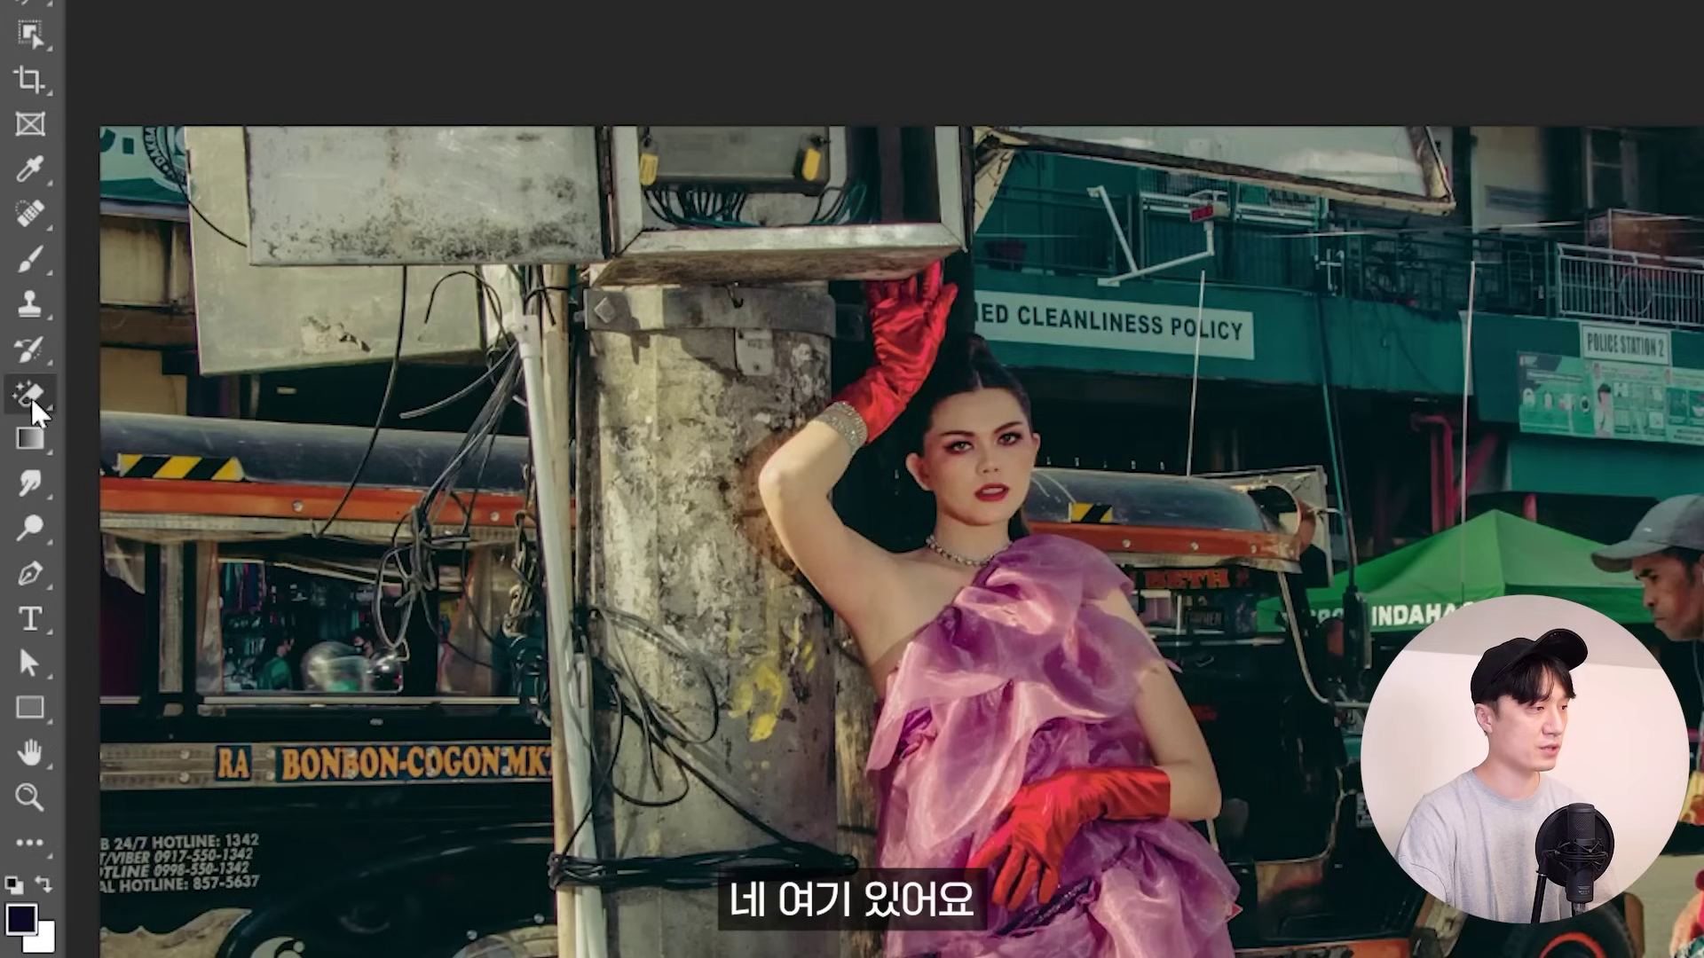
# Select the plain Eraser Tool and target the photo layer in the Eraser Tool group
pyautogui.rightClick(20, 385)
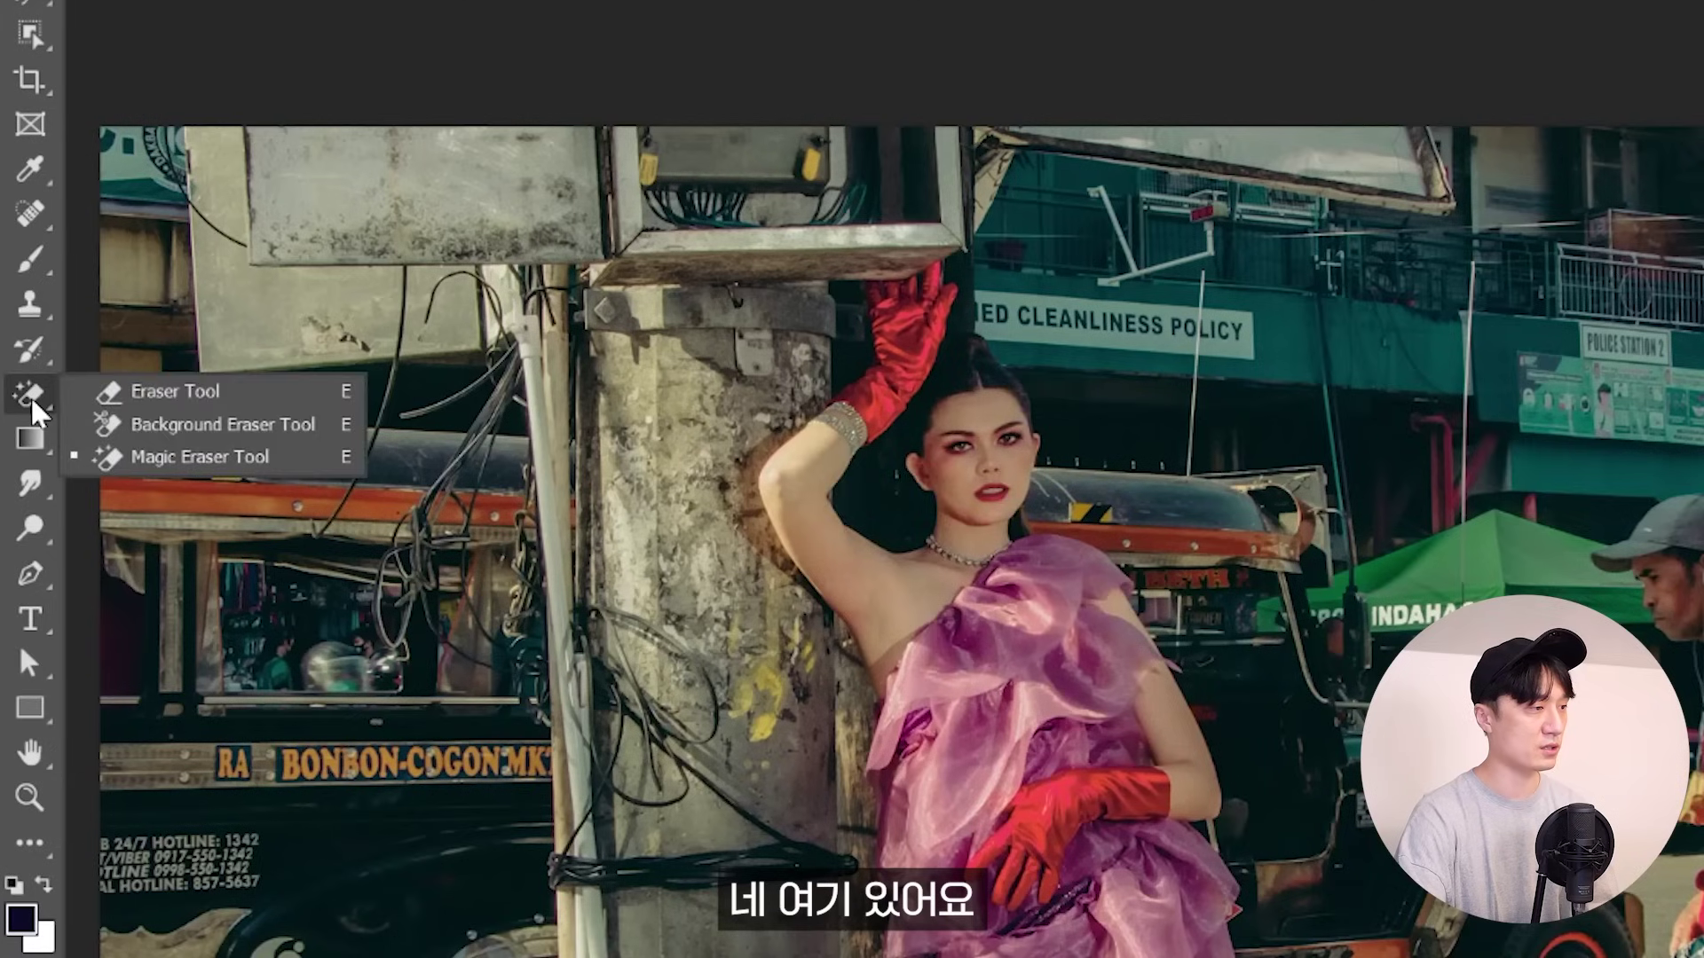
pyautogui.click(120, 404)
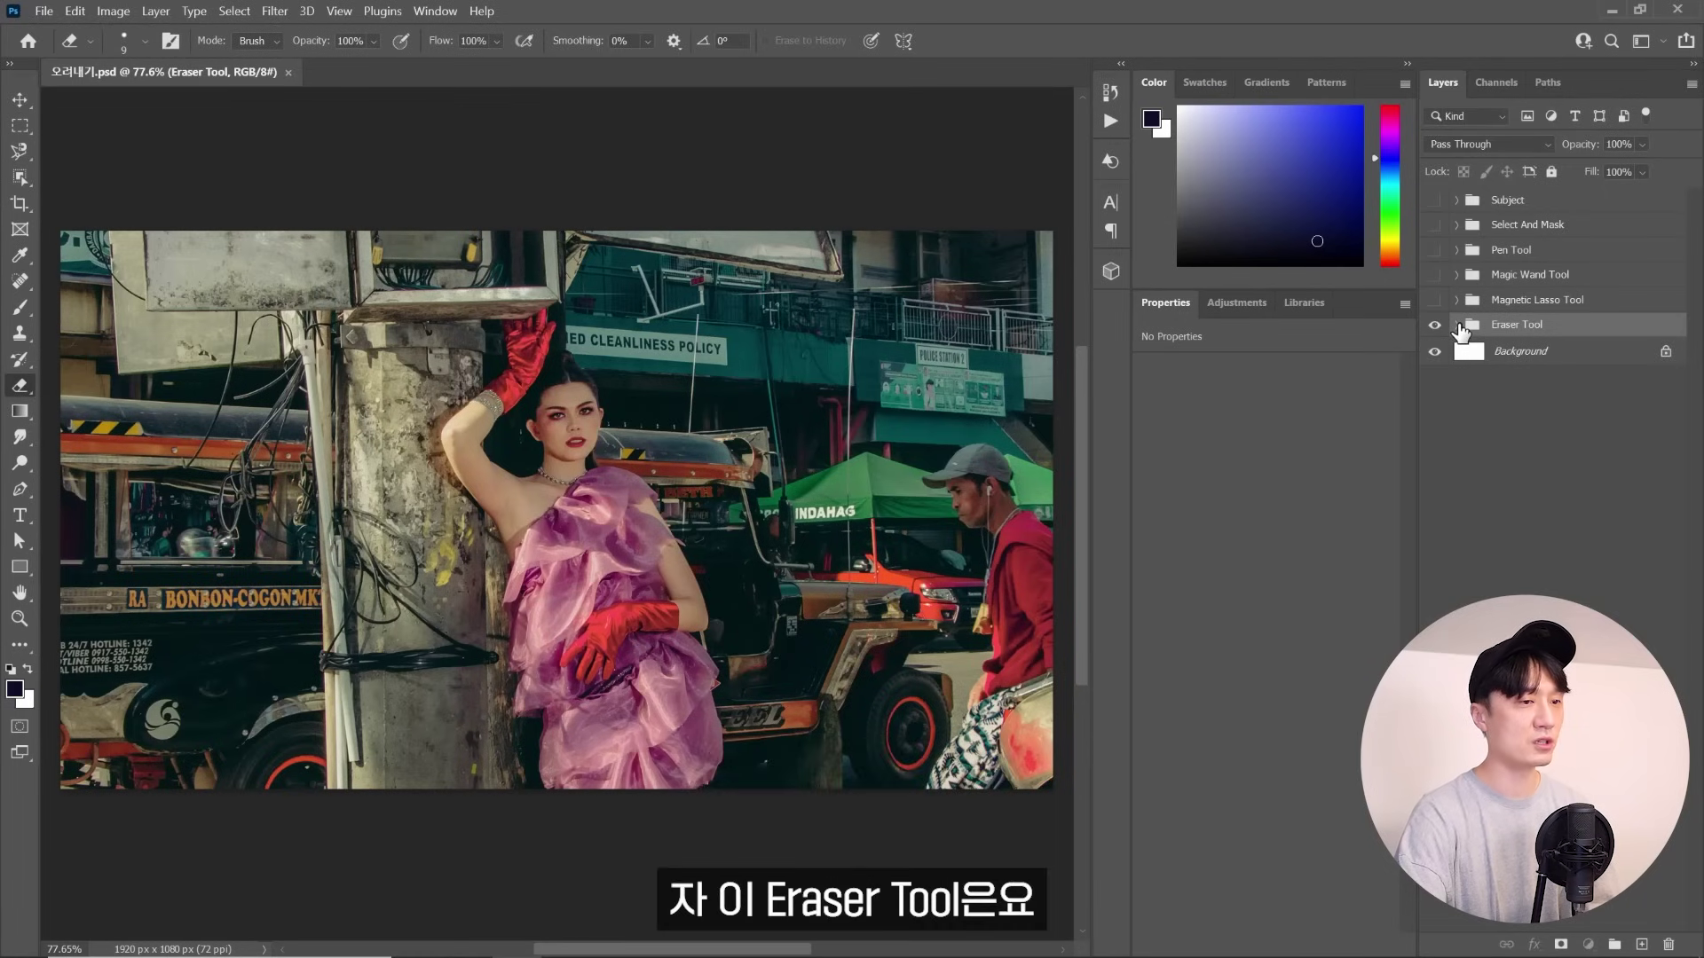
pyautogui.click(1457, 325)
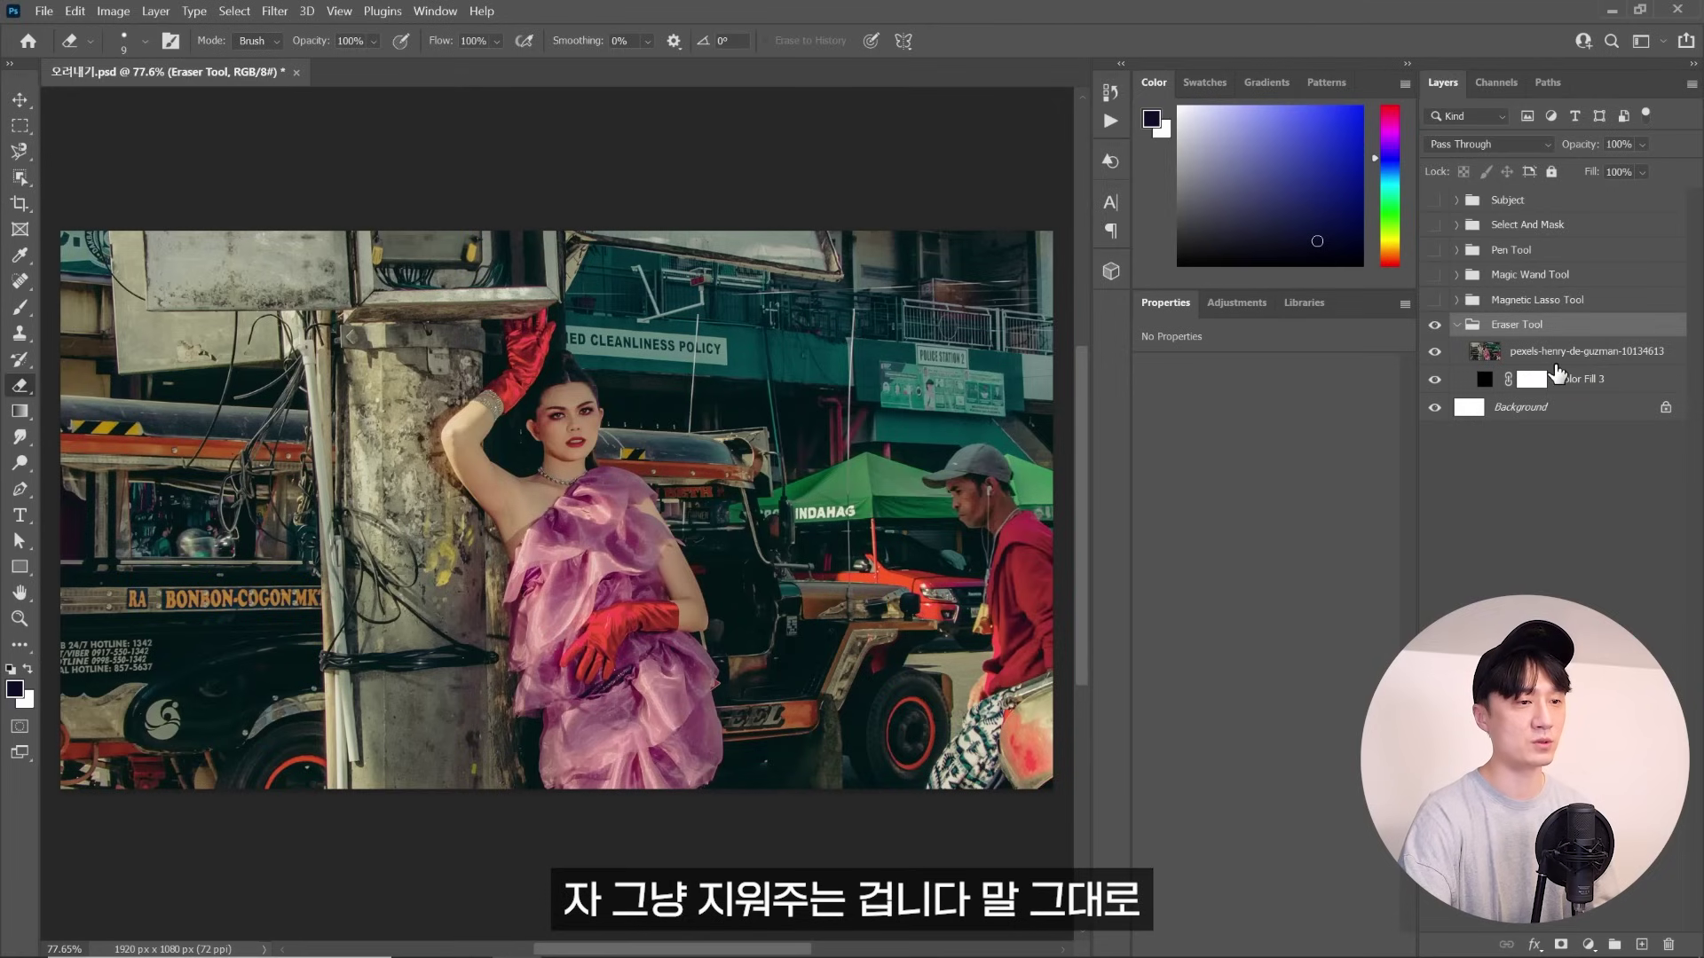
pyautogui.click(1555, 357)
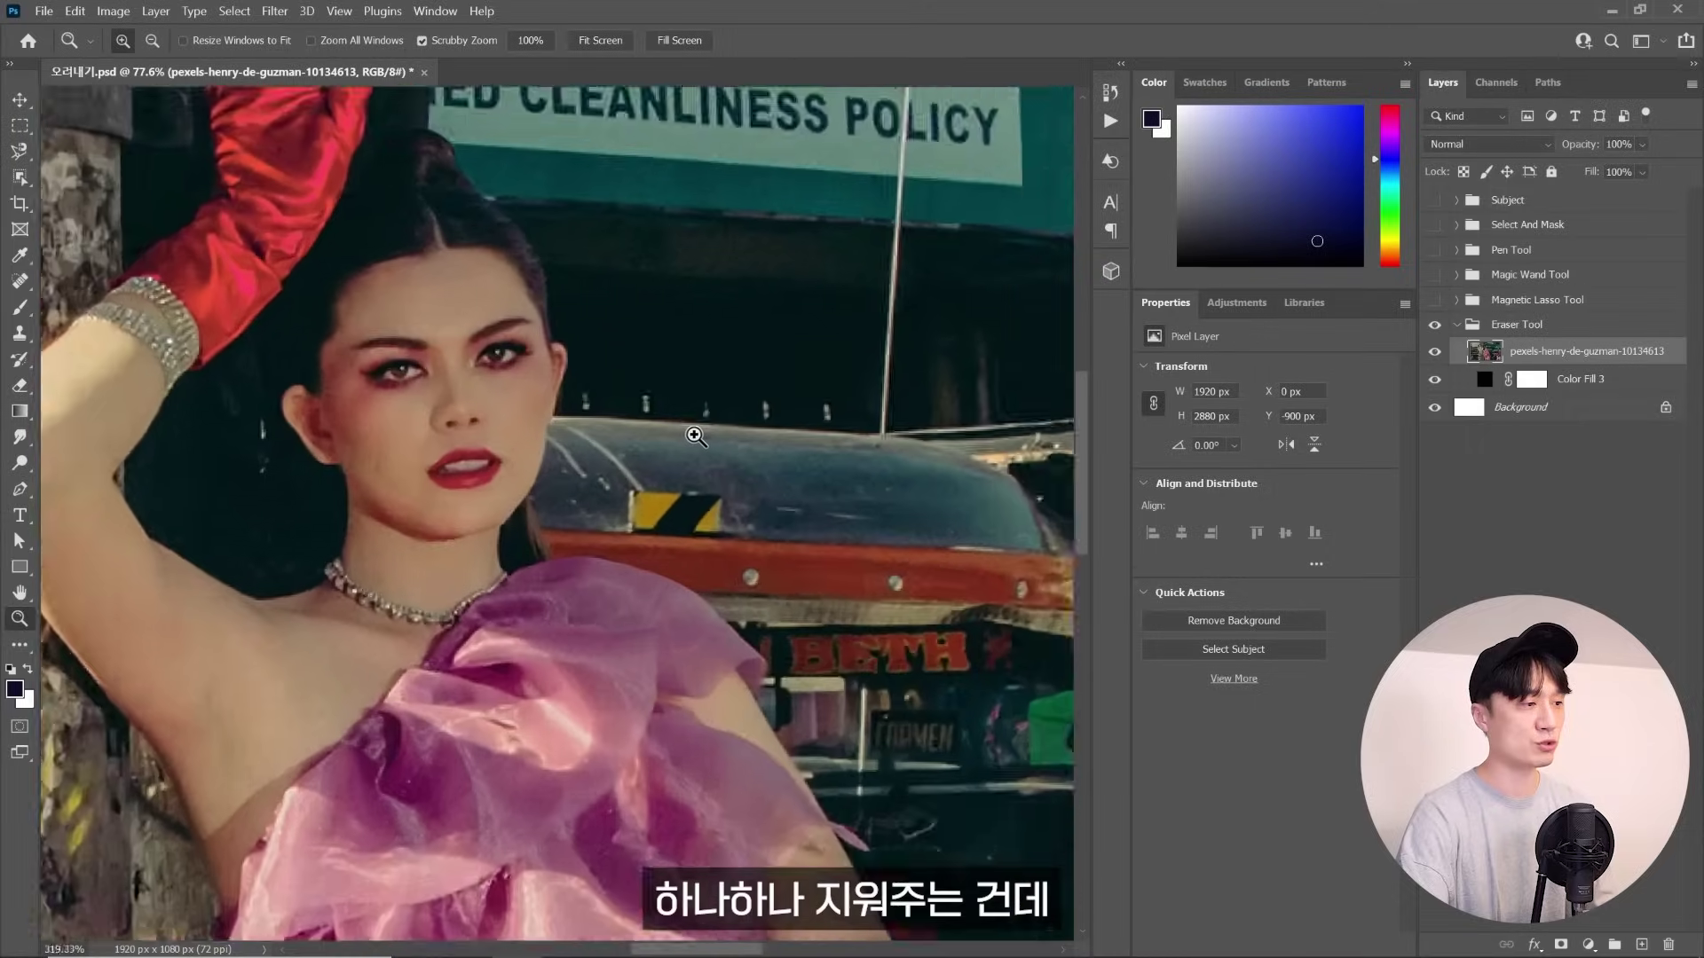
# Erase the car background beside the woman's face and neck, undoing the shoulder stroke
pyautogui.moveTo(589, 466); pyautogui.dragTo(584, 333)
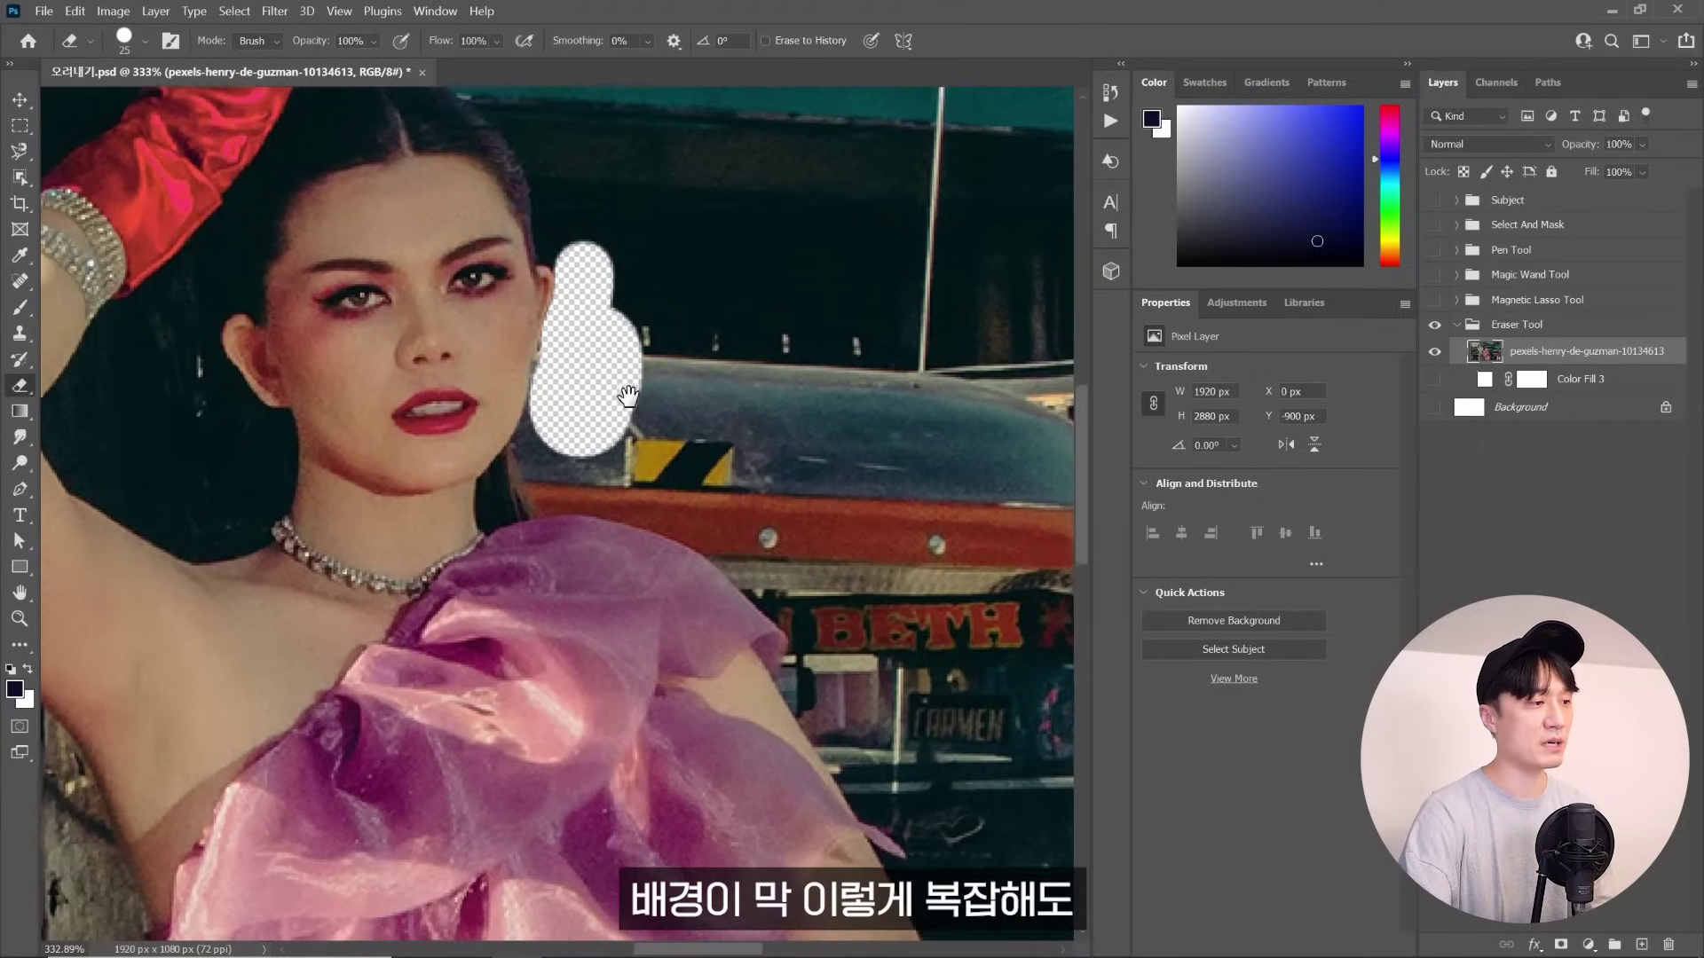
pyautogui.scroll(-1, 560, 417)
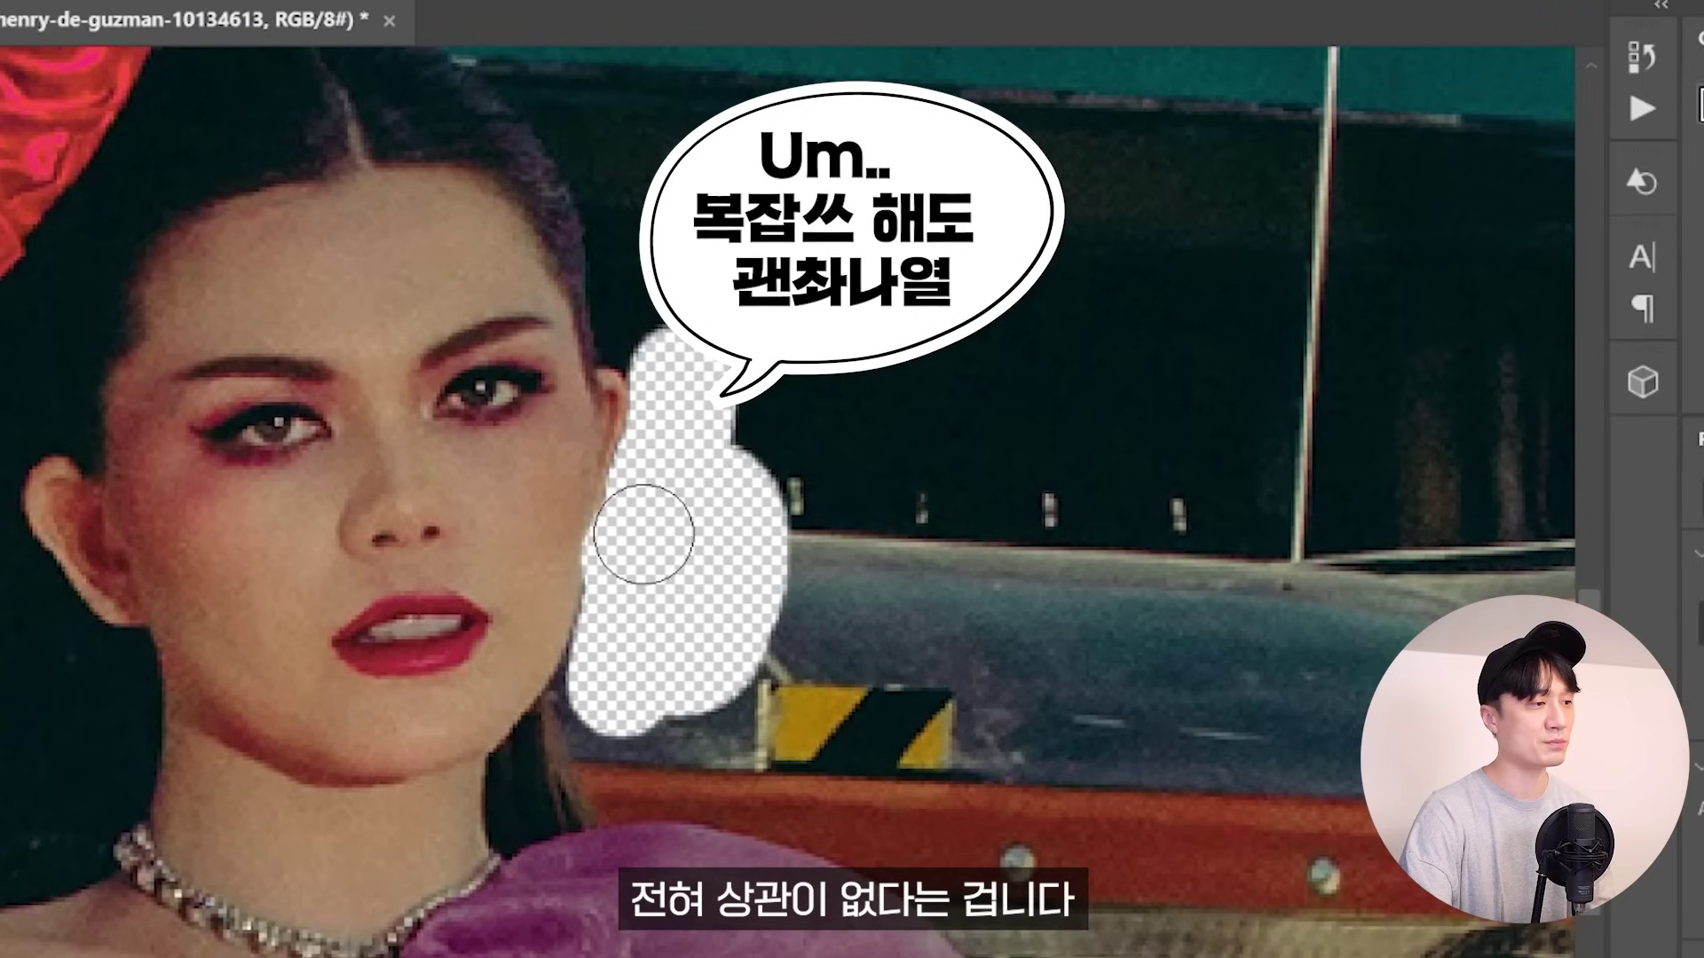
pyautogui.moveTo(554, 415); pyautogui.dragTo(536, 450)
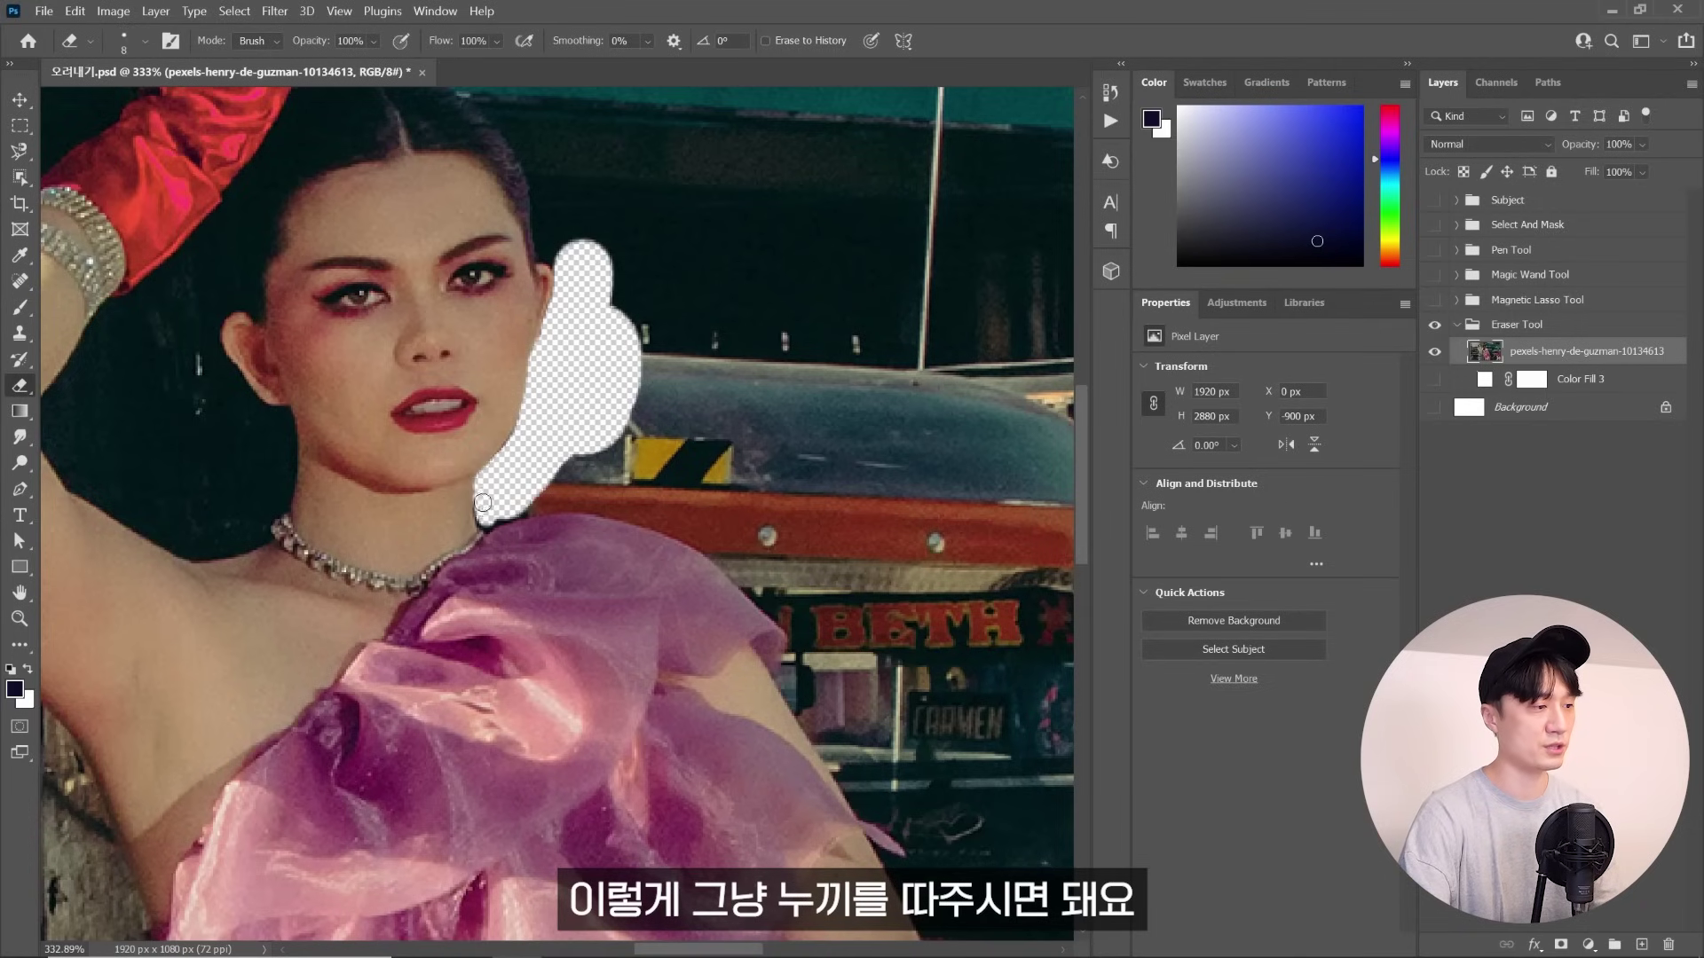
pyautogui.moveTo(500, 519)
pyautogui.mouseDown()
pyautogui.moveTo(644, 514)
pyautogui.moveTo(646, 499)
pyautogui.moveTo(788, 632)
pyautogui.mouseUp()
pyautogui.press(']')
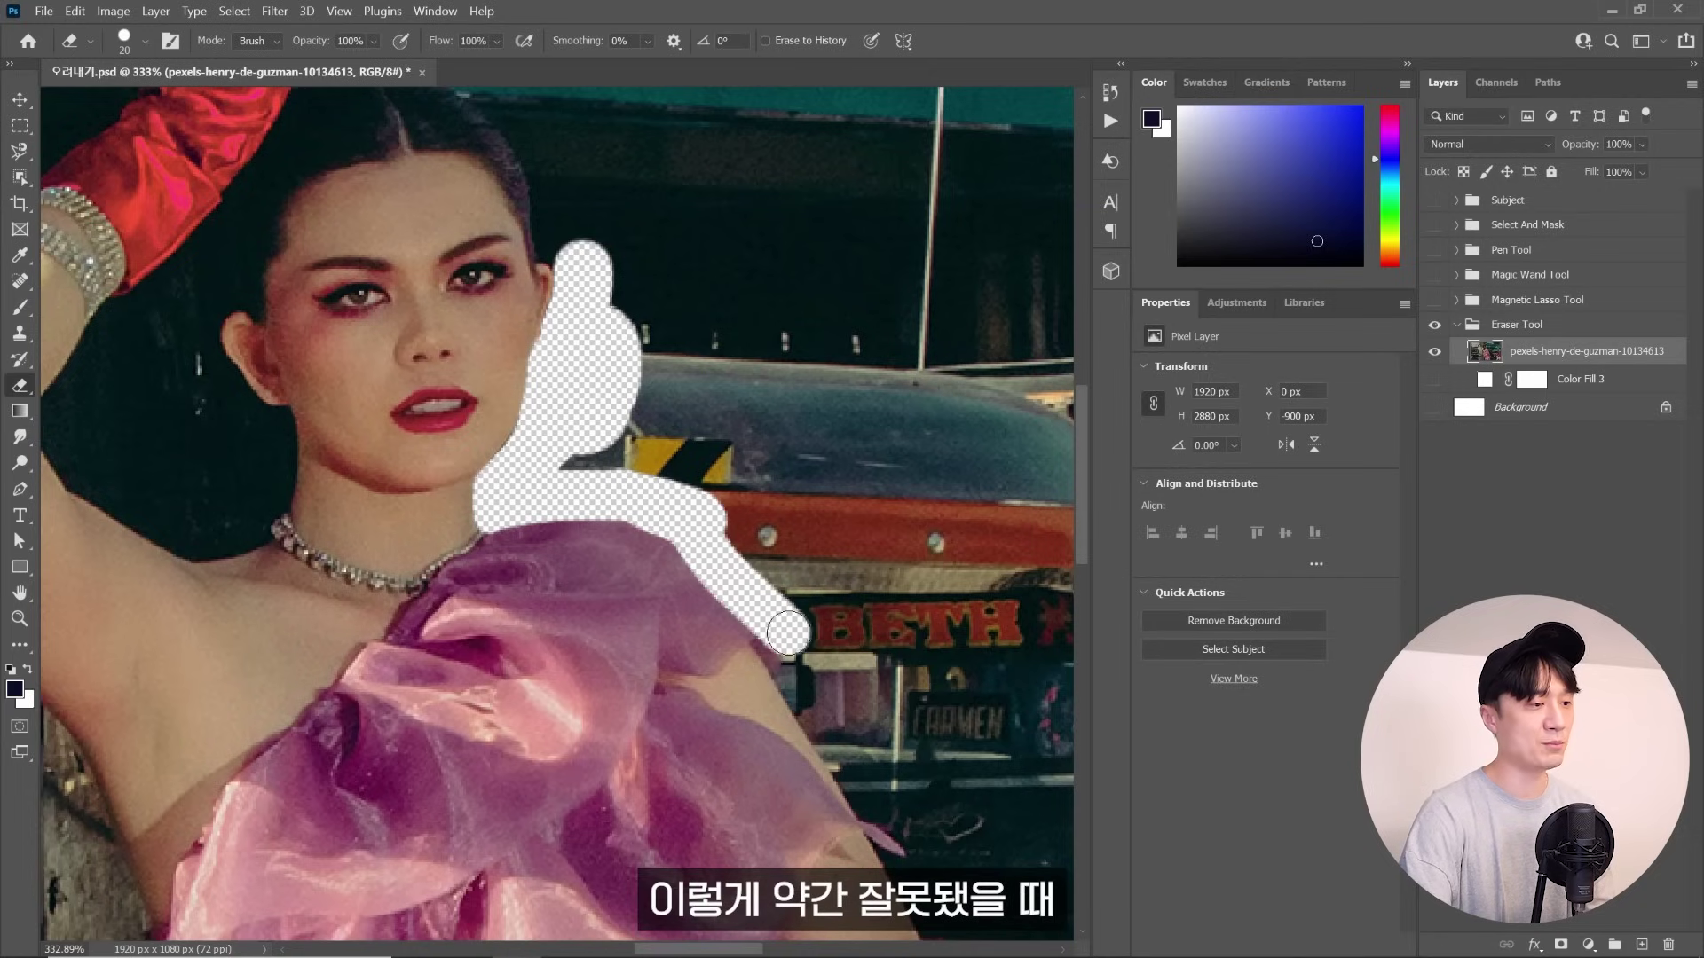
pyautogui.hotkey('ctrl', 'z')
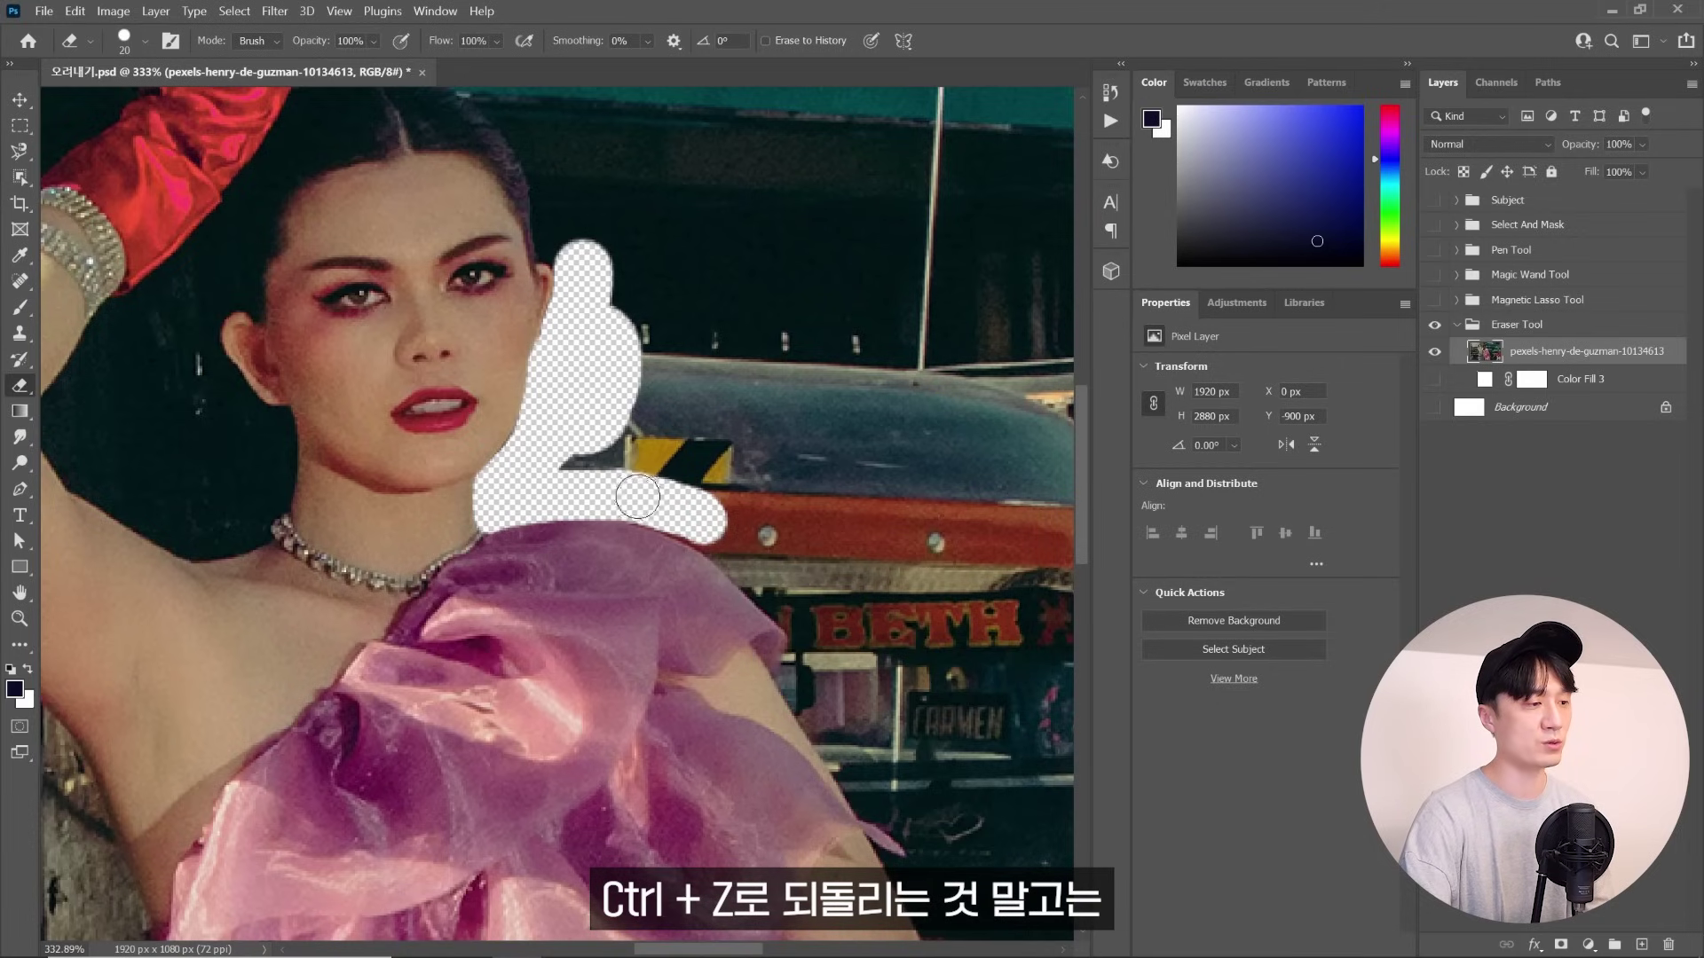
# Erase the background along her shoulder edge and up toward the yellow stripe
pyautogui.moveTo(676, 516); pyautogui.dragTo(728, 541)
pyautogui.moveTo(780, 592); pyautogui.dragTo(638, 477)
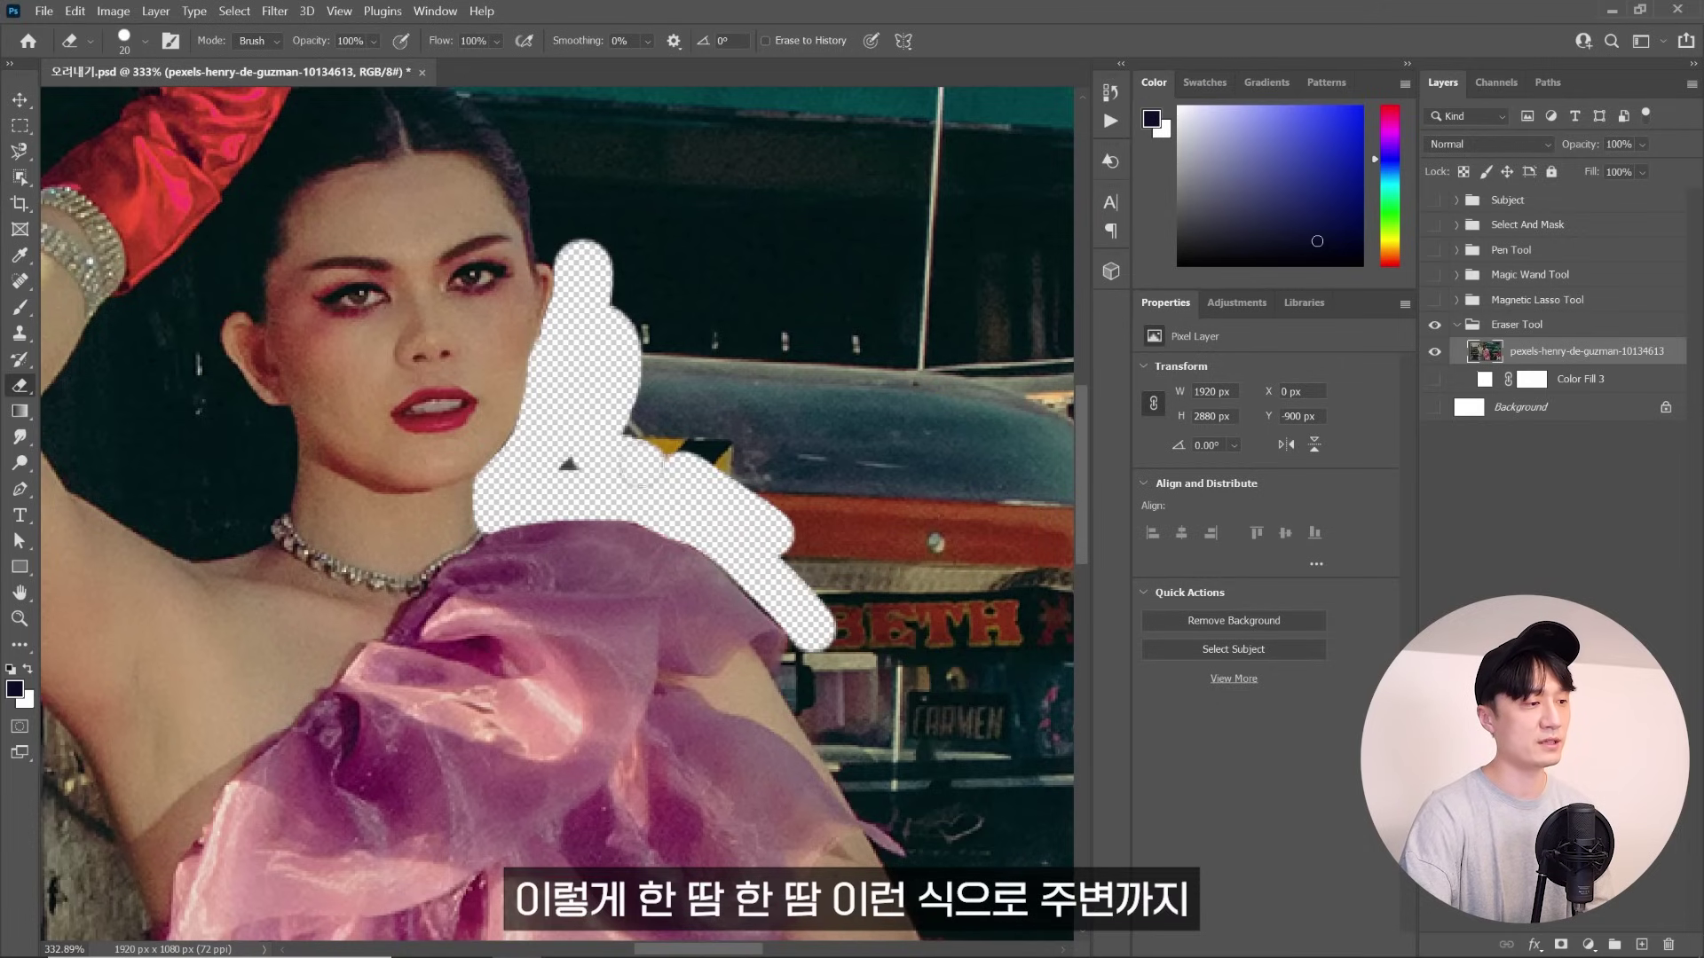
pyautogui.moveTo(753, 466)
pyautogui.mouseDown()
pyautogui.moveTo(661, 394)
pyautogui.moveTo(799, 551)
pyautogui.moveTo(681, 371)
pyautogui.mouseUp()
pyautogui.moveTo(765, 513); pyautogui.dragTo(685, 207)
pyautogui.moveTo(750, 342)
pyautogui.mouseDown()
pyautogui.moveTo(751, 417)
pyautogui.moveTo(838, 621)
pyautogui.moveTo(923, 923)
pyautogui.mouseUp()
# With a larger brush, erase the car background down along her arm
pyautogui.press(']')
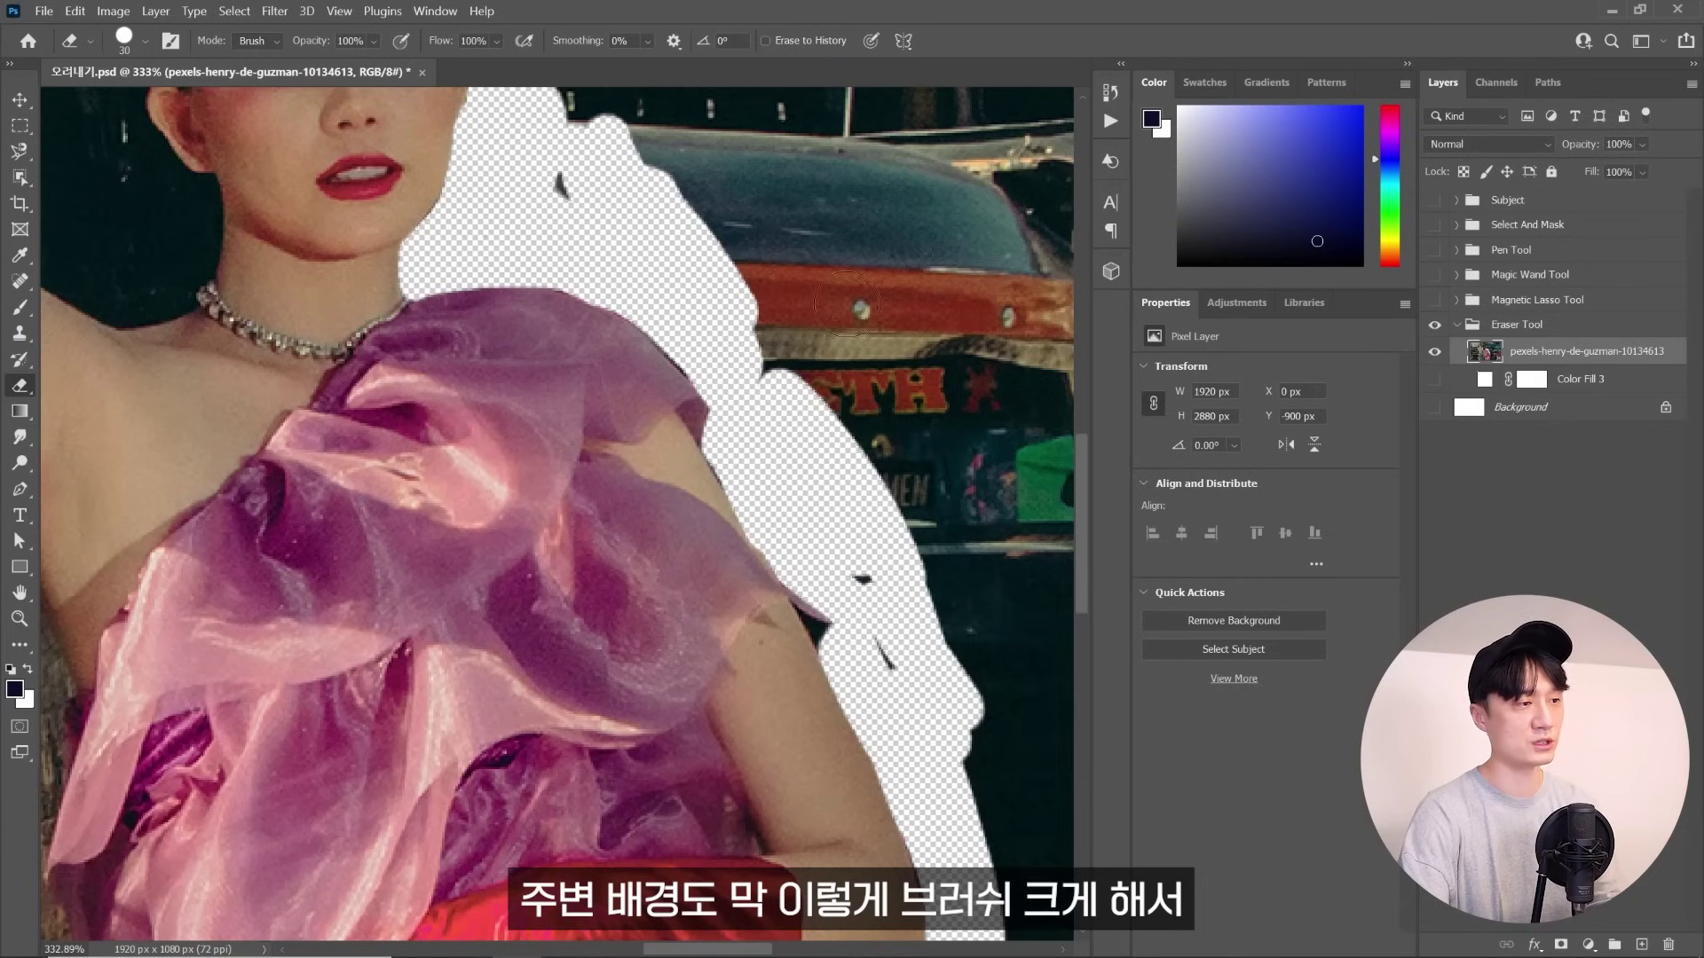
pyautogui.moveTo(777, 252)
pyautogui.mouseDown()
pyautogui.moveTo(913, 654)
pyautogui.moveTo(948, 630)
pyautogui.mouseUp()
pyautogui.press(']')
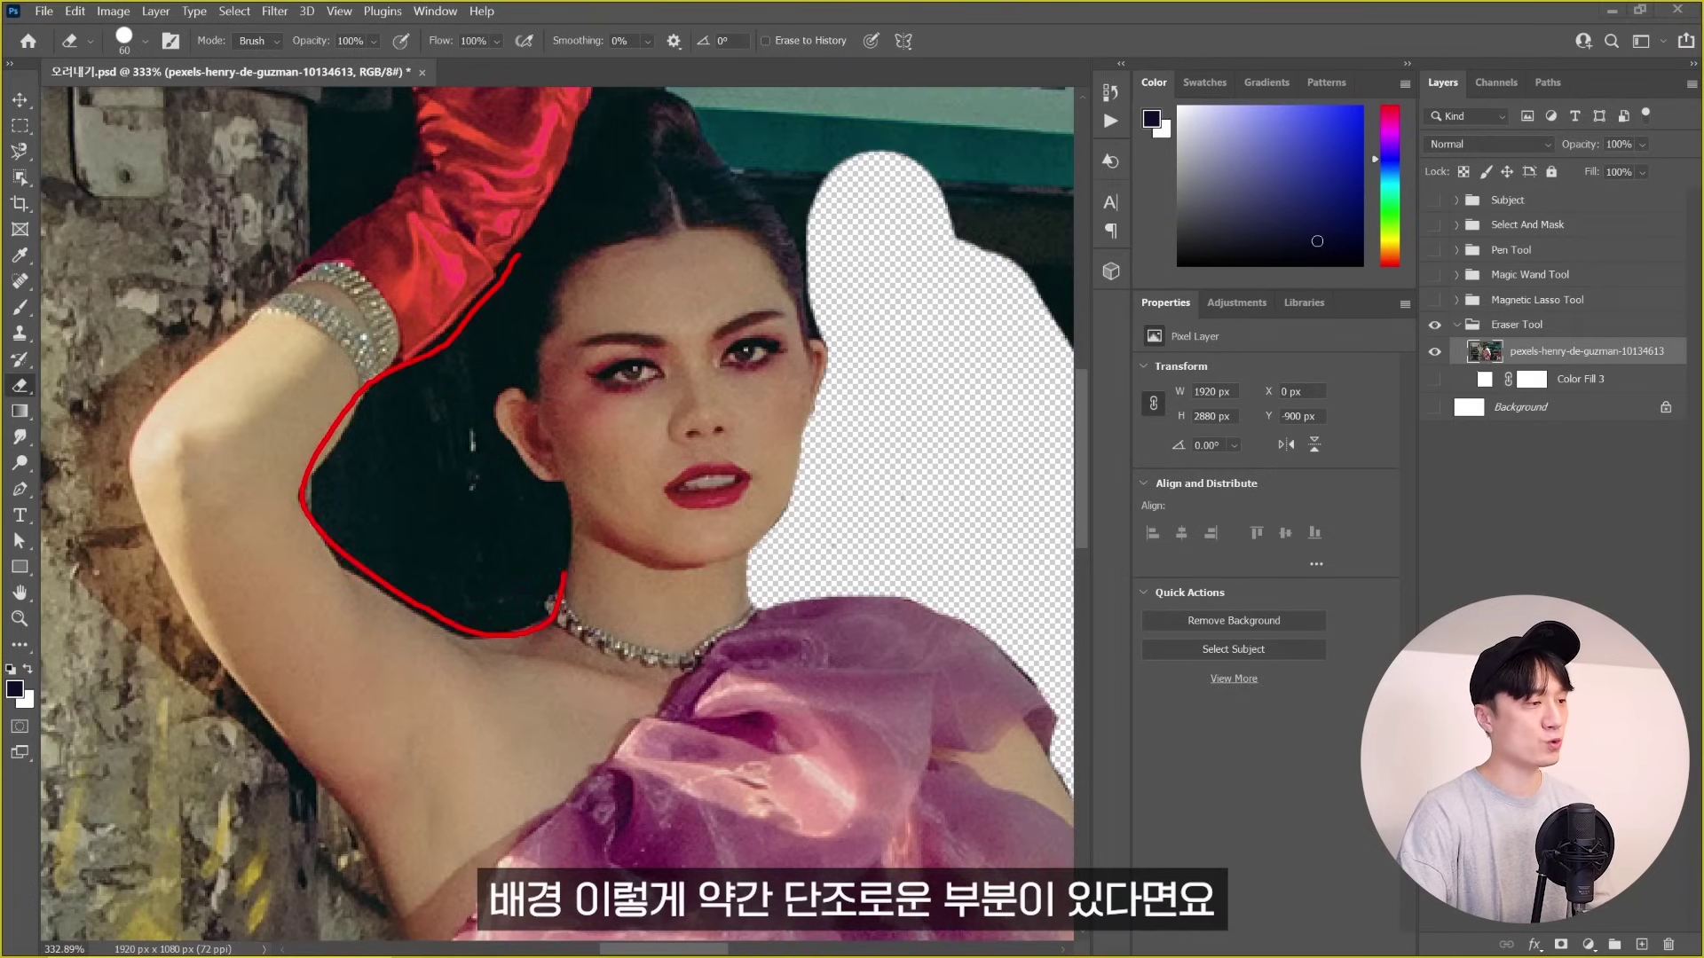
pyautogui.rightClick(22, 384)
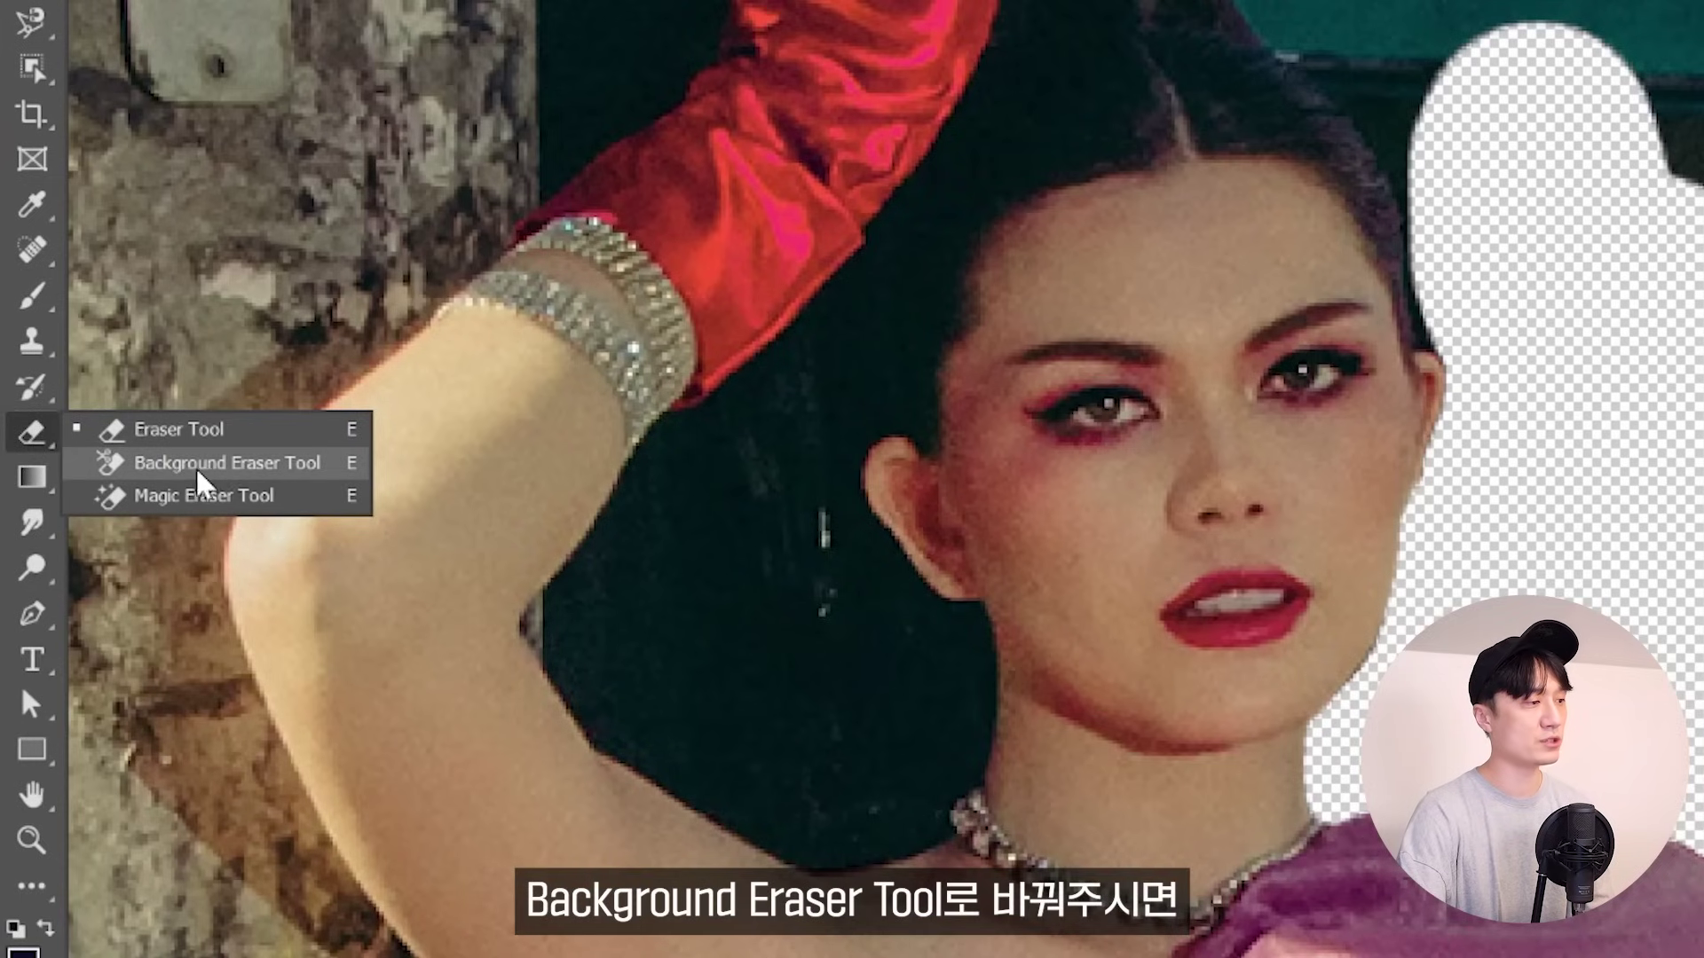
# Use the Background Eraser on the dark hair between arm and neck, undoing the arm-edge stroke
pyautogui.click(216, 479)
pyautogui.moveTo(761, 444)
pyautogui.mouseDown()
pyautogui.moveTo(641, 573)
pyautogui.moveTo(627, 684)
pyautogui.mouseUp()
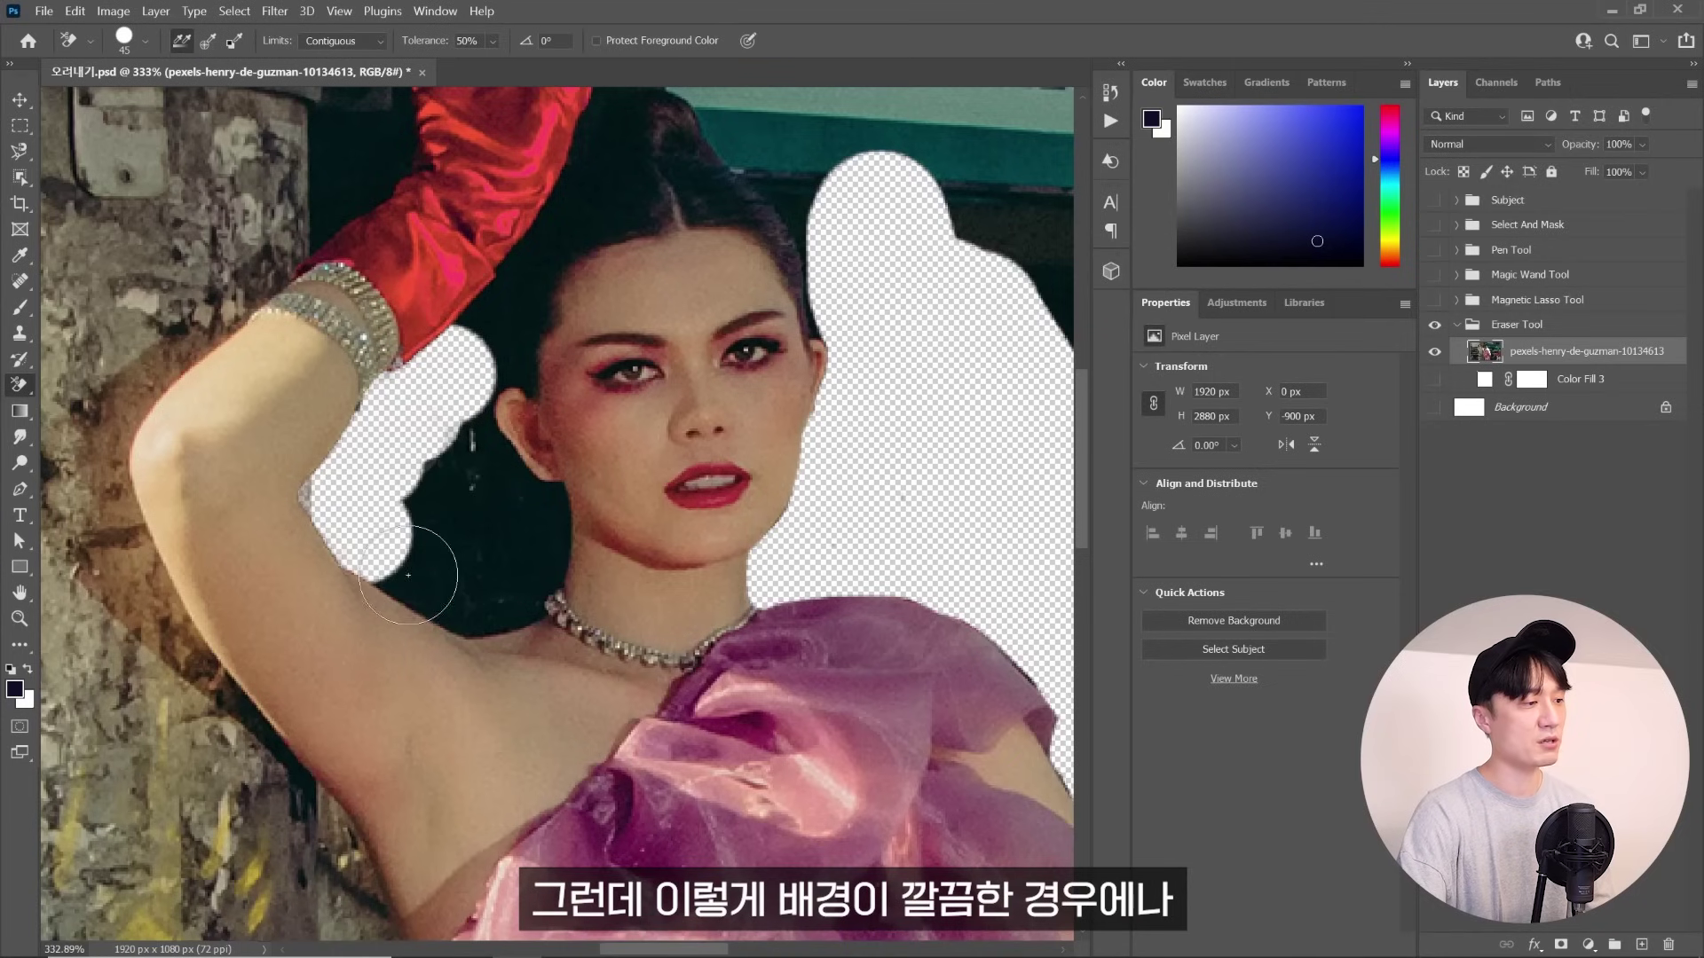
pyautogui.moveTo(443, 592); pyautogui.dragTo(468, 590)
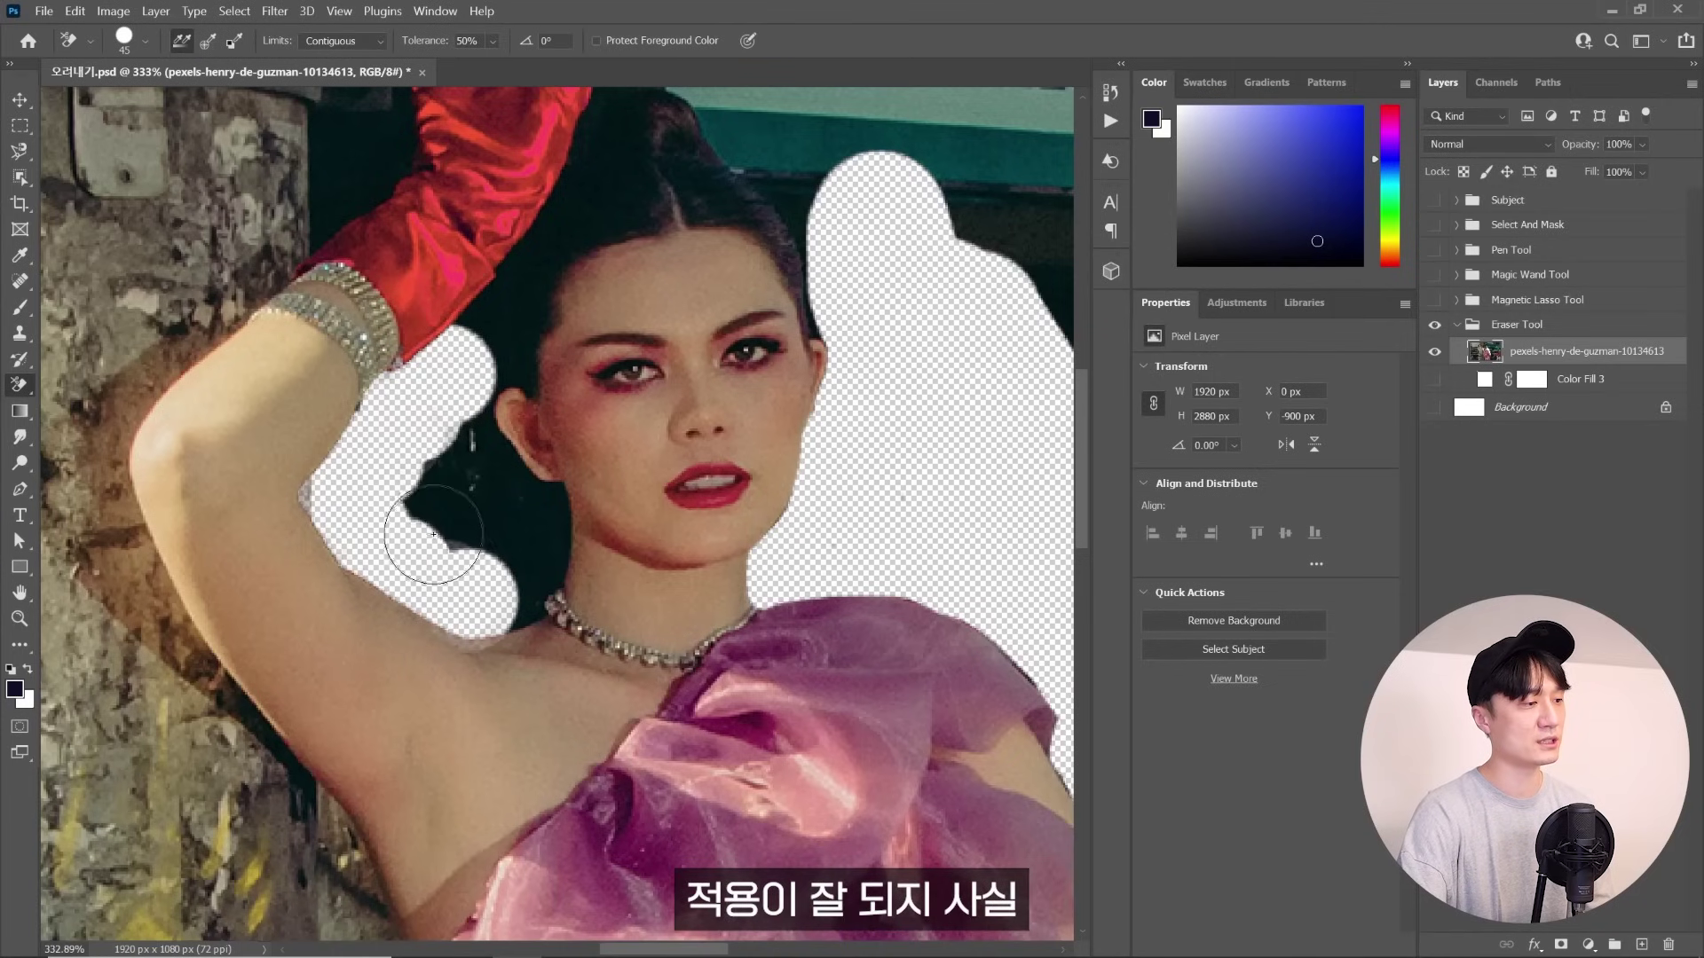
pyautogui.moveTo(433, 535); pyautogui.dragTo(424, 519)
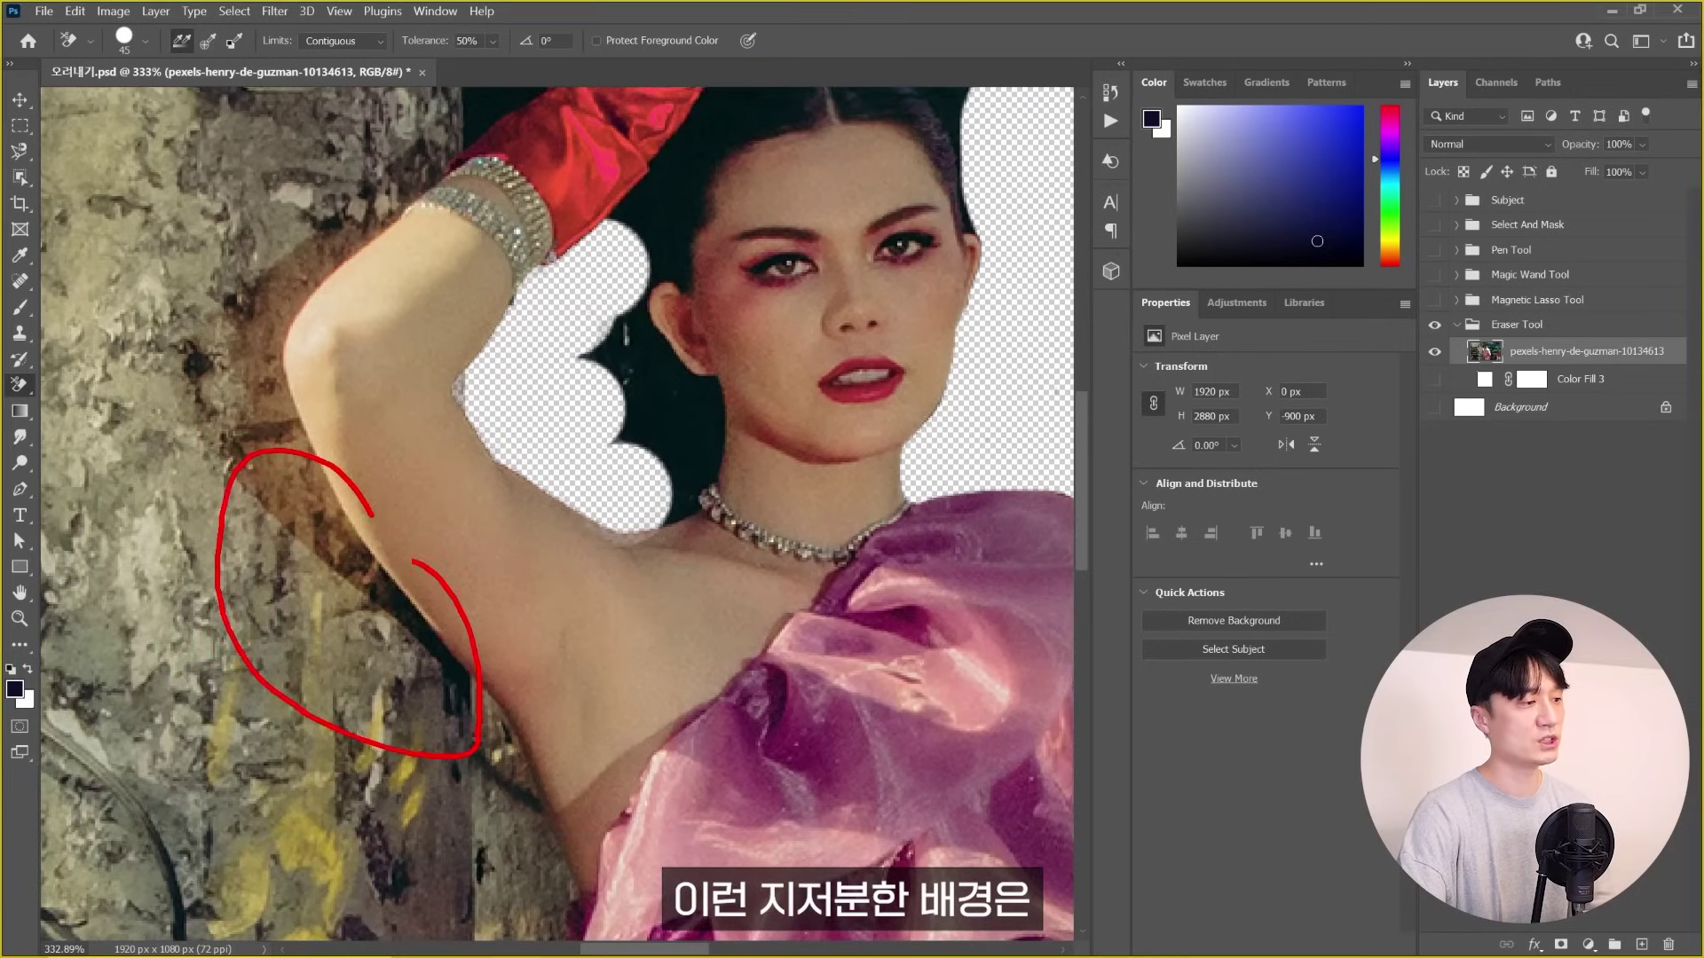
pyautogui.moveTo(319, 417)
pyautogui.mouseDown()
pyautogui.moveTo(355, 604)
pyautogui.moveTo(443, 683)
pyautogui.mouseUp()
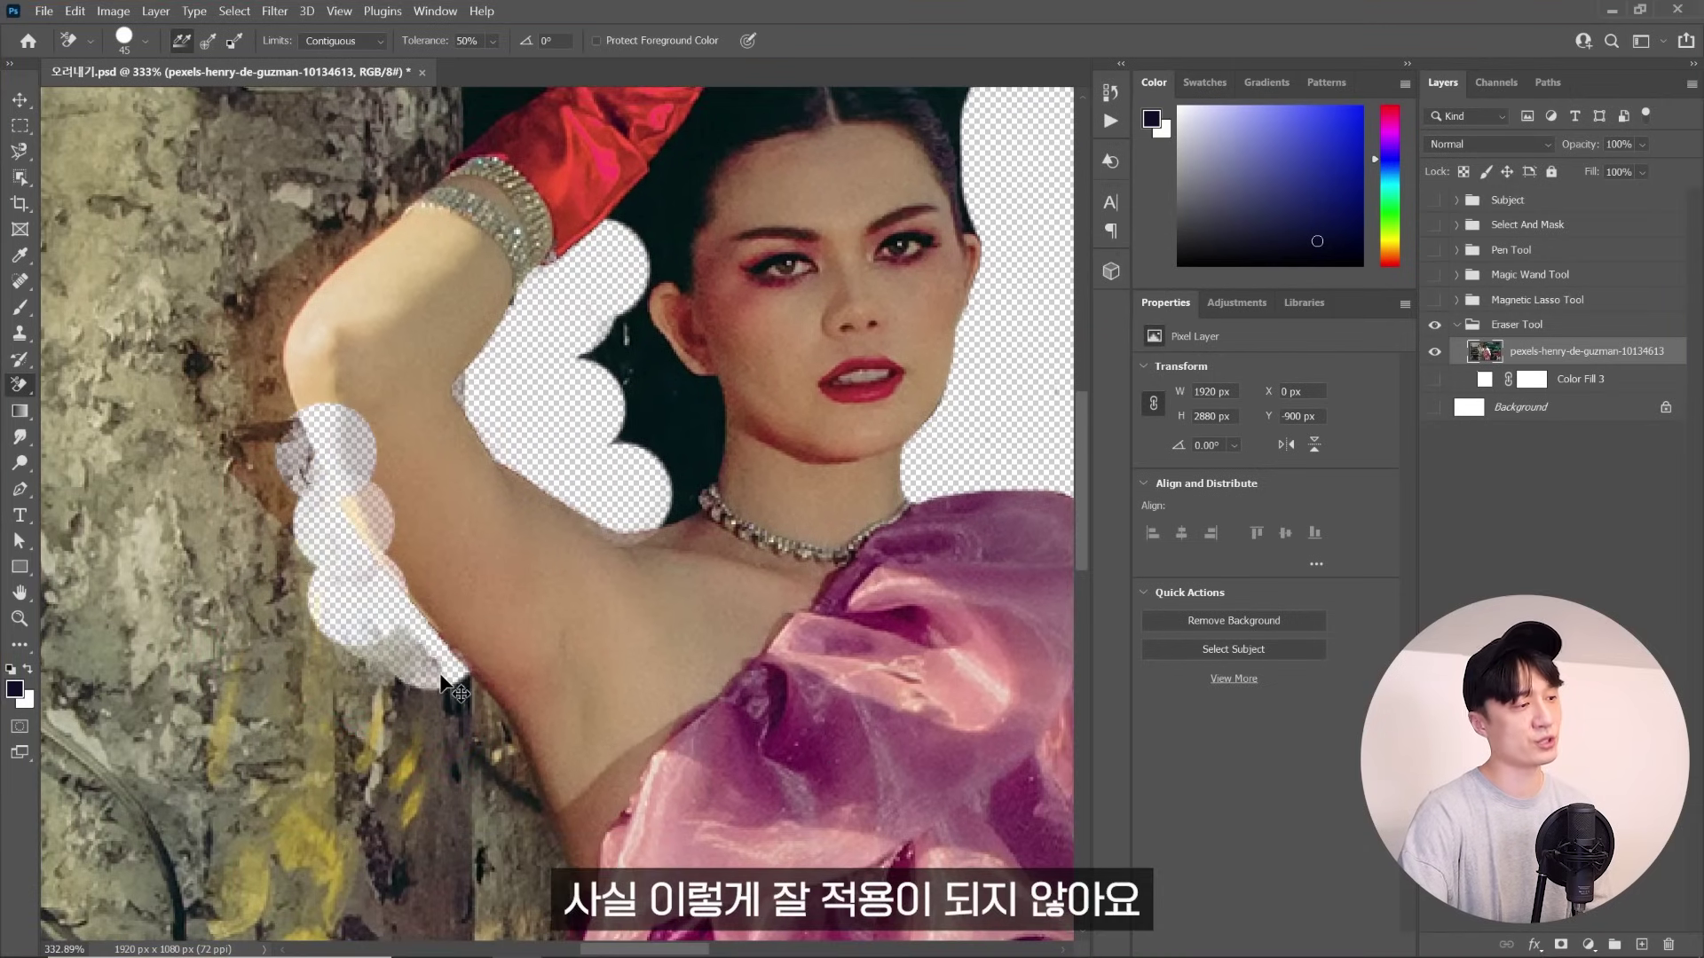
pyautogui.hotkey('ctrl', 'z')
pyautogui.moveTo(662, 566); pyautogui.dragTo(635, 606)
pyautogui.moveTo(621, 525)
pyautogui.mouseDown()
pyautogui.moveTo(607, 401)
pyautogui.moveTo(638, 433)
pyautogui.mouseUp()
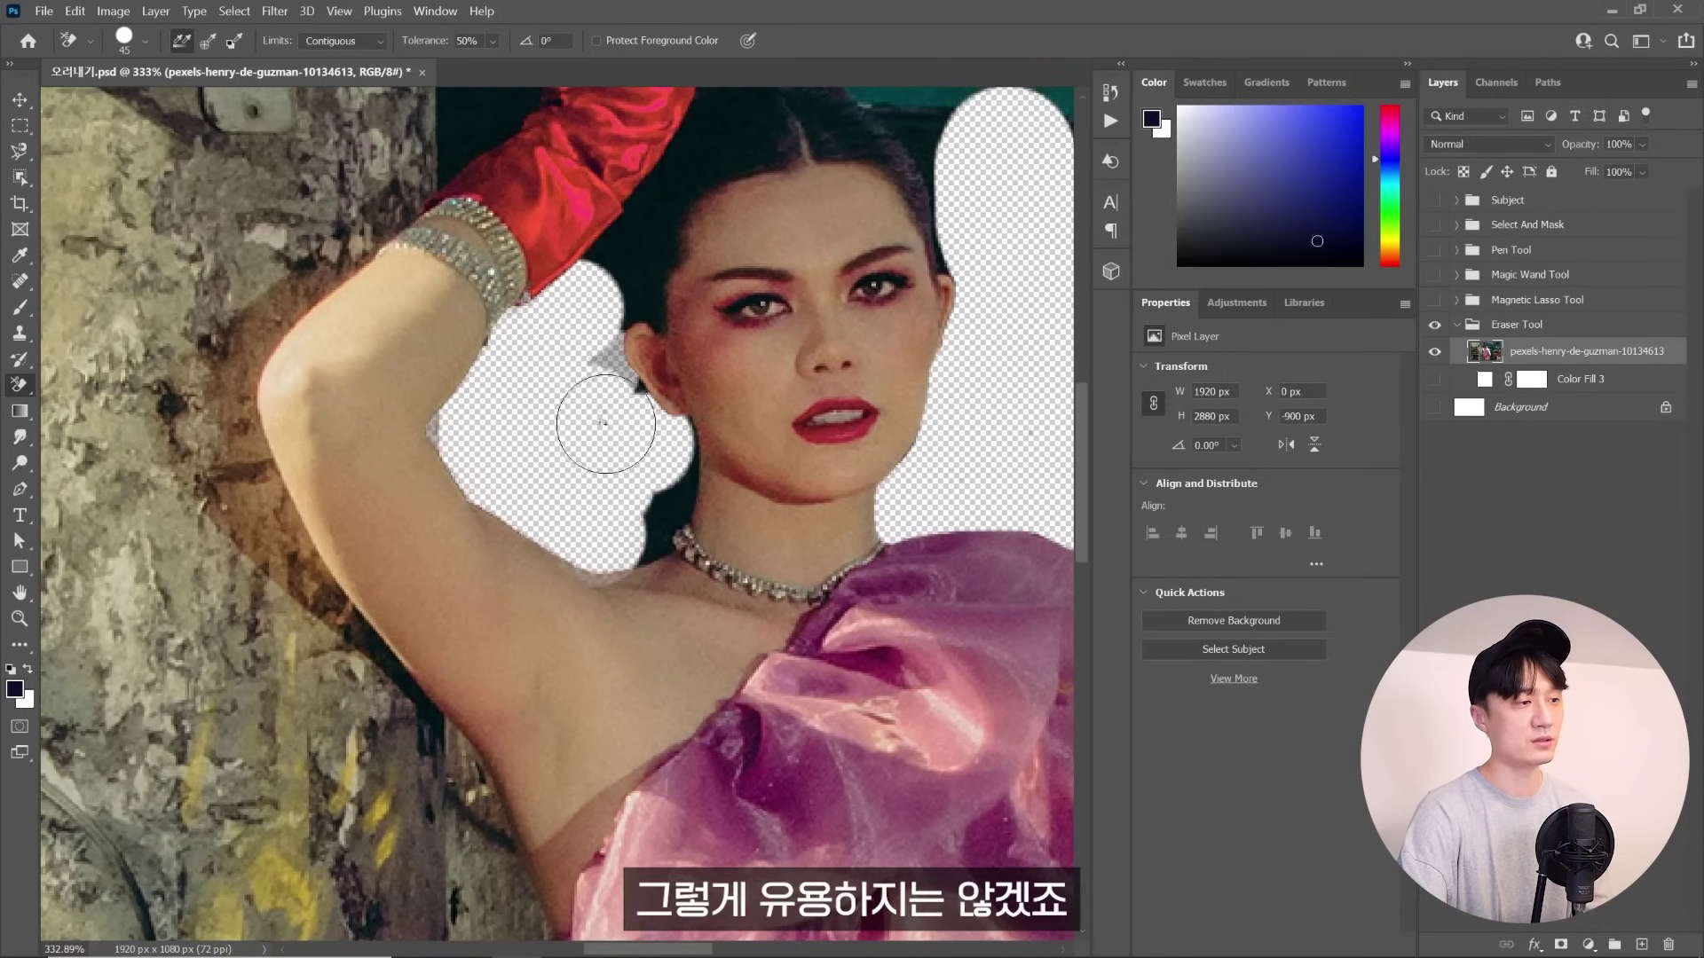
pyautogui.rightClick(20, 384)
# Magic-erase the dark background beside the raised glove at Tolerance 32
pyautogui.click(117, 423)
pyautogui.scroll(3, 508, 304)
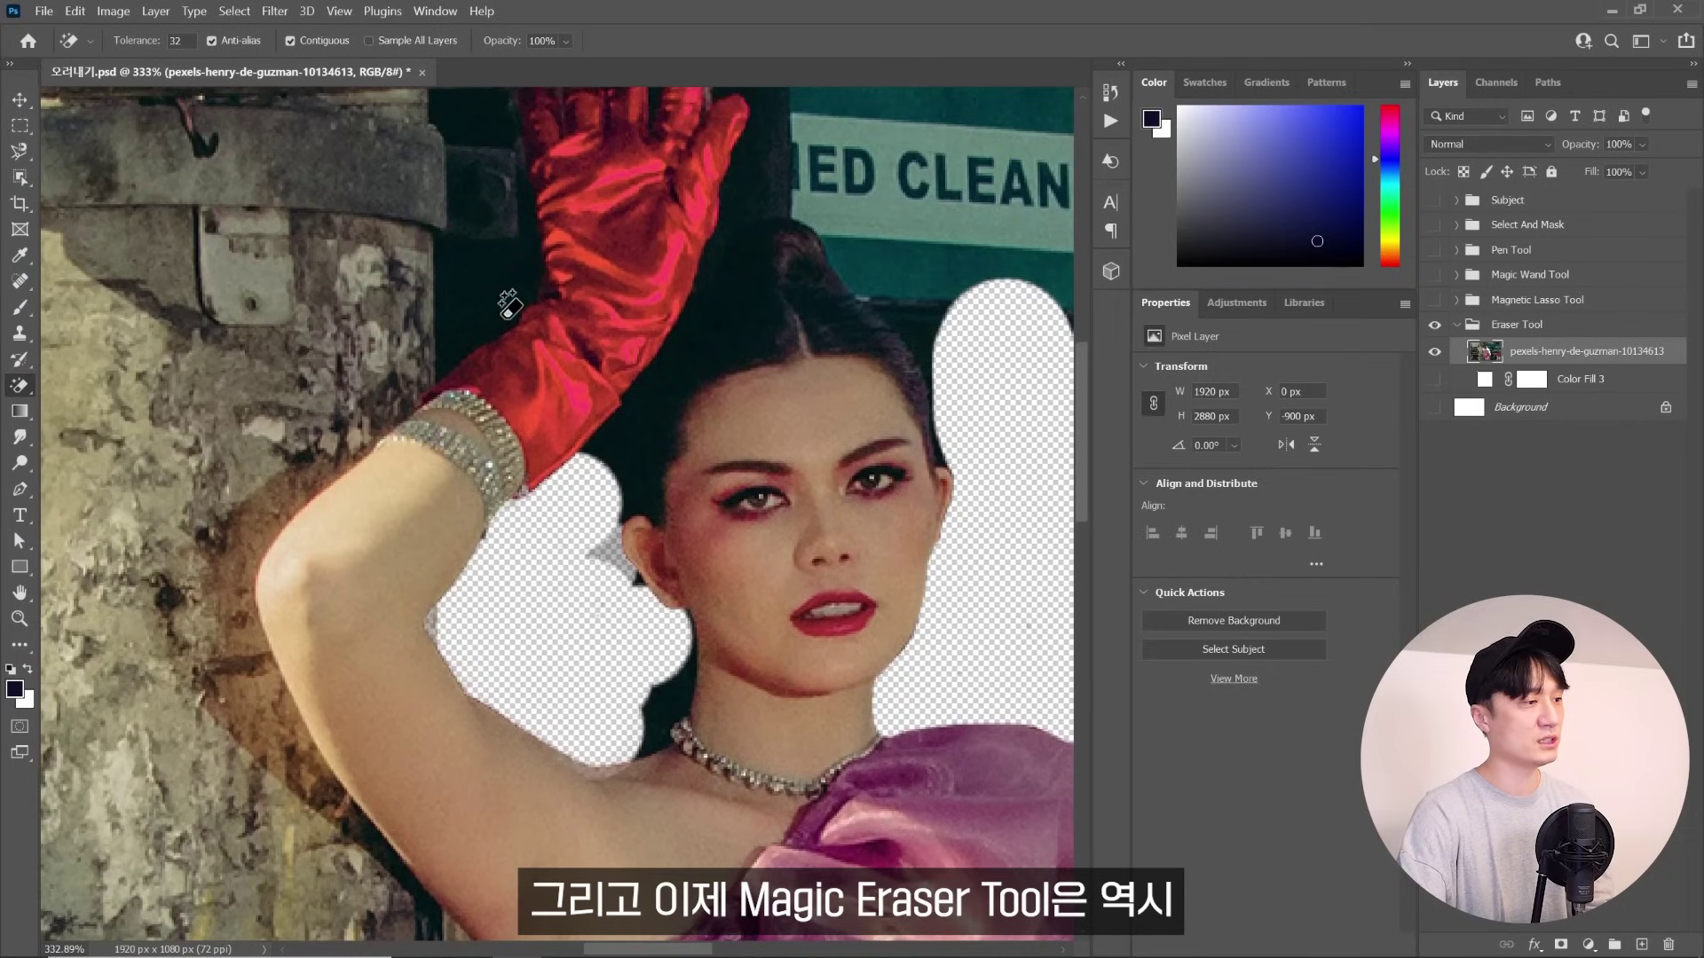
pyautogui.click(521, 306)
pyautogui.click(693, 321)
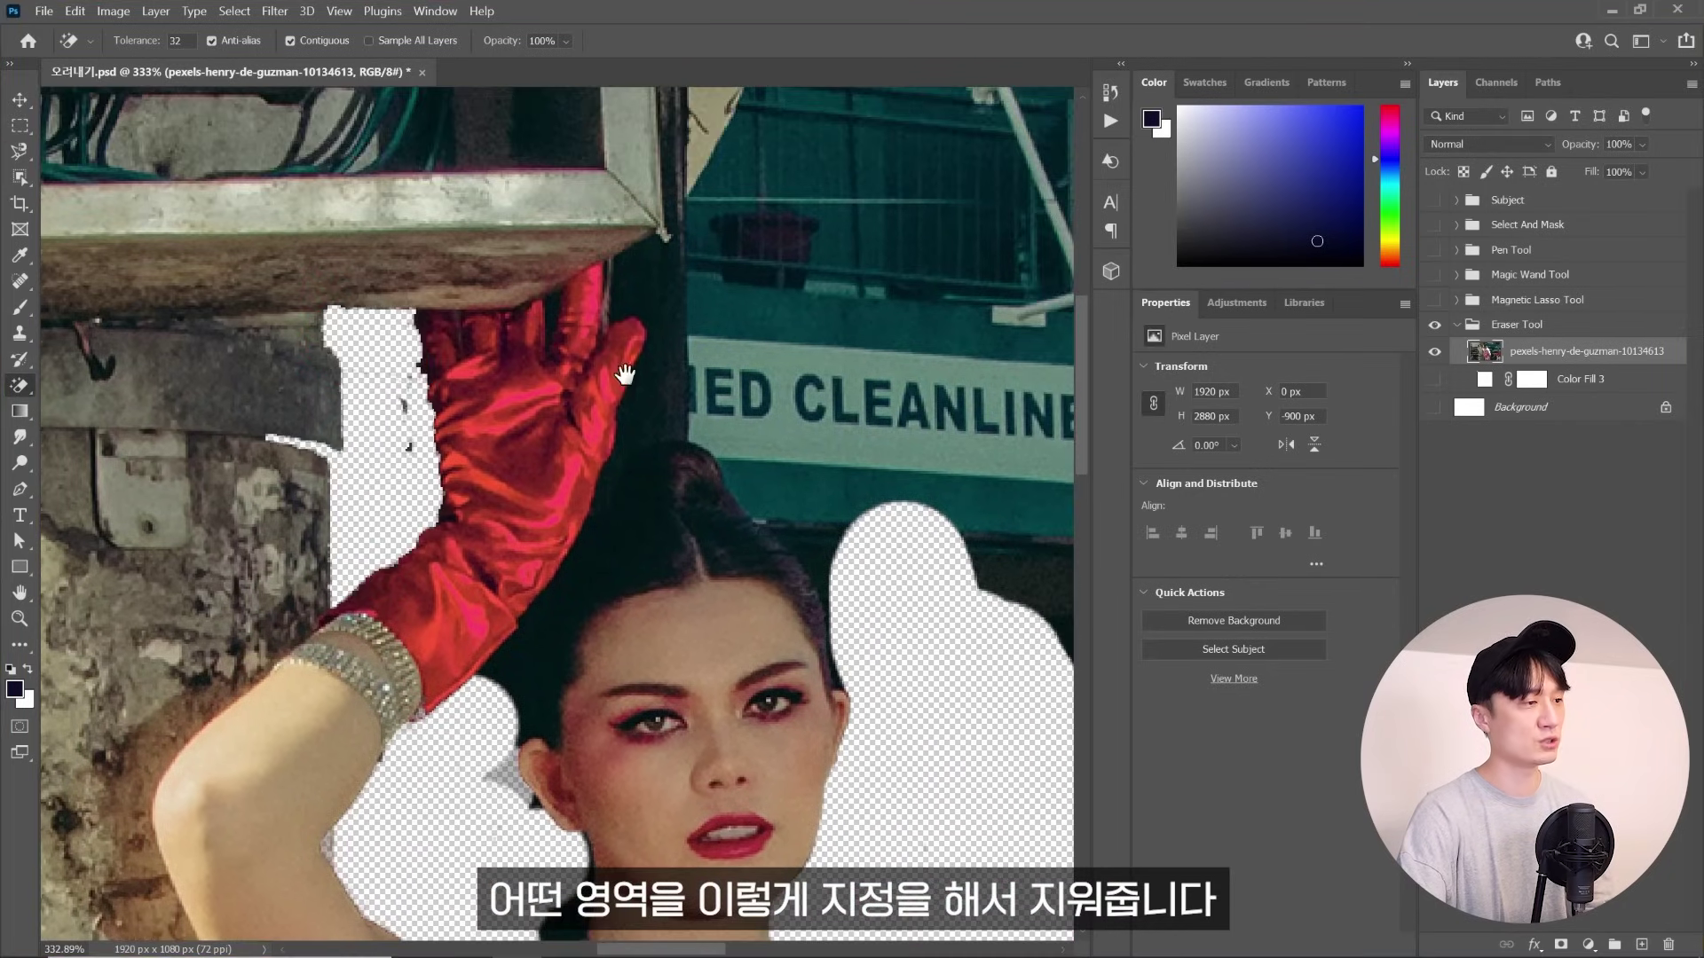
pyautogui.click(655, 286)
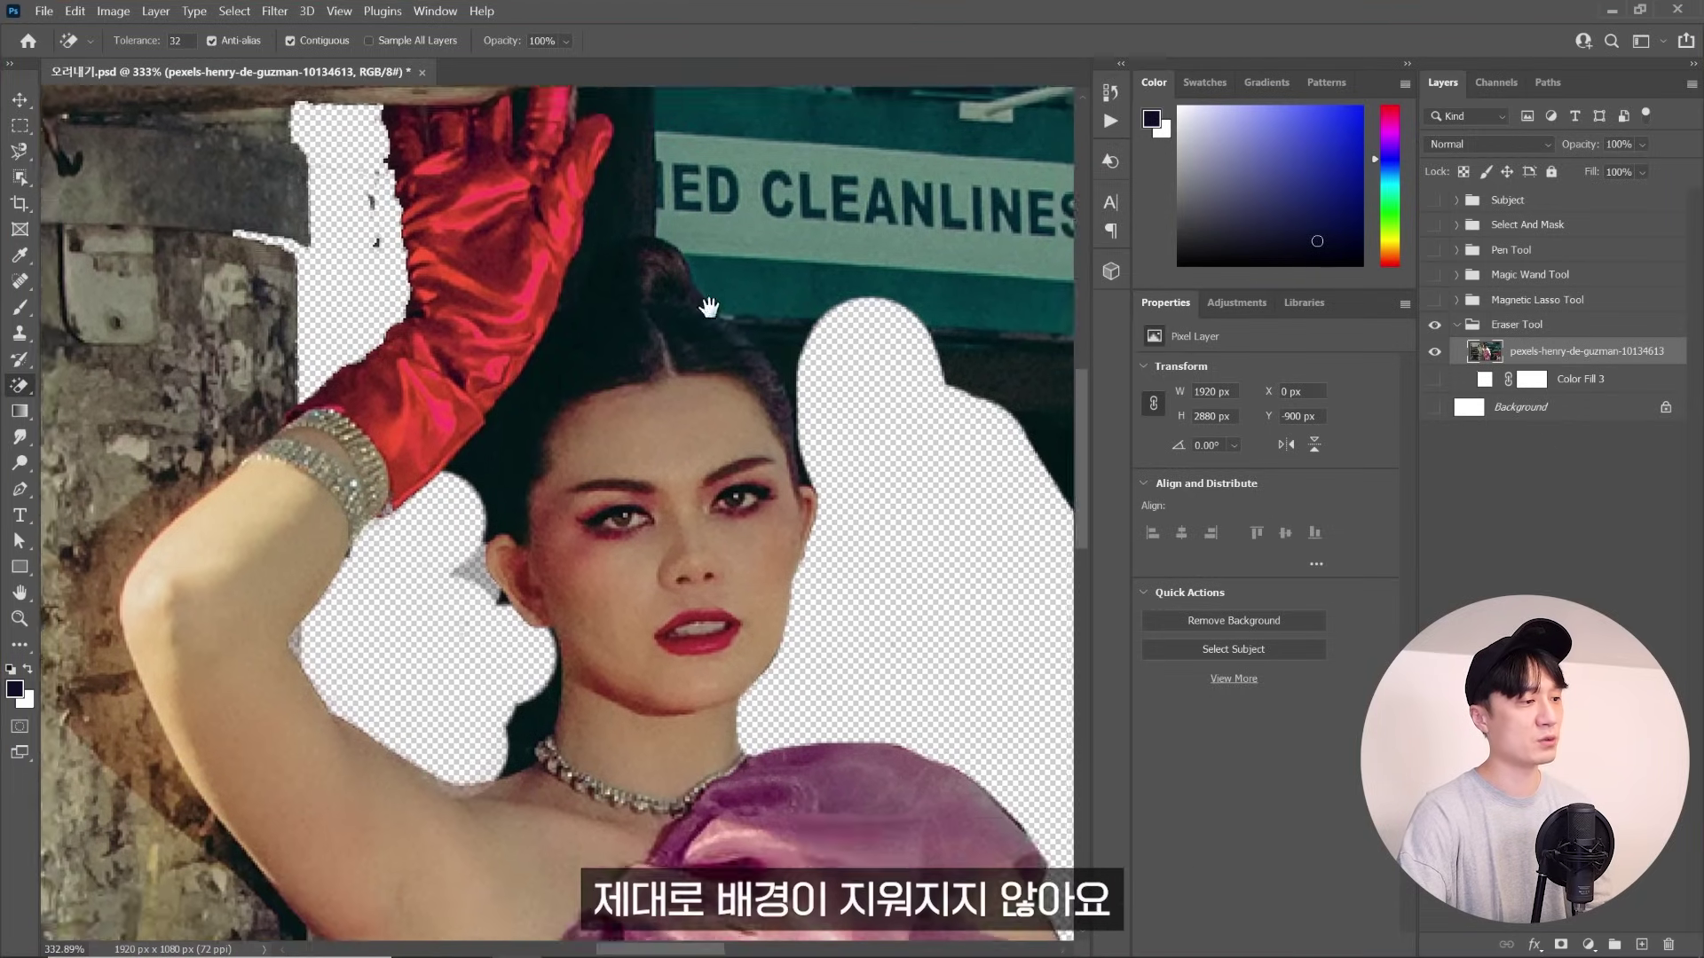
# Magic-erase the dark background below and around the orange sign, including its lettering
pyautogui.scroll(-5, 642, 571)
pyautogui.scroll(-5, 642, 571)
pyautogui.scroll(-5, 642, 570)
pyautogui.scroll(-3, 532, 216)
pyautogui.hscroll(4, 533, 217)
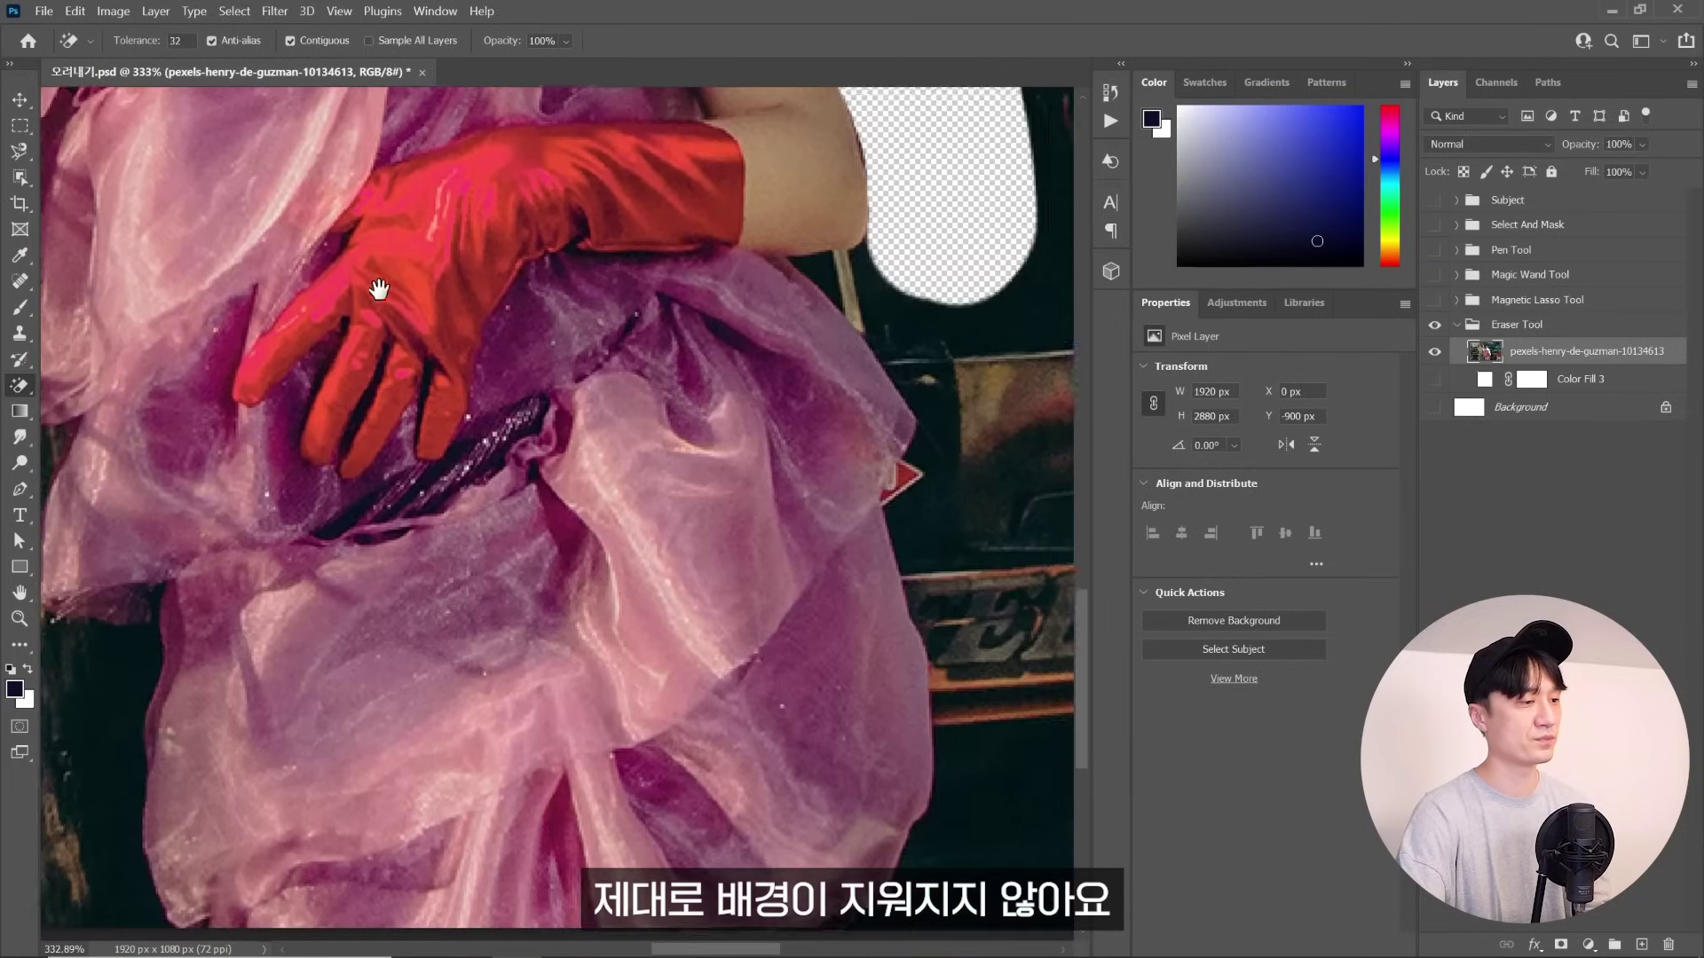
pyautogui.hscroll(3, 380, 284)
pyautogui.scroll(-4, 761, 495)
pyautogui.click(668, 610)
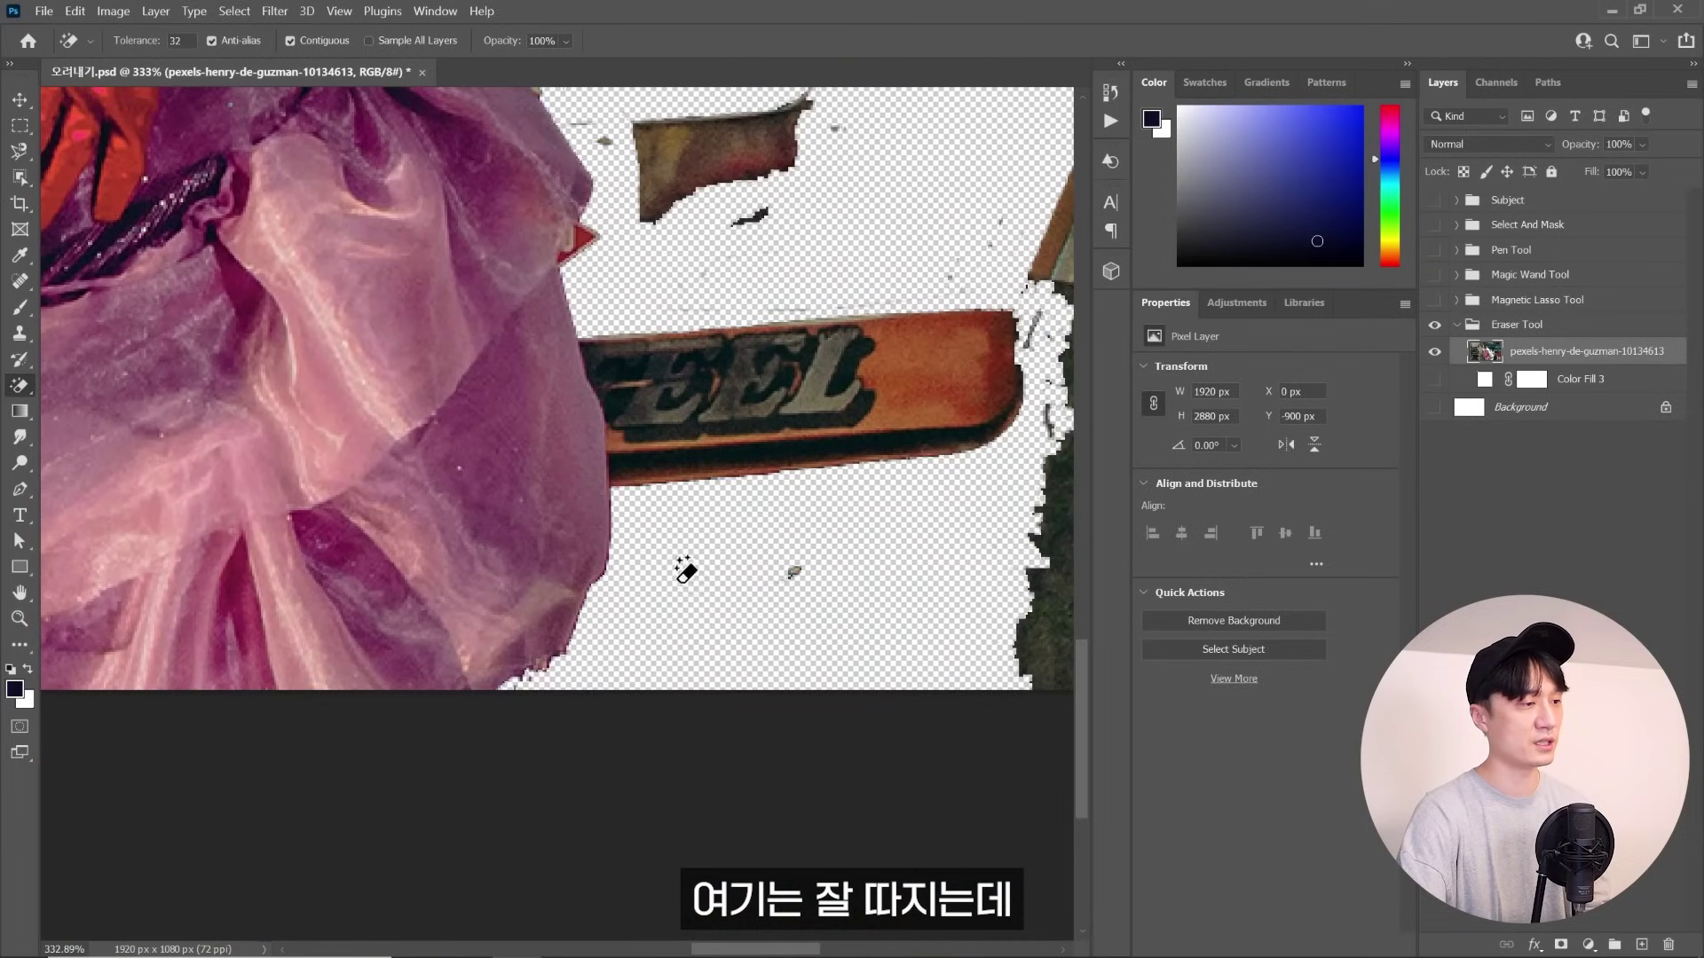
pyautogui.click(624, 438)
pyautogui.click(614, 419)
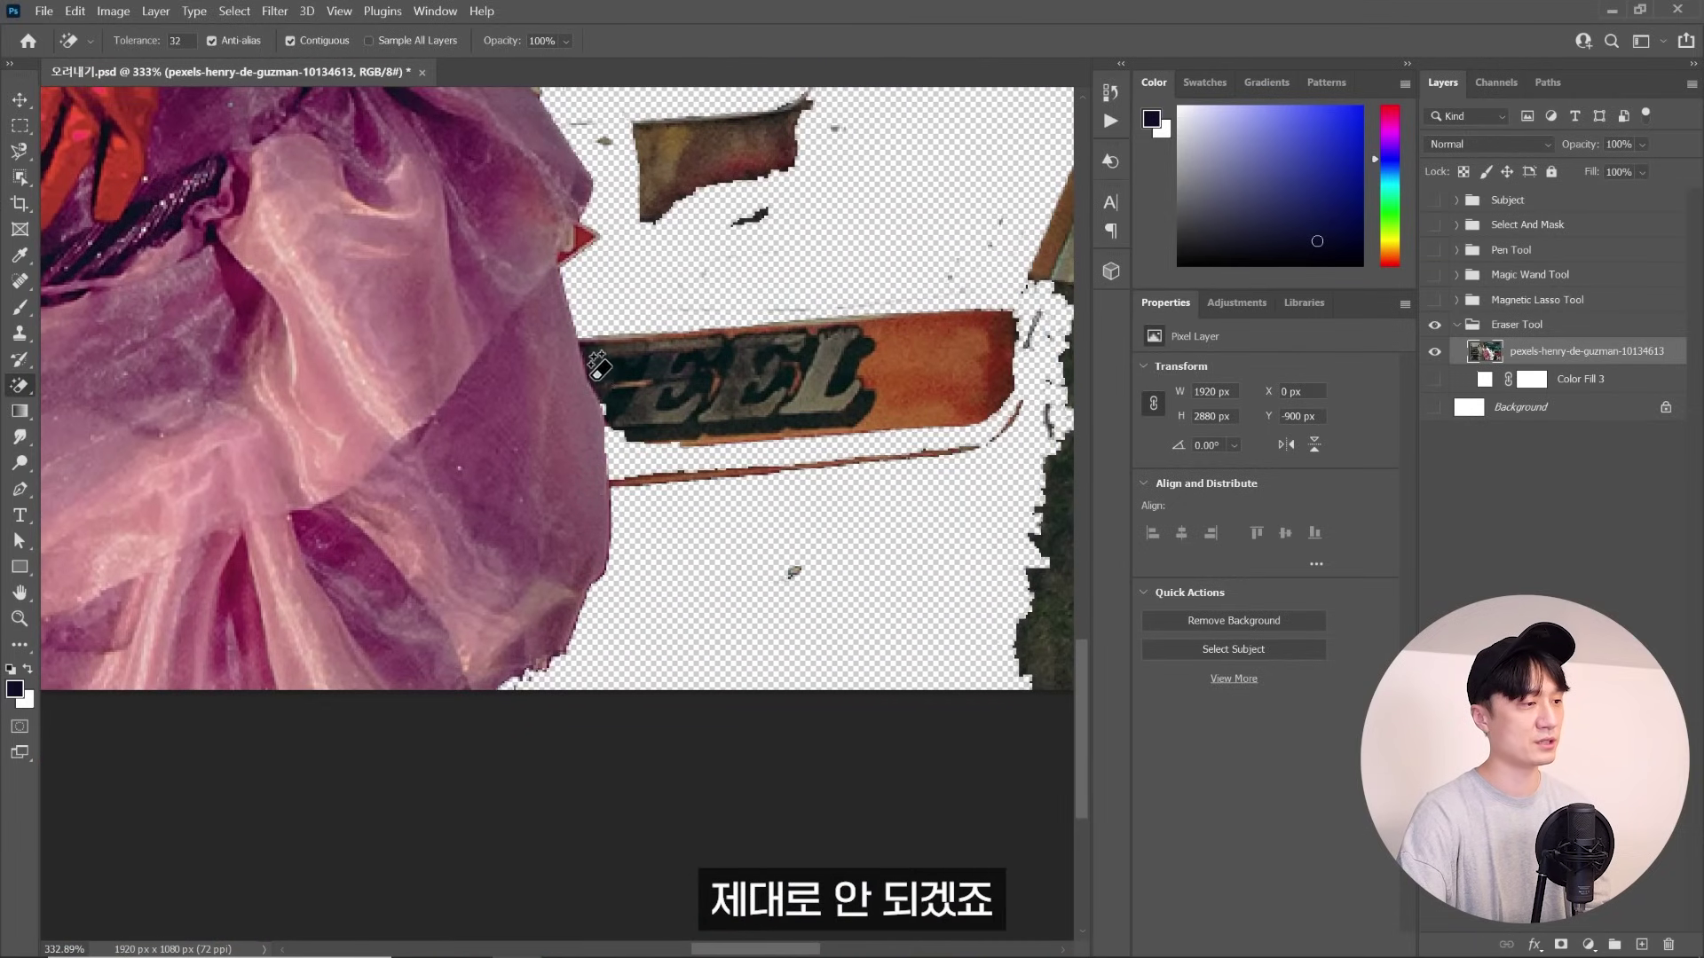
pyautogui.click(598, 364)
pyautogui.scroll(3, 749, 609)
pyautogui.hscroll(2, 589, 639)
pyautogui.hscroll(3, 512, 632)
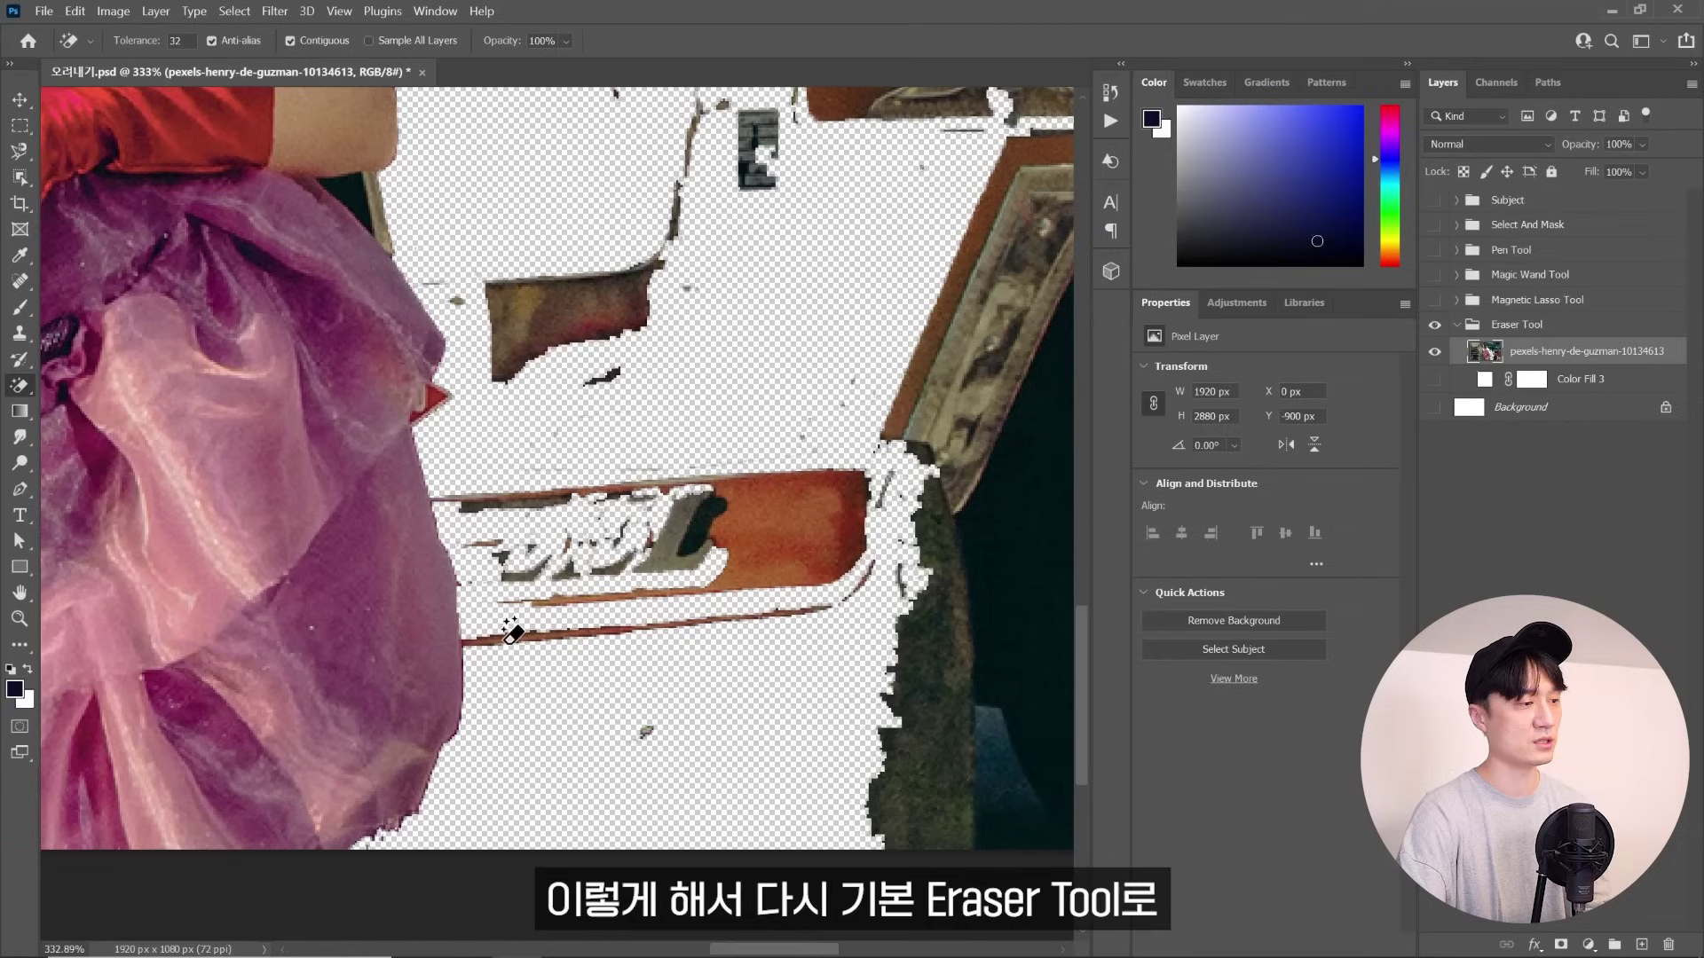
pyautogui.rightClick(16, 397)
# Erase the remaining orange sign fragments and background near the top with the plain Eraser
pyautogui.click(88, 384)
pyautogui.moveTo(479, 568)
pyautogui.mouseDown()
pyautogui.moveTo(621, 497)
pyautogui.moveTo(621, 639)
pyautogui.mouseUp()
pyautogui.moveTo(453, 488)
pyautogui.mouseDown()
pyautogui.moveTo(543, 333)
pyautogui.moveTo(621, 298)
pyautogui.mouseUp()
pyautogui.moveTo(613, 515); pyautogui.dragTo(852, 577)
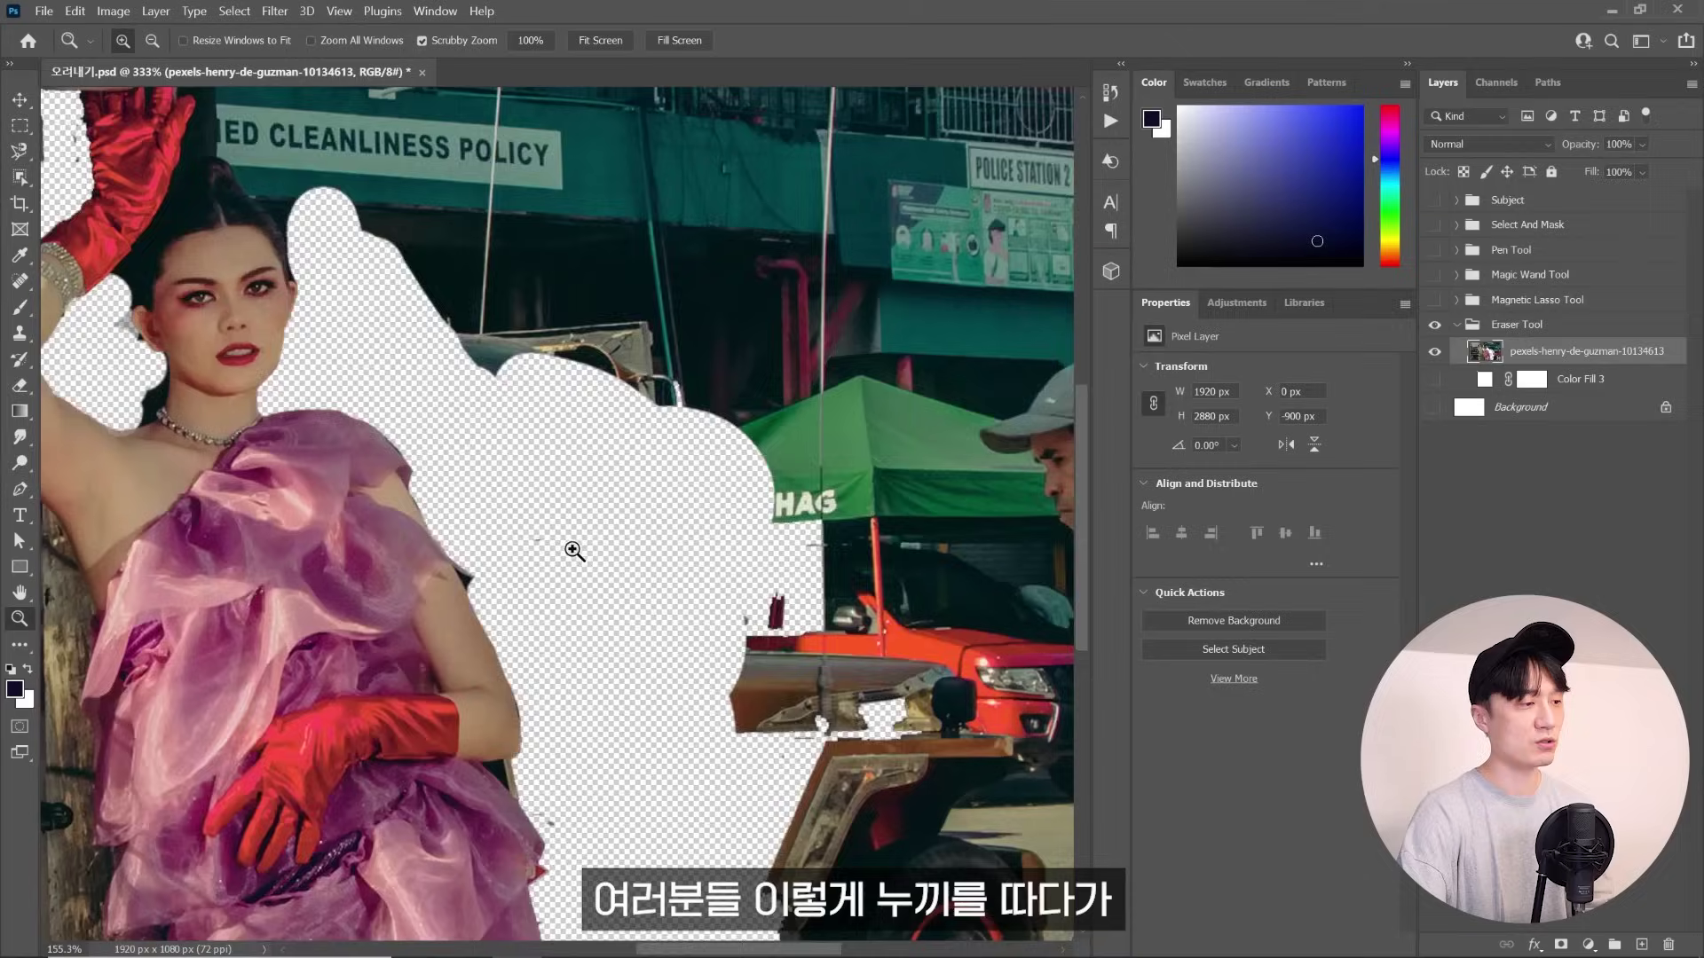
pyautogui.moveTo(574, 551); pyautogui.dragTo(562, 555)
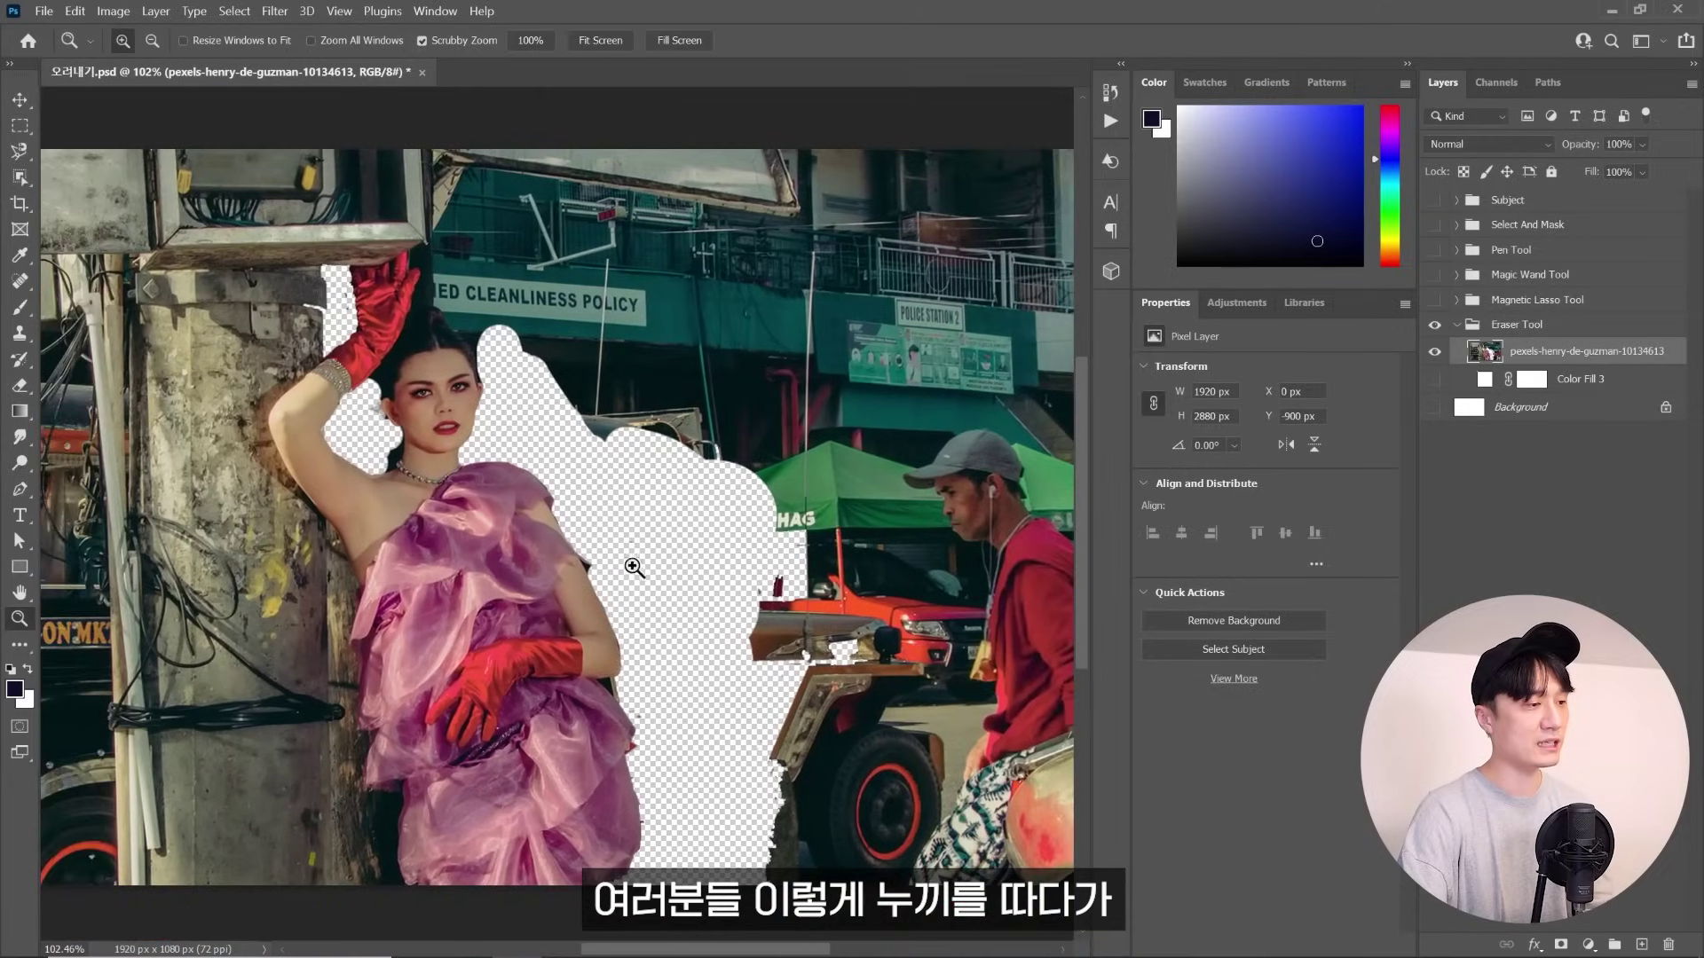
pyautogui.press('e')
pyautogui.moveTo(479, 155)
pyautogui.mouseDown()
pyautogui.moveTo(653, 253)
pyautogui.moveTo(471, 186)
pyautogui.moveTo(416, 204)
pyautogui.mouseUp()
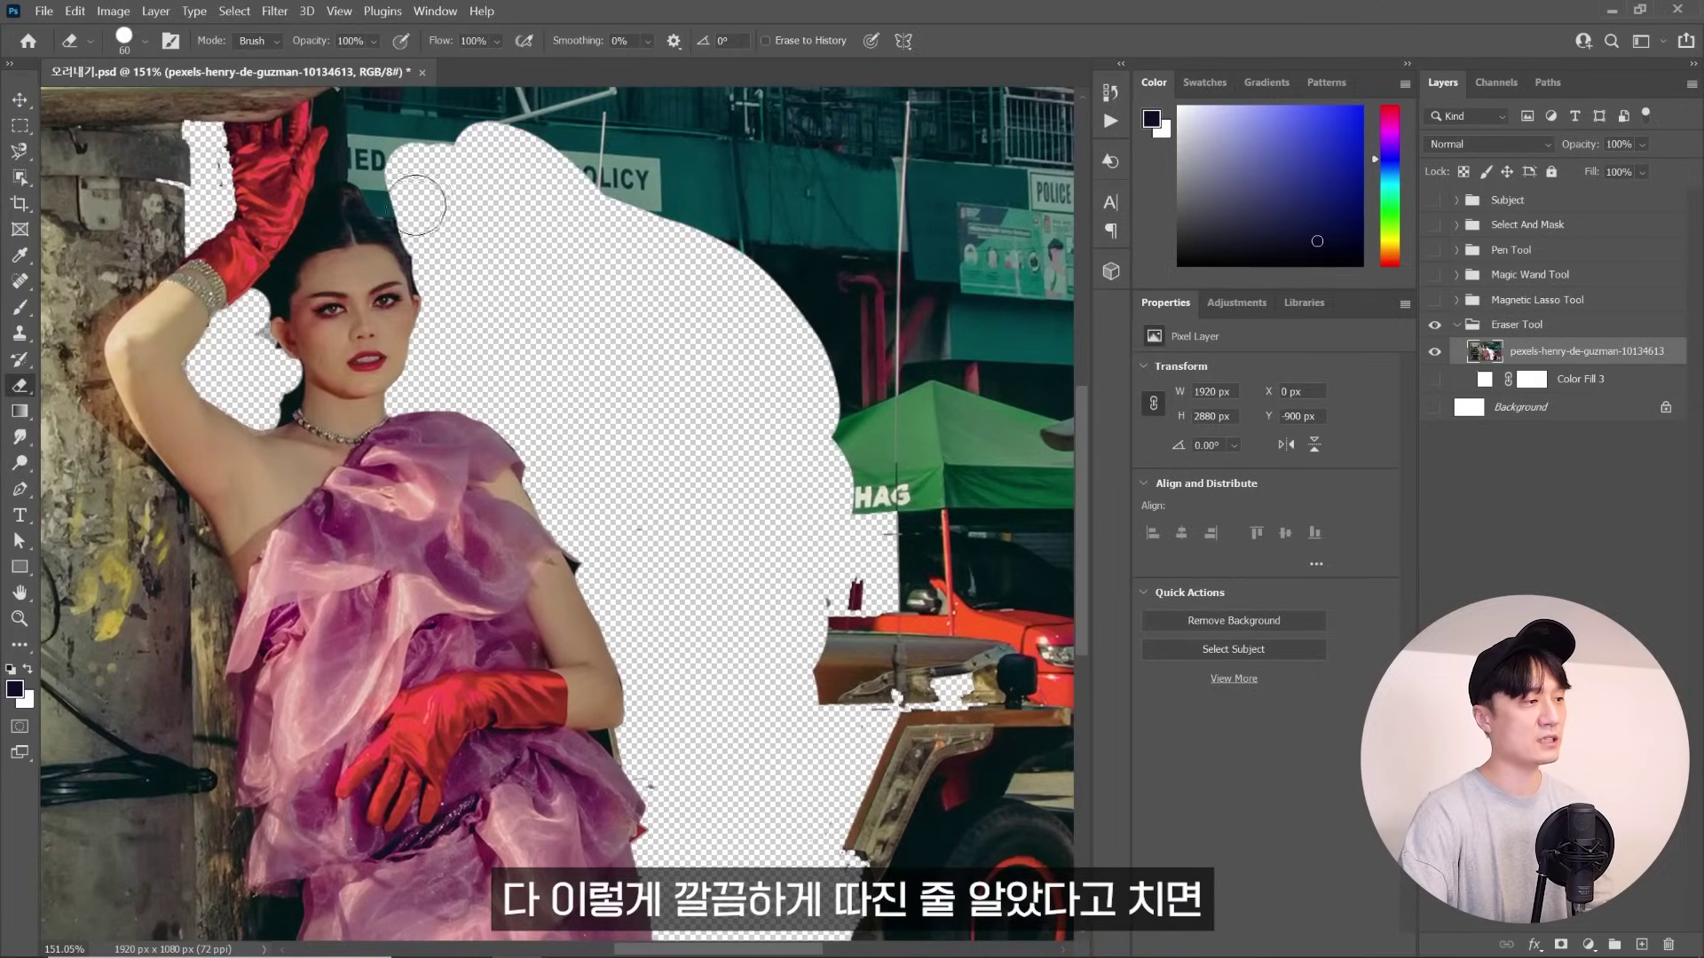
# Zoom to about 311% to inspect the leftover specks, then return to the Eraser
pyautogui.press('z')
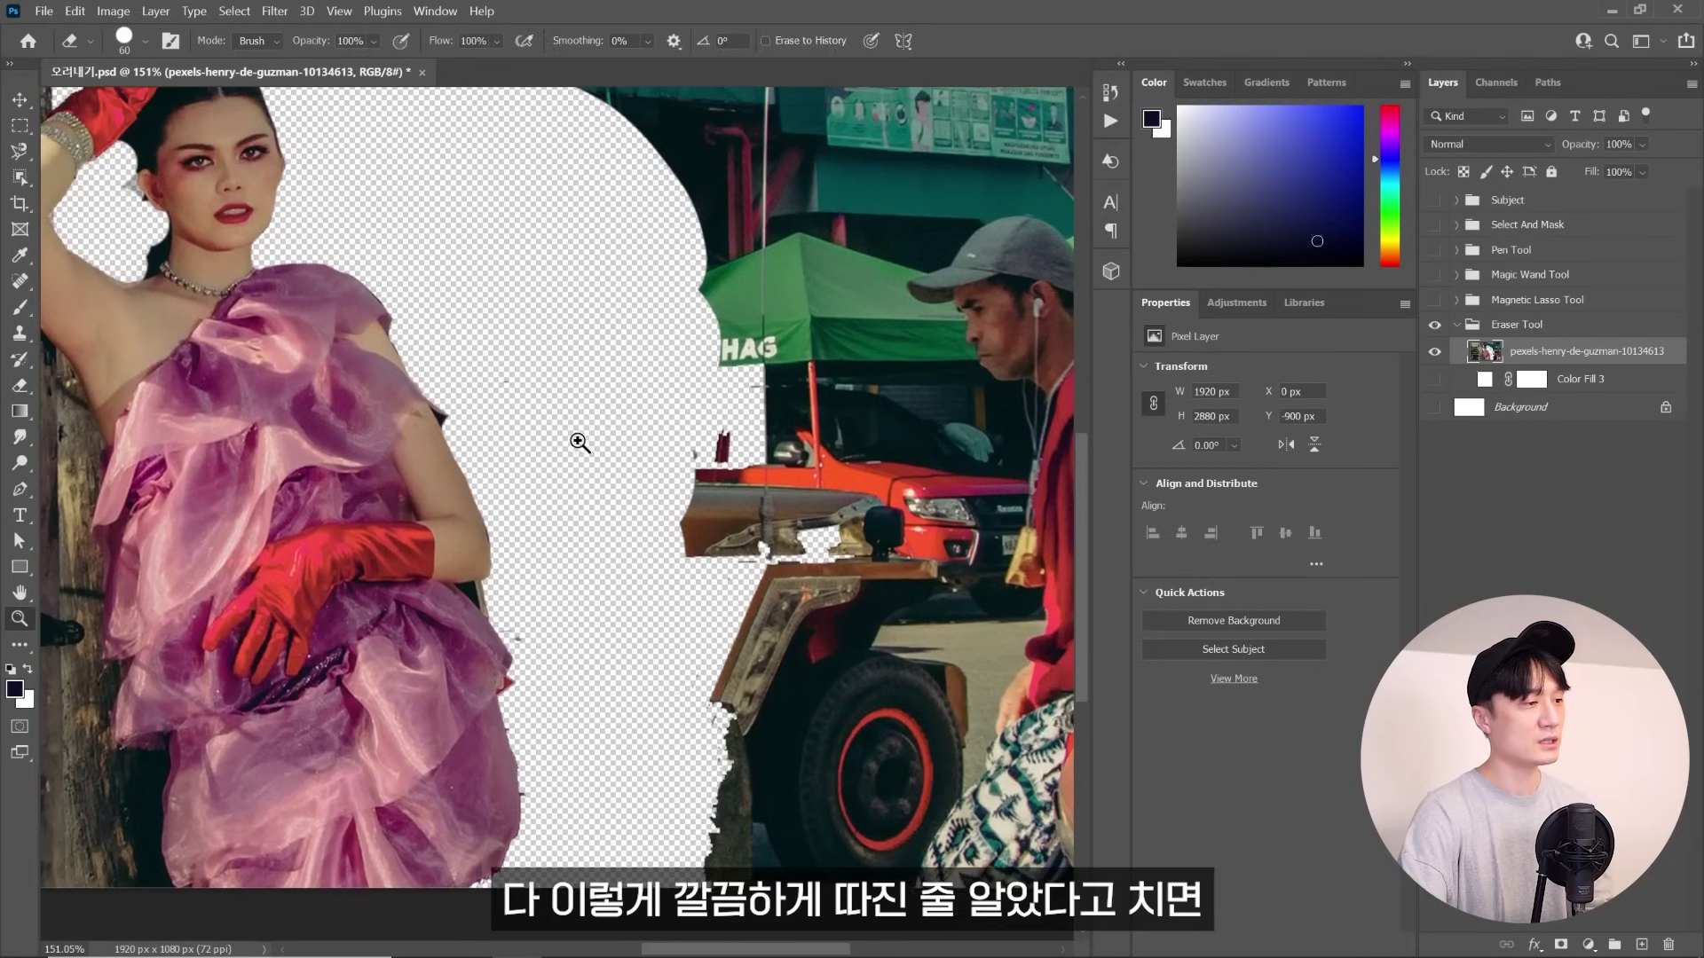
pyautogui.moveTo(579, 438); pyautogui.dragTo(589, 438)
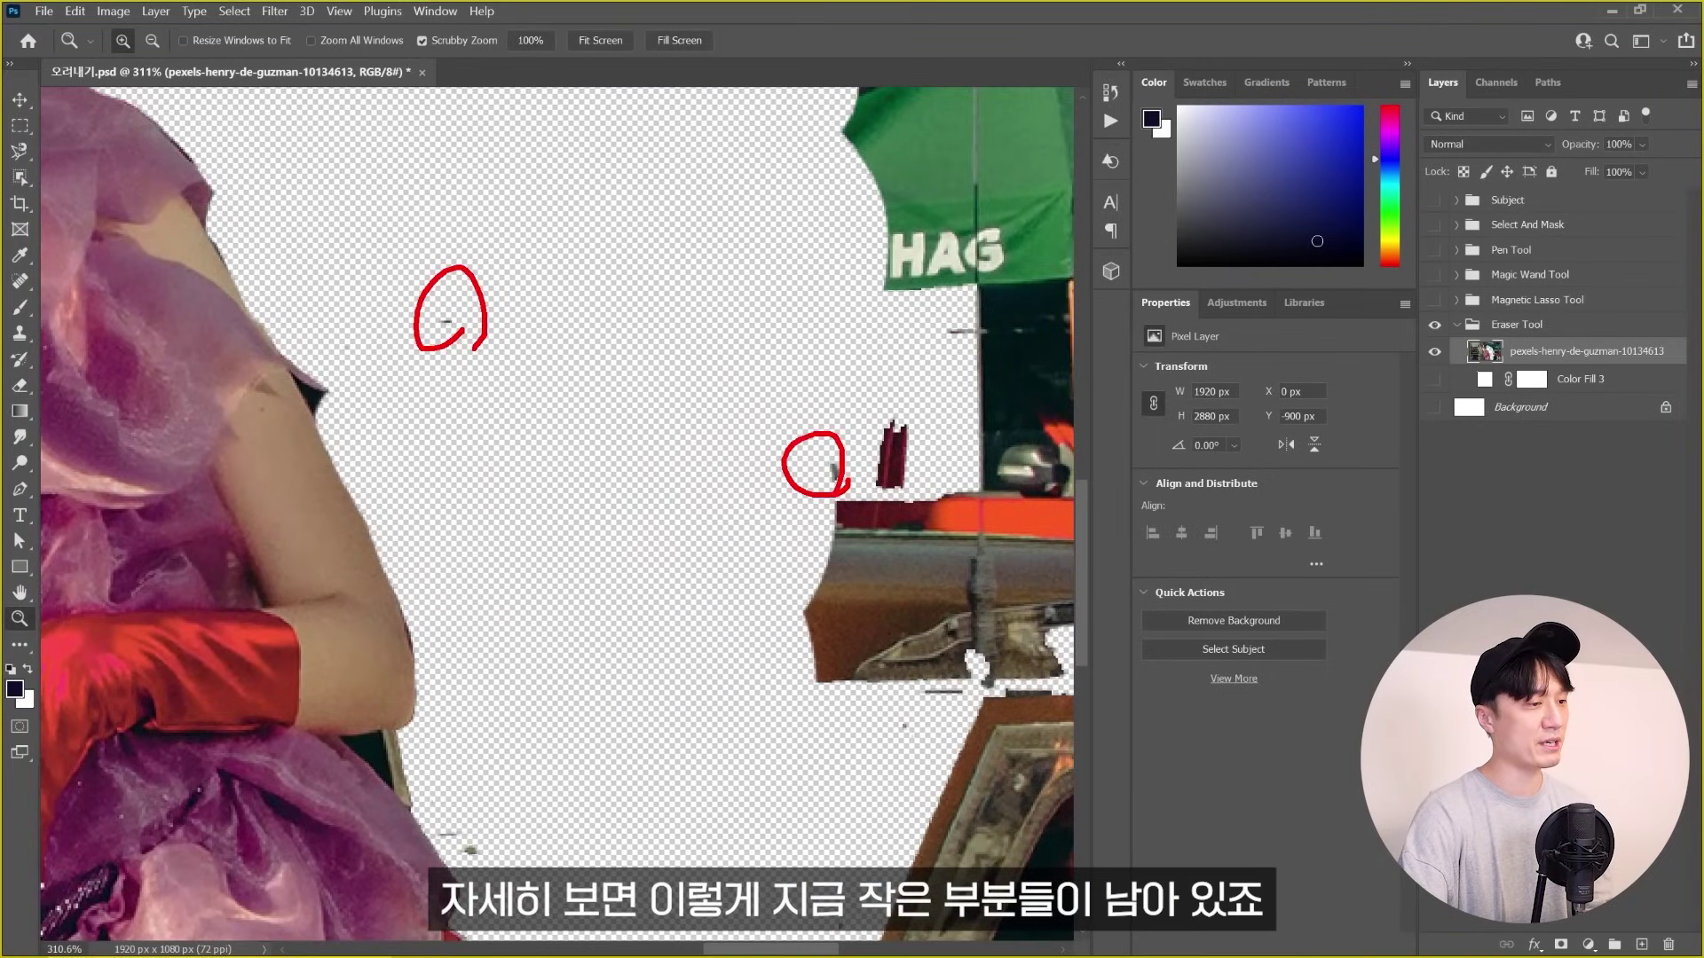
pyautogui.moveTo(786, 620); pyautogui.dragTo(806, 611)
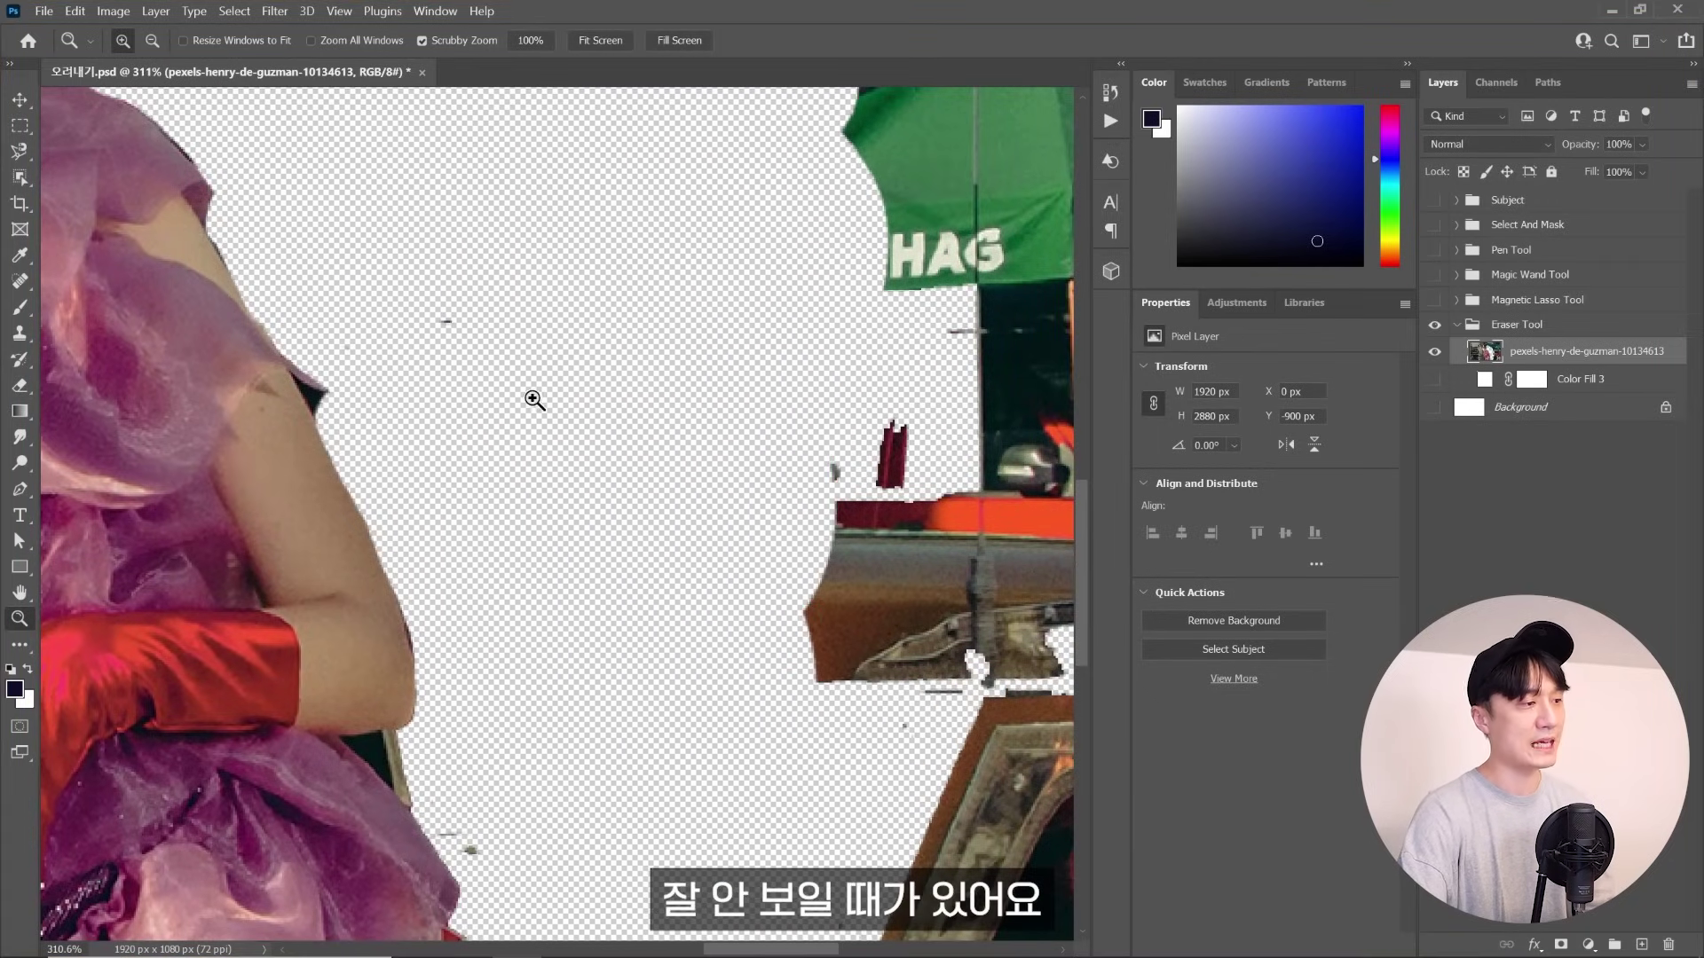
pyautogui.press('e')
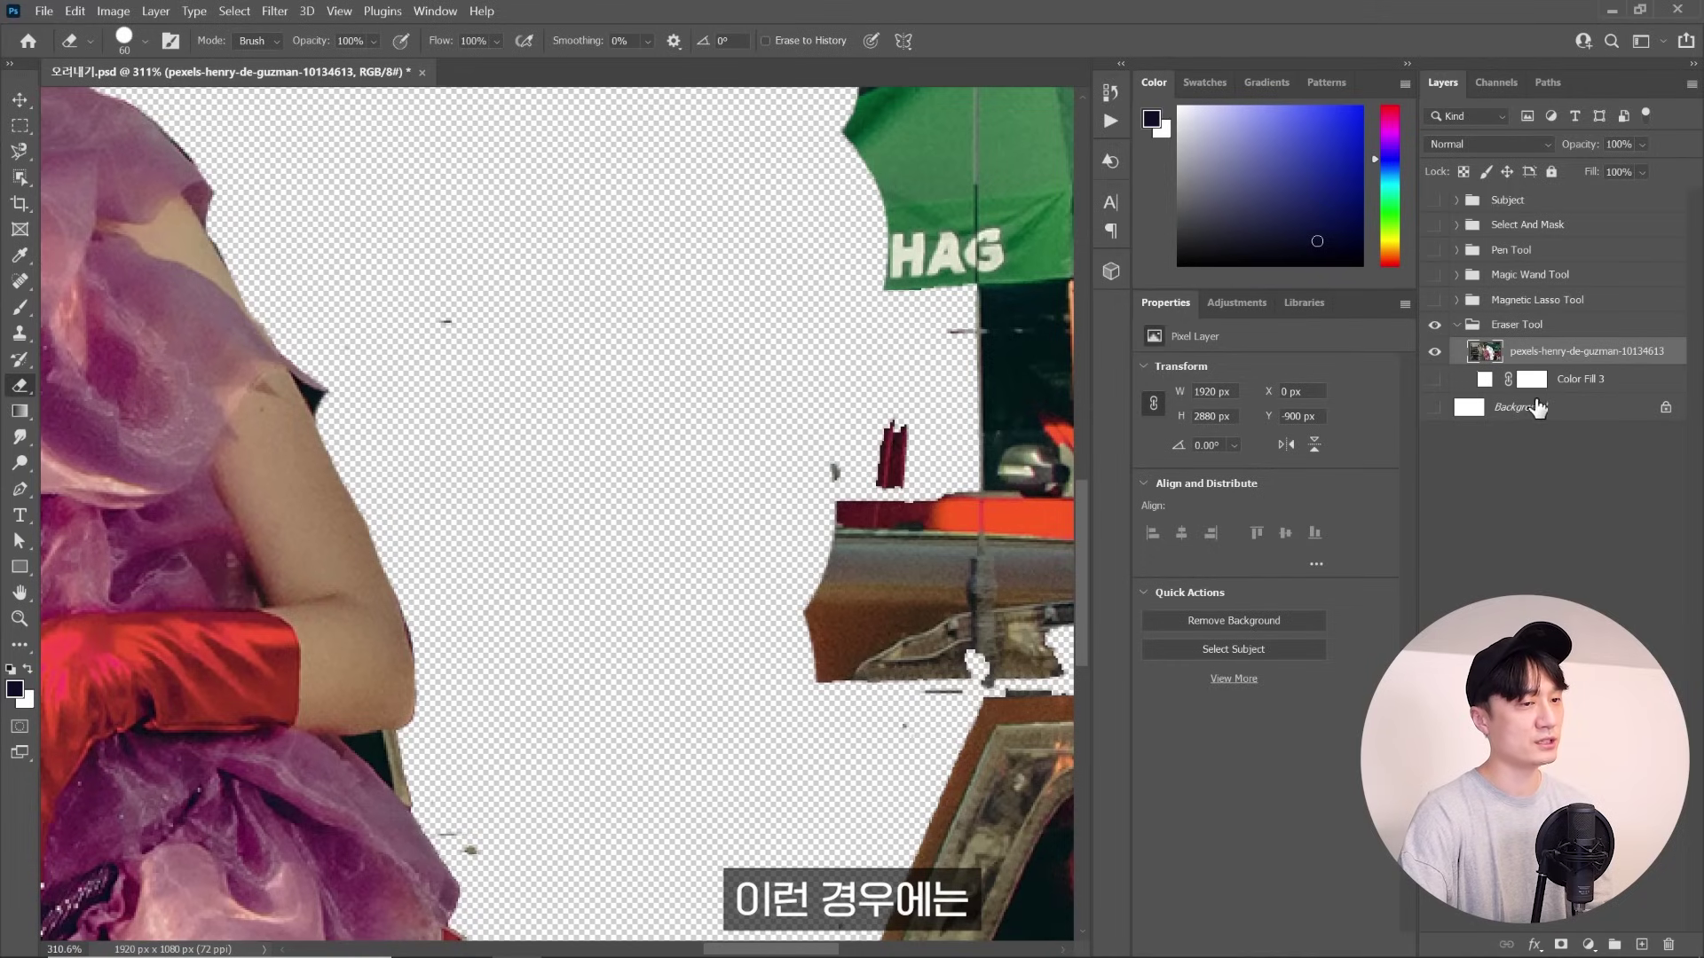
# Add a red (ff0000) 18 px Stroke layer style to the photo layer
pyautogui.doubleClick(1680, 364)
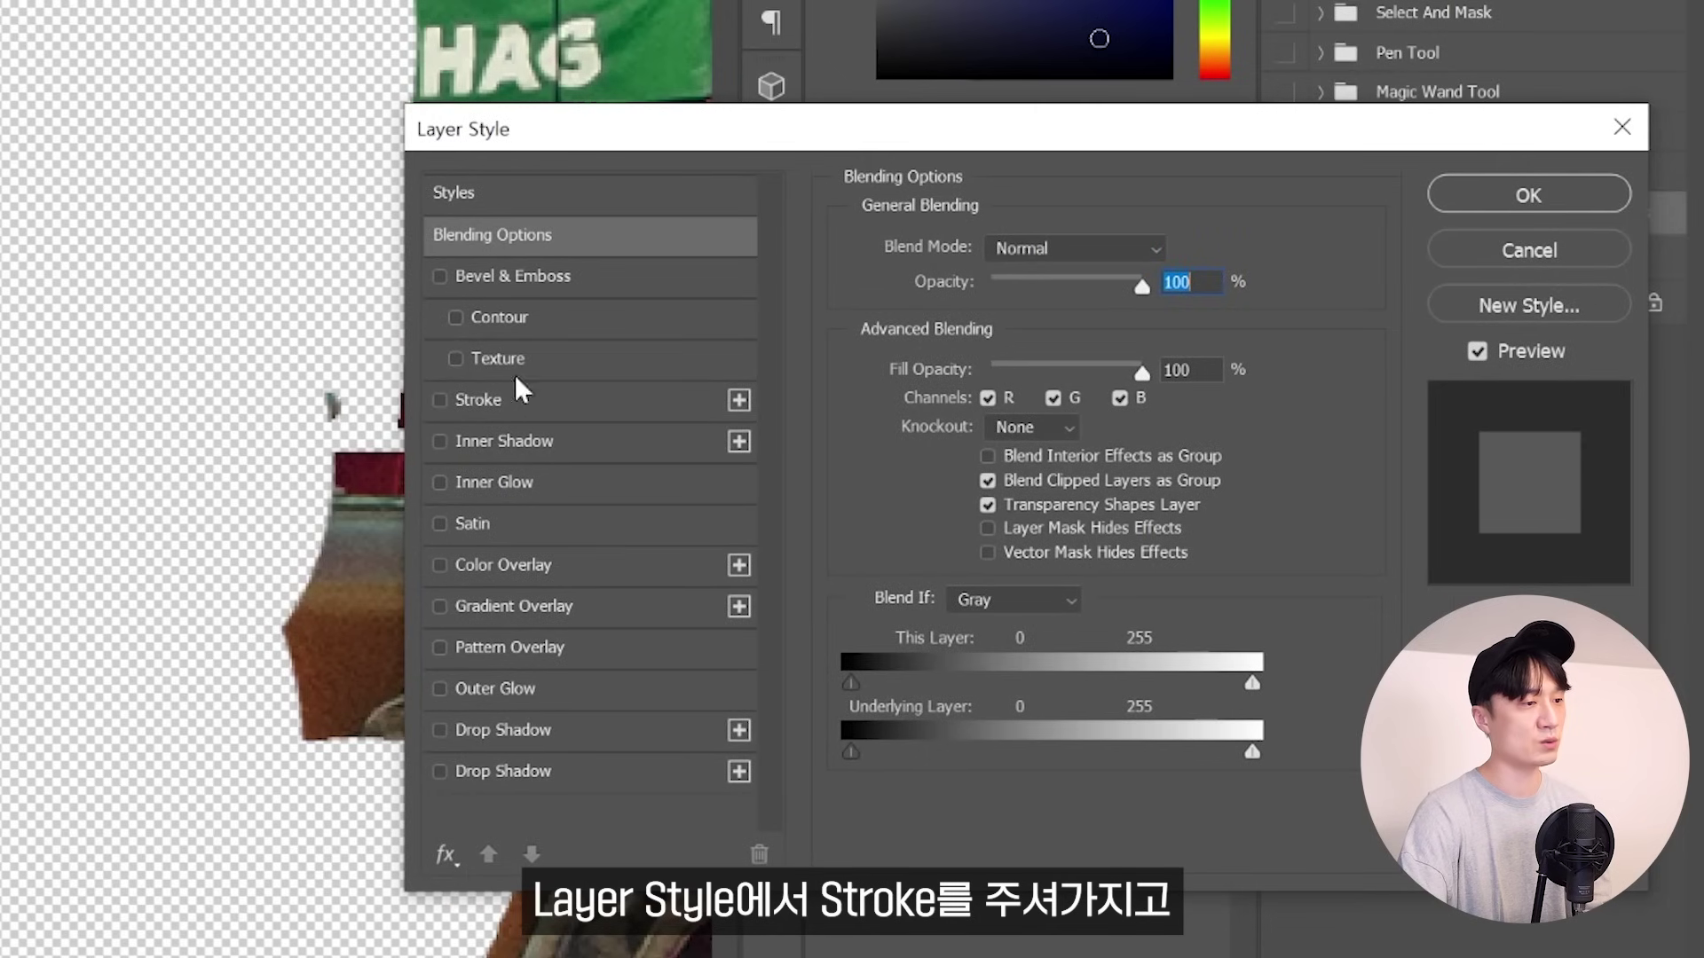
pyautogui.click(479, 401)
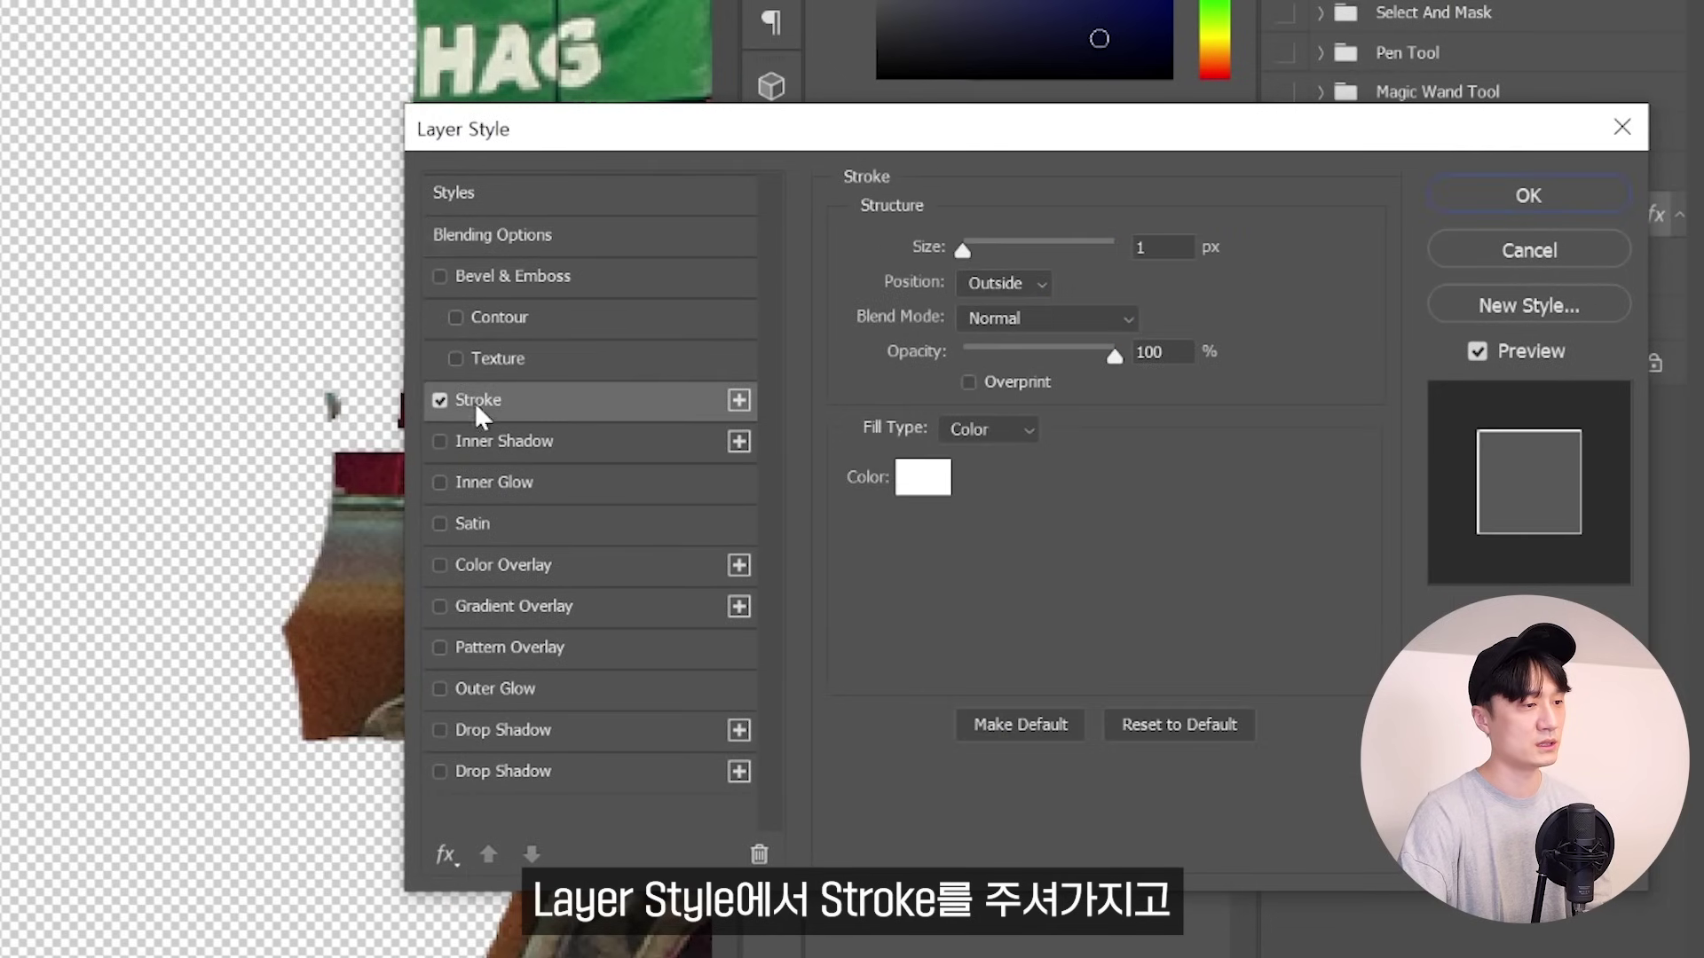
pyautogui.click(904, 484)
pyautogui.write('ff0000')
pyautogui.click(1554, 380)
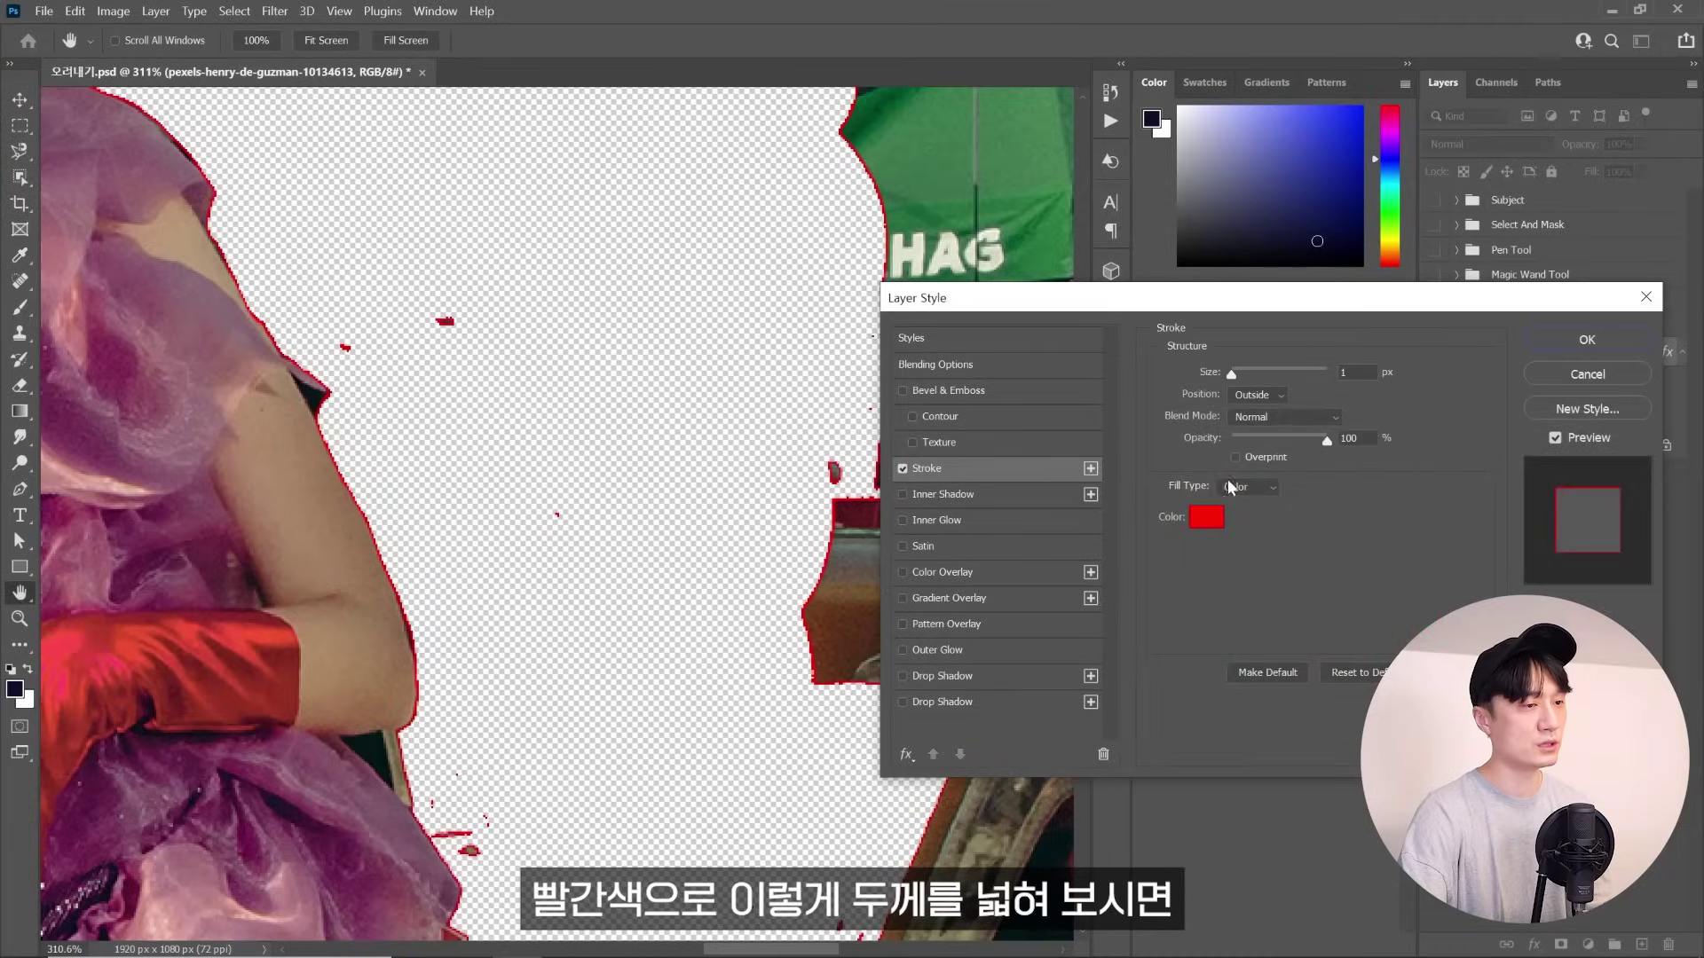
pyautogui.moveTo(1231, 374); pyautogui.dragTo(1244, 371)
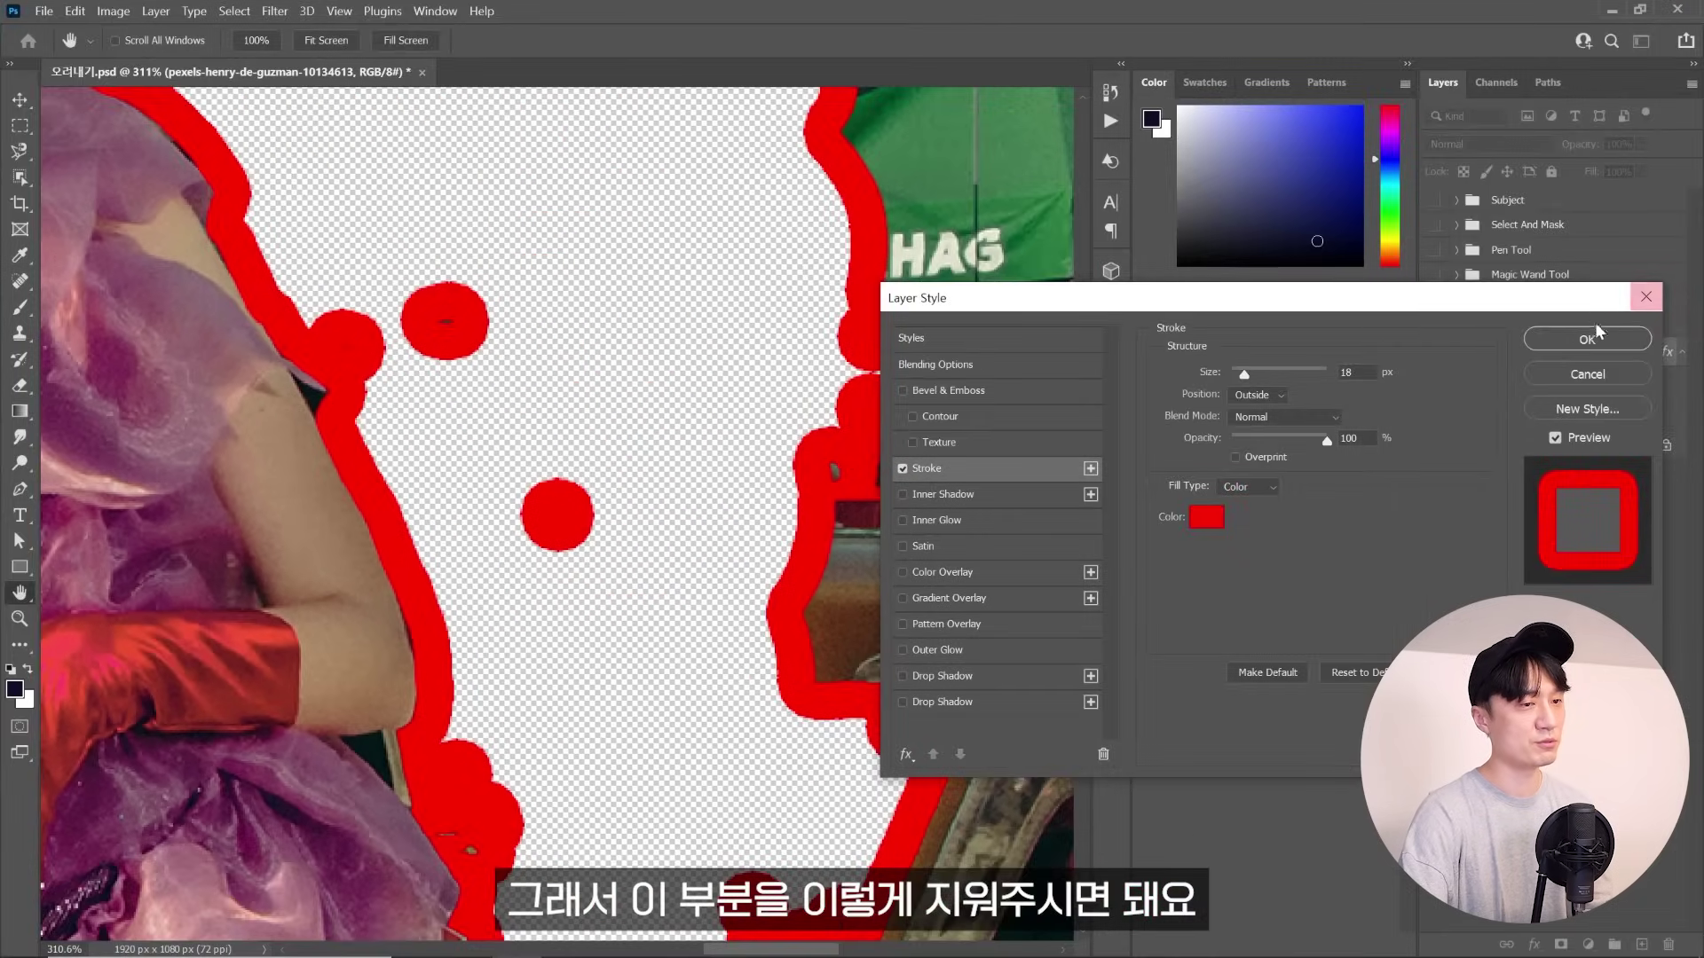
pyautogui.press('Return')
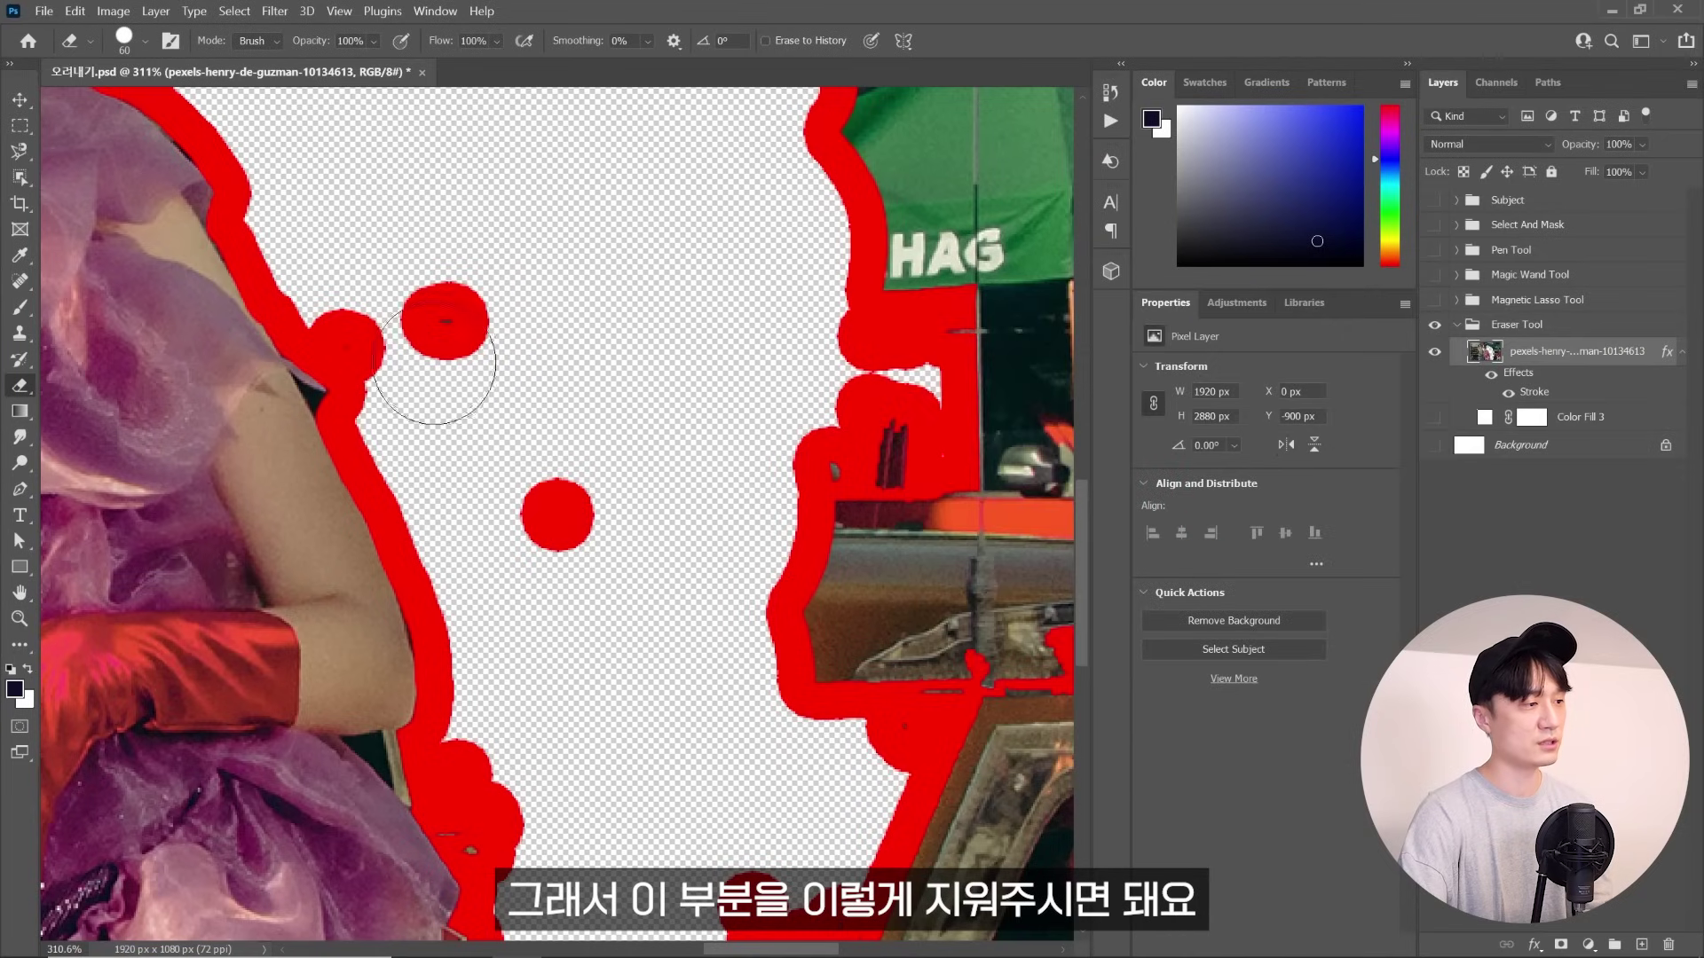
# Erase the stray specks and blobs revealed by the red outline around the cutout
pyautogui.moveTo(435, 364)
pyautogui.mouseDown()
pyautogui.moveTo(513, 418)
pyautogui.moveTo(557, 515)
pyautogui.mouseUp()
pyautogui.scroll(5, 647, 621)
pyautogui.scroll(3, 533, 577)
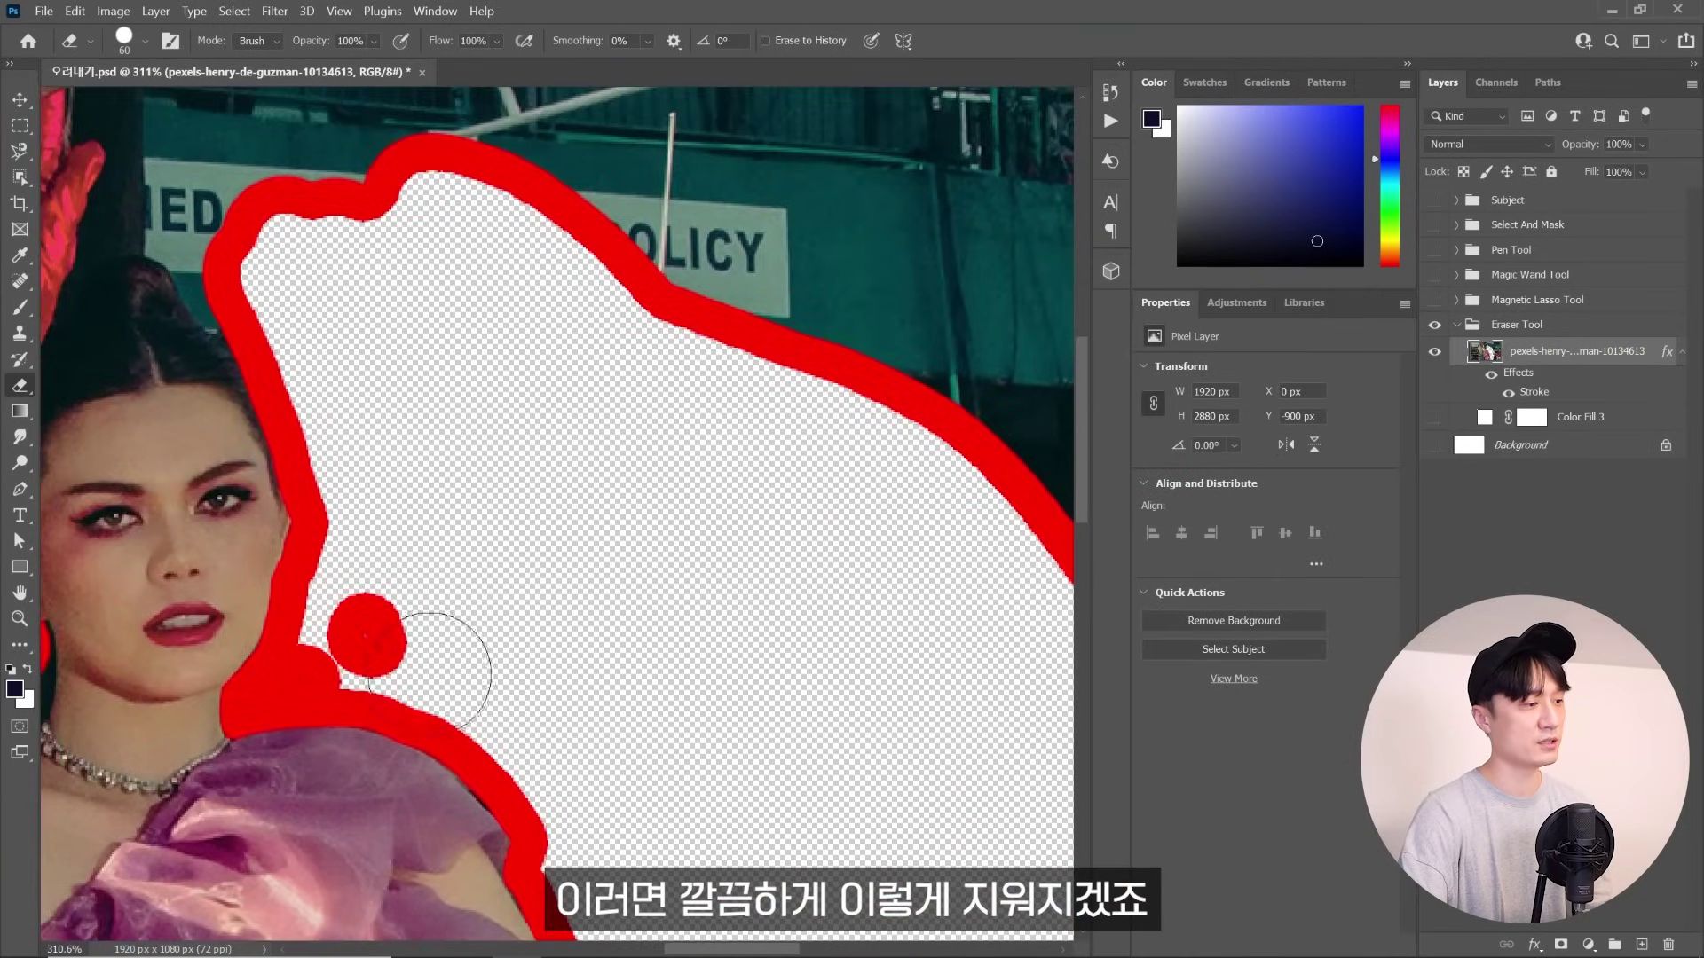
pyautogui.moveTo(429, 672); pyautogui.dragTo(411, 654)
pyautogui.scroll(-4, 429, 444)
pyautogui.scroll(-4, 429, 355)
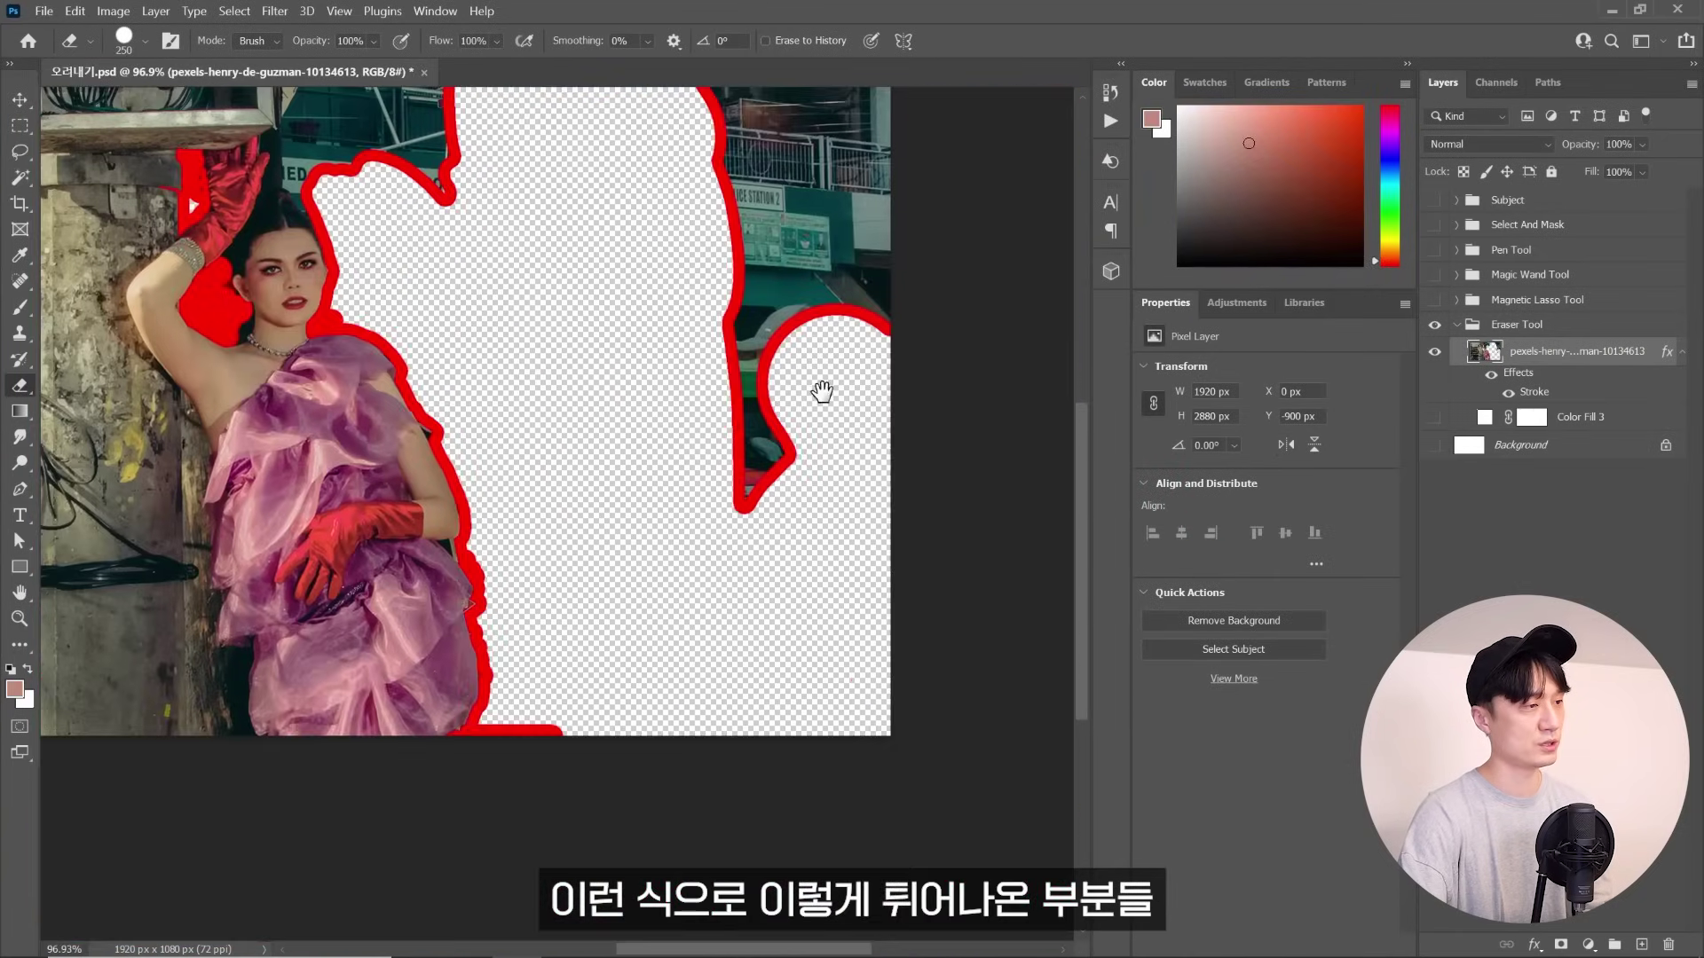
pyautogui.moveTo(822, 390)
pyautogui.mouseDown()
pyautogui.moveTo(822, 734)
pyautogui.moveTo(857, 609)
pyautogui.mouseUp()
pyautogui.hscroll(-5, 856, 609)
pyautogui.moveTo(304, 723); pyautogui.dragTo(556, 840)
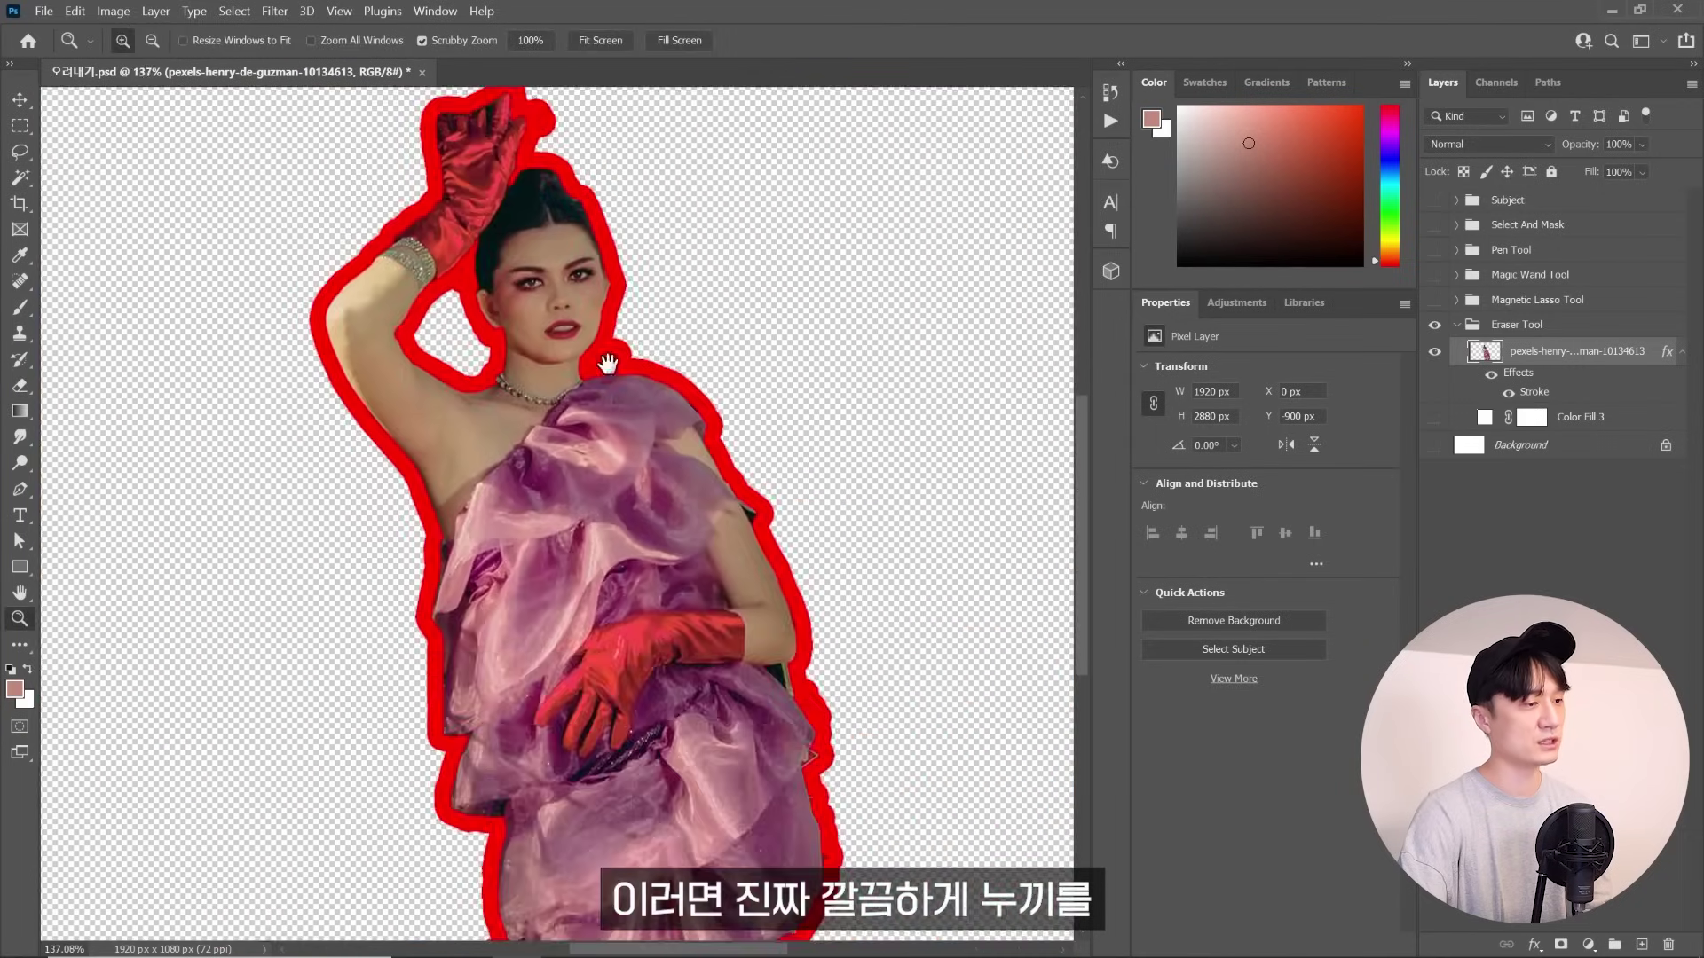
# Hide the Stroke effect, show Color Fill 3 and pick a new backing colour
pyautogui.click(1492, 374)
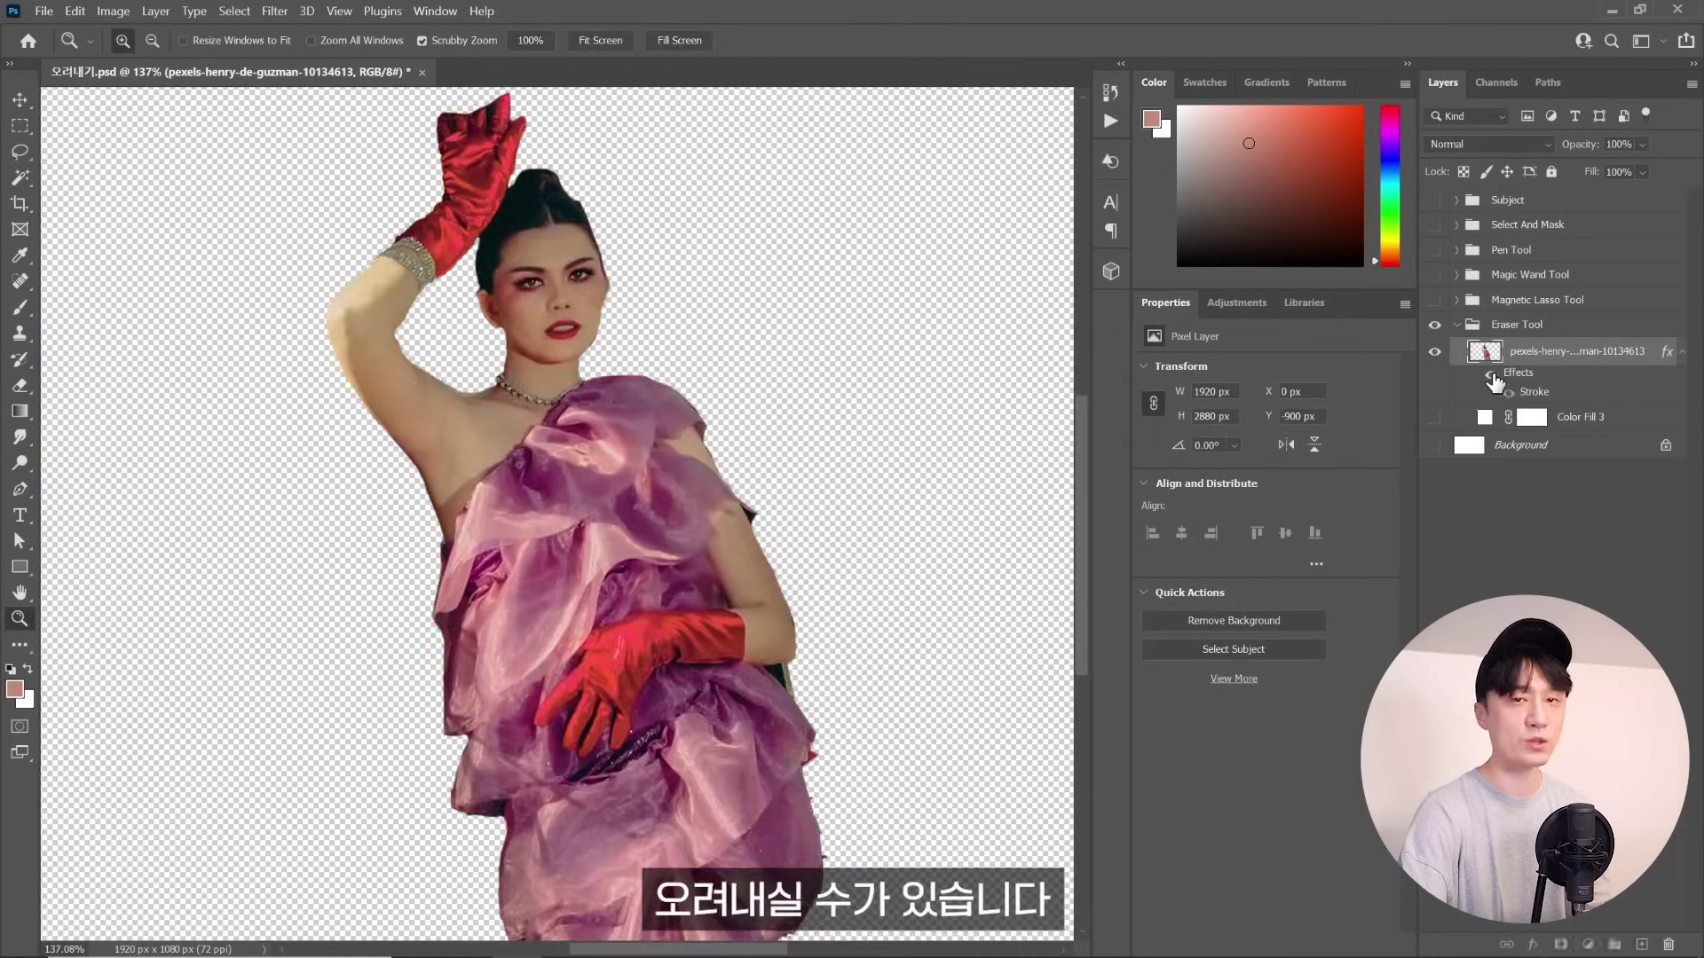
pyautogui.hotkey('ctrl', '1')
pyautogui.click(1434, 418)
pyautogui.doubleClick(1485, 417)
pyautogui.moveTo(1431, 470); pyautogui.dragTo(1430, 589)
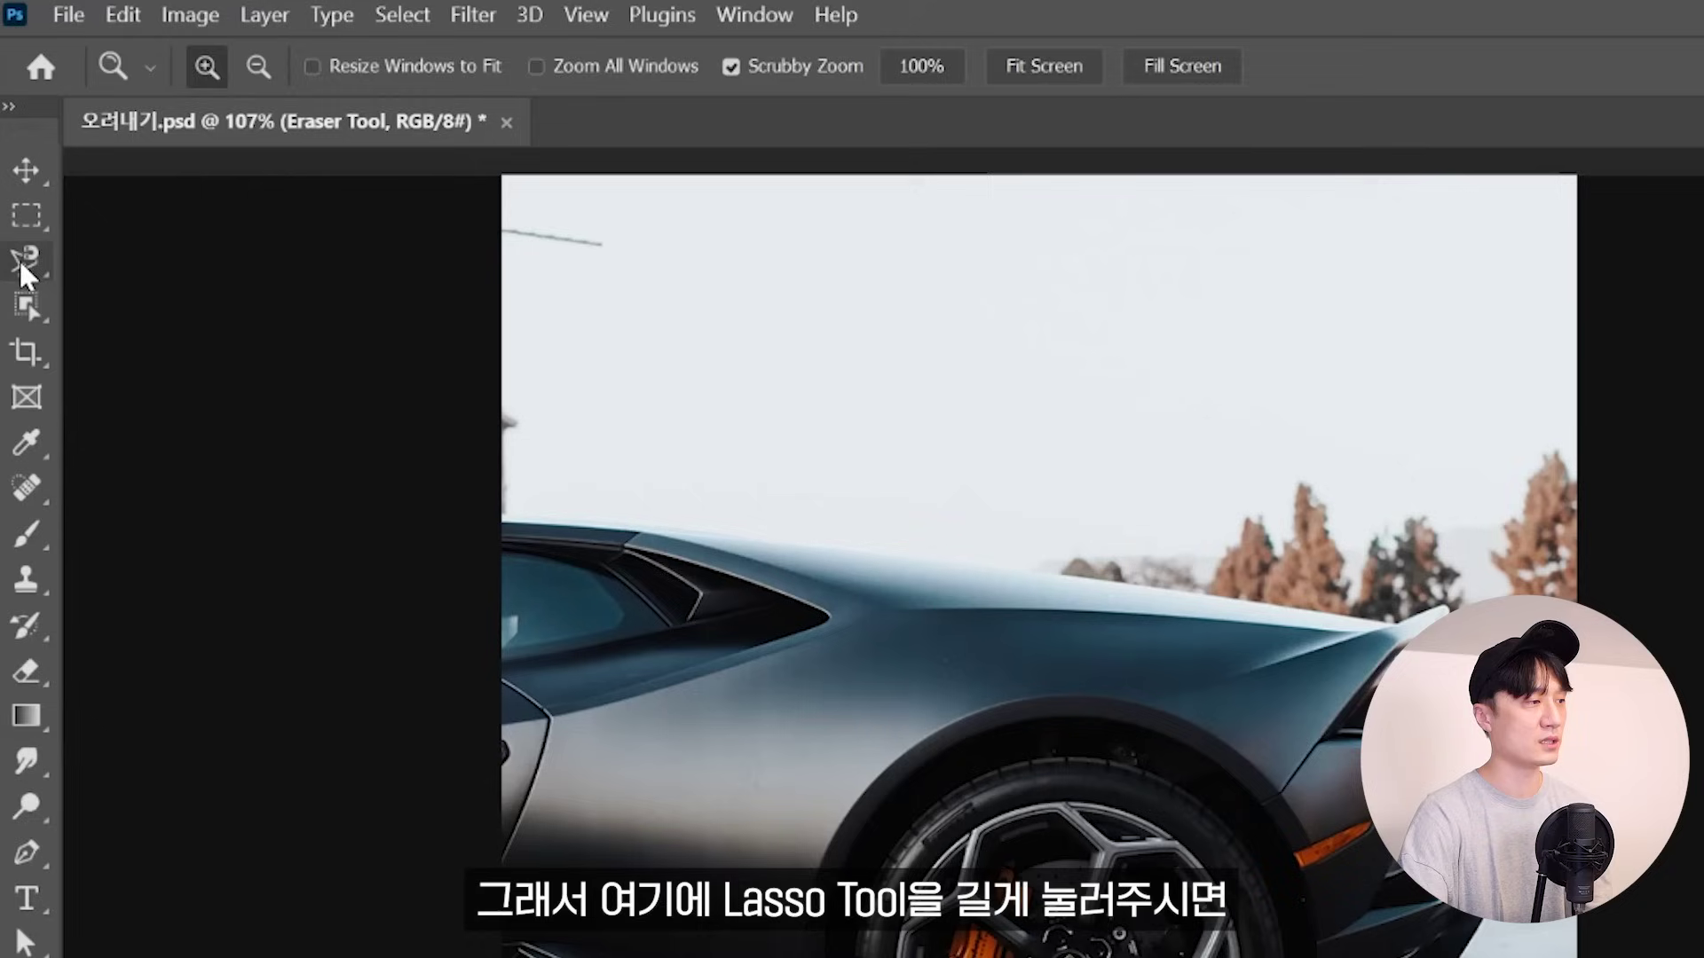
# Trace the car's roofline, rear and bumper with the Magnetic Lasso and close the selection
pyautogui.click(20, 264)
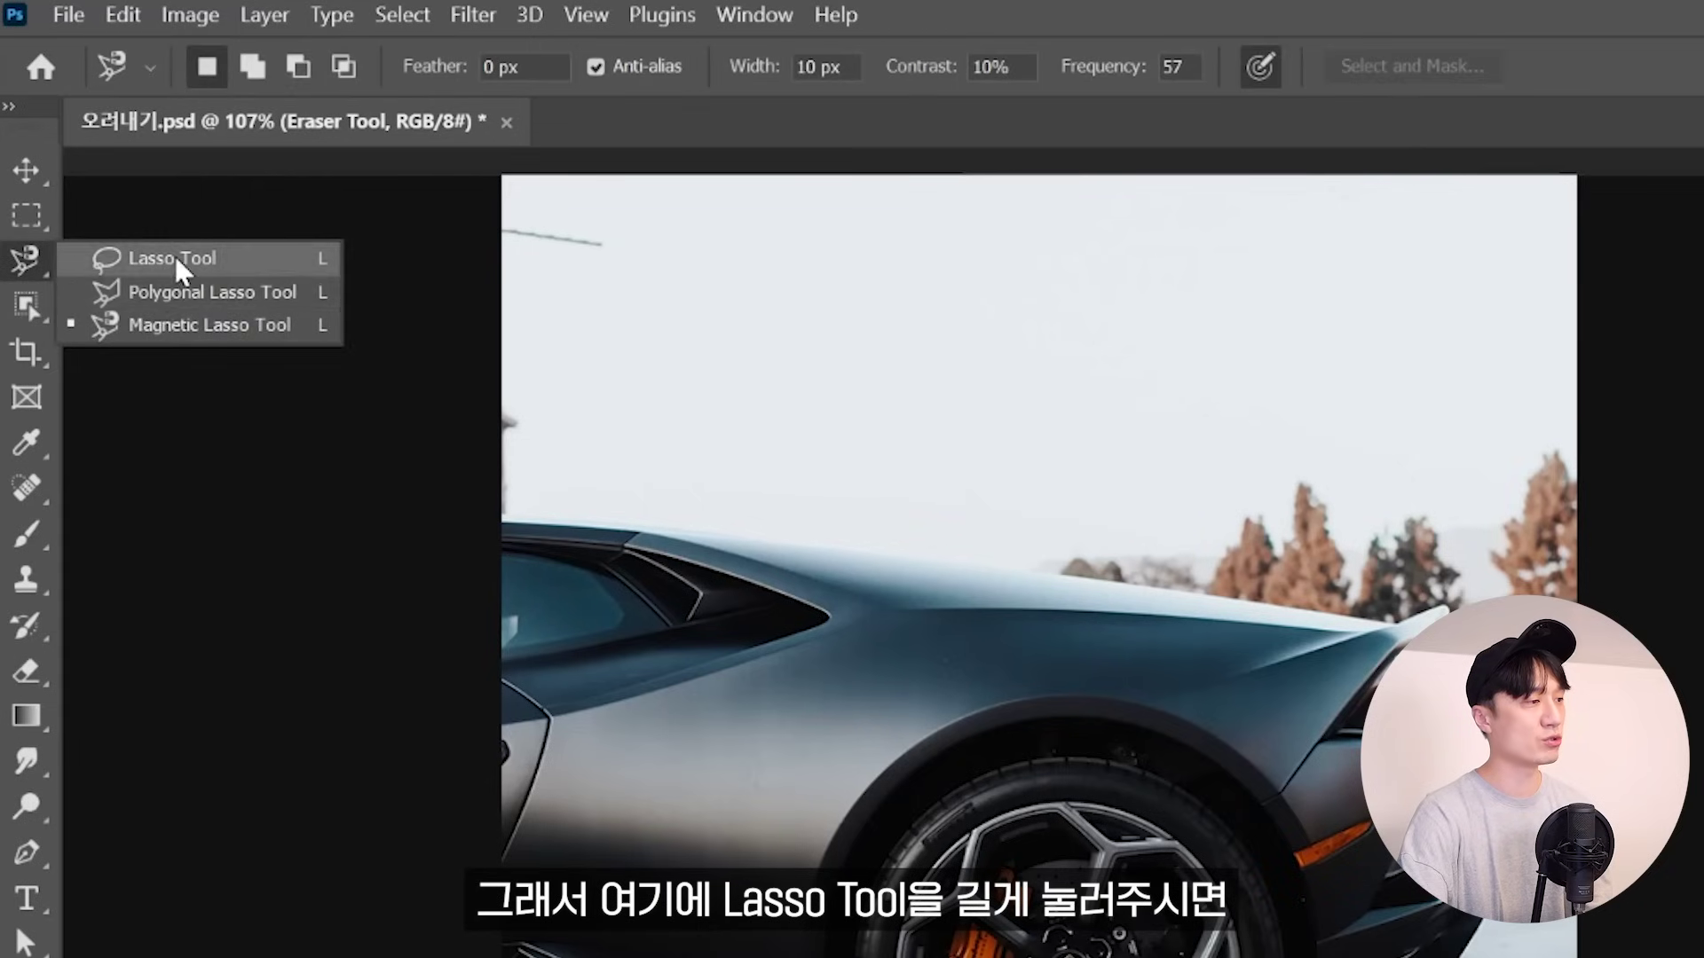
pyautogui.click(190, 333)
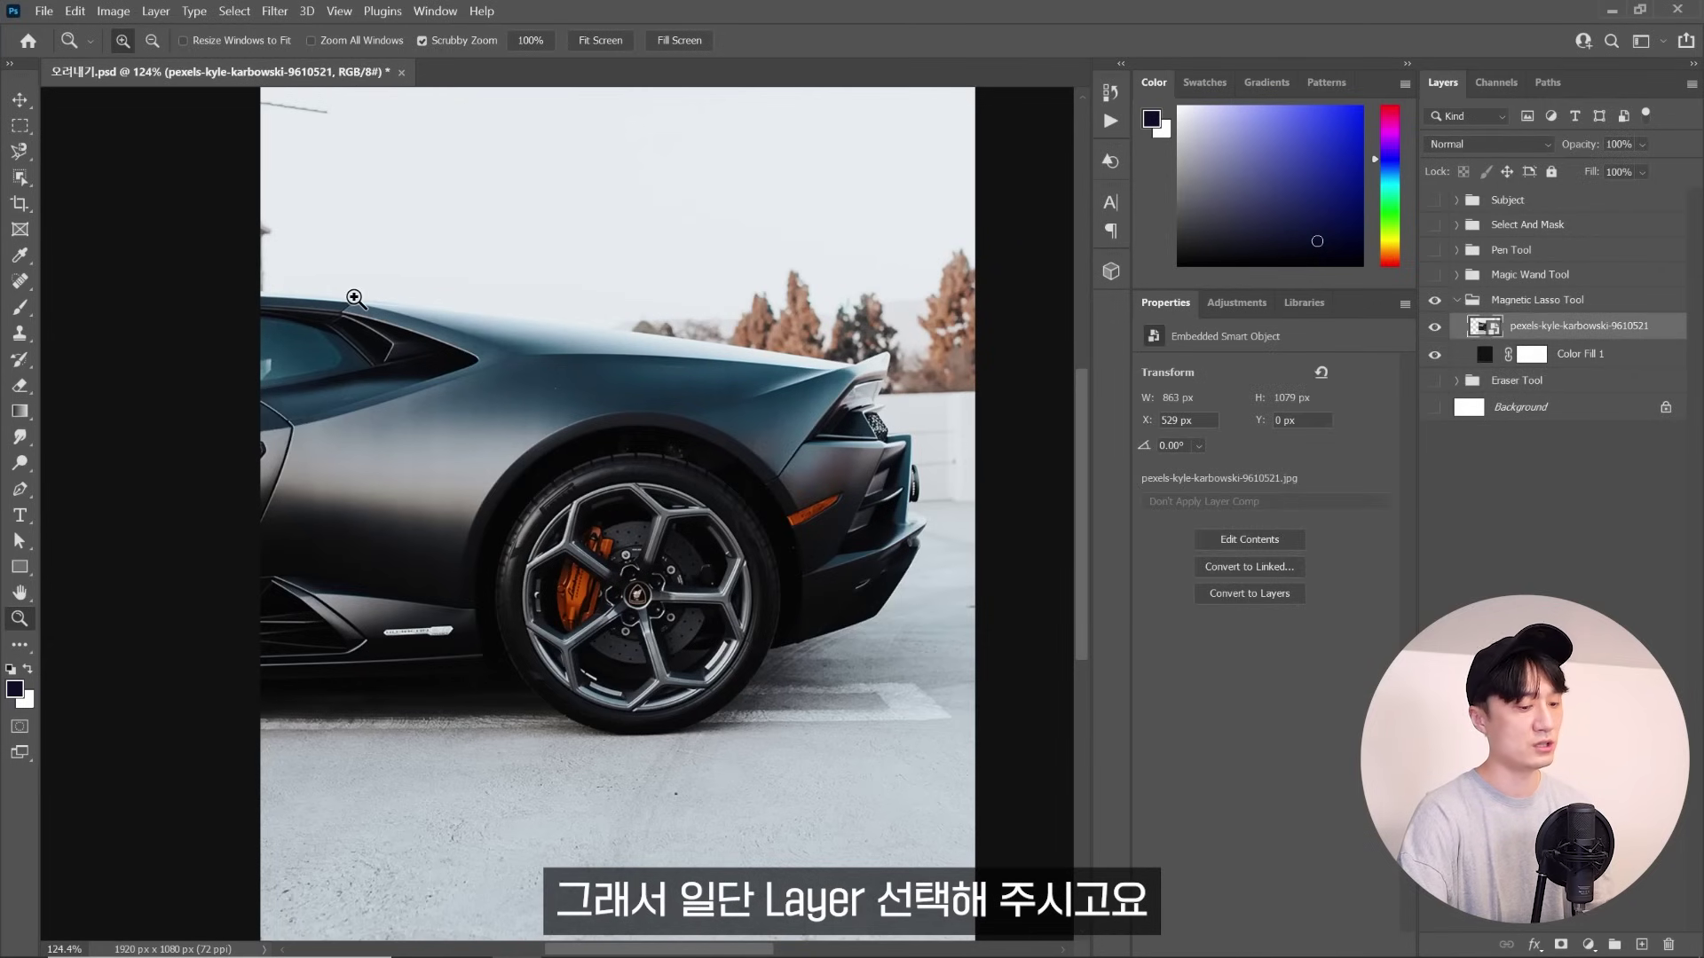
pyautogui.press('l')
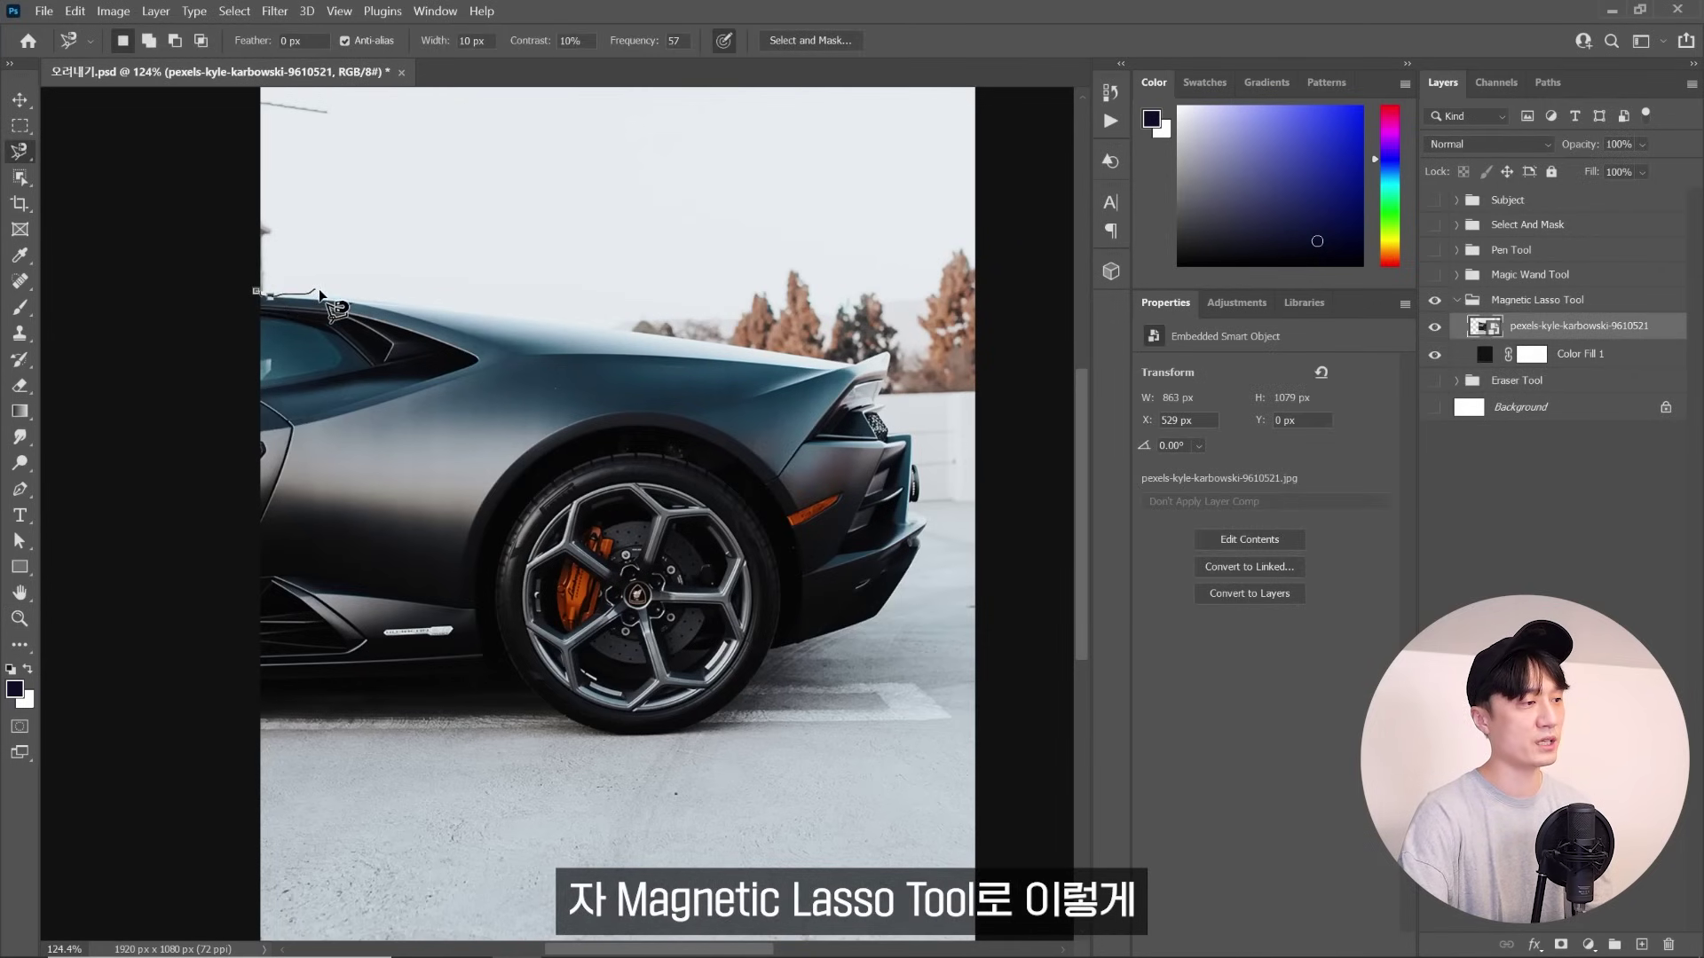
pyautogui.moveTo(320, 293); pyautogui.dragTo(370, 299)
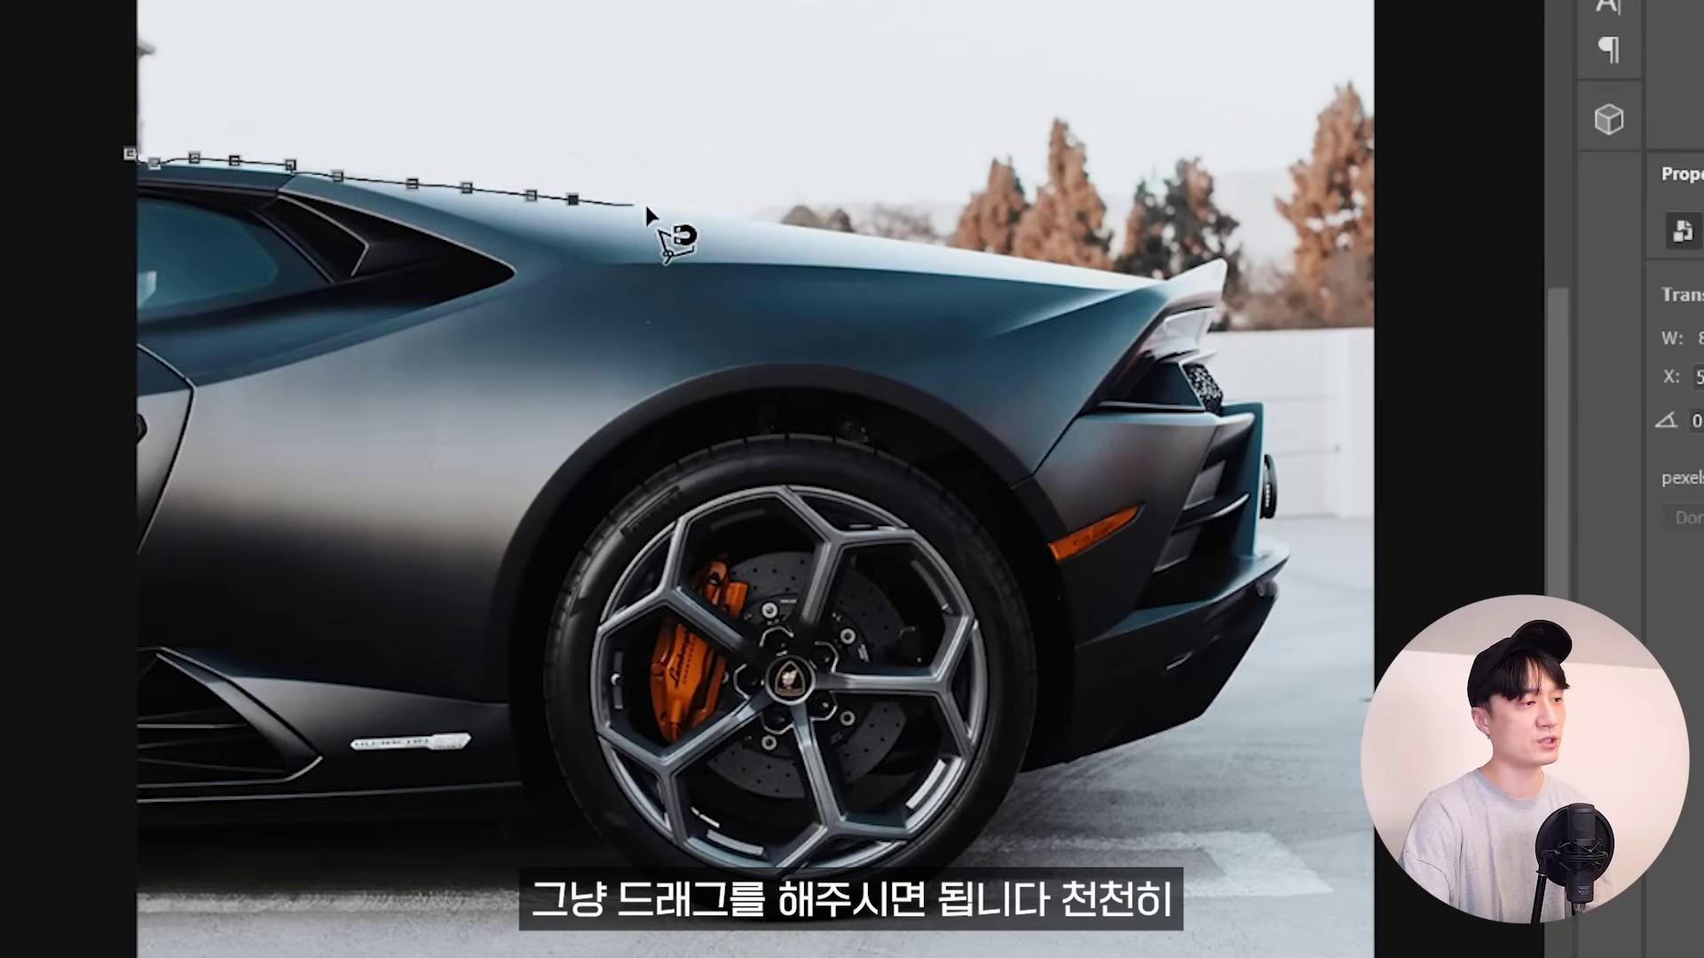
pyautogui.moveTo(645, 200); pyautogui.dragTo(728, 218)
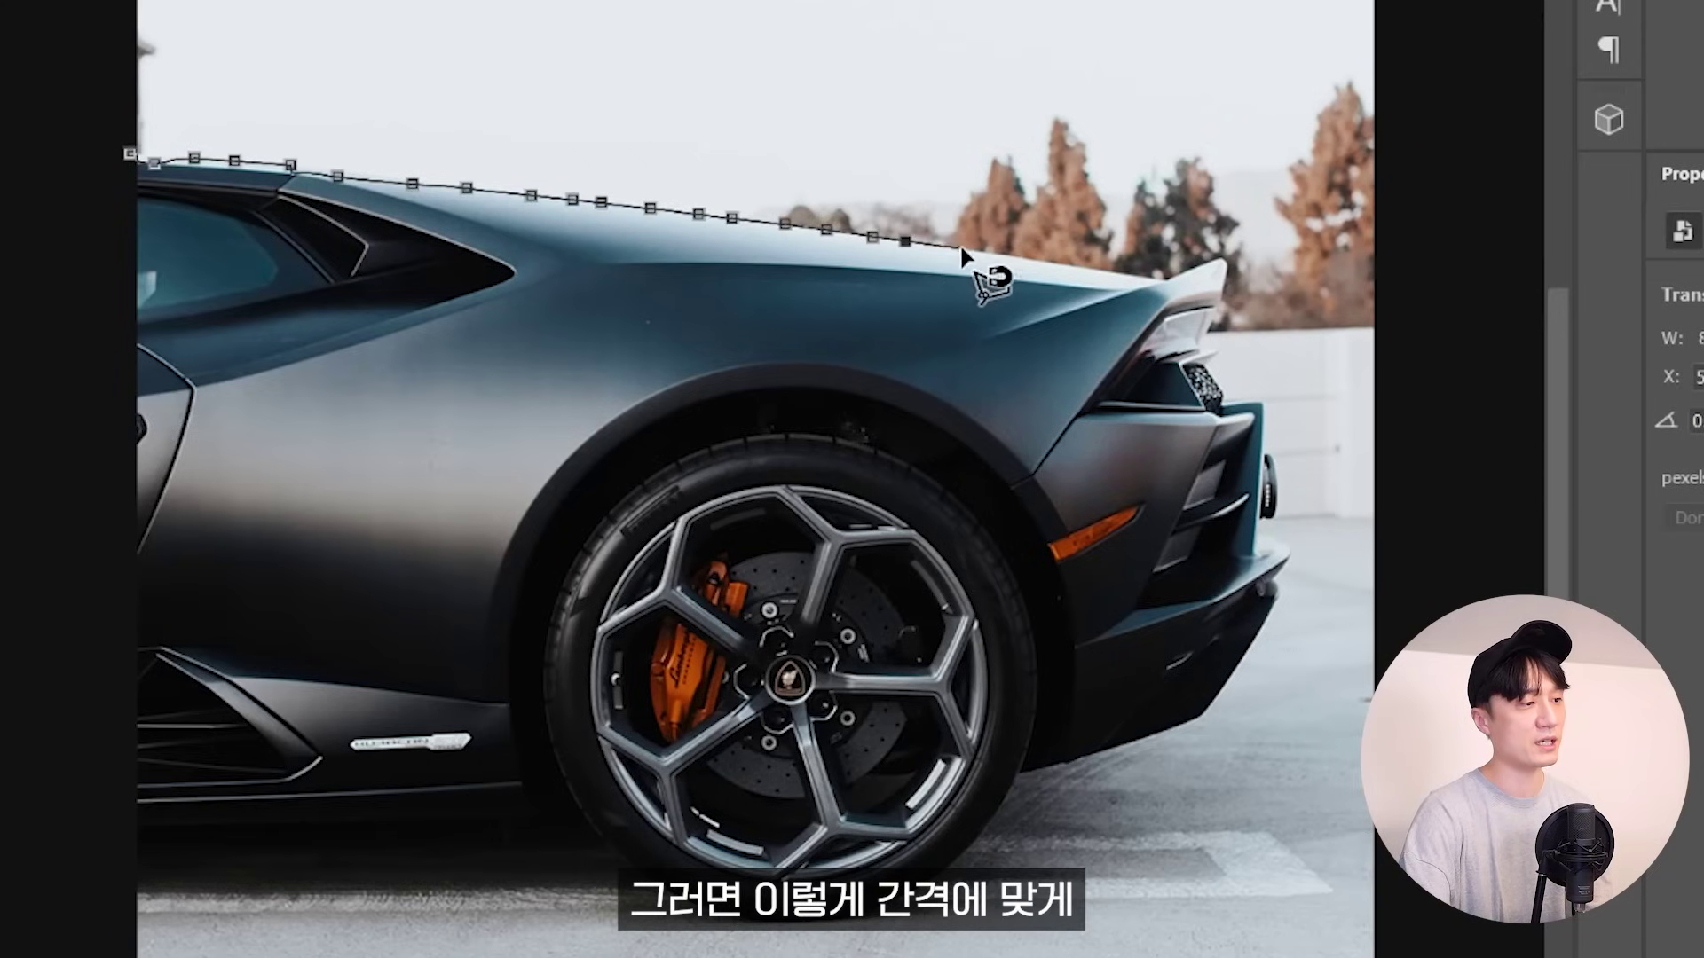
pyautogui.moveTo(1064, 262); pyautogui.dragTo(1145, 277)
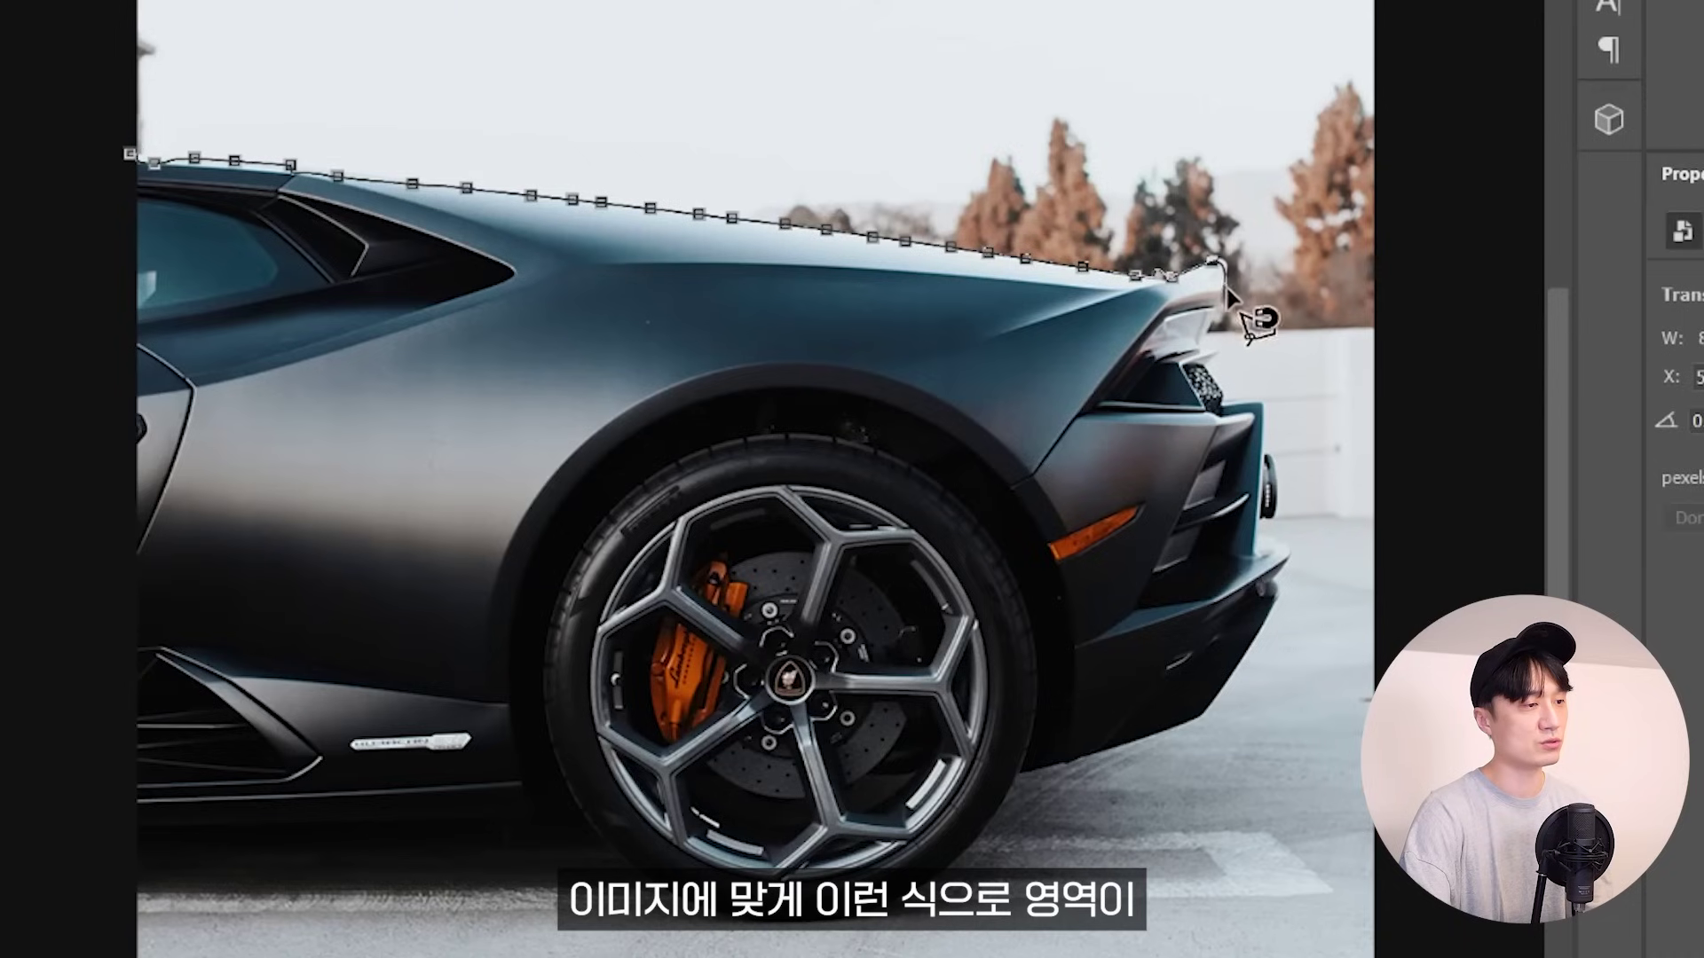
pyautogui.moveTo(1251, 426)
pyautogui.mouseDown()
pyautogui.moveTo(1289, 575)
pyautogui.moveTo(679, 735)
pyautogui.mouseUp()
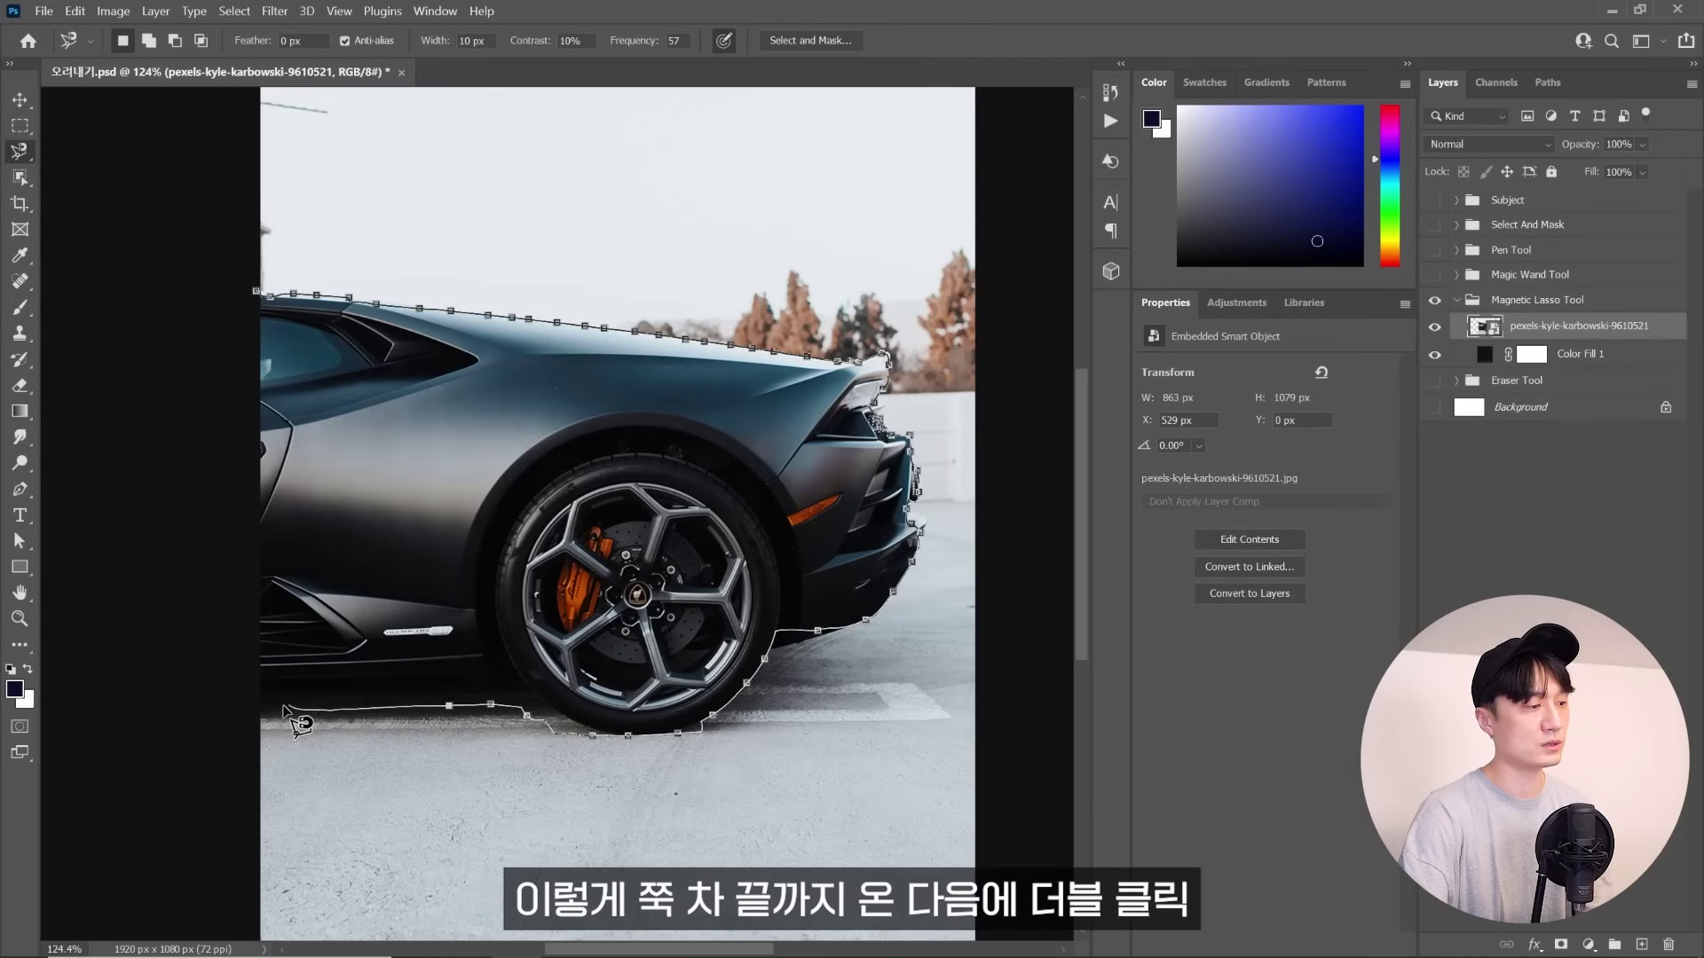
pyautogui.doubleClick(255, 709)
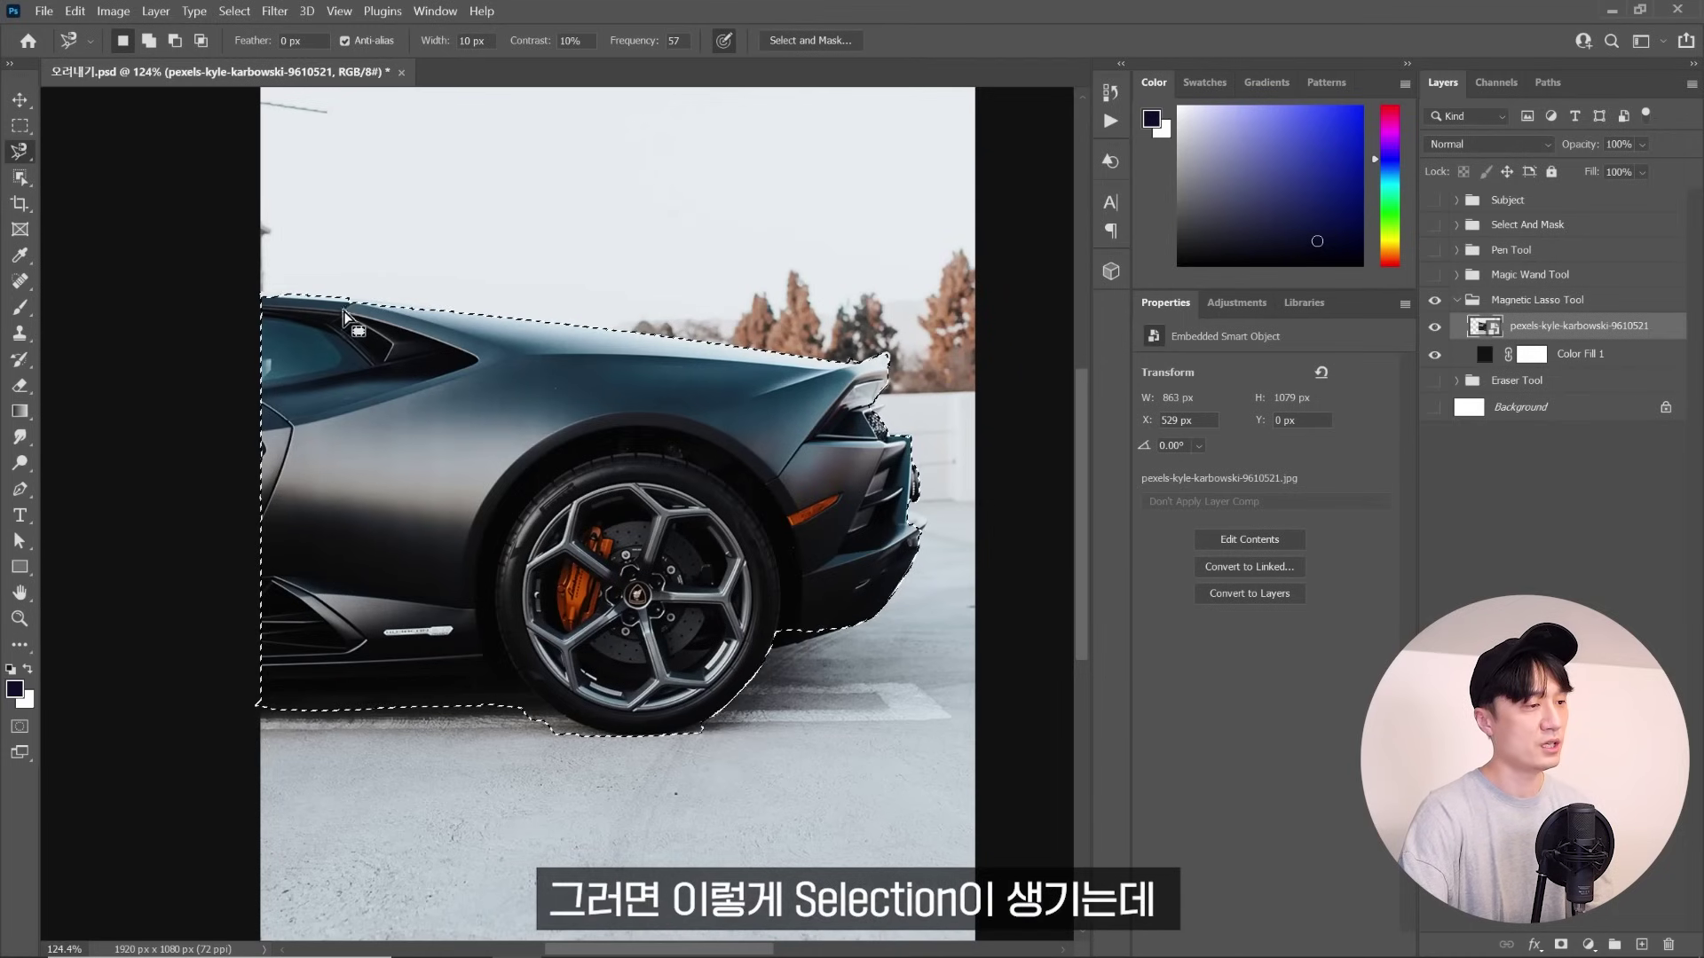
# Zoom in and use the freehand Lasso to add the missed bumper underside and grille area
pyautogui.press('z')
pyautogui.moveTo(840, 662); pyautogui.dragTo(940, 662)
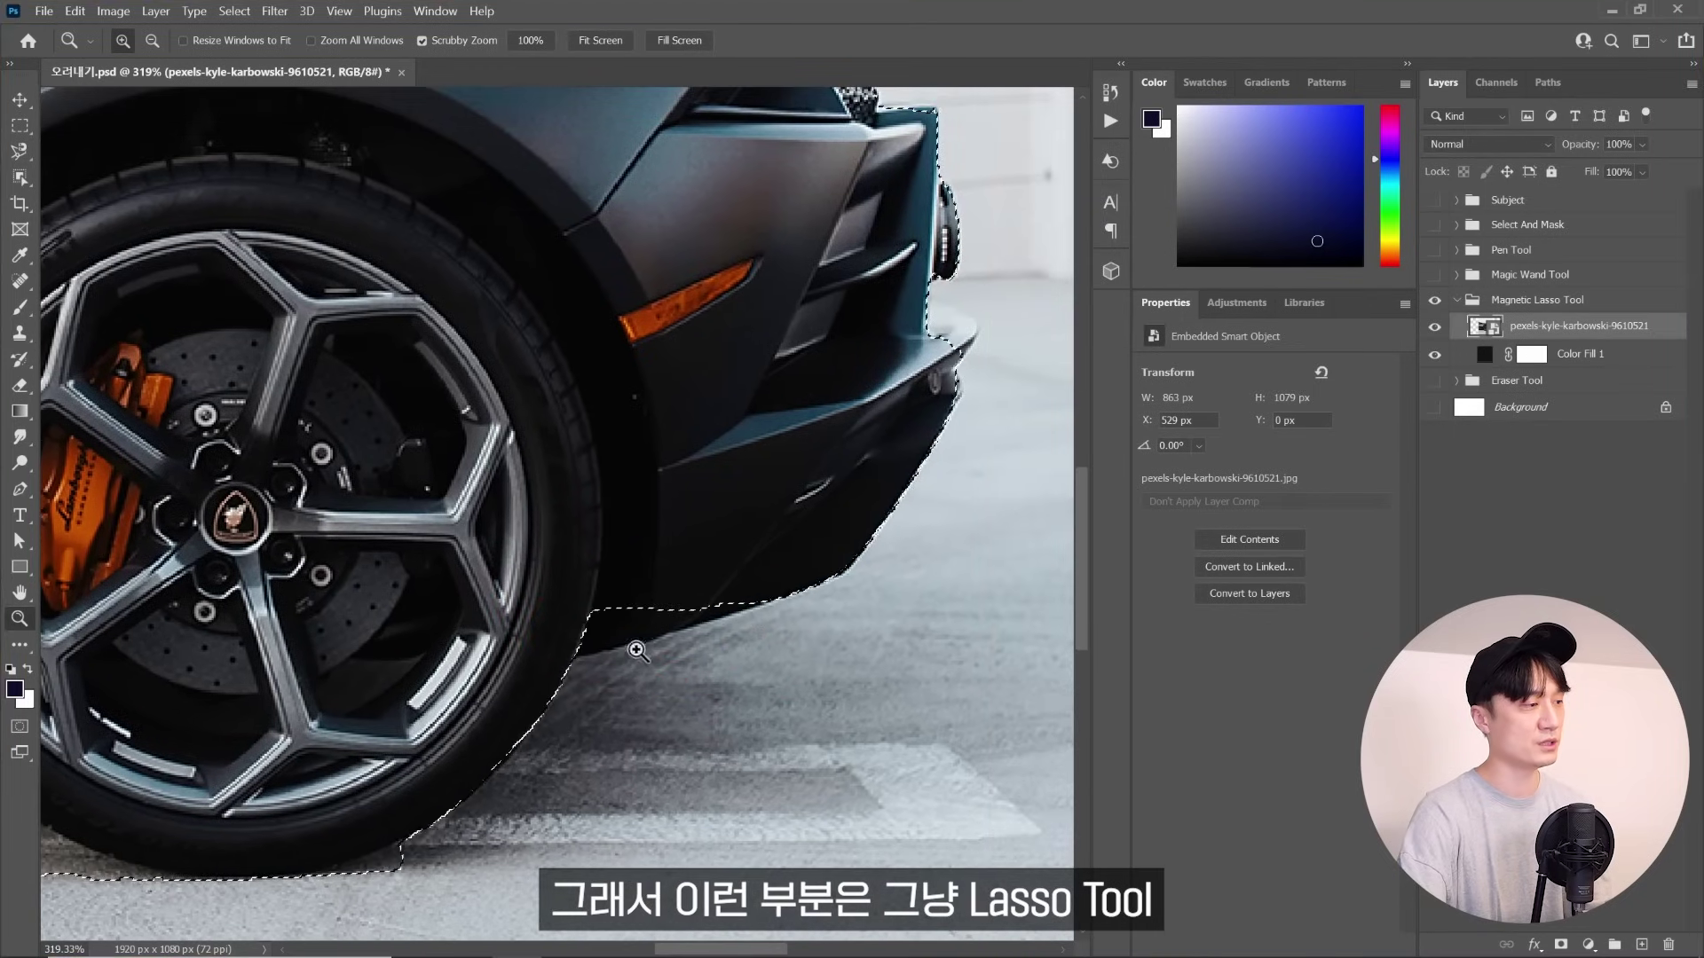
pyautogui.rightClick(19, 151)
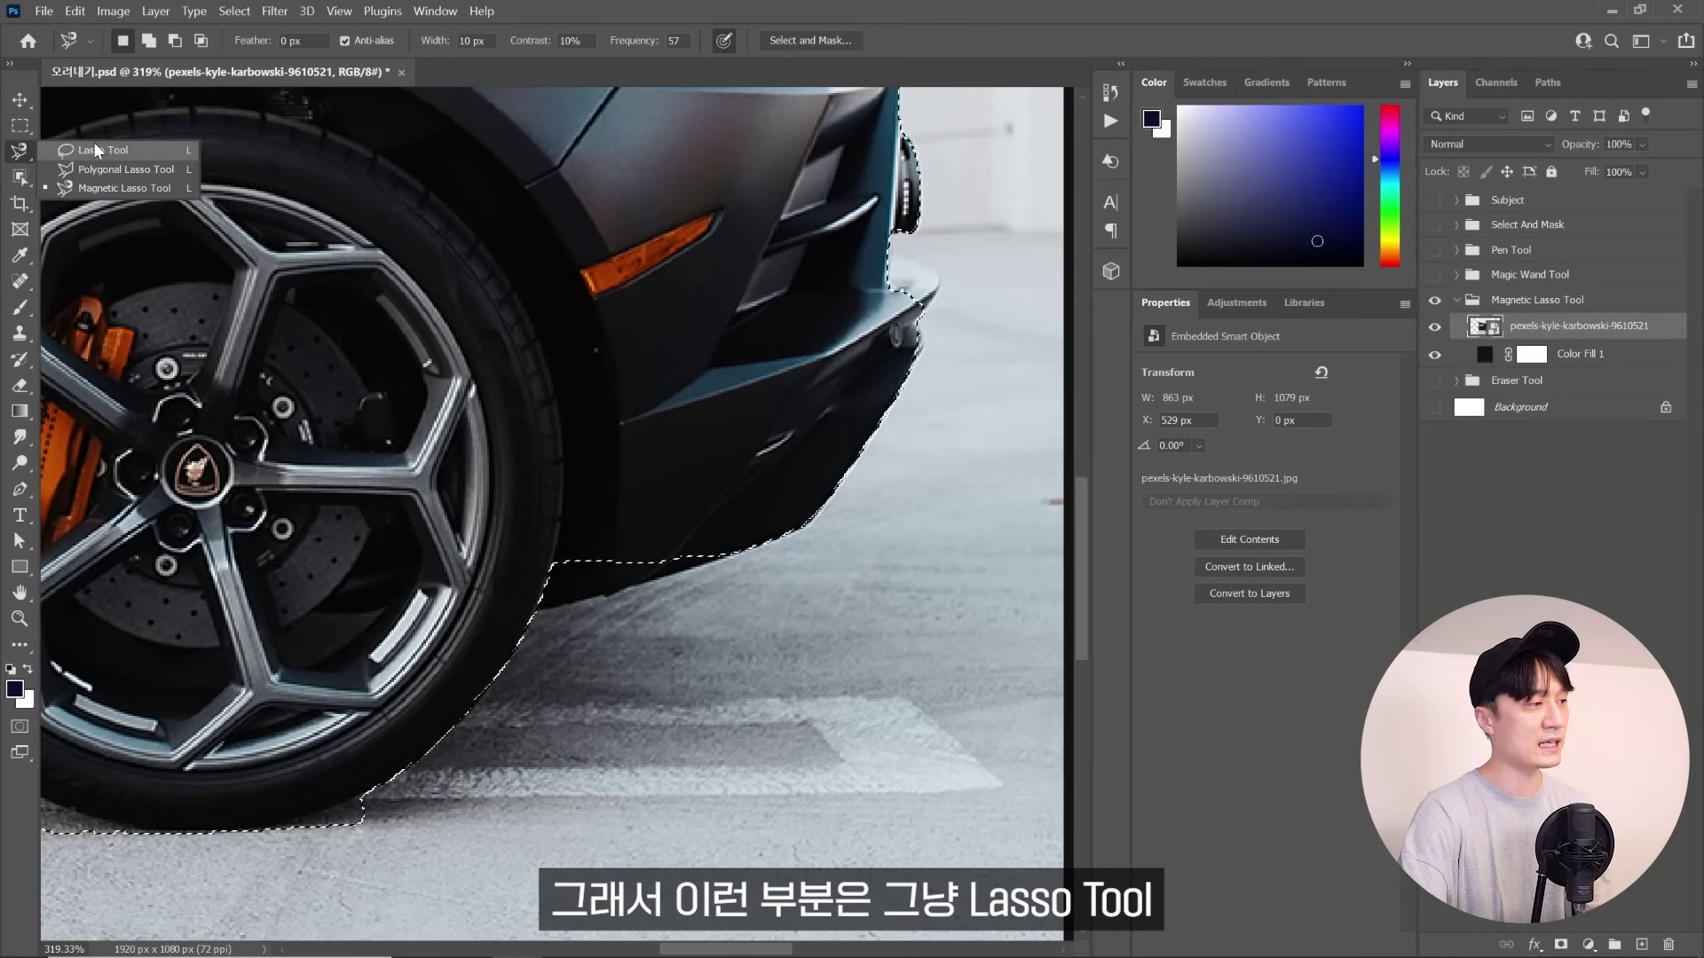
pyautogui.click(110, 151)
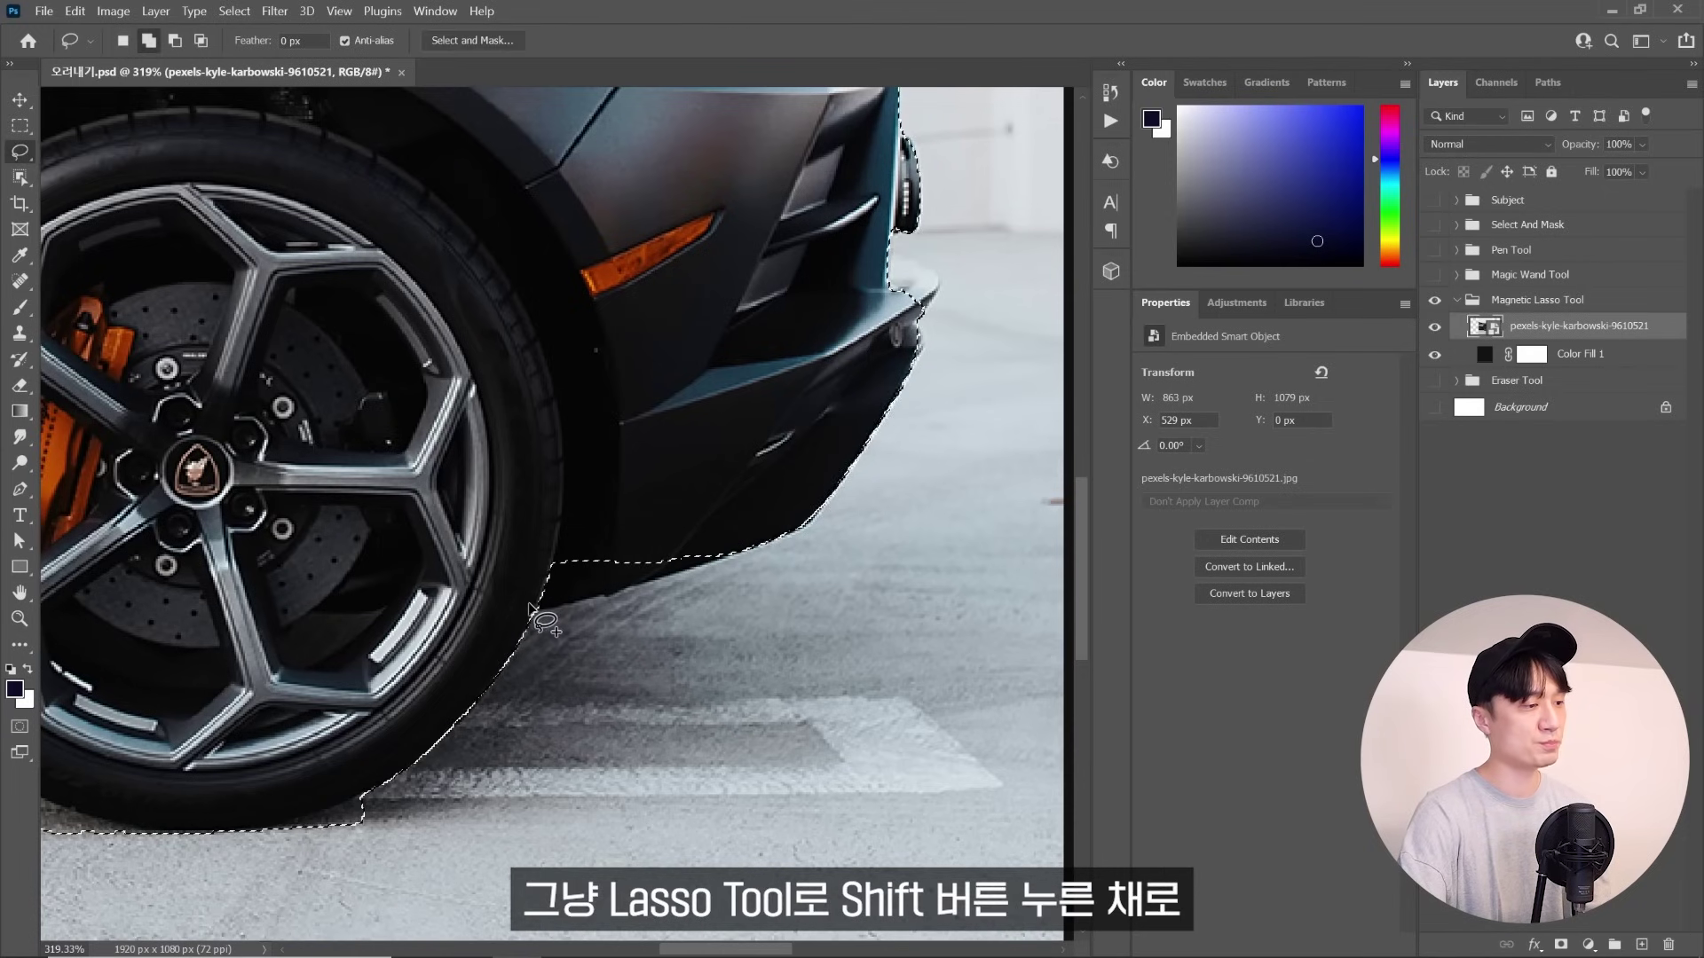
pyautogui.moveTo(618, 592); pyautogui.dragTo(760, 535)
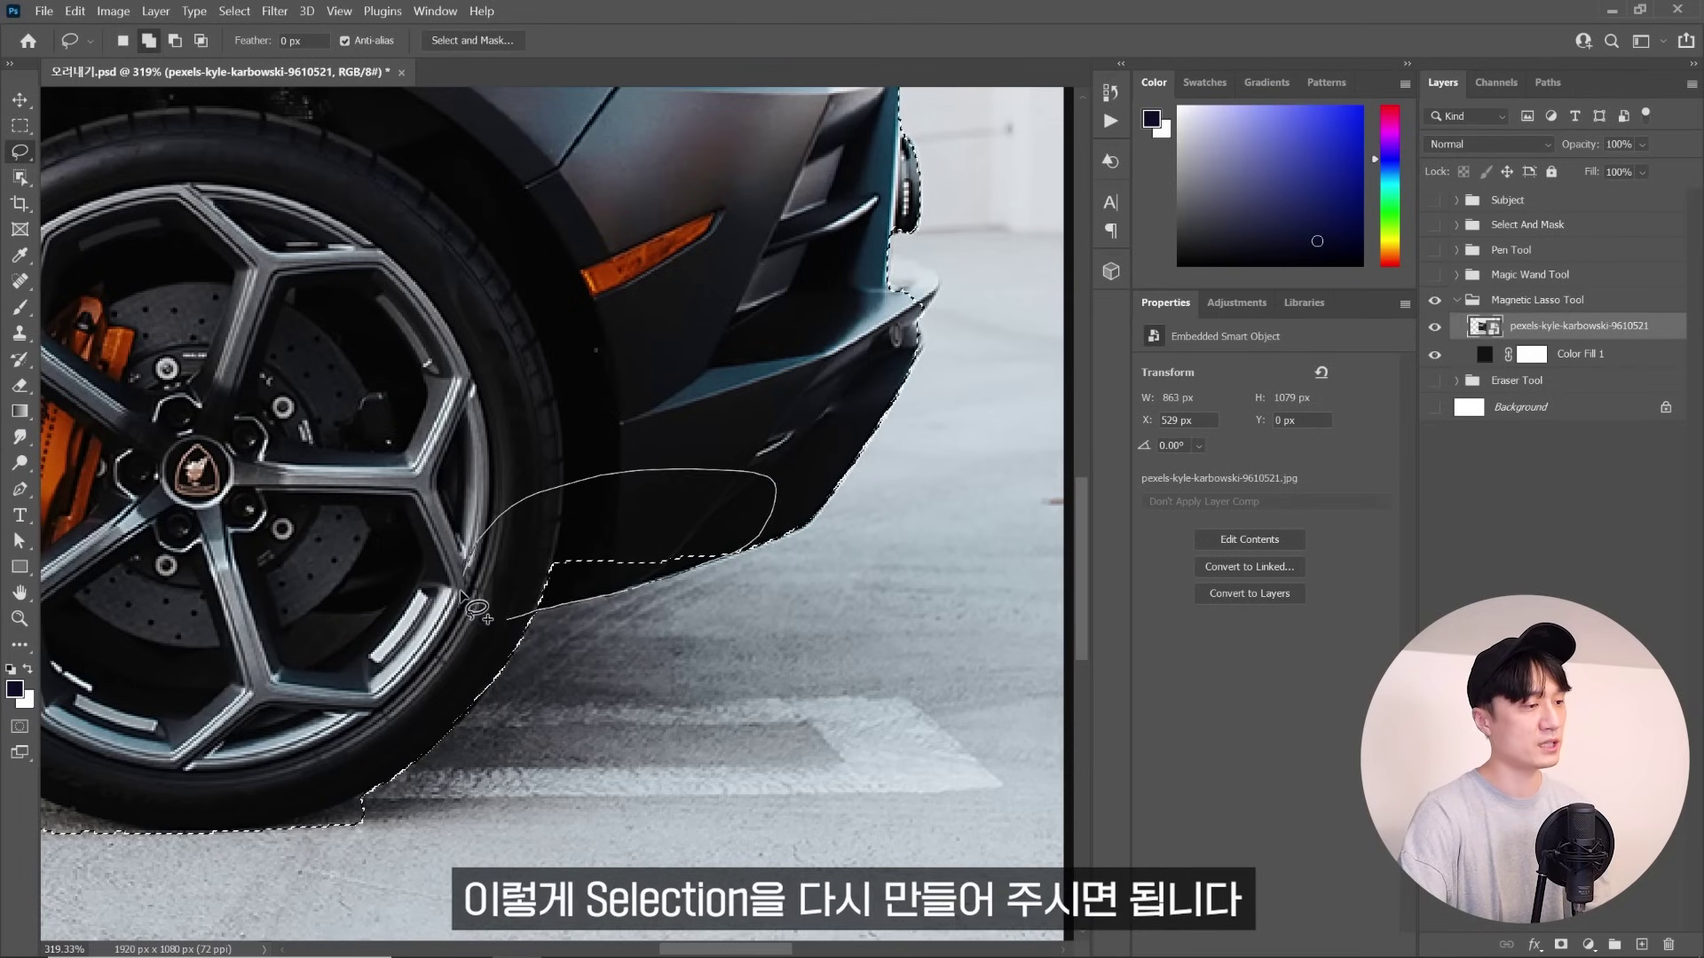
pyautogui.moveTo(757, 414); pyautogui.dragTo(688, 568)
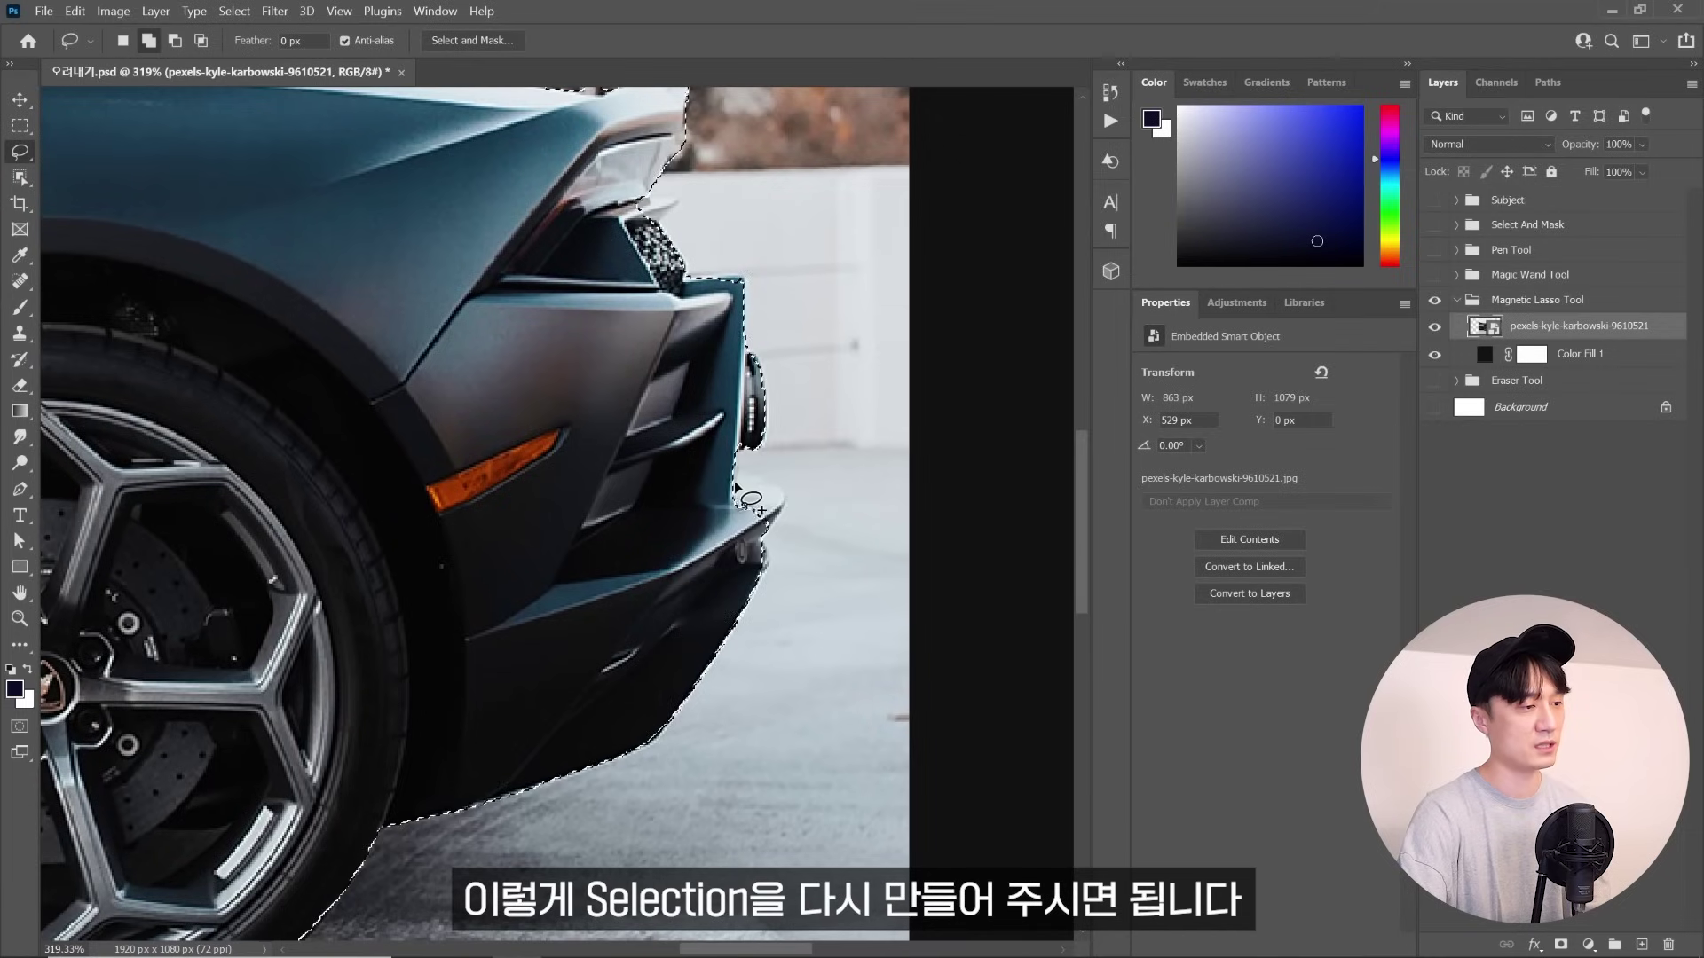
pyautogui.moveTo(736, 489); pyautogui.dragTo(667, 311)
pyautogui.moveTo(655, 250); pyautogui.dragTo(701, 353)
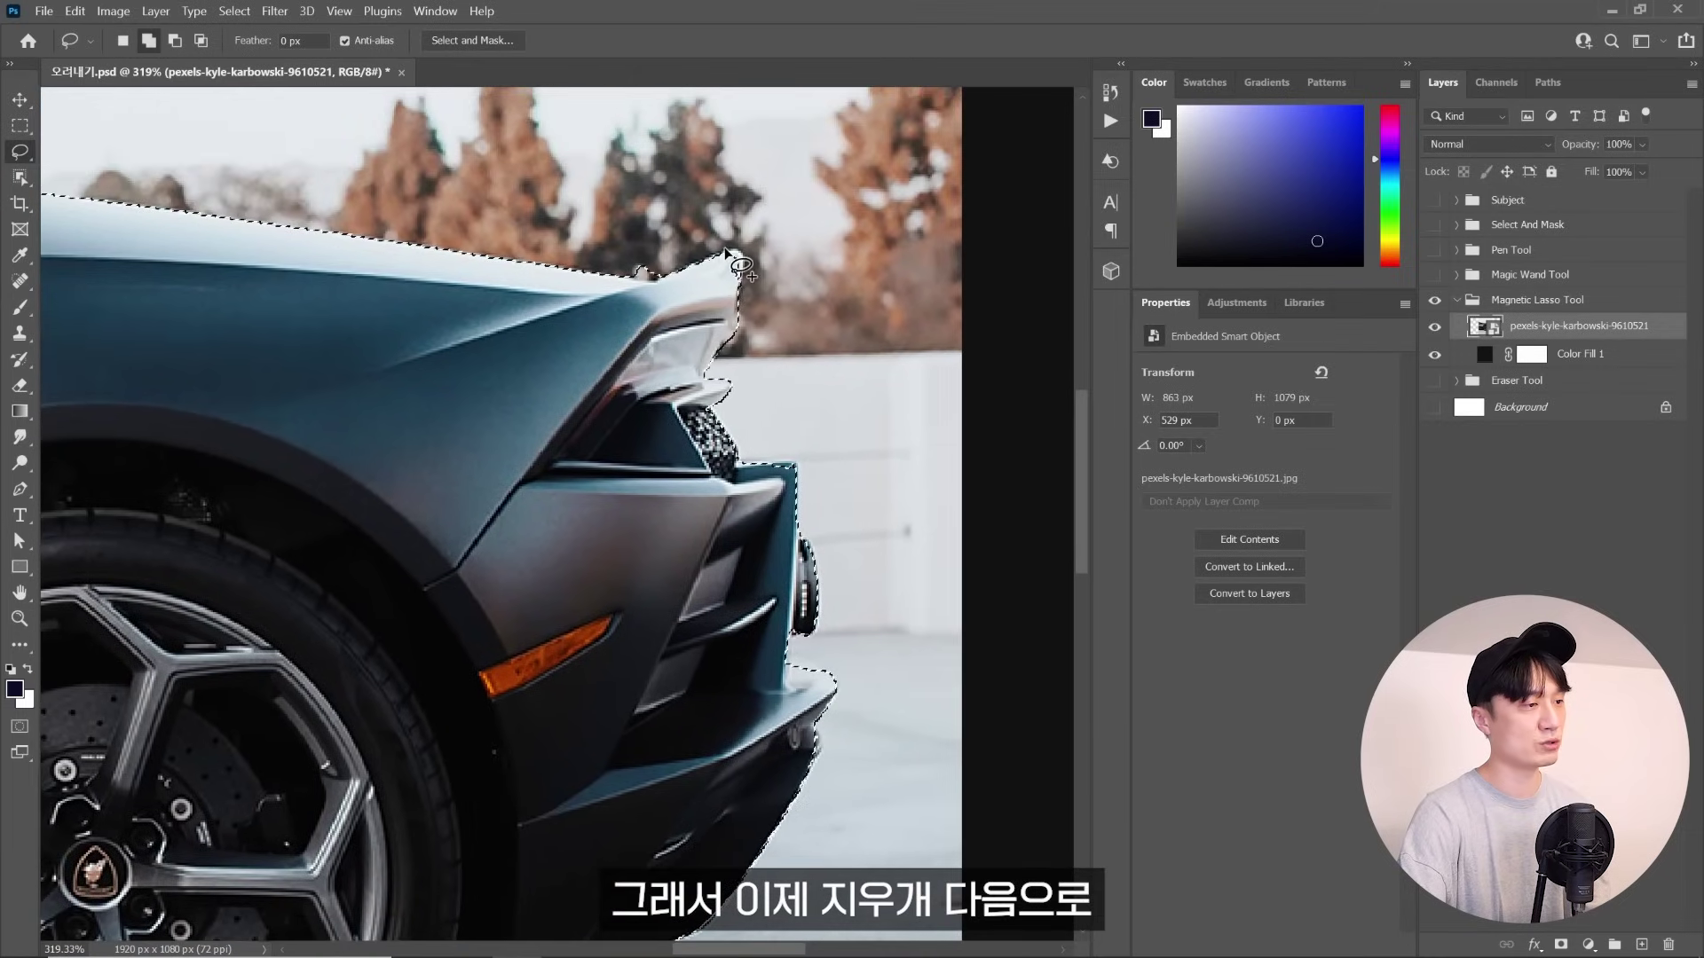
pyautogui.moveTo(492, 413); pyautogui.dragTo(657, 434)
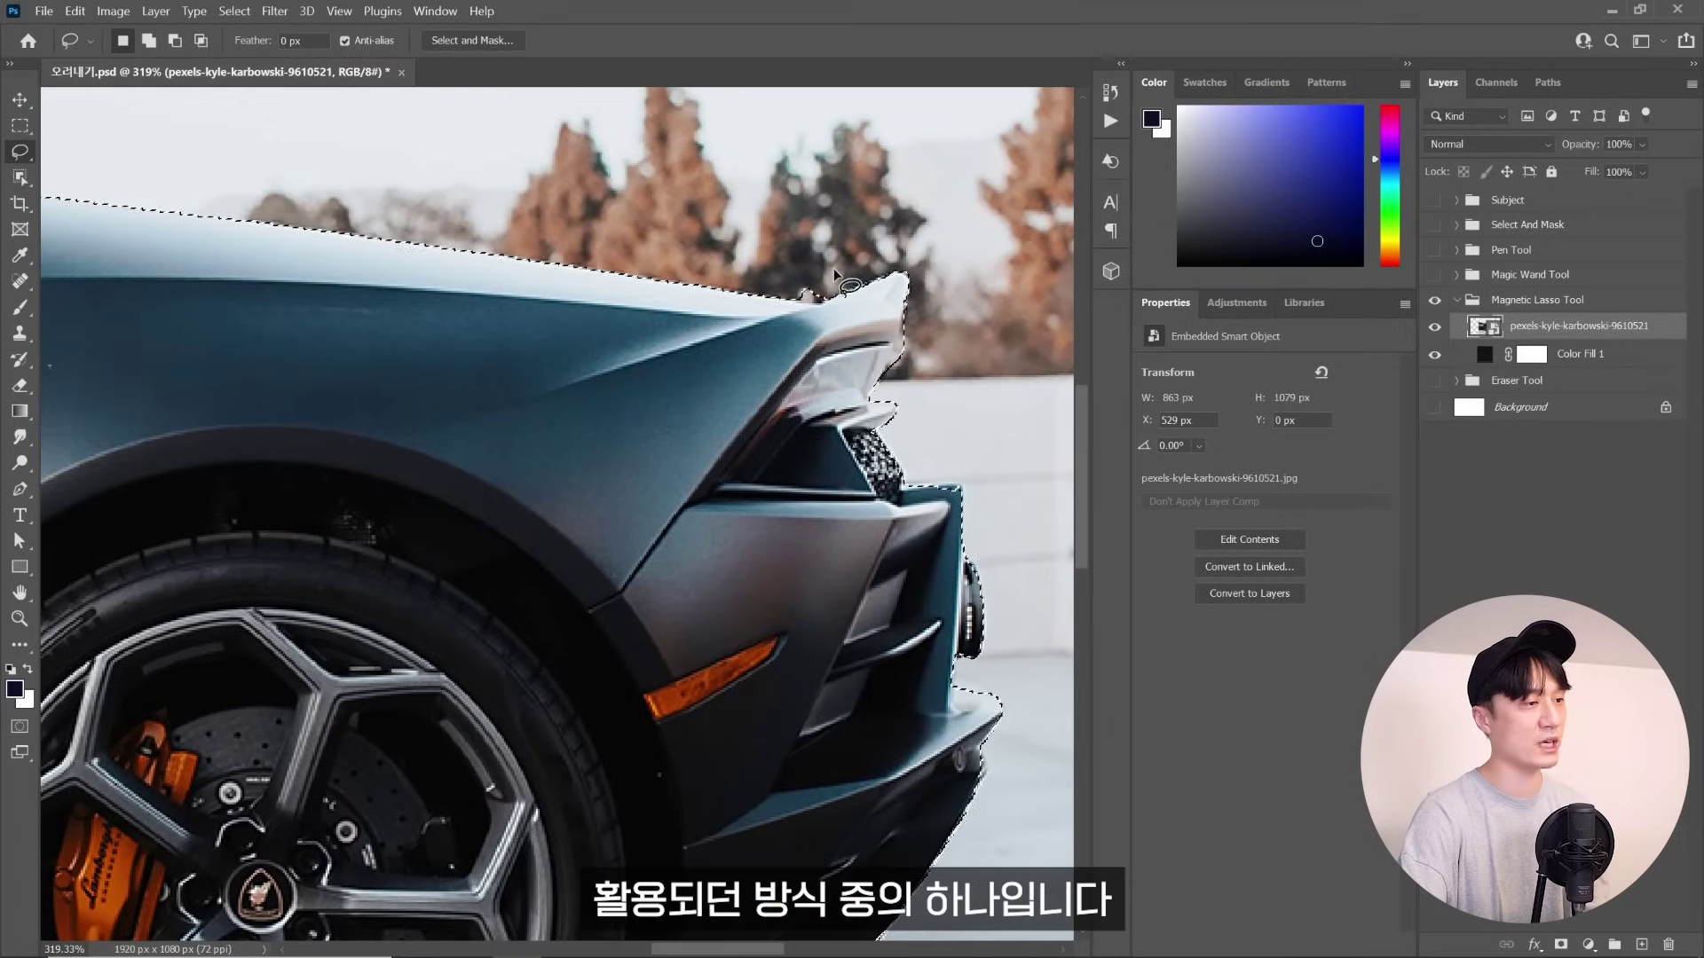
# Subtract the stray area at the car's rear tip and add the strip along its upper edge
pyautogui.moveTo(824, 275); pyautogui.dragTo(799, 301)
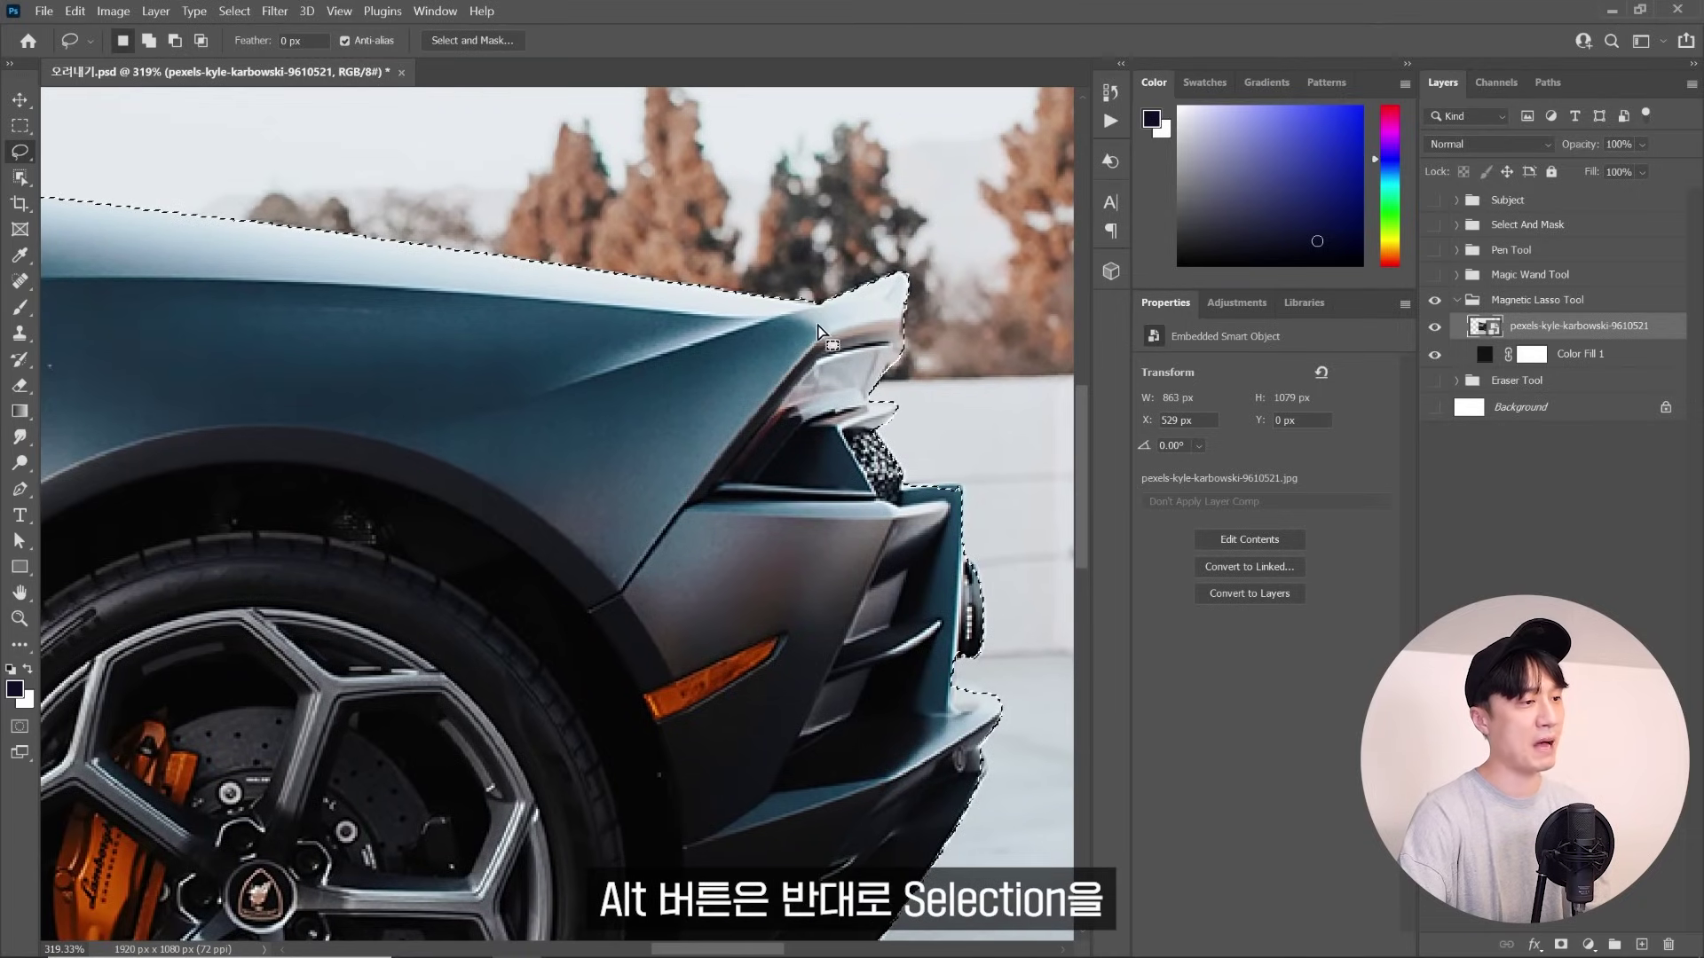
pyautogui.press('alt')
pyautogui.moveTo(495, 354); pyautogui.dragTo(788, 625)
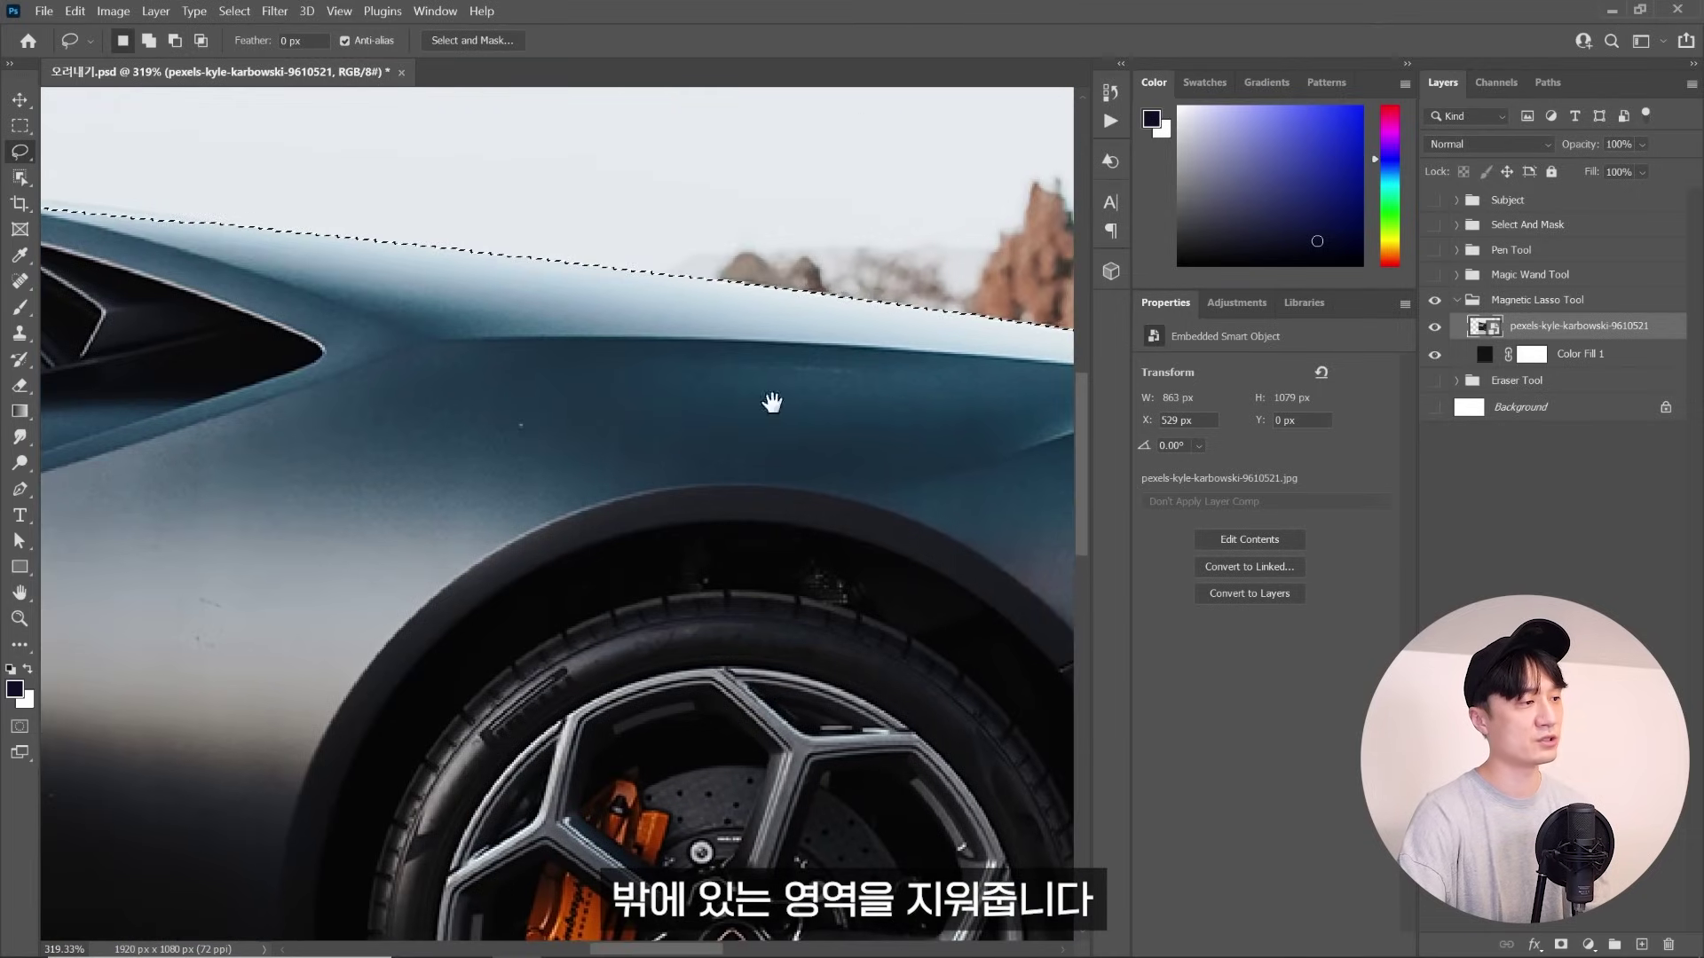
pyautogui.press('shift')
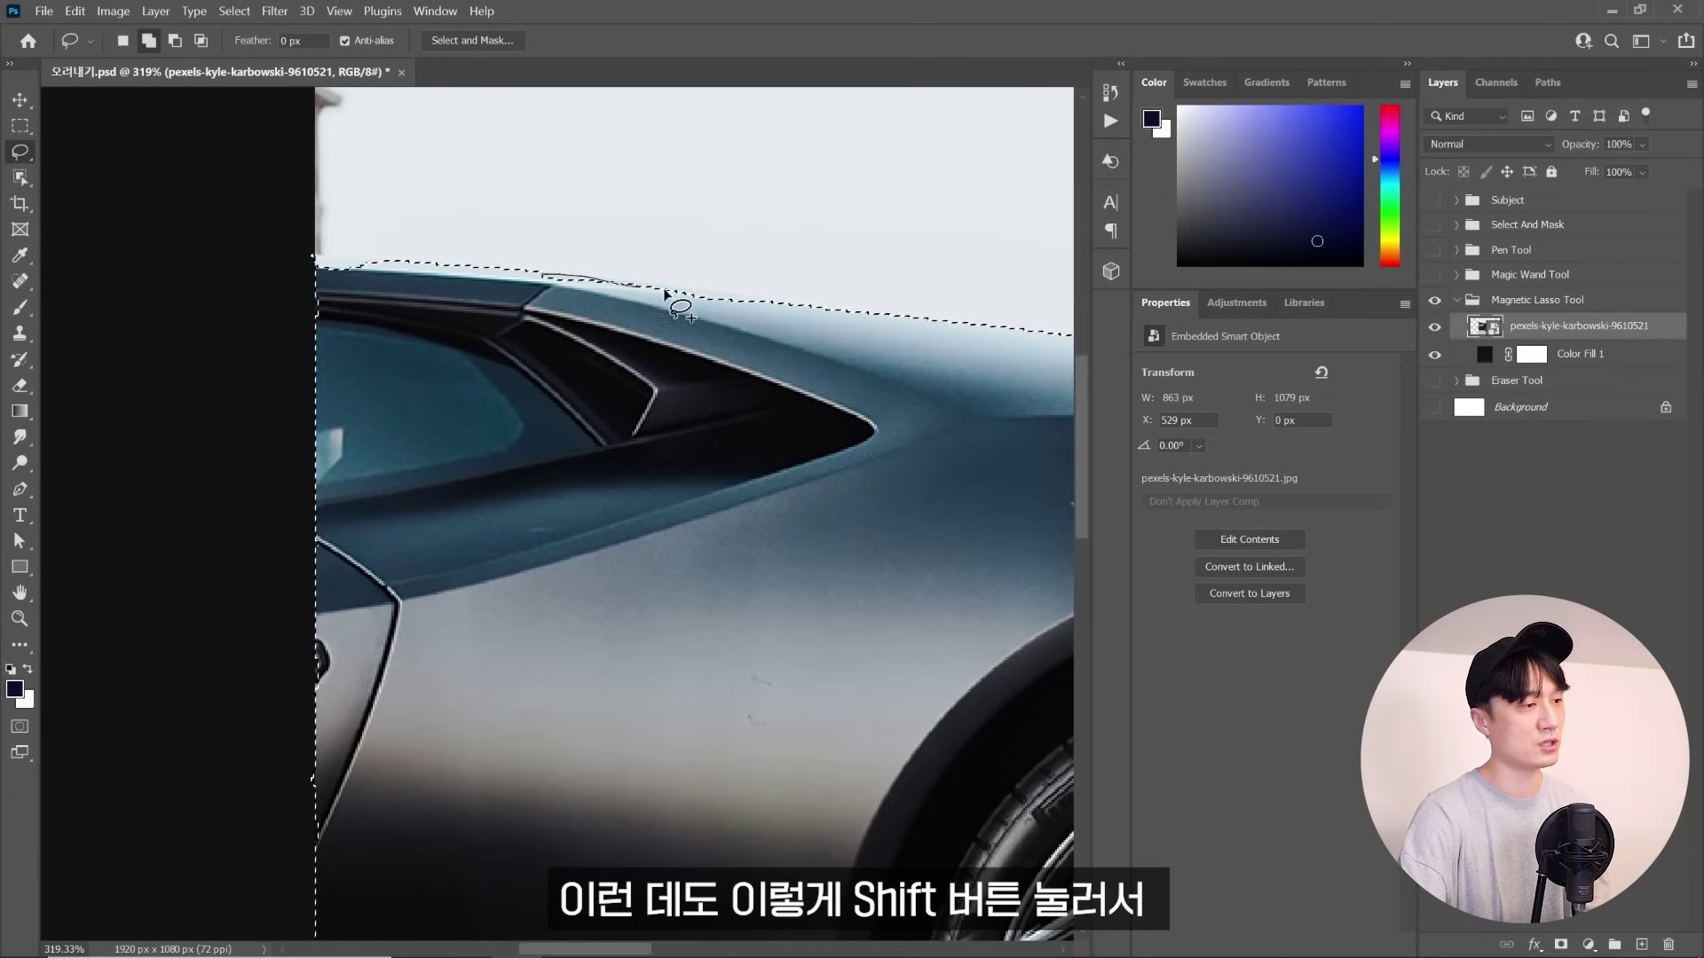
pyautogui.moveTo(666, 292); pyautogui.dragTo(799, 348)
pyautogui.press('z')
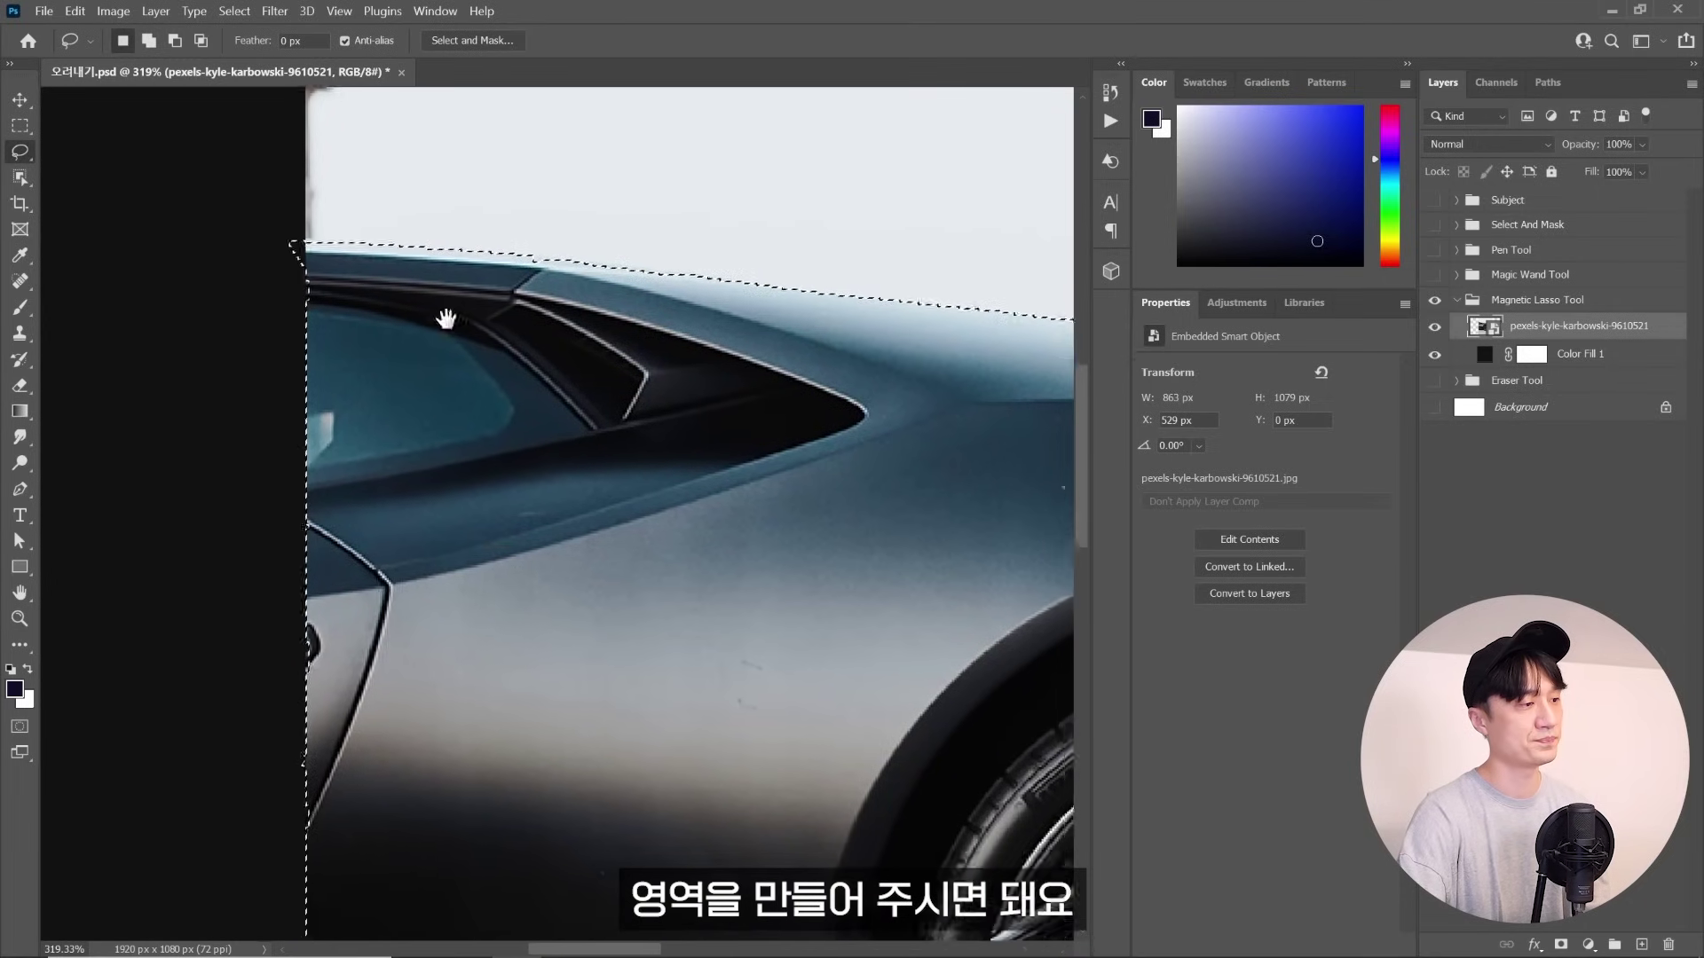
pyautogui.moveTo(445, 316)
pyautogui.mouseDown()
pyautogui.moveTo(391, 369)
pyautogui.moveTo(720, 524)
pyautogui.mouseUp()
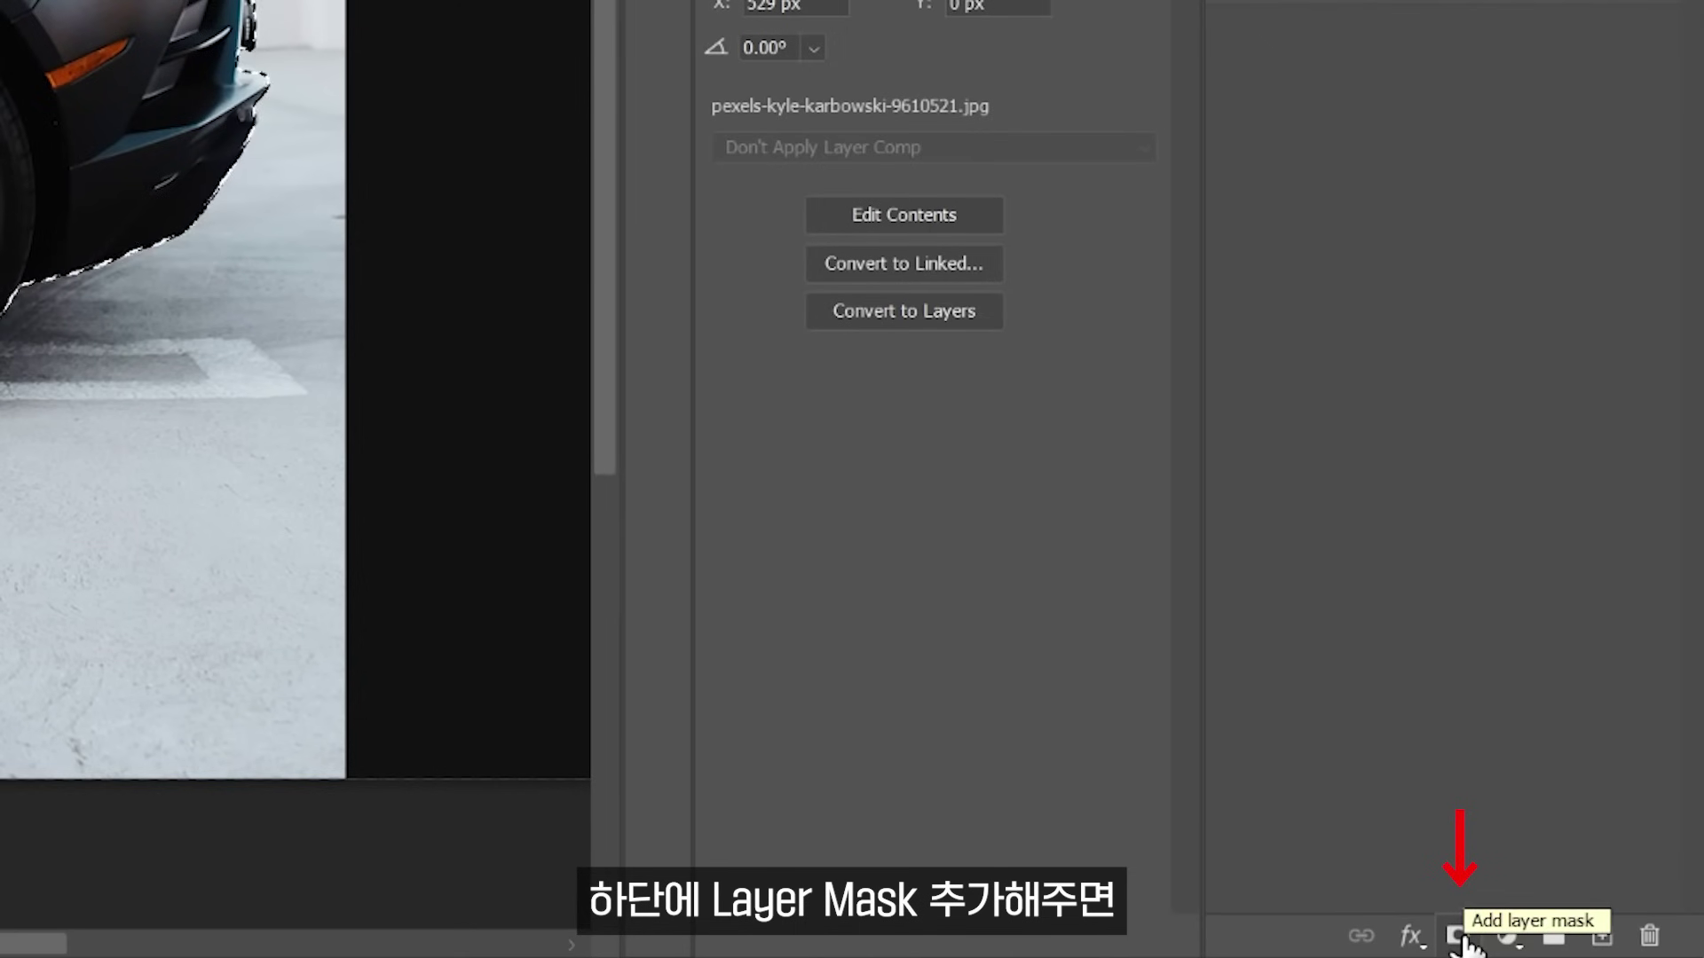
# Mask the car from its selection and set the Color Fill 1 backdrop to red
pyautogui.click(1458, 935)
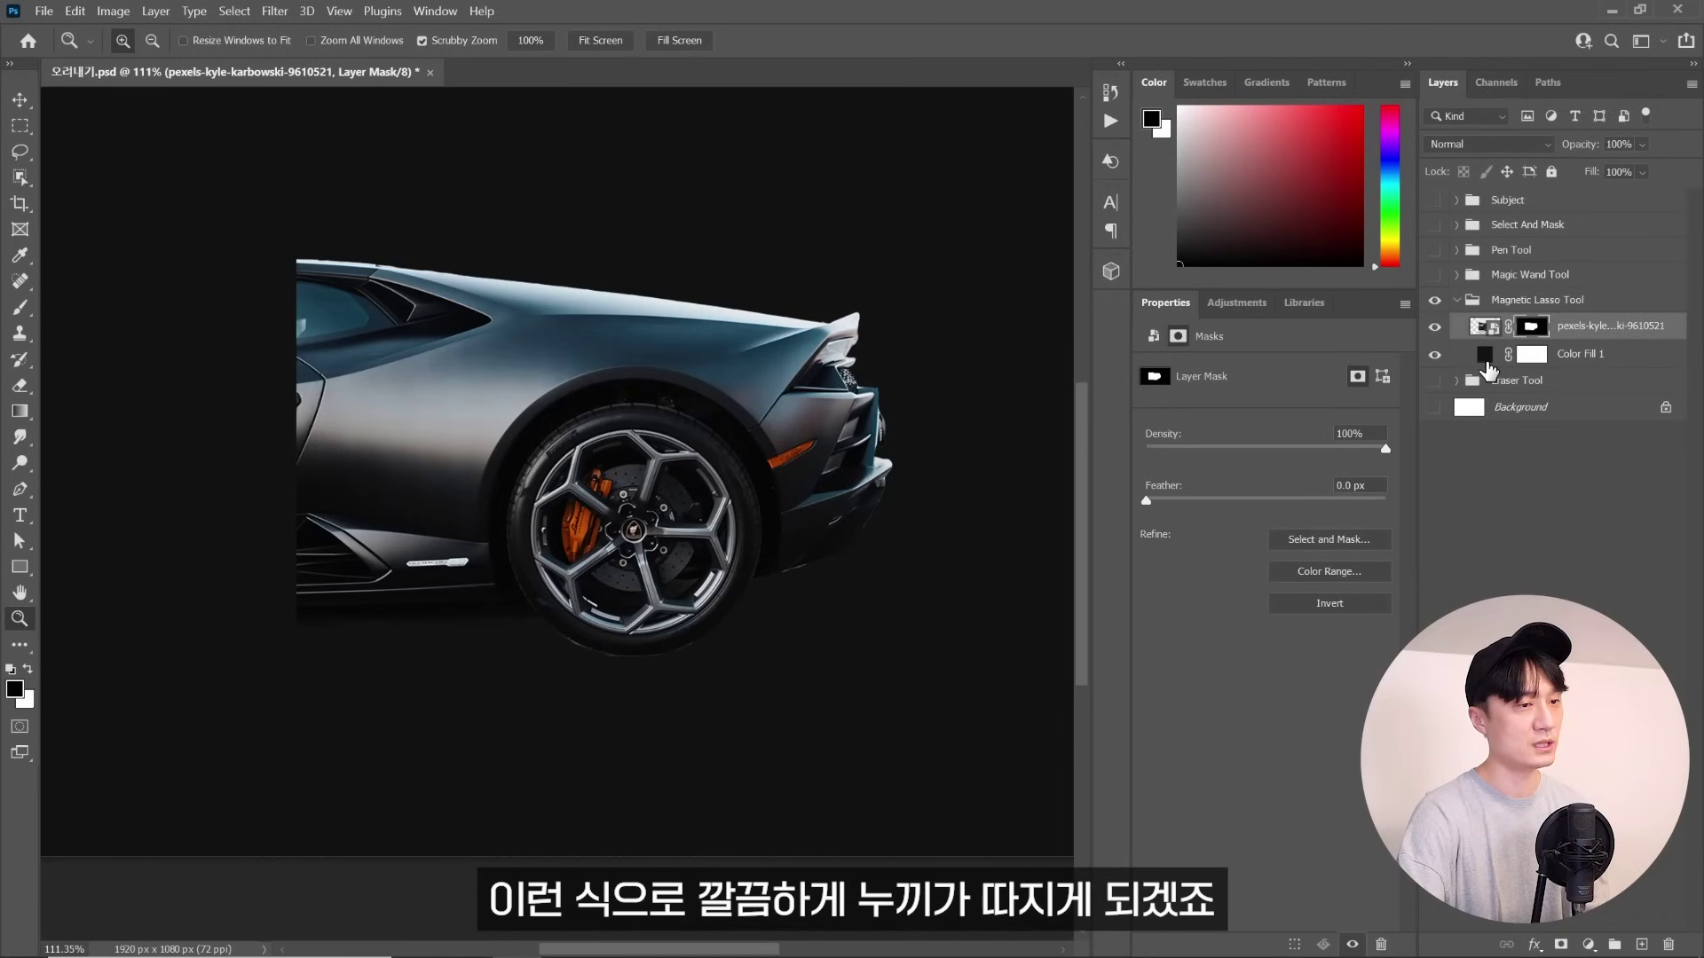
pyautogui.doubleClick(1484, 355)
pyautogui.click(1310, 504)
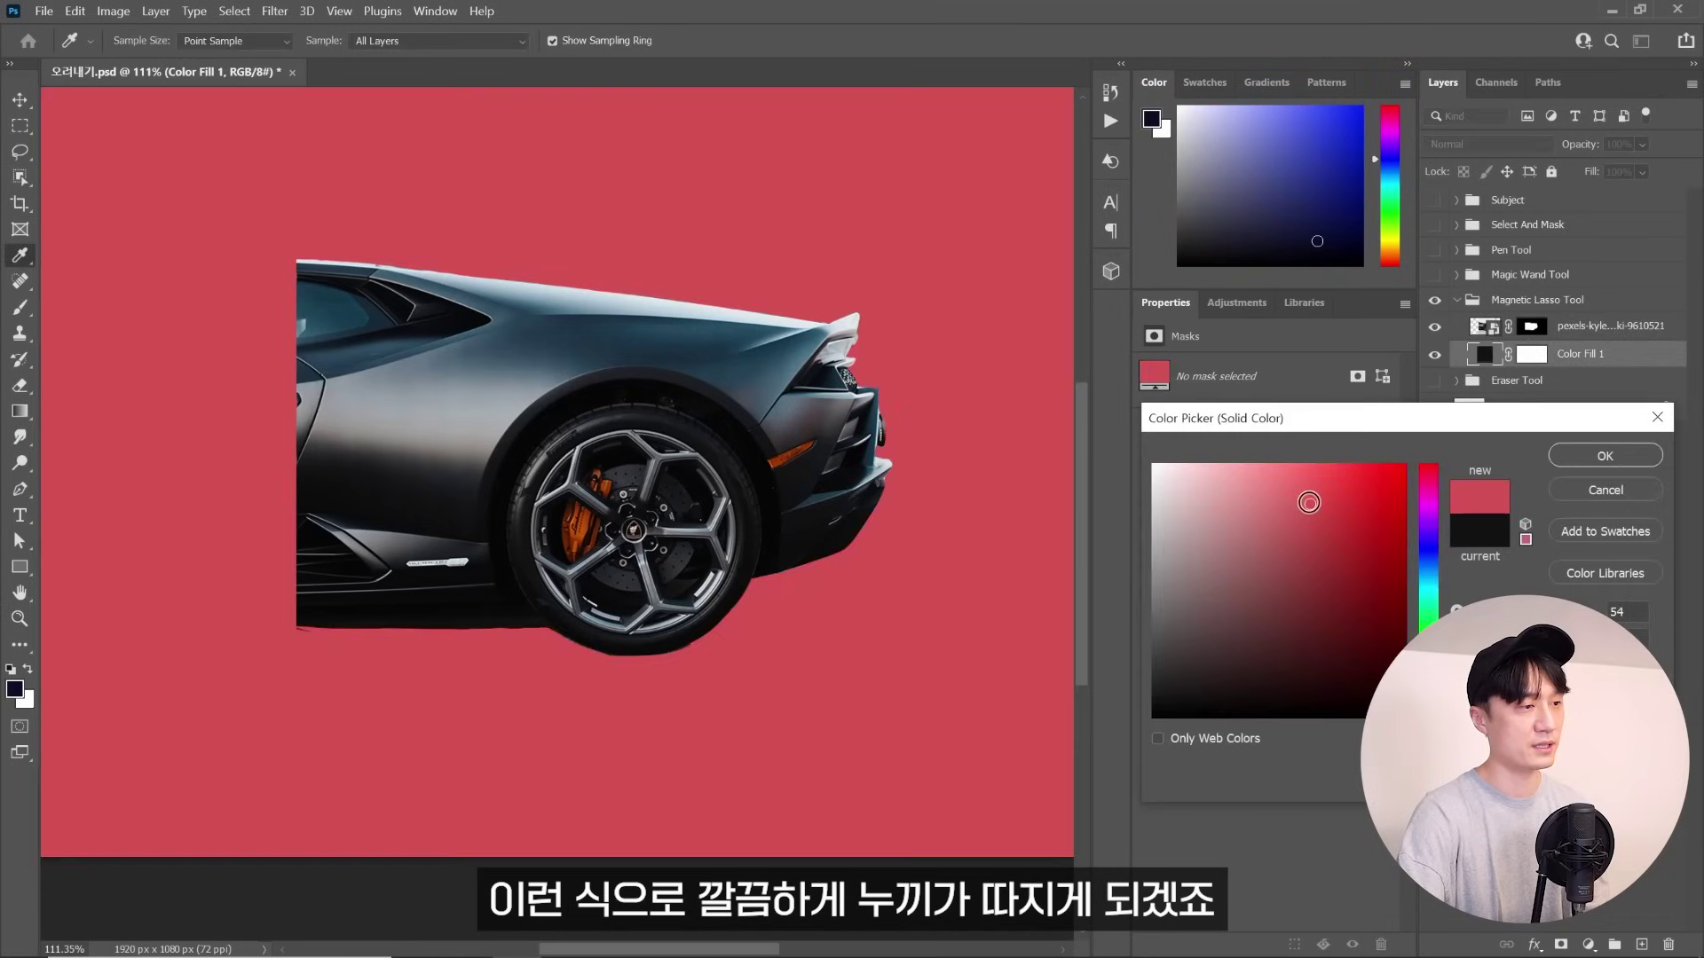
pyautogui.click(1605, 455)
# Collapse the Magnetic Lasso Tool layer group in the Layers panel
pyautogui.press('z')
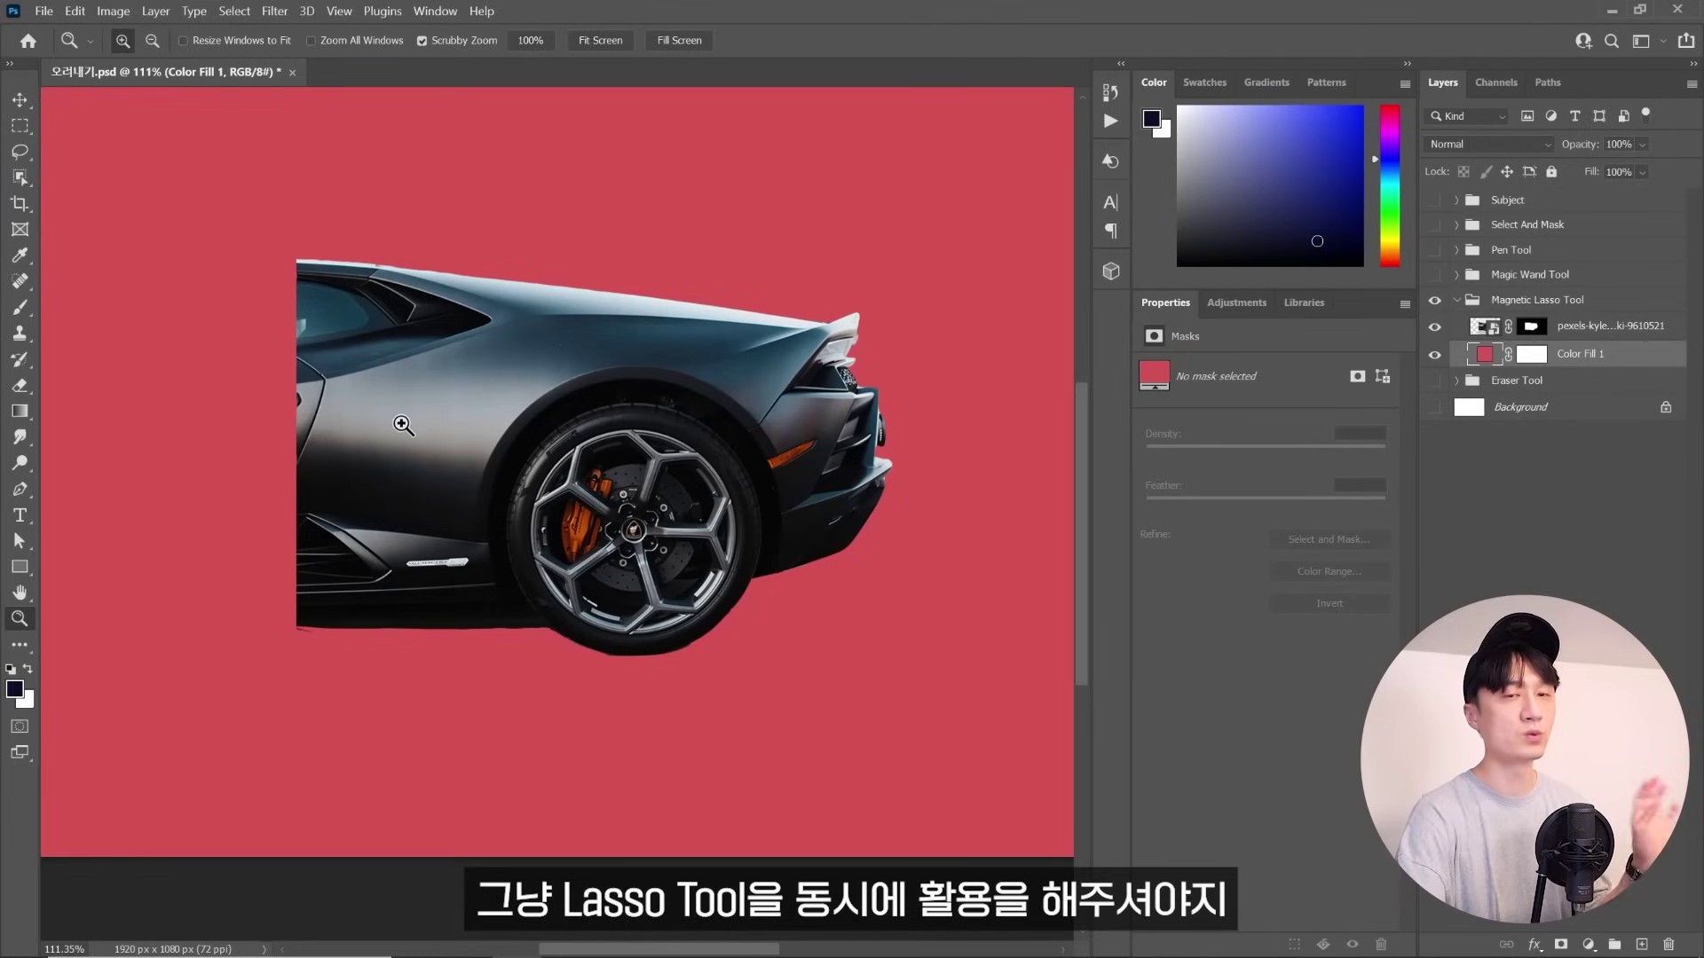
pyautogui.scroll(1, 545, 466)
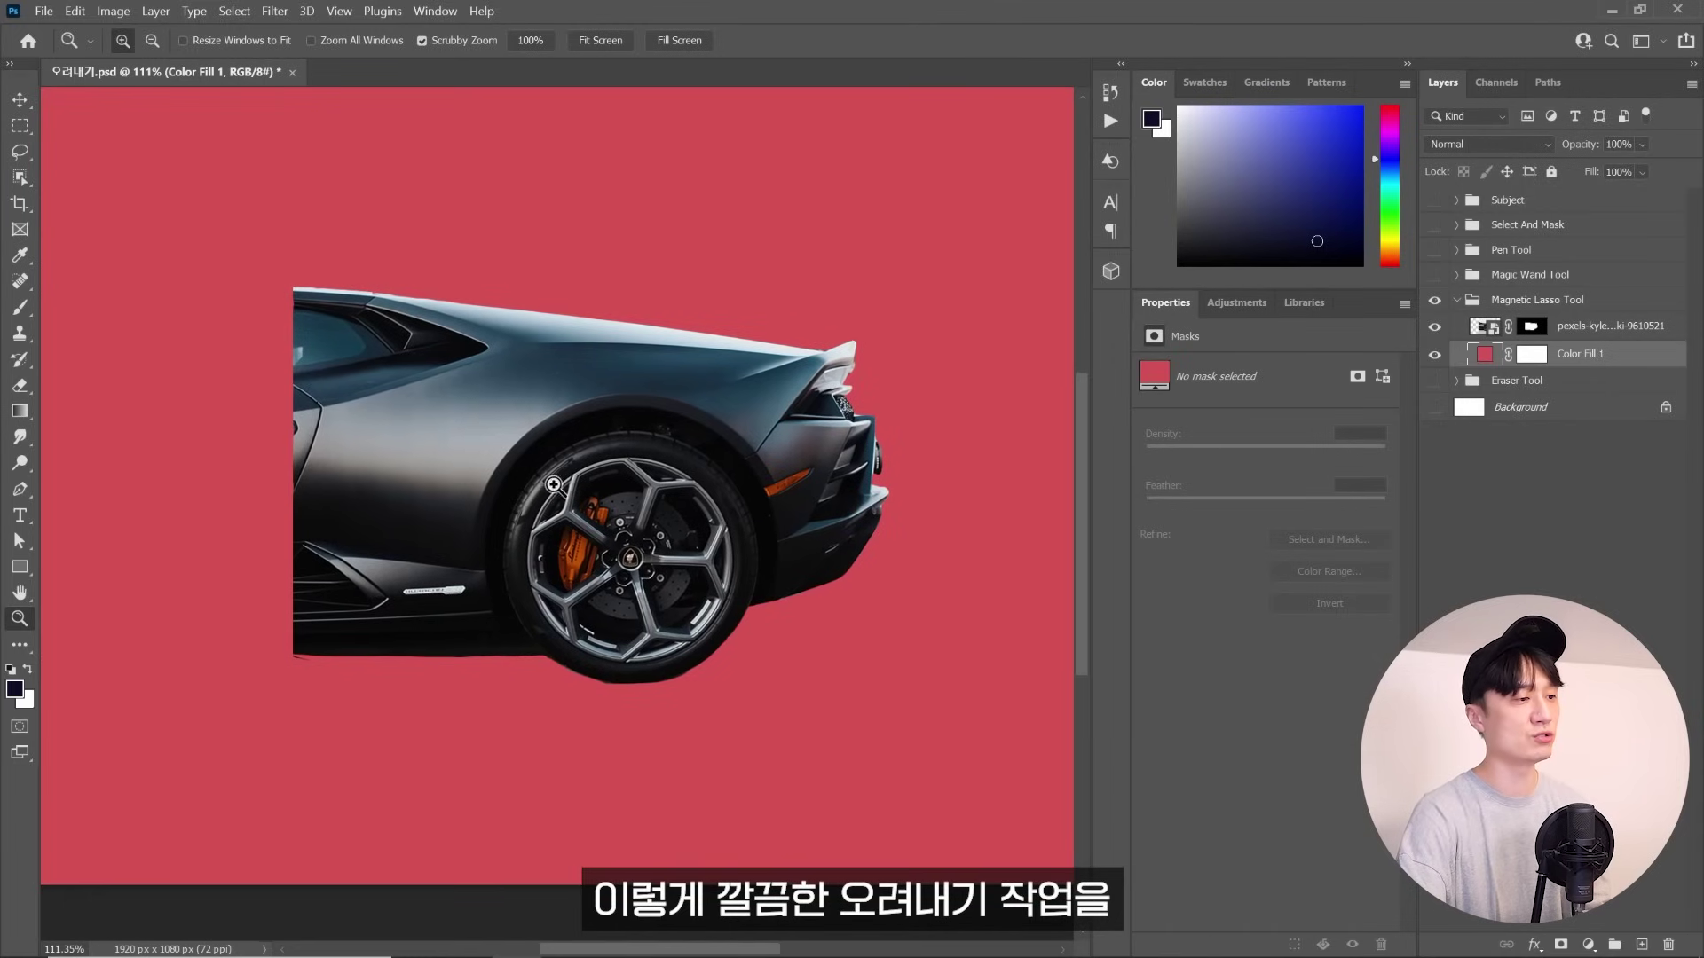
pyautogui.scroll(1, 568, 493)
pyautogui.click(1456, 300)
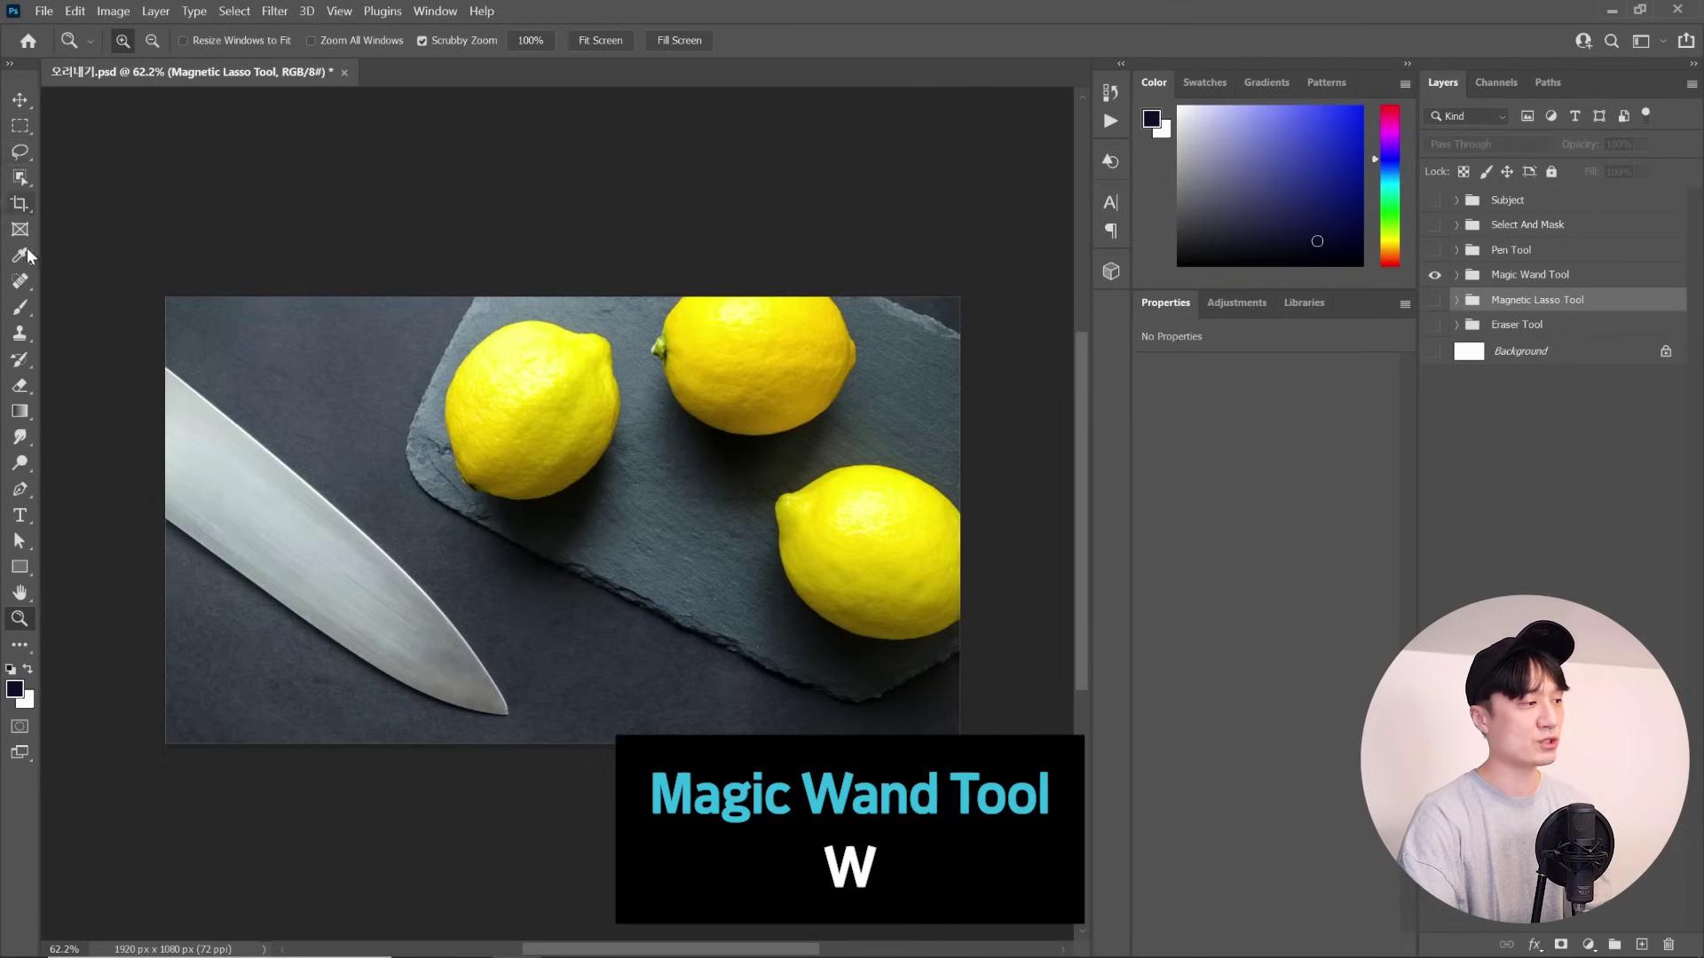
# Select the left lemon using the Magic Wand at Tolerance 100, clicking several spots
pyautogui.press('w')
pyautogui.click(21, 178)
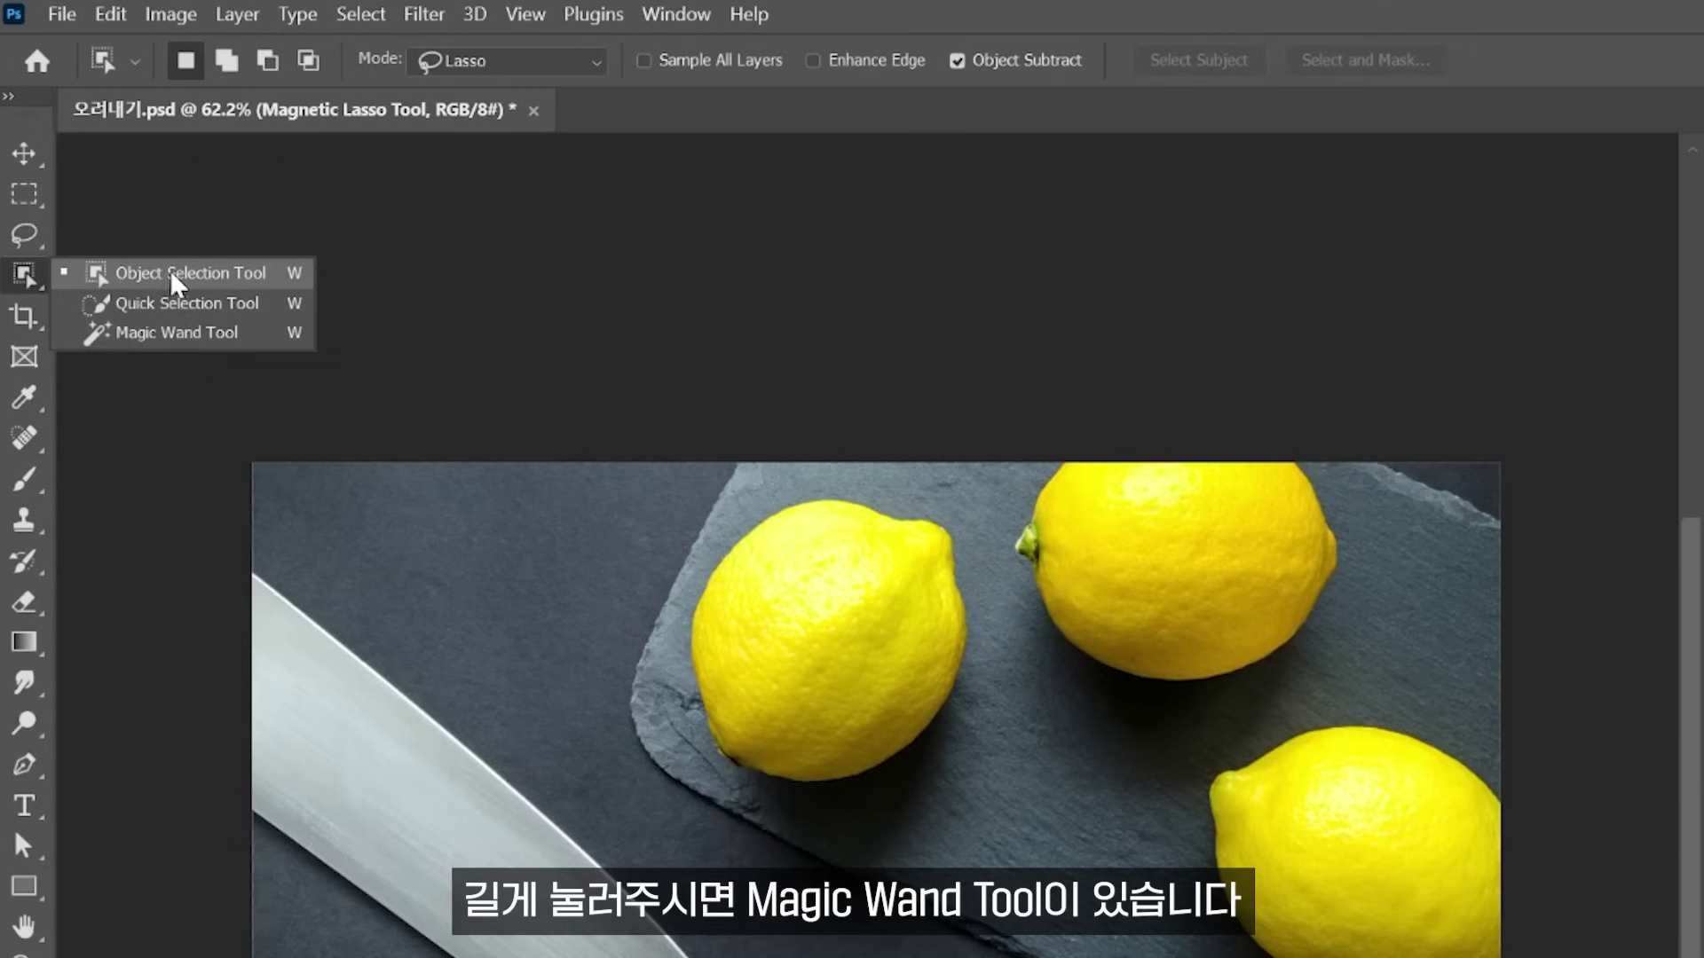
pyautogui.click(185, 342)
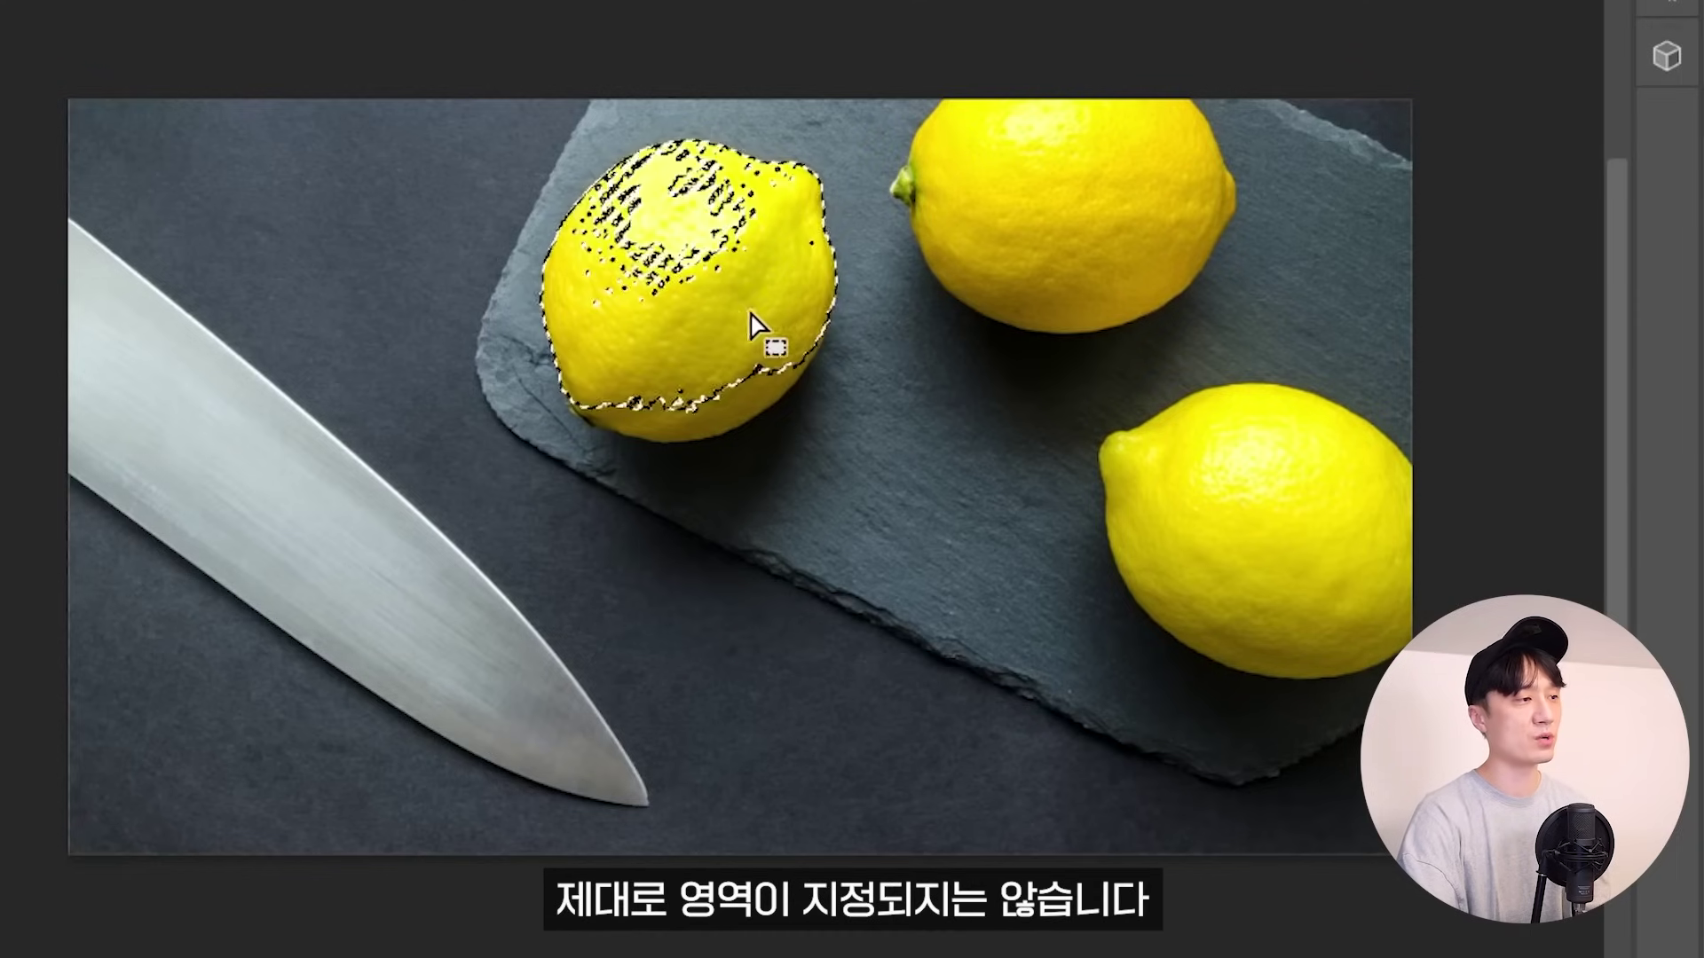
pyautogui.click(685, 335)
pyautogui.click(685, 240)
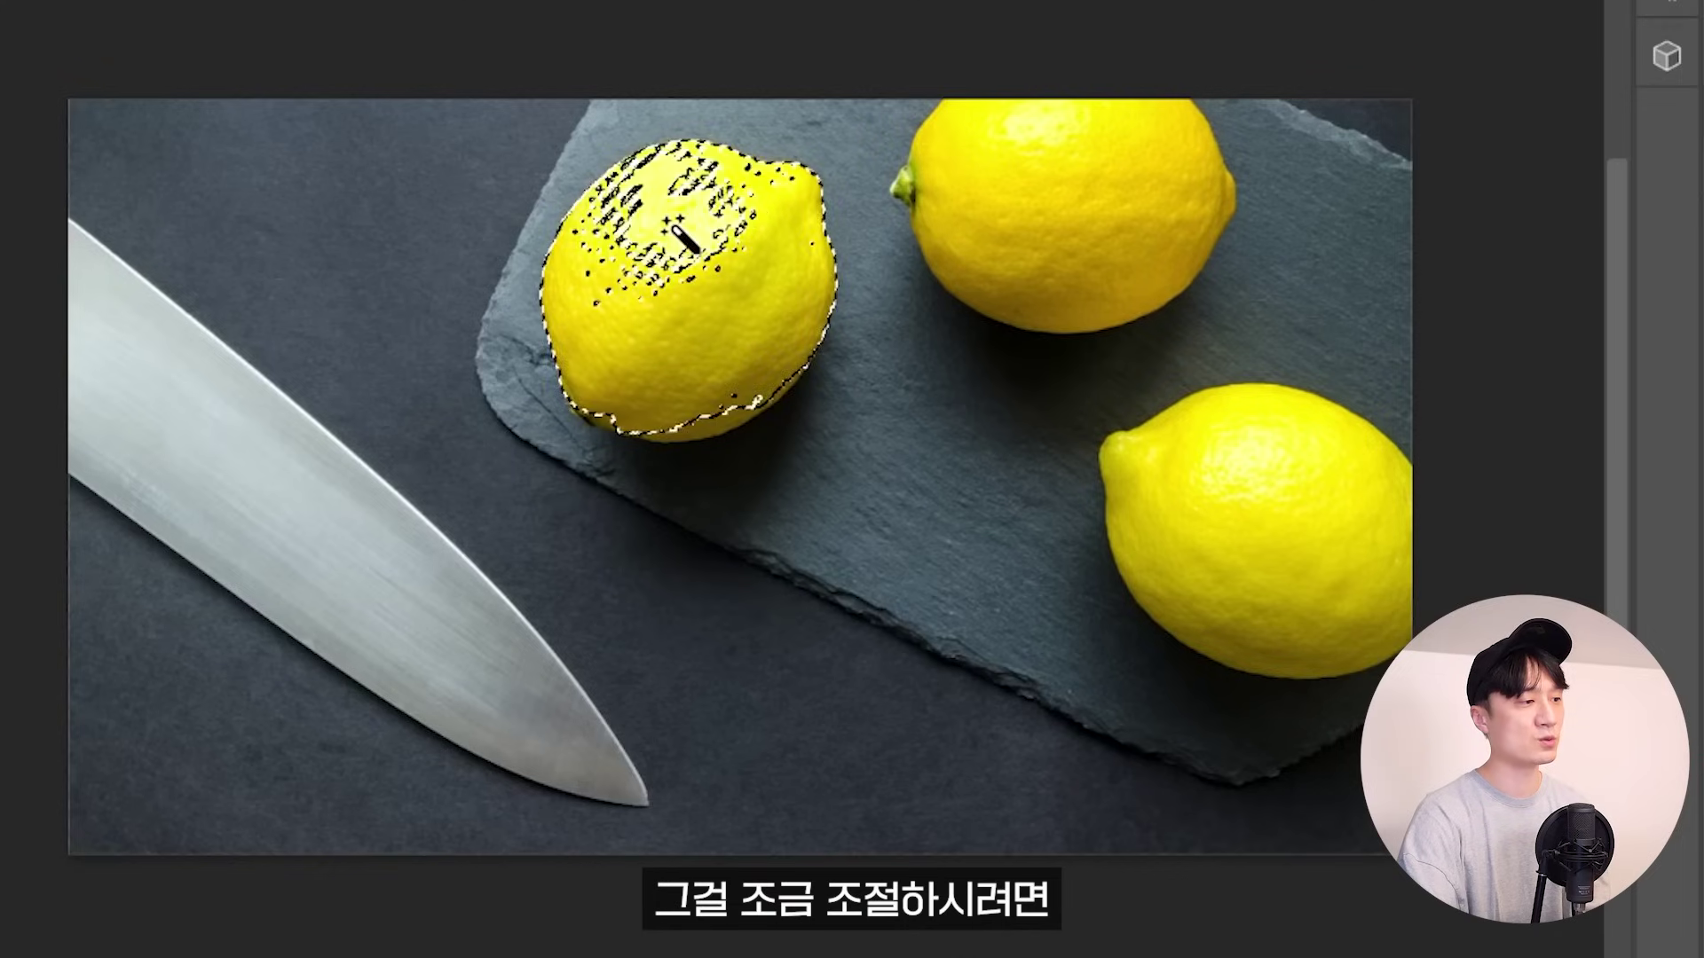
pyautogui.click(685, 315)
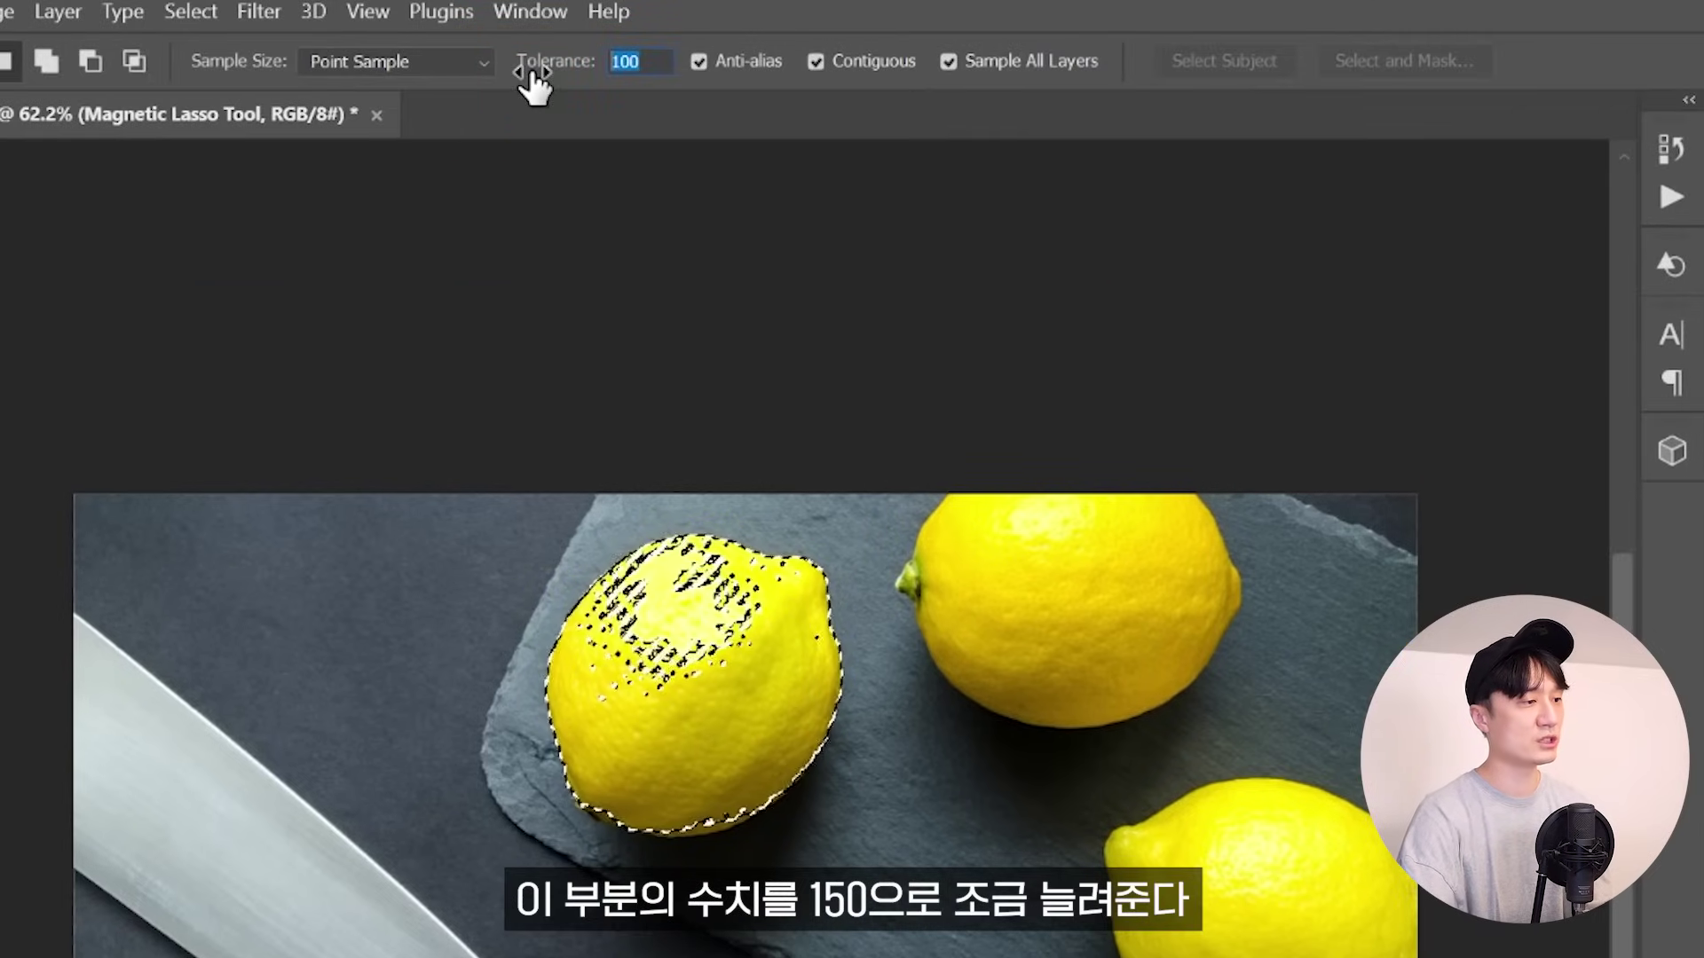
# Raise the Magic Wand tolerance to 150 and sample the lemons and slate
pyautogui.moveTo(532, 83); pyautogui.dragTo(577, 84)
pyautogui.click(703, 628)
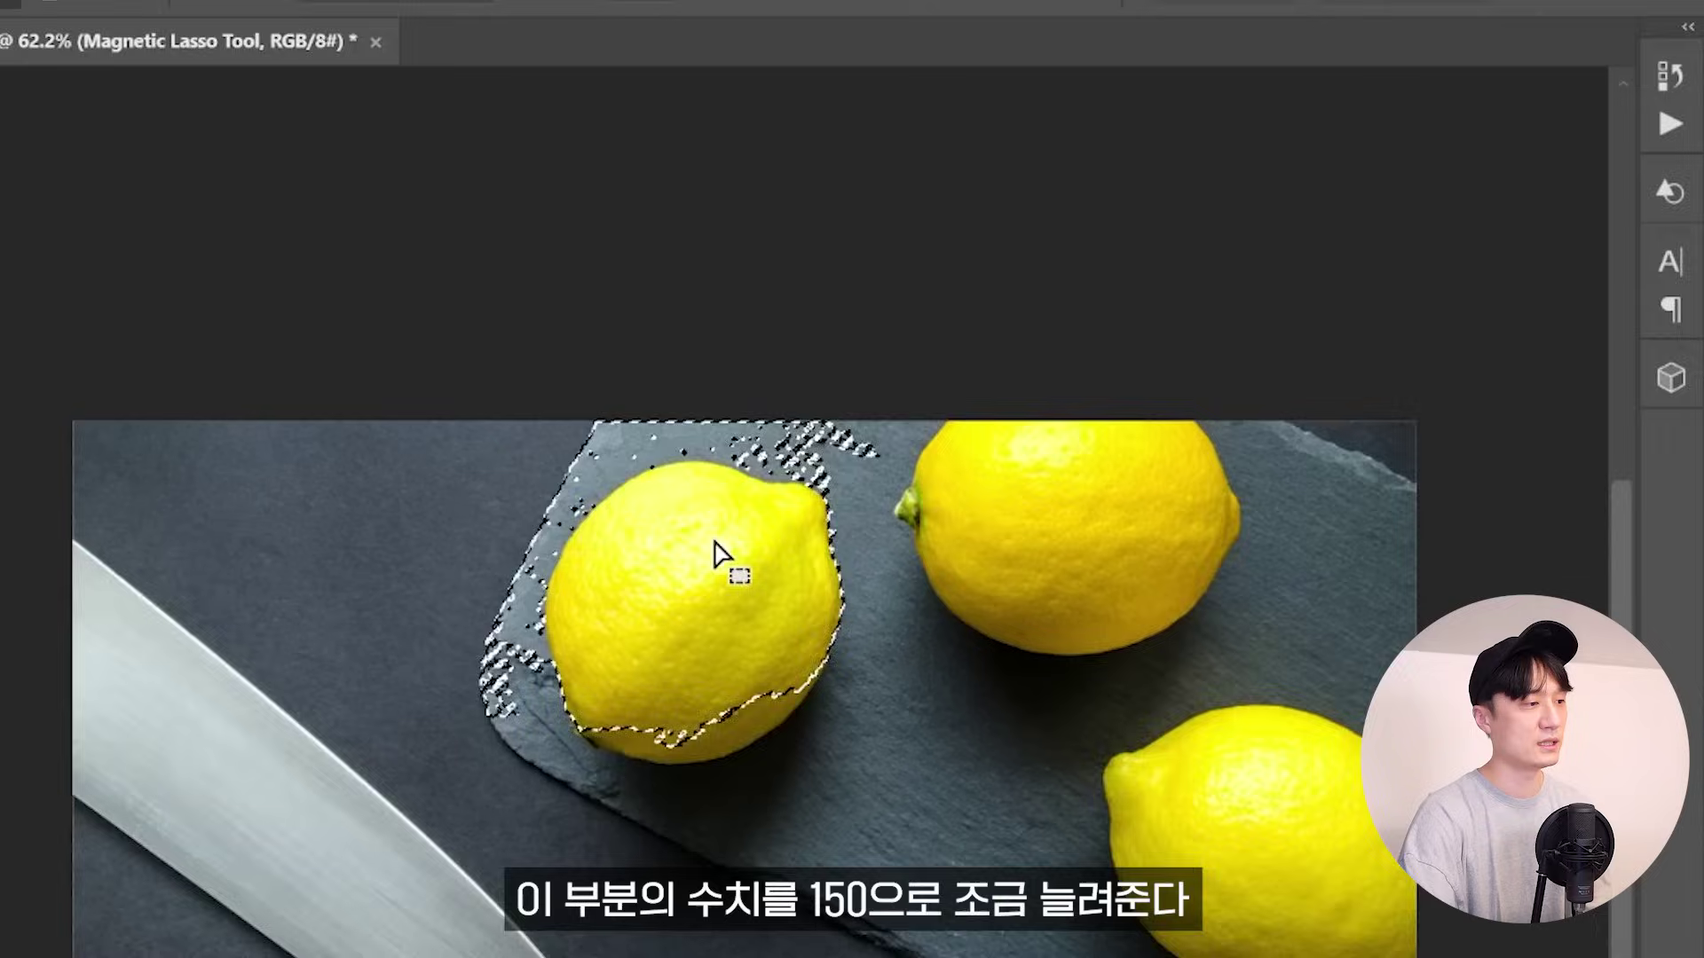
pyautogui.click(1098, 240)
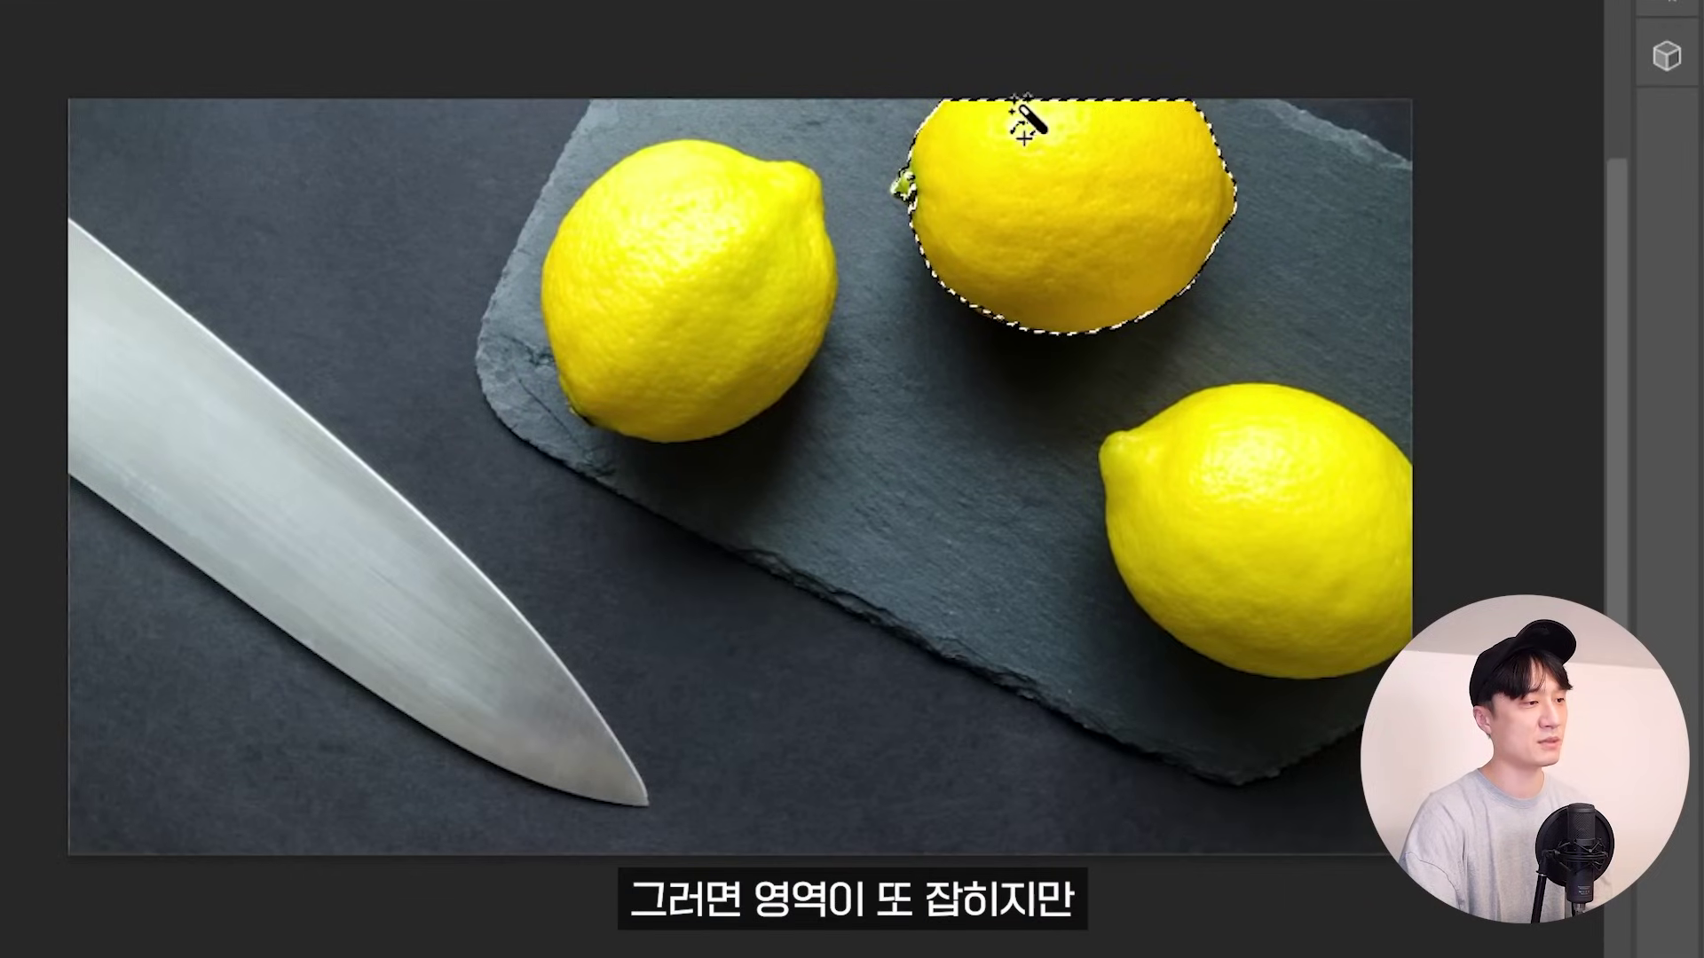
pyautogui.click(758, 116)
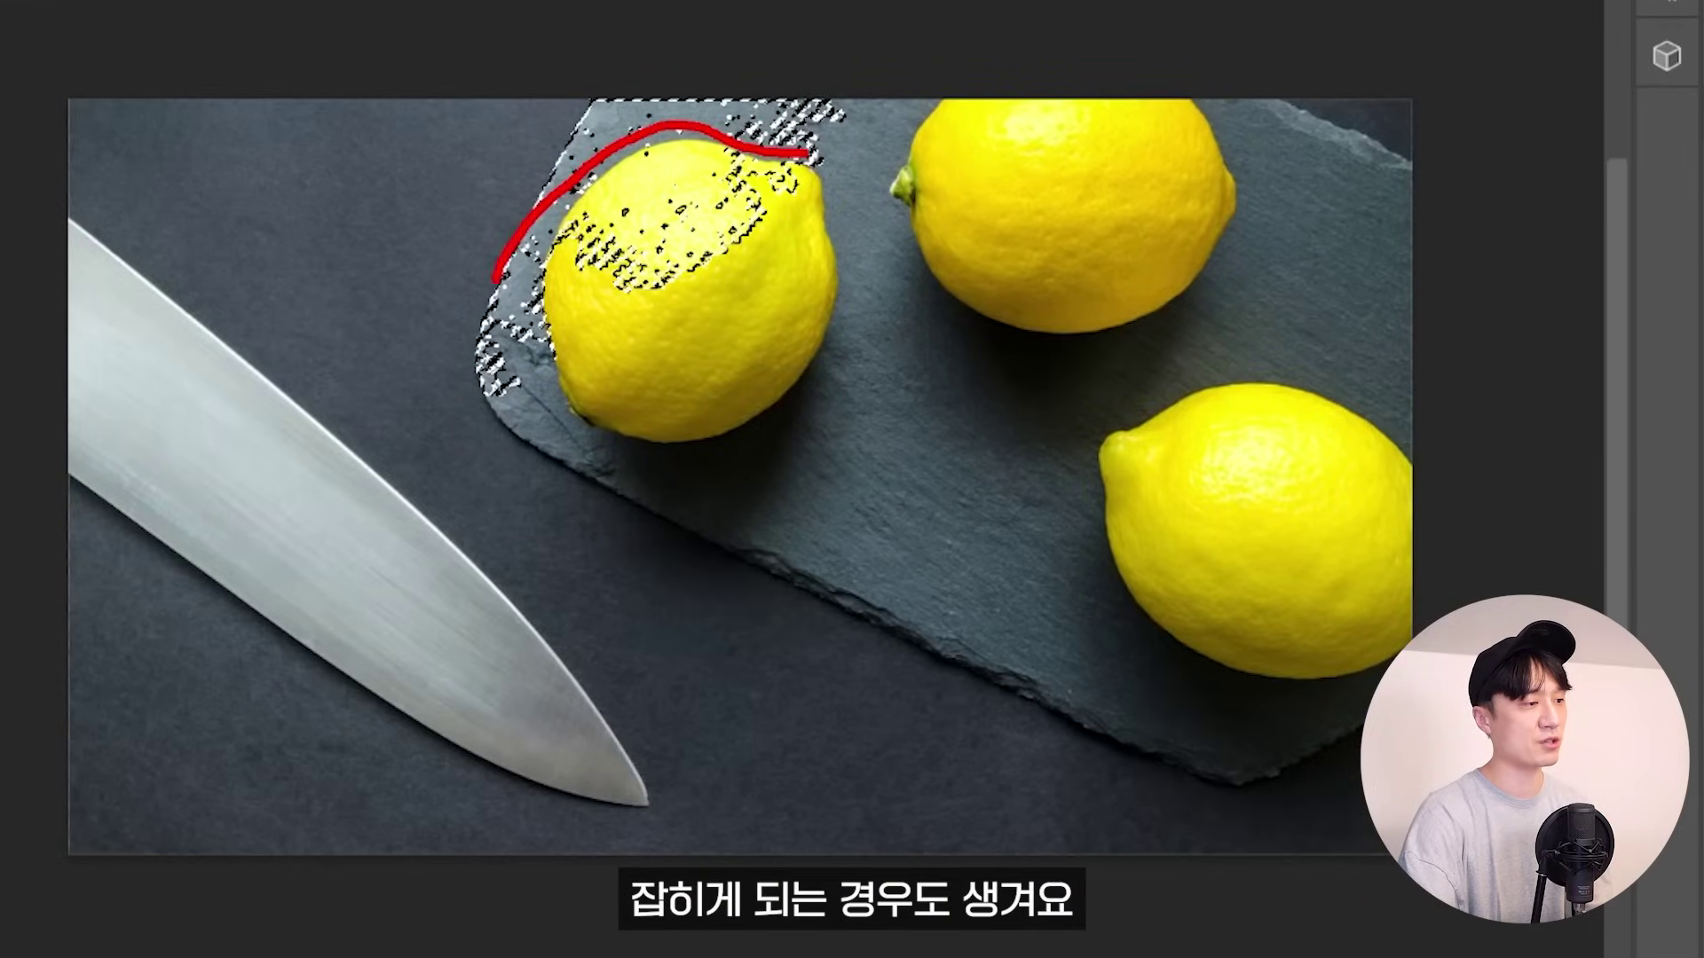
pyautogui.click(781, 161)
pyautogui.click(730, 265)
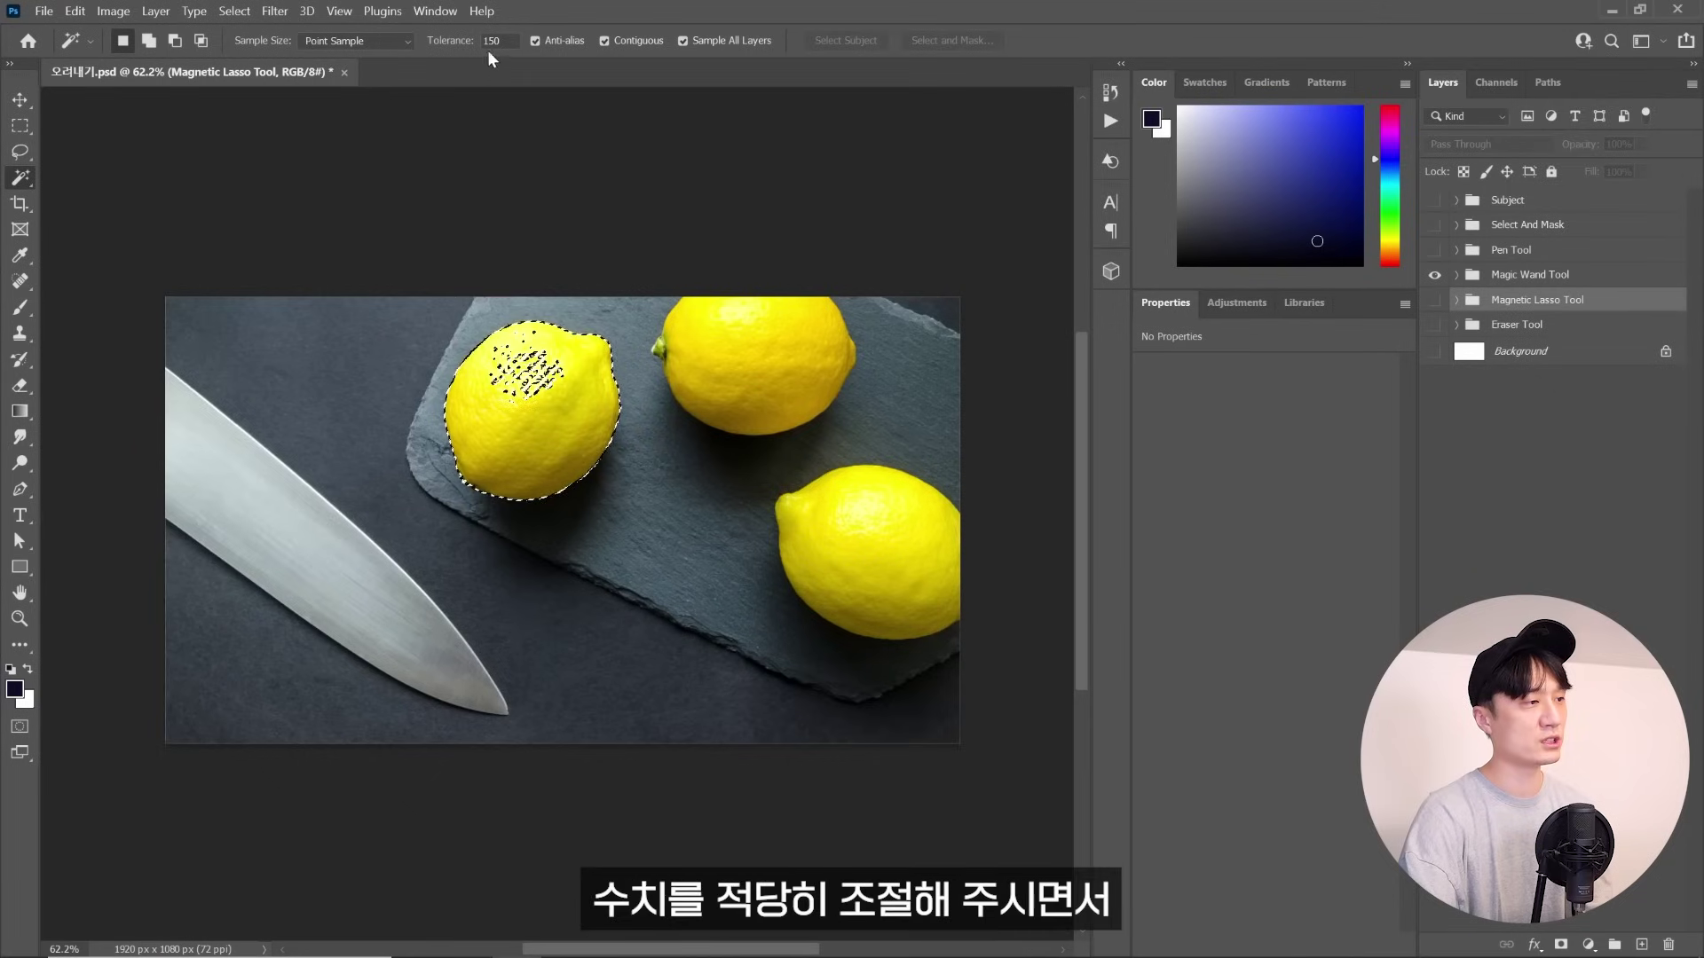
# Set the tolerance to 100 and add all three lemons to the selection, filling its holes
pyautogui.write('100')
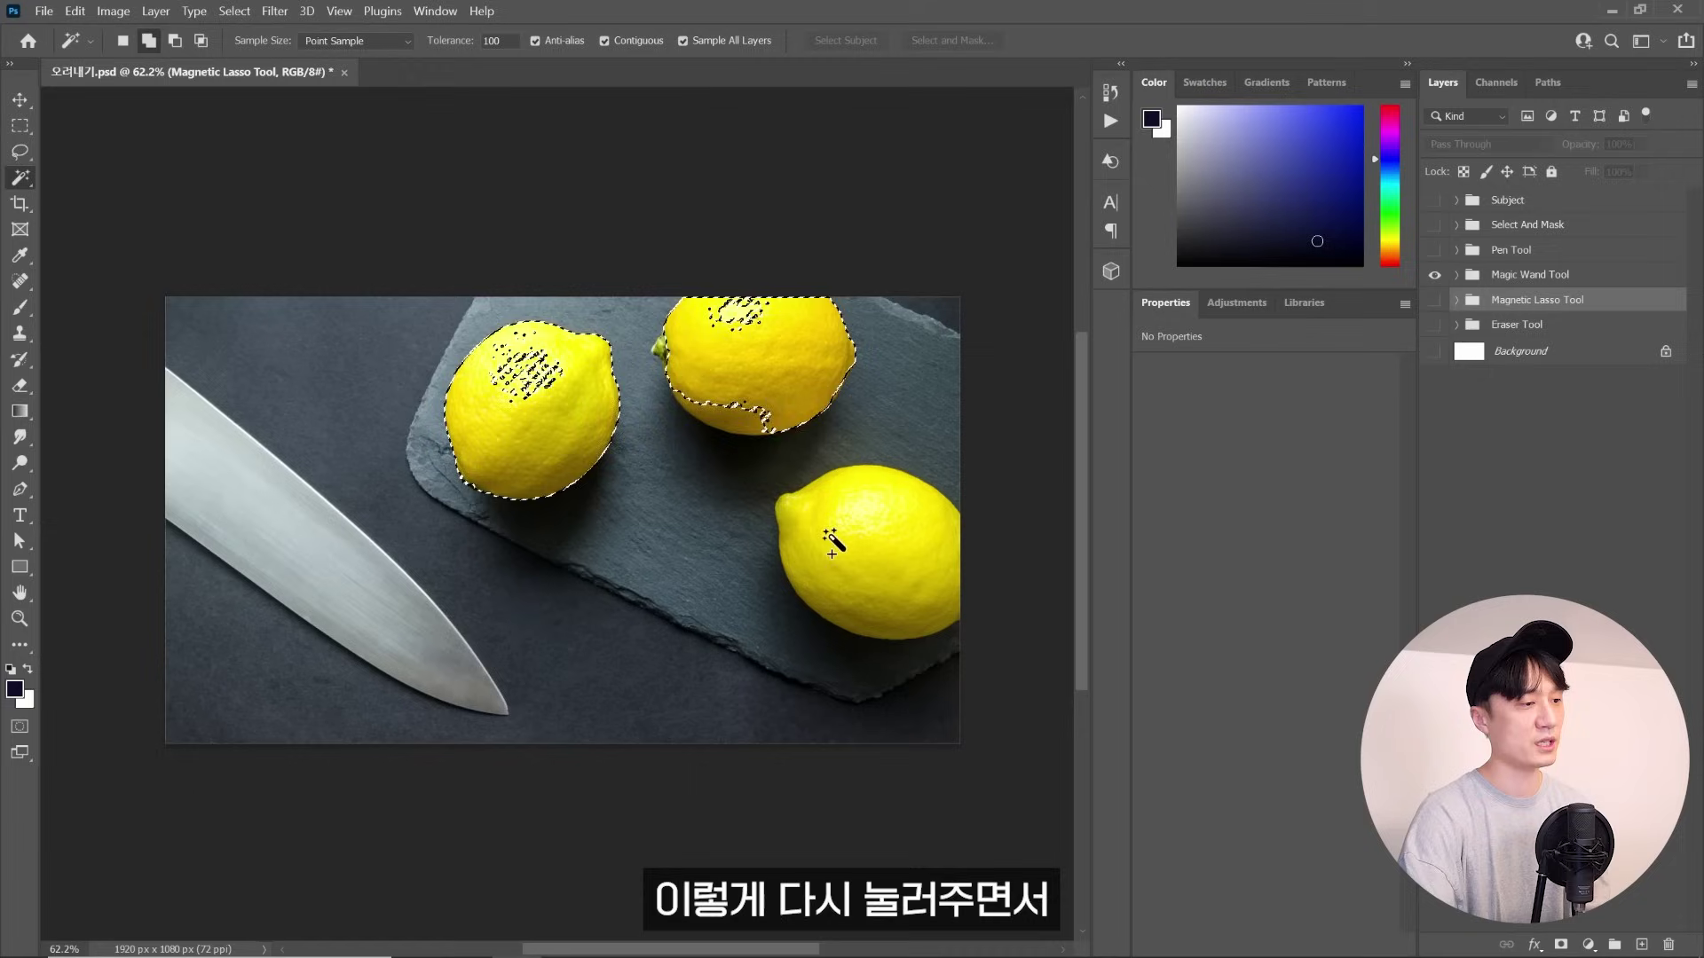
pyautogui.click(857, 528)
pyautogui.click(759, 360)
pyautogui.click(759, 364)
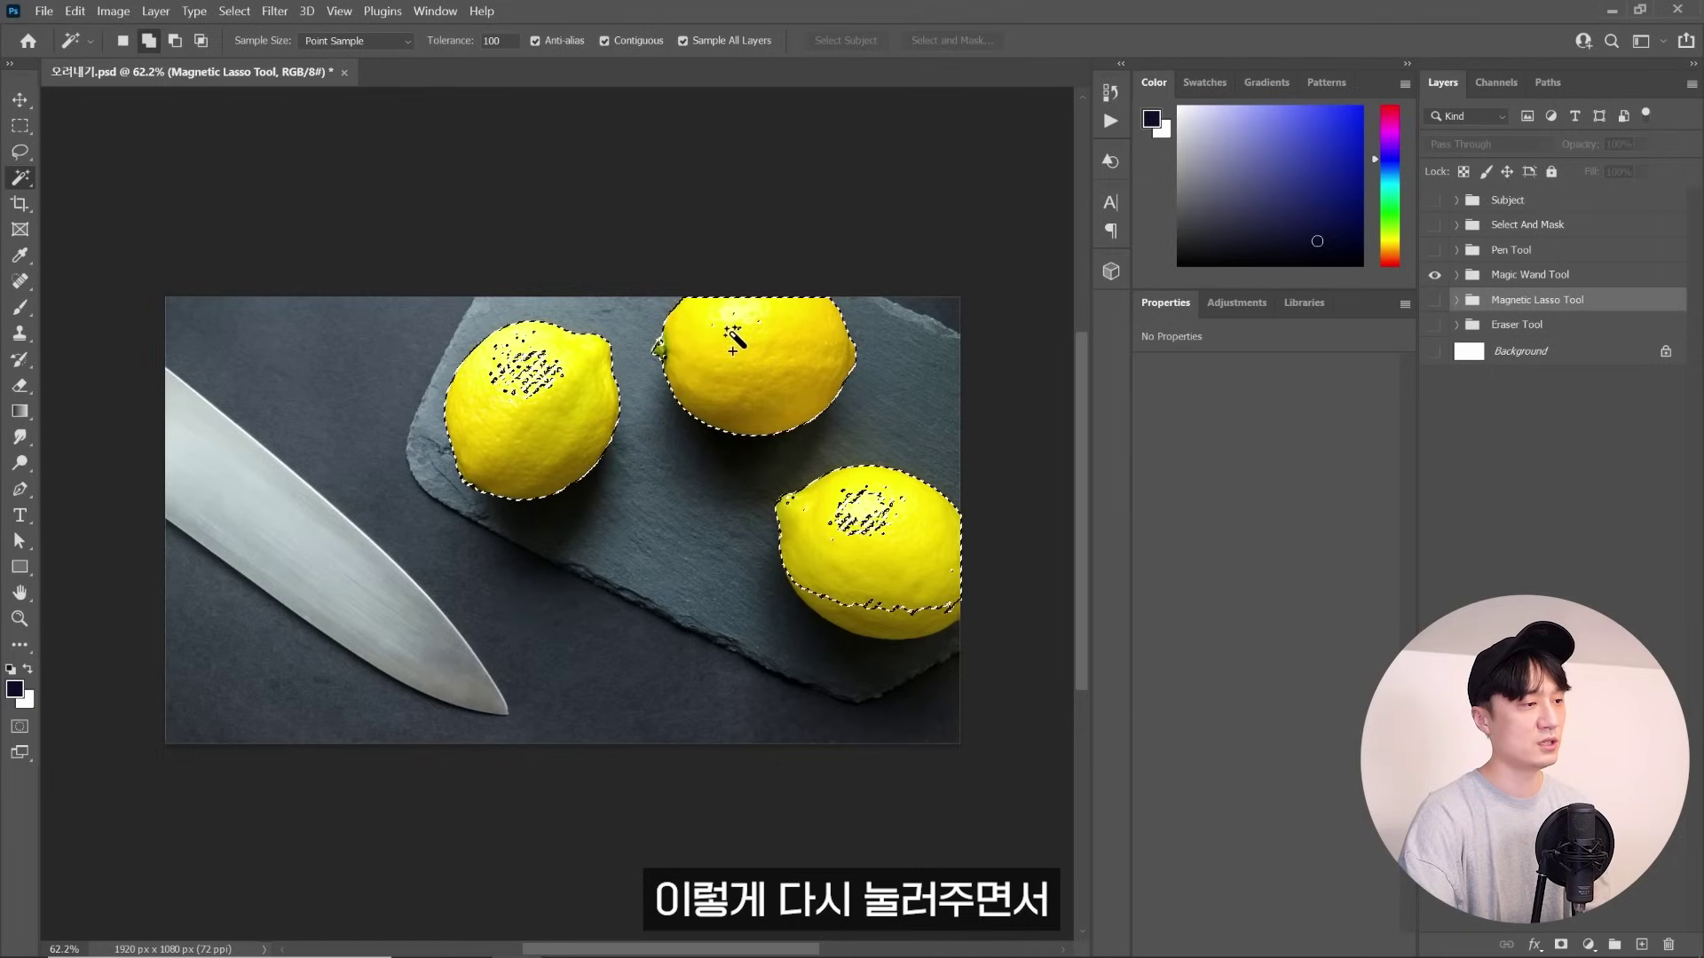
pyautogui.click(850, 532)
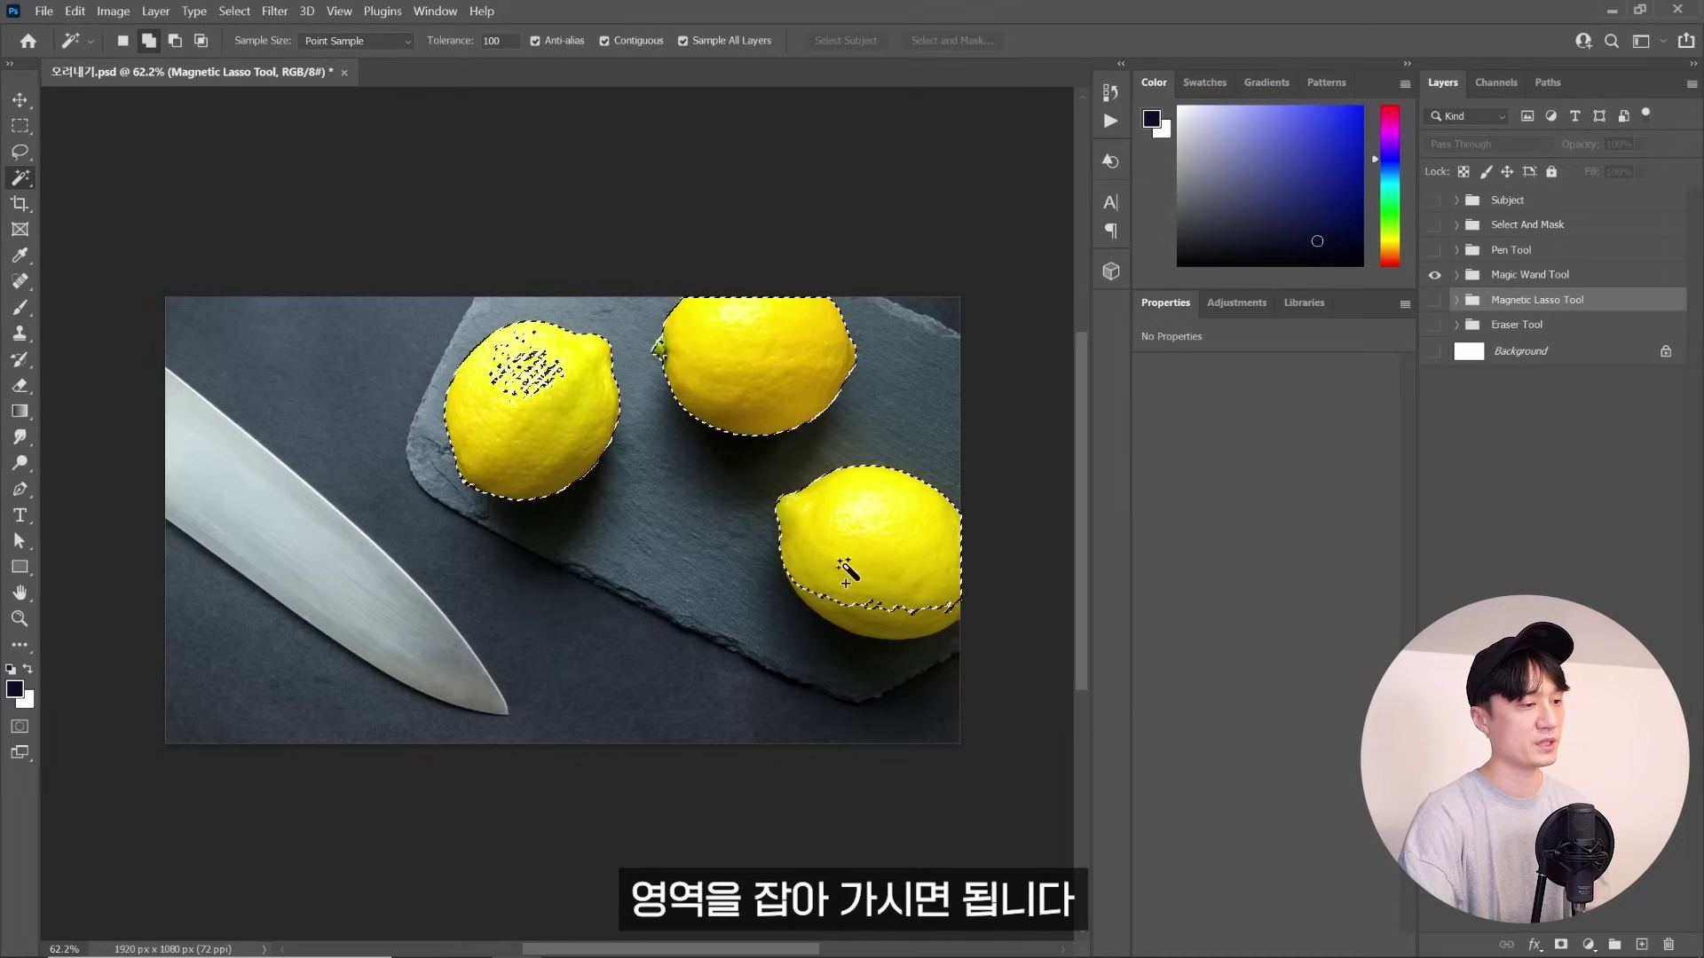
pyautogui.click(841, 573)
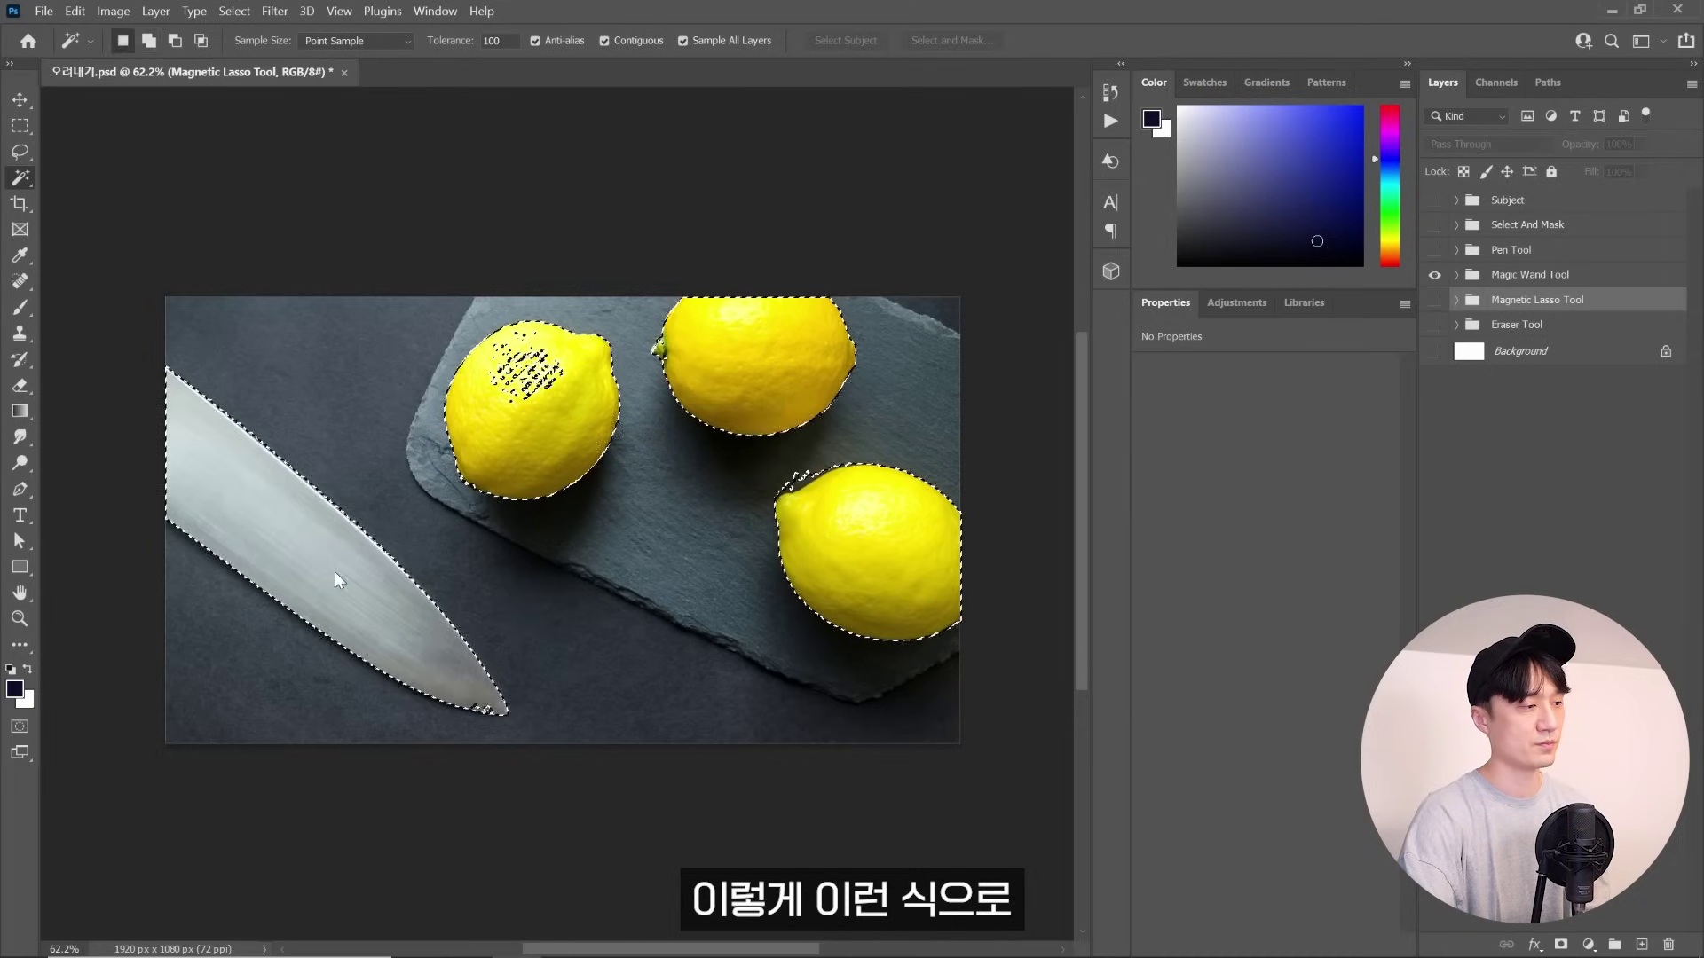
pyautogui.scroll(6, 533, 372)
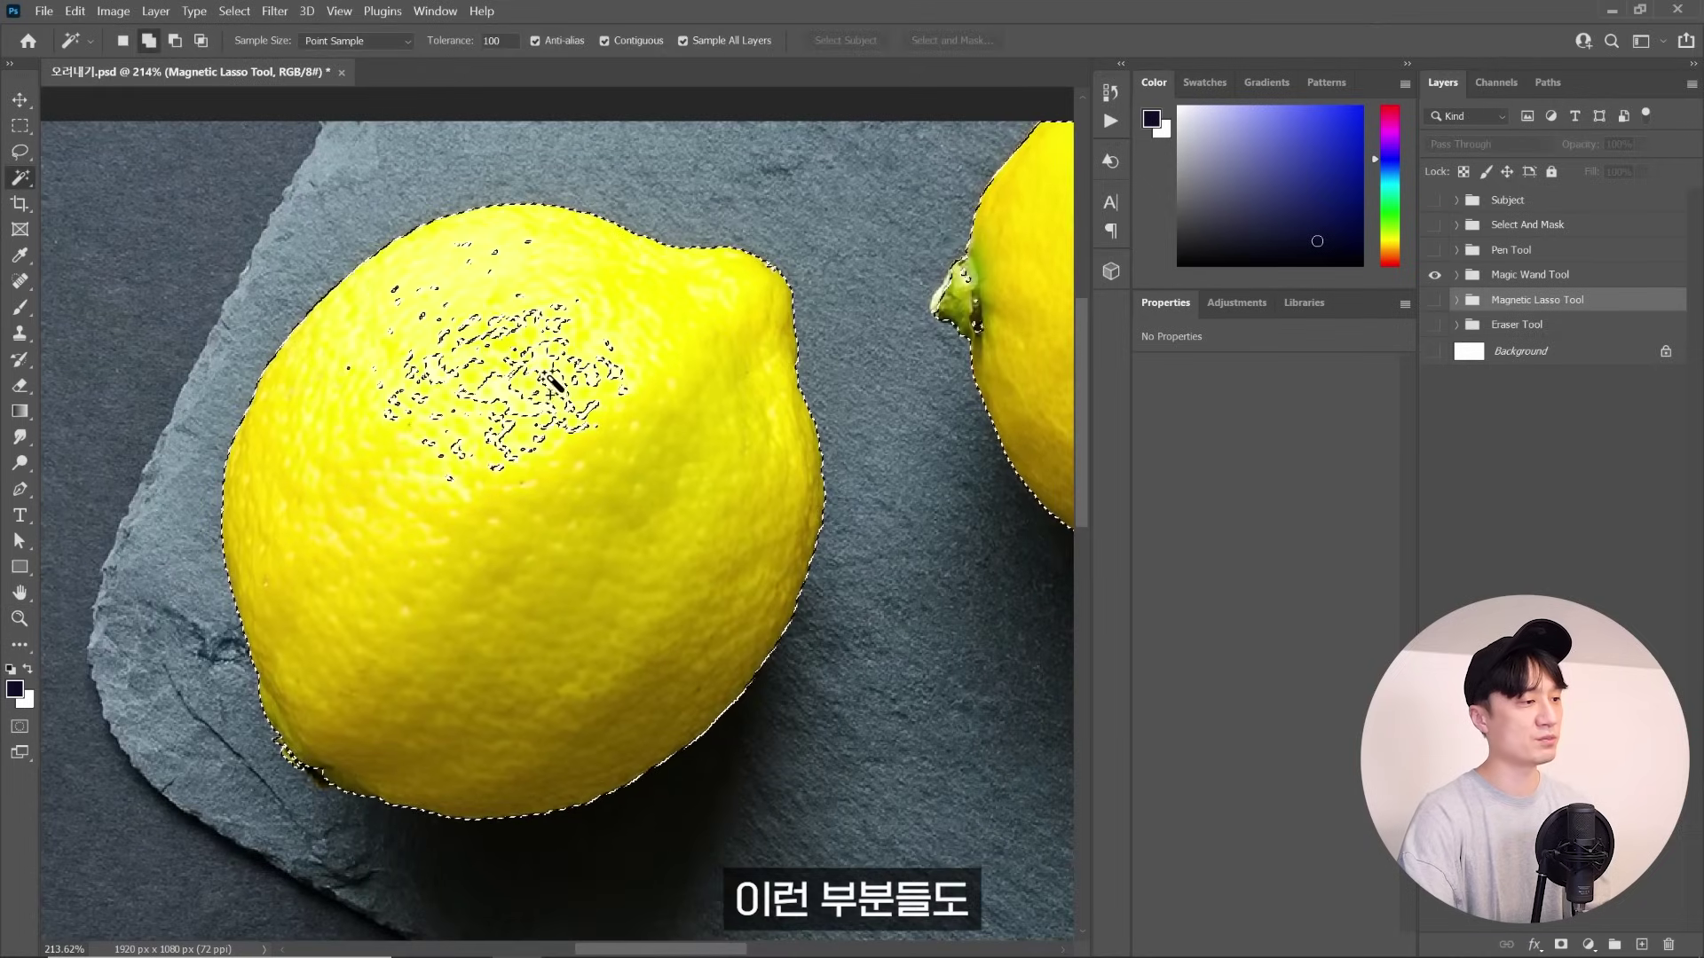
pyautogui.keyDown('shift'); pyautogui.click(575, 436); pyautogui.keyUp('shift')
# Lasso-trace the left lemon's edge, trimming the slate fringe from the selection
pyautogui.press('z')
pyautogui.scroll(-3, 655, 430)
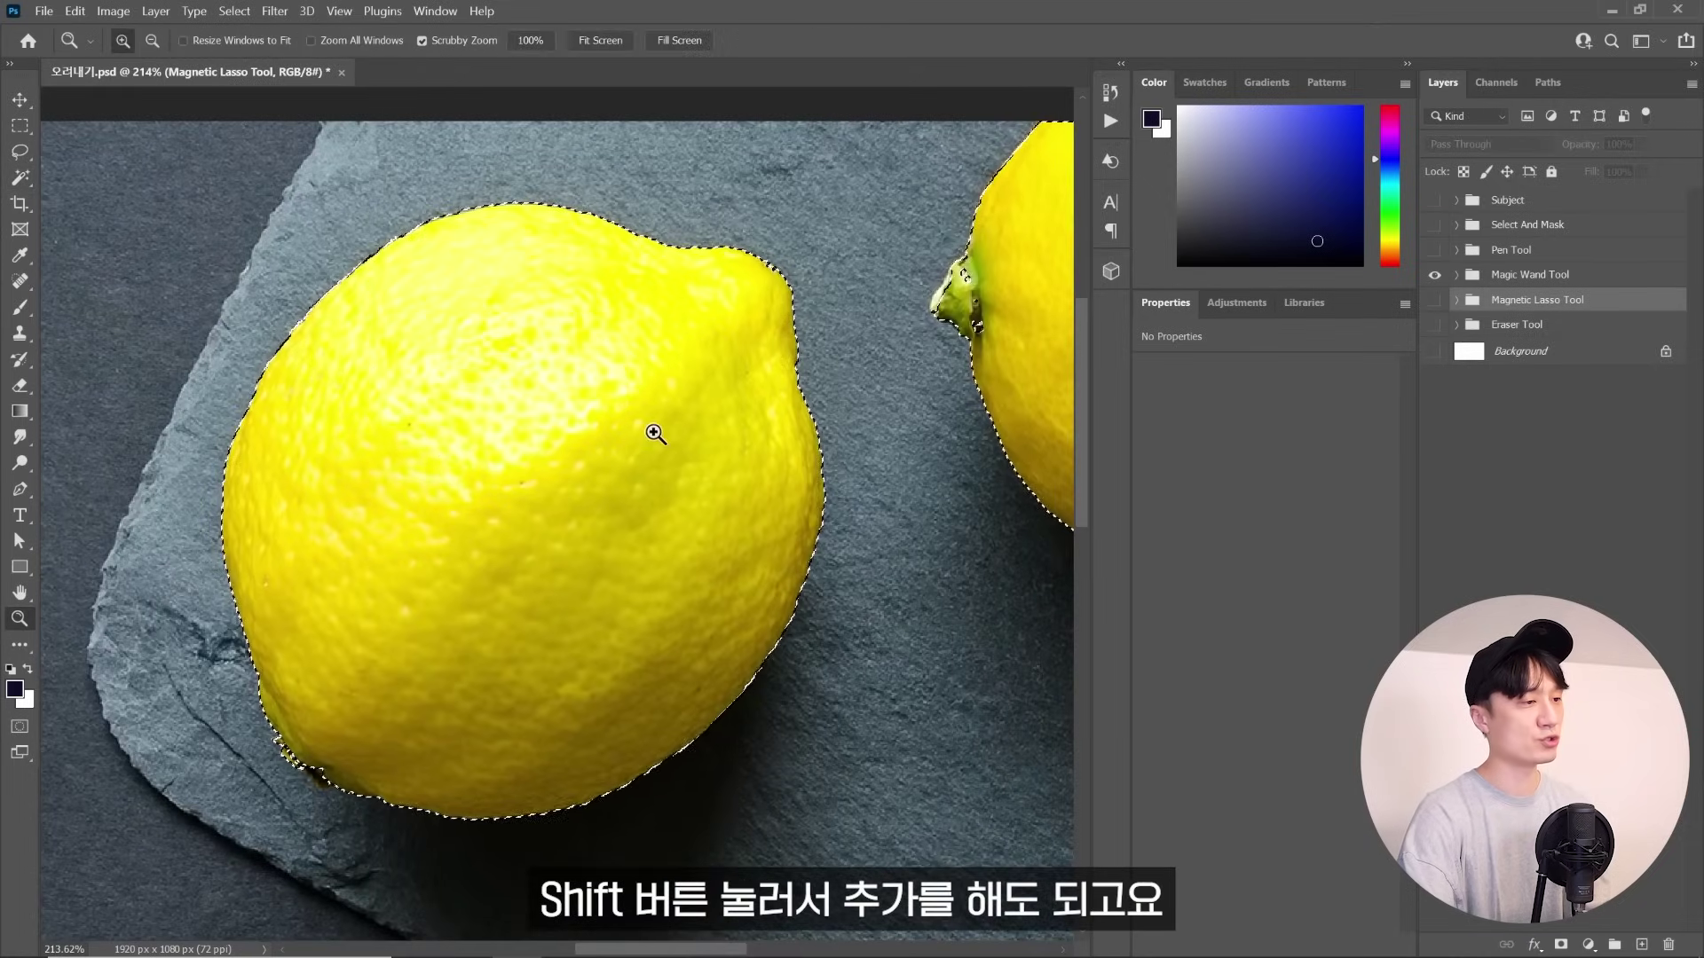
pyautogui.scroll(-2, 724, 452)
pyautogui.scroll(2, 582, 479)
pyautogui.scroll(2, 694, 541)
pyautogui.scroll(2, 693, 541)
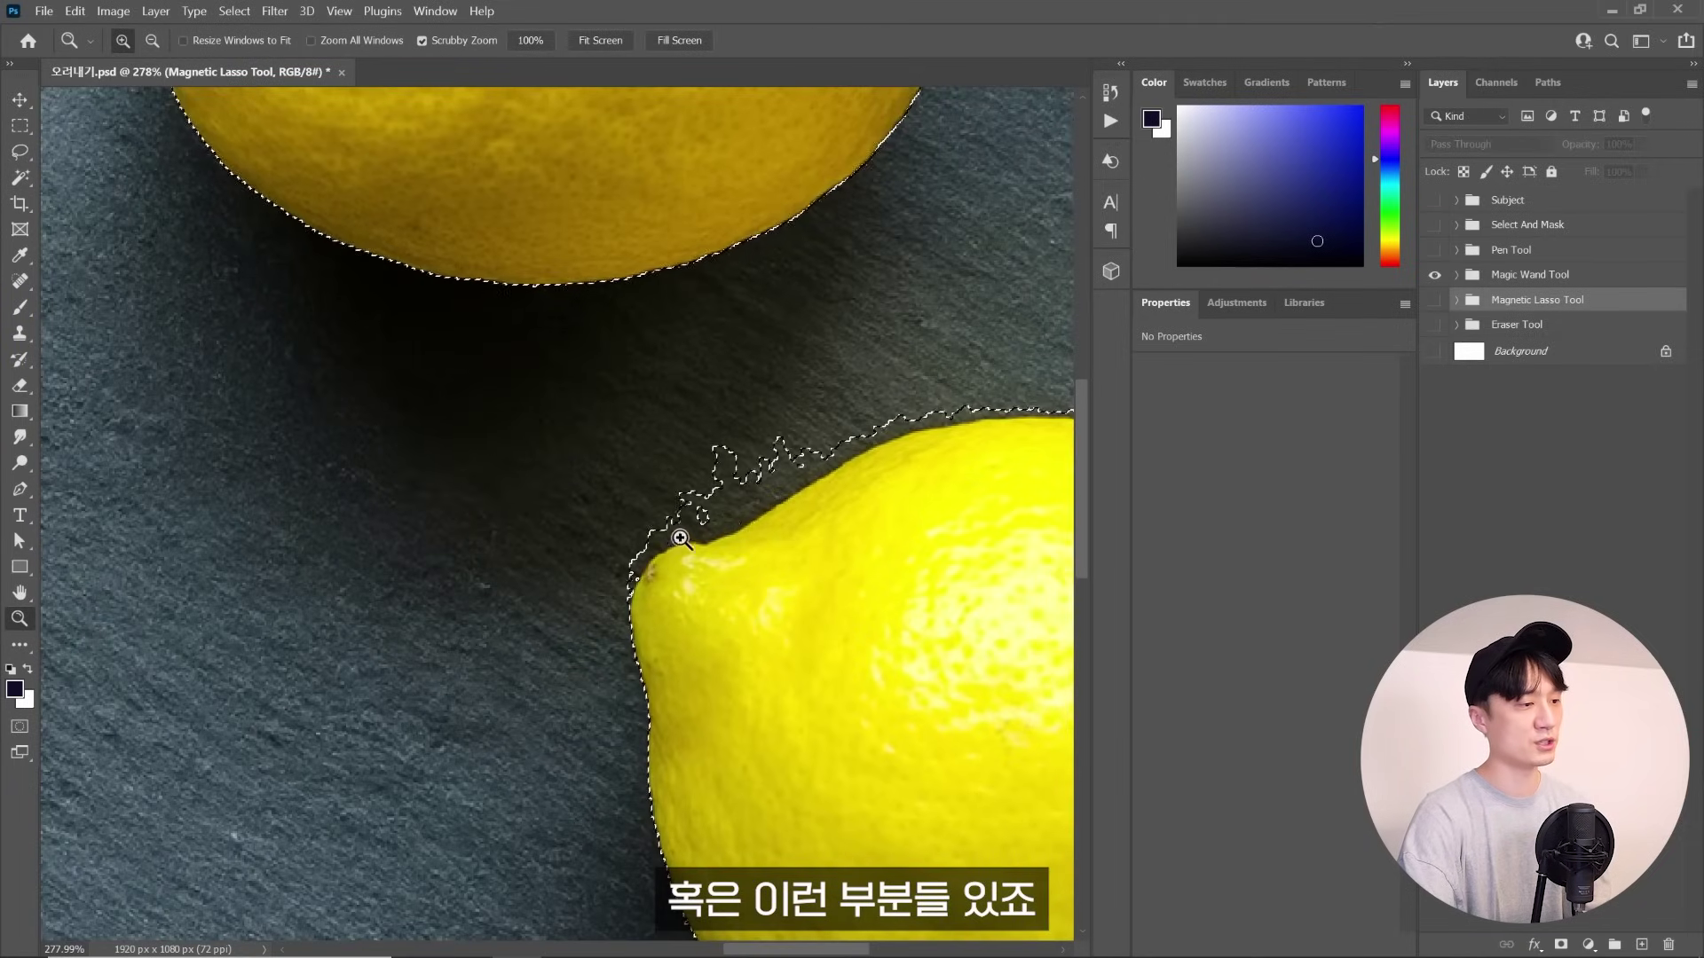
pyautogui.scroll(2, 586, 534)
pyautogui.press('l')
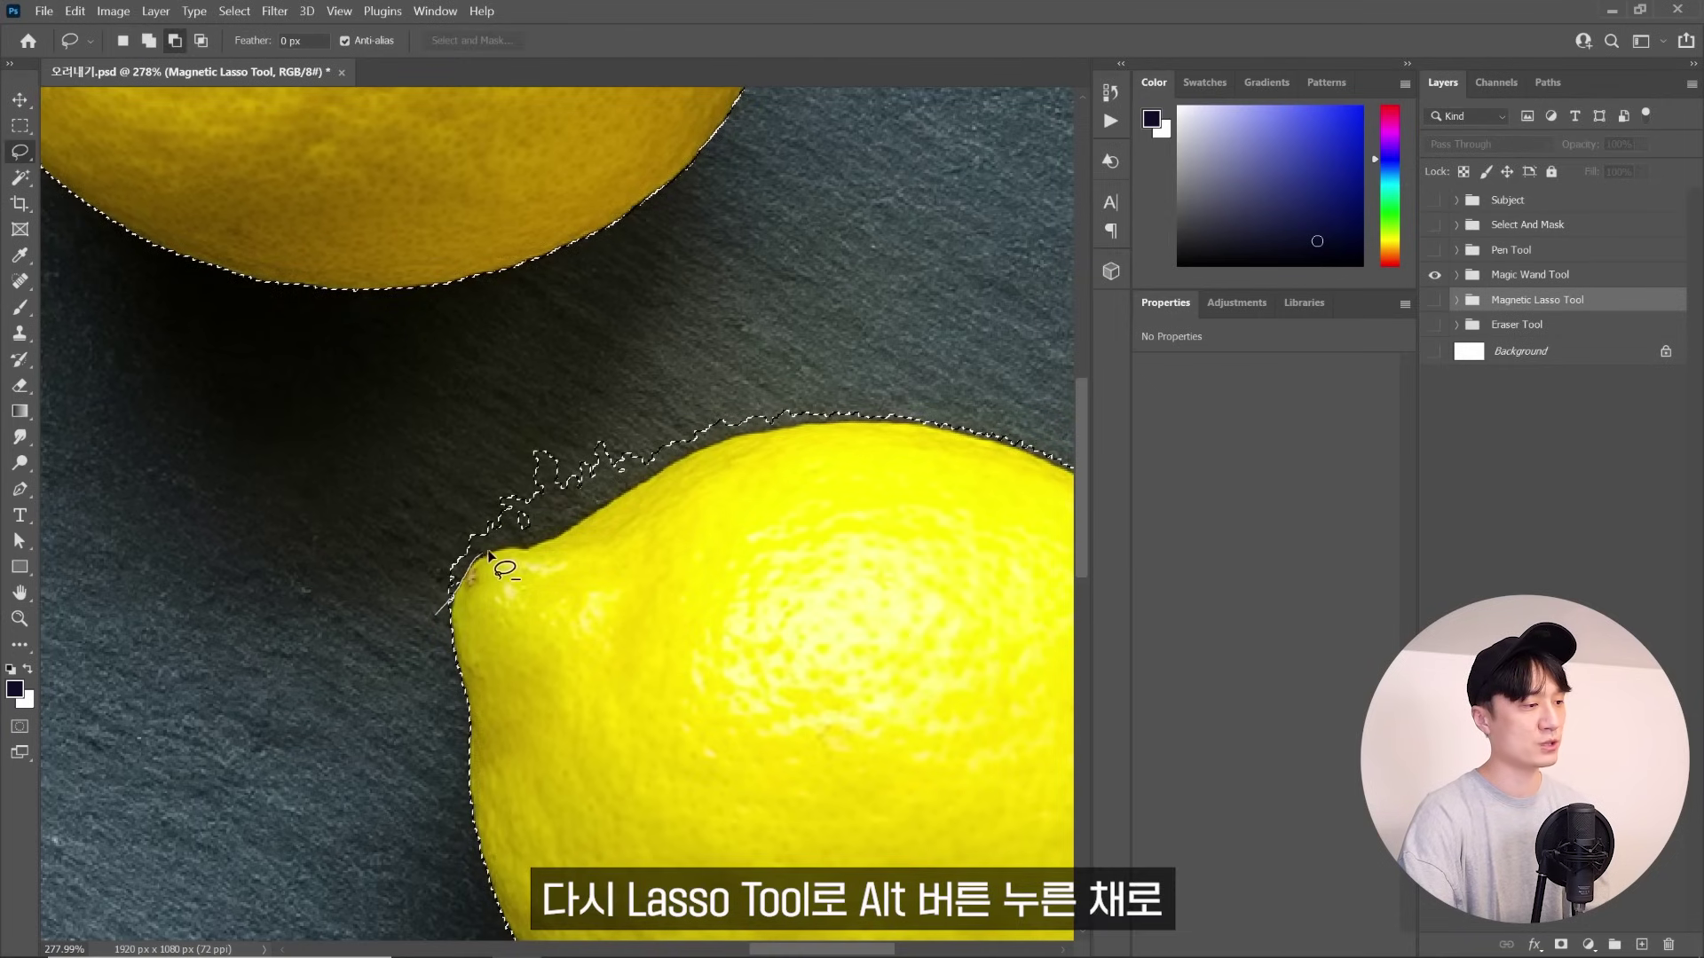
pyautogui.moveTo(488, 552); pyautogui.dragTo(545, 541)
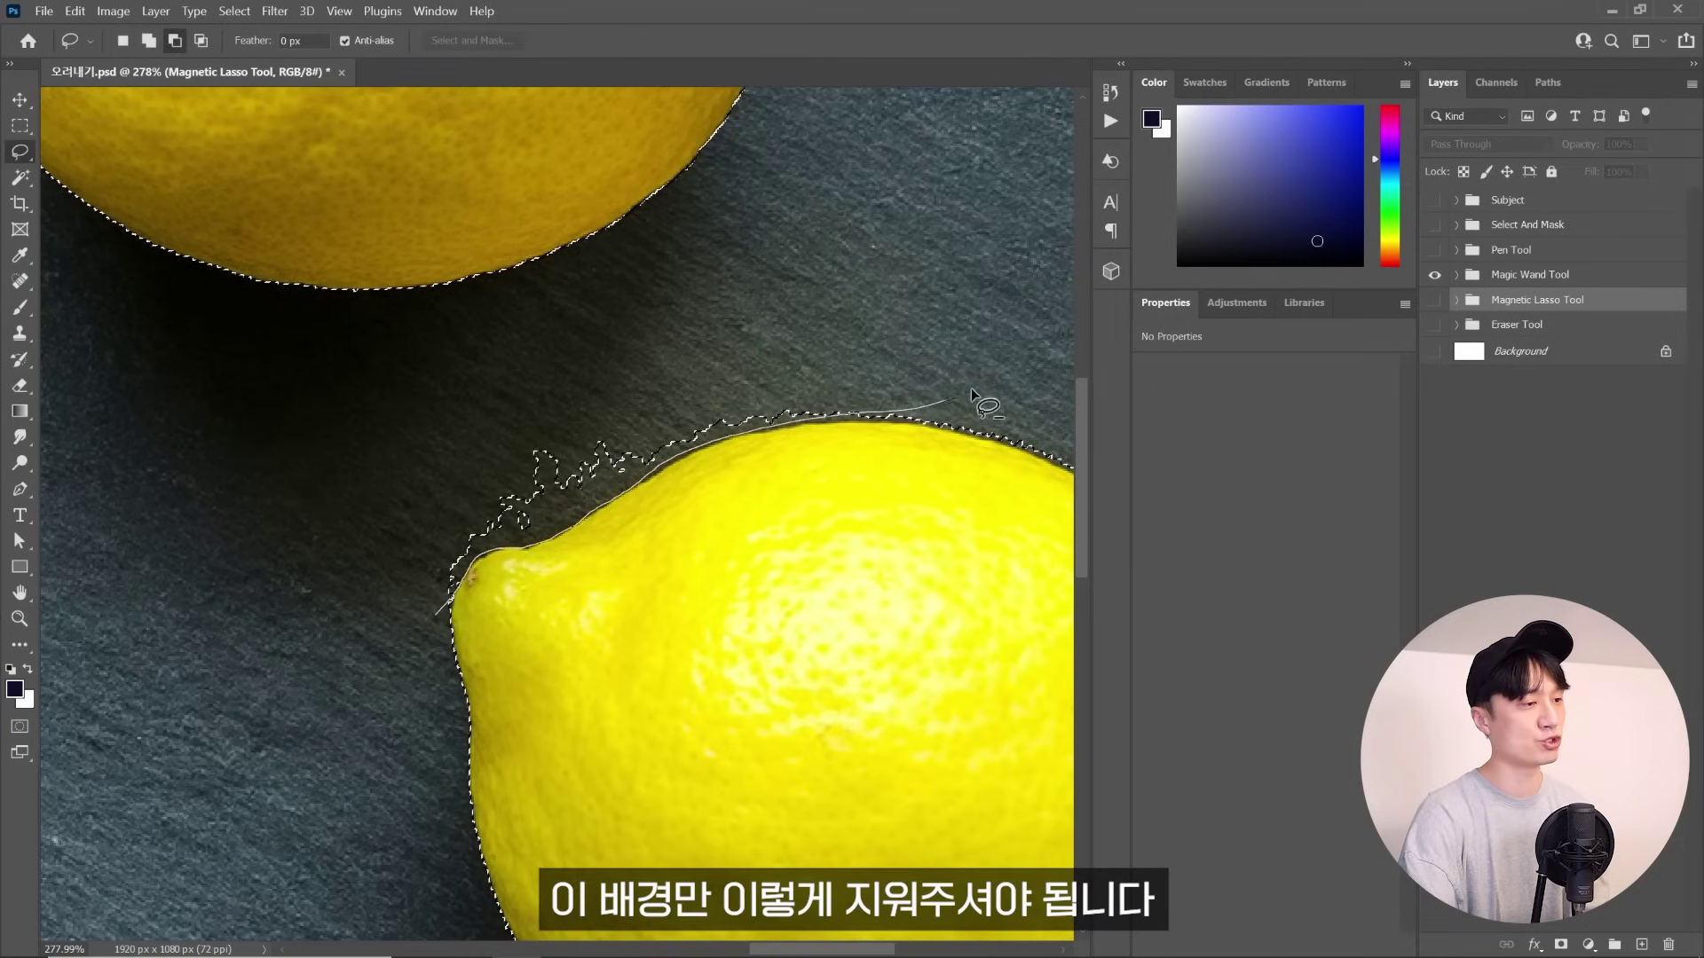
pyautogui.moveTo(311, 632); pyautogui.dragTo(435, 612)
pyautogui.scroll(-2, 715, 487)
# Zoom in on the knife's edge, then zoom and pan to show the third lemon
pyautogui.press('z')
pyautogui.scroll(-5, 636, 578)
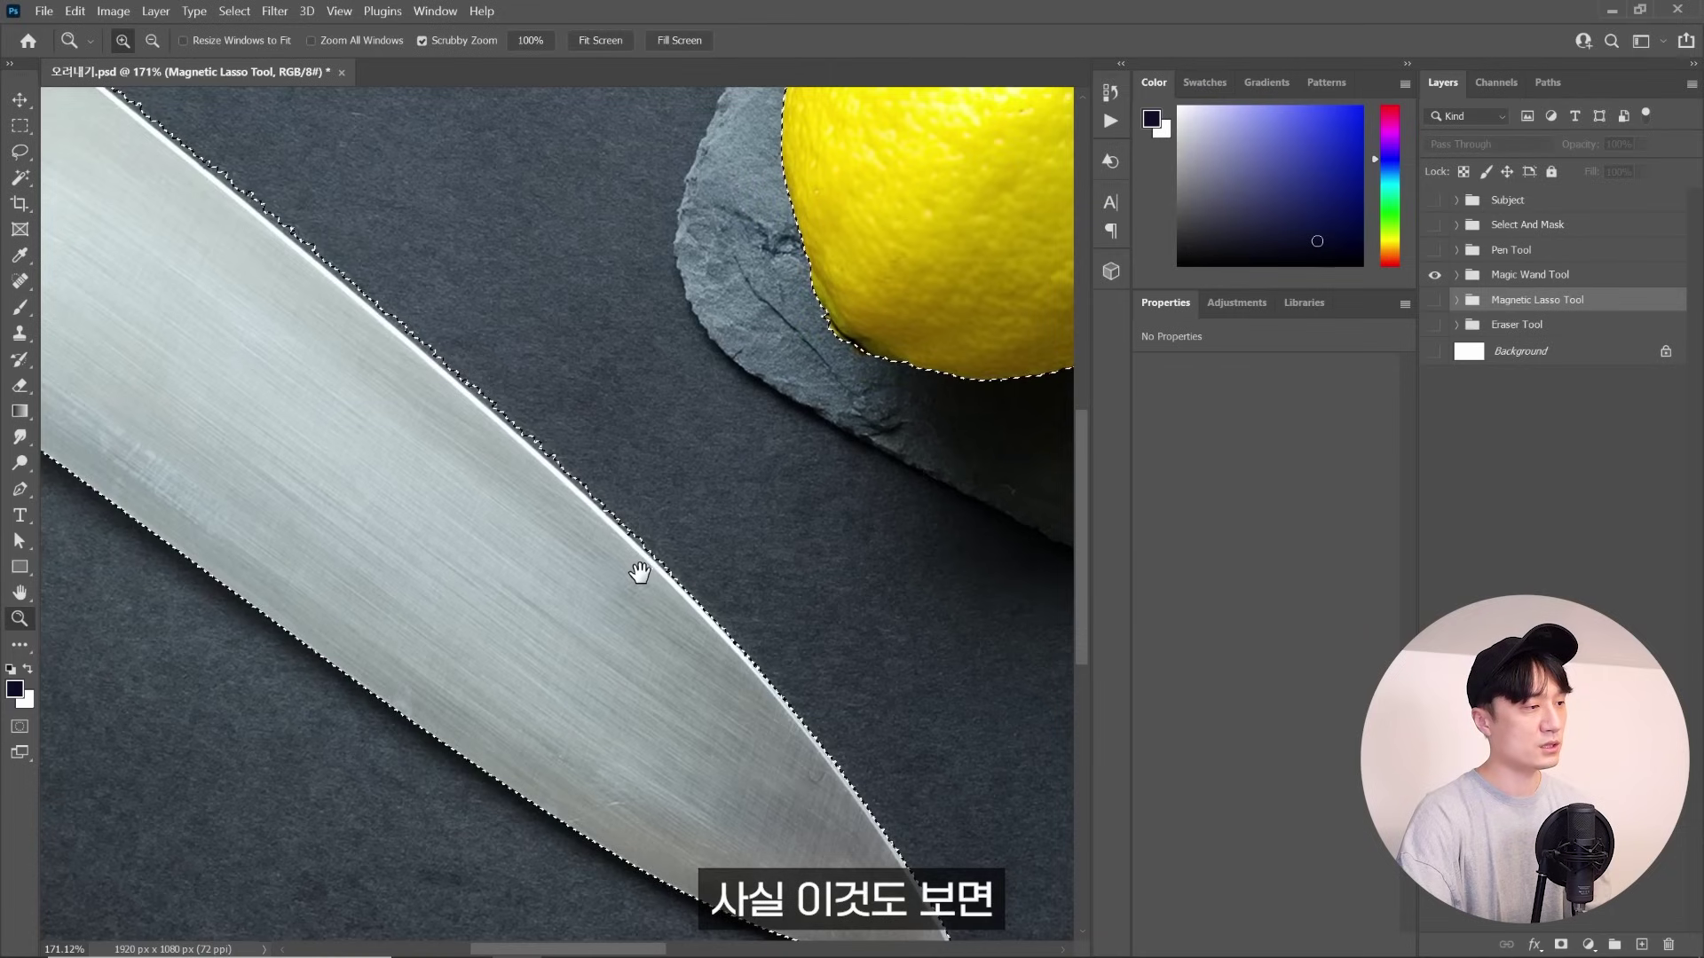
pyautogui.moveTo(553, 505); pyautogui.dragTo(820, 660)
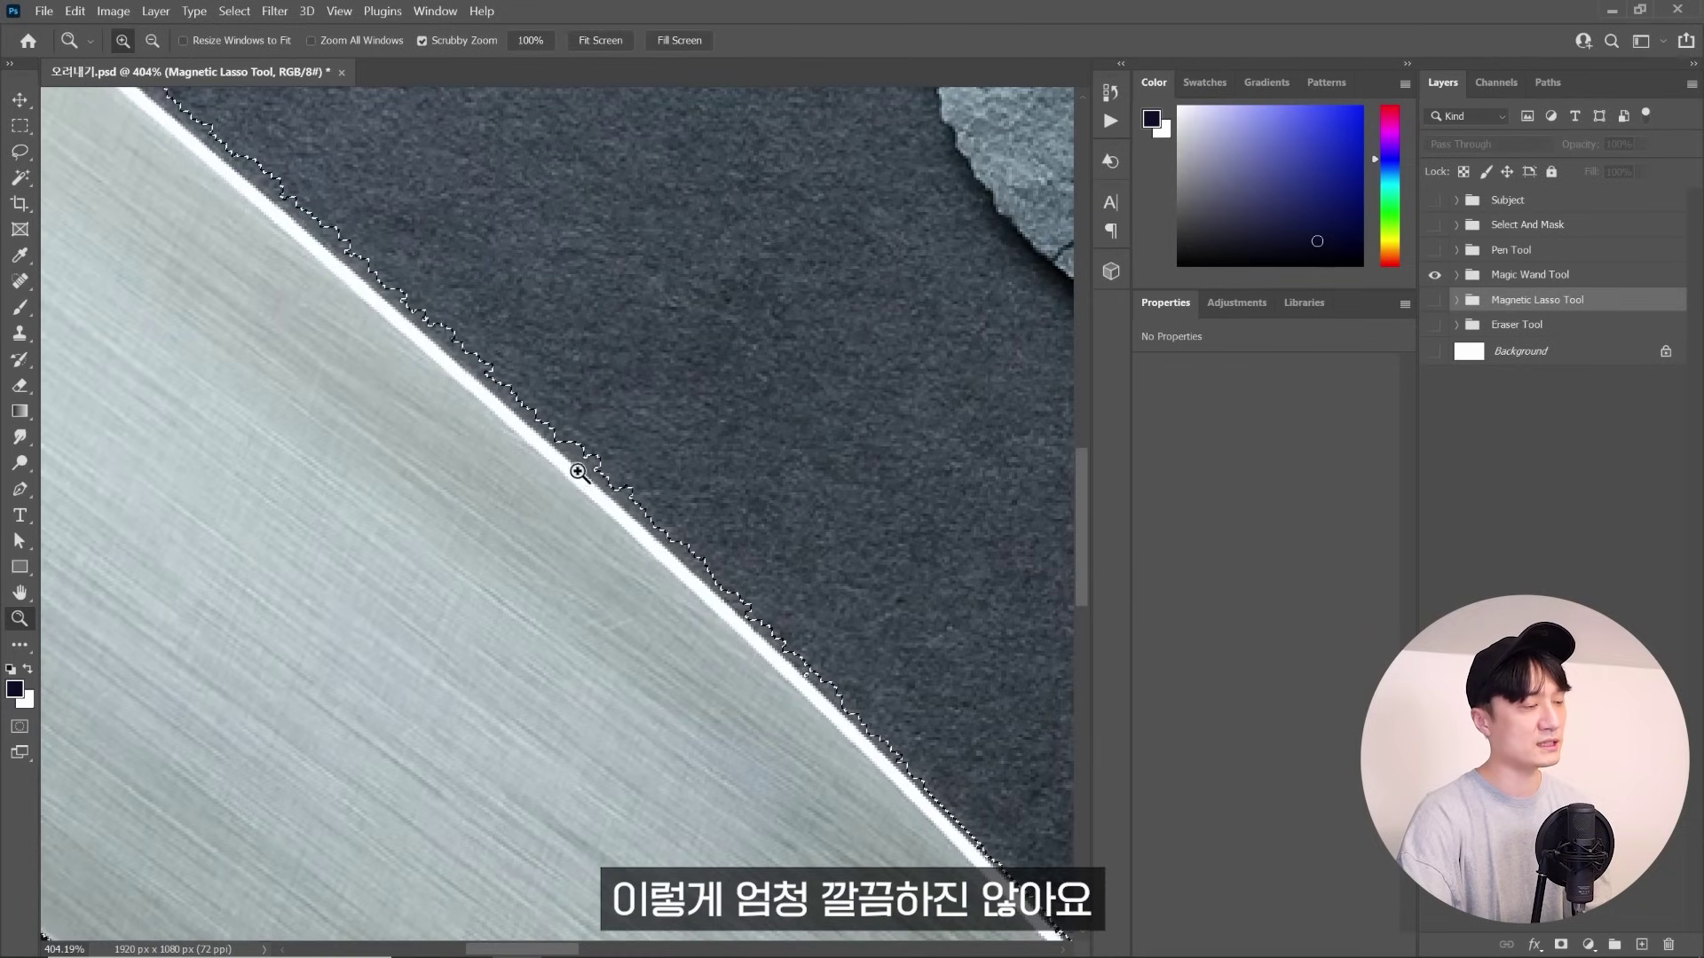
pyautogui.scroll(-3, 579, 472)
pyautogui.press('w')
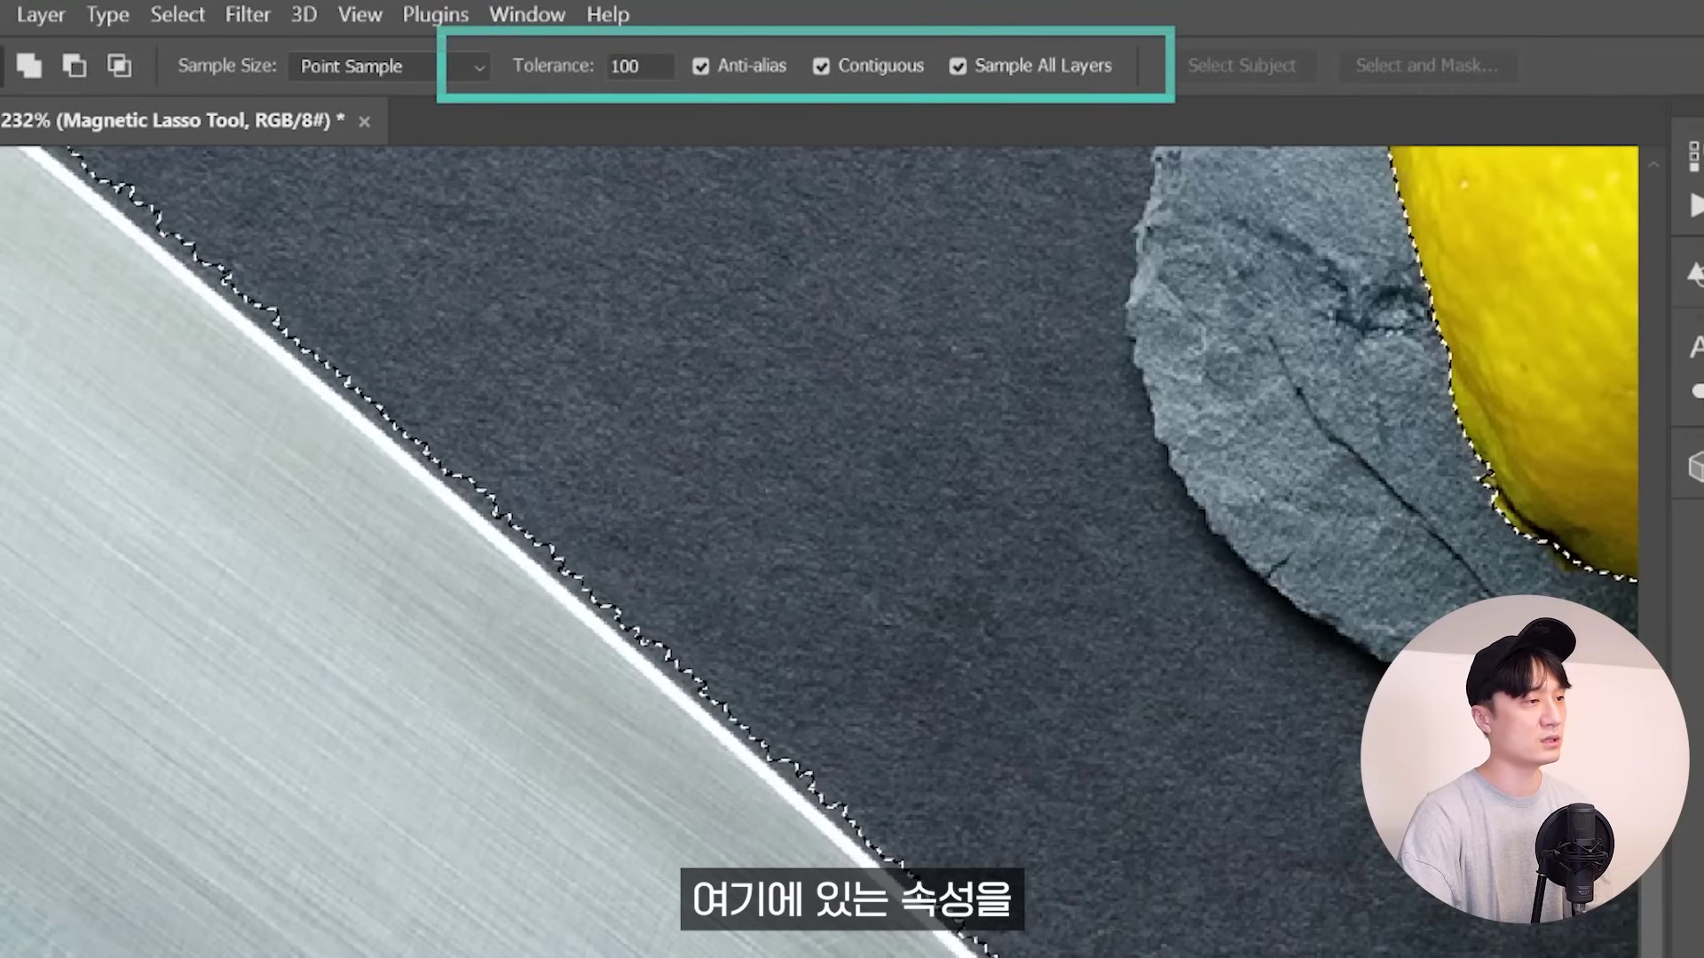
pyautogui.press('z')
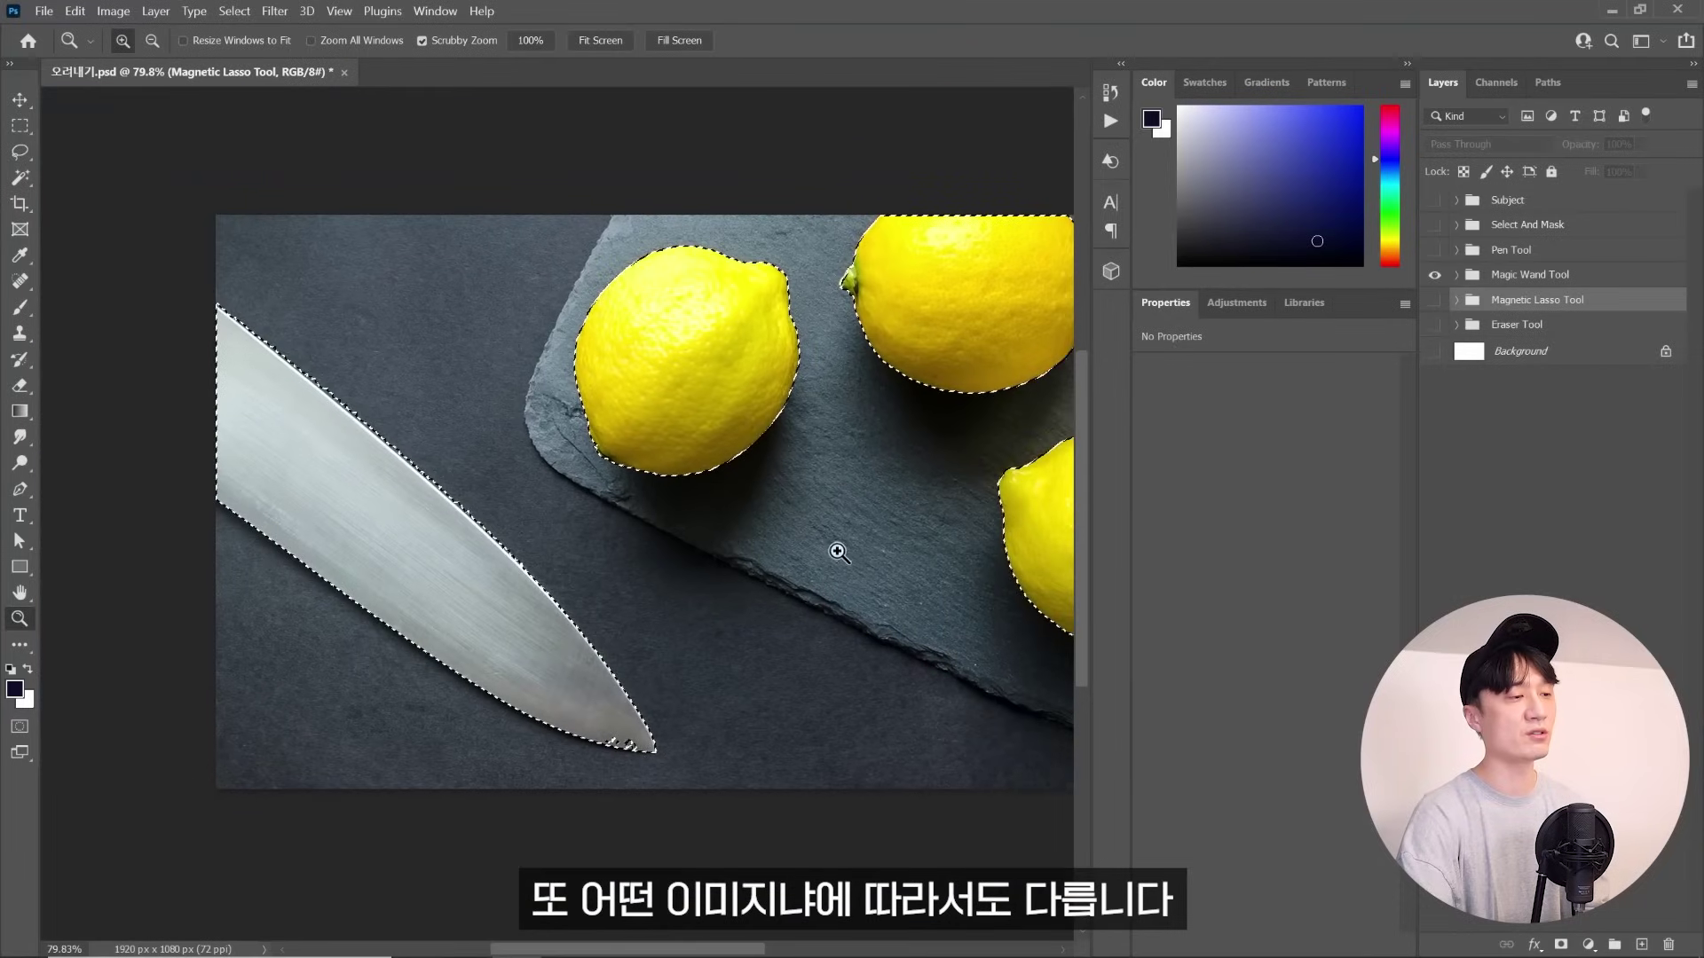
pyautogui.moveTo(838, 552); pyautogui.dragTo(647, 544)
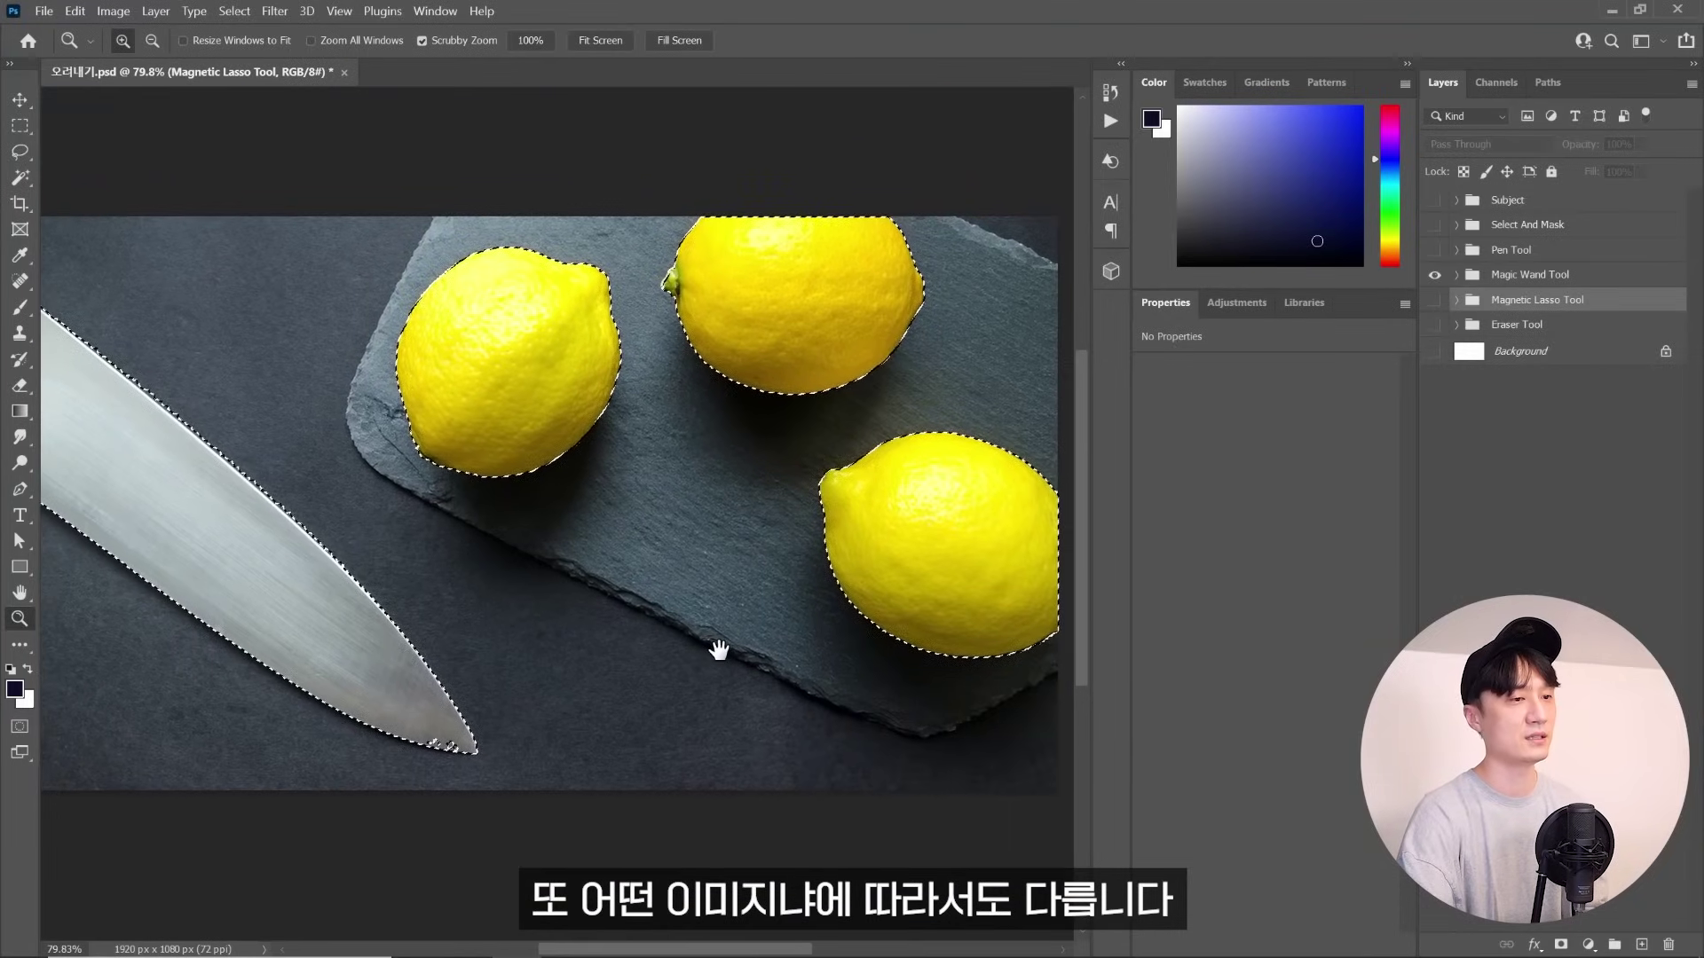
# Mask the pexels-lukas-952369 photo layer to the knife-and-lemons selection
pyautogui.click(1456, 274)
pyautogui.click(1509, 301)
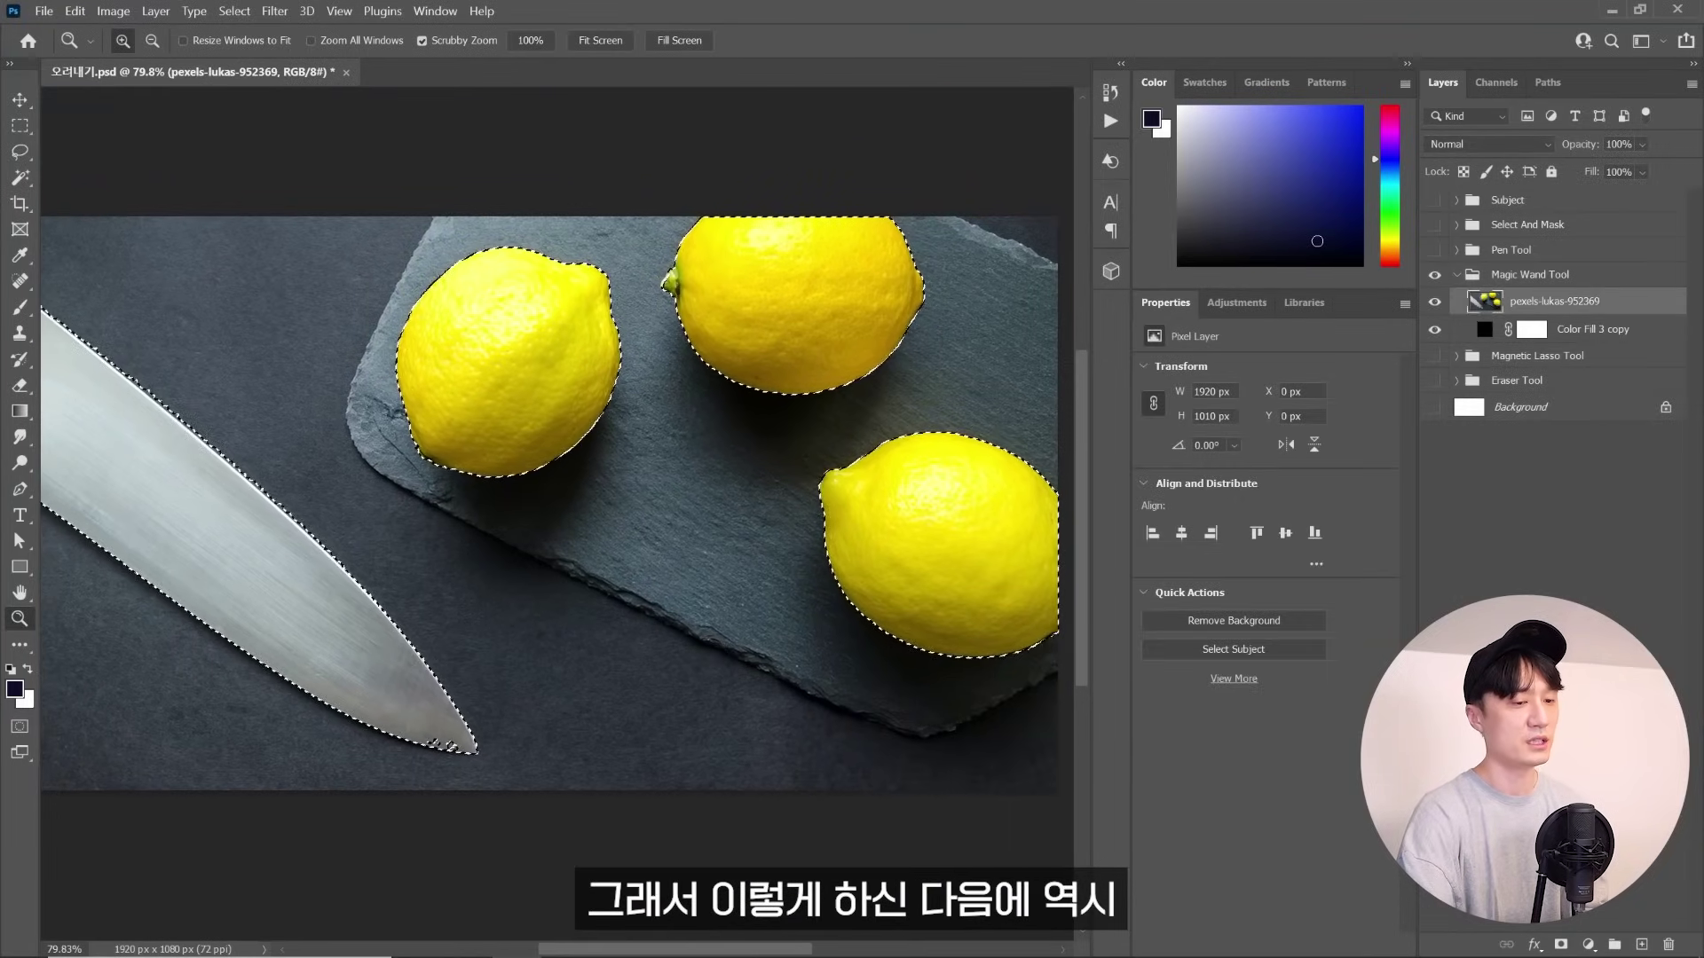
pyautogui.click(1561, 944)
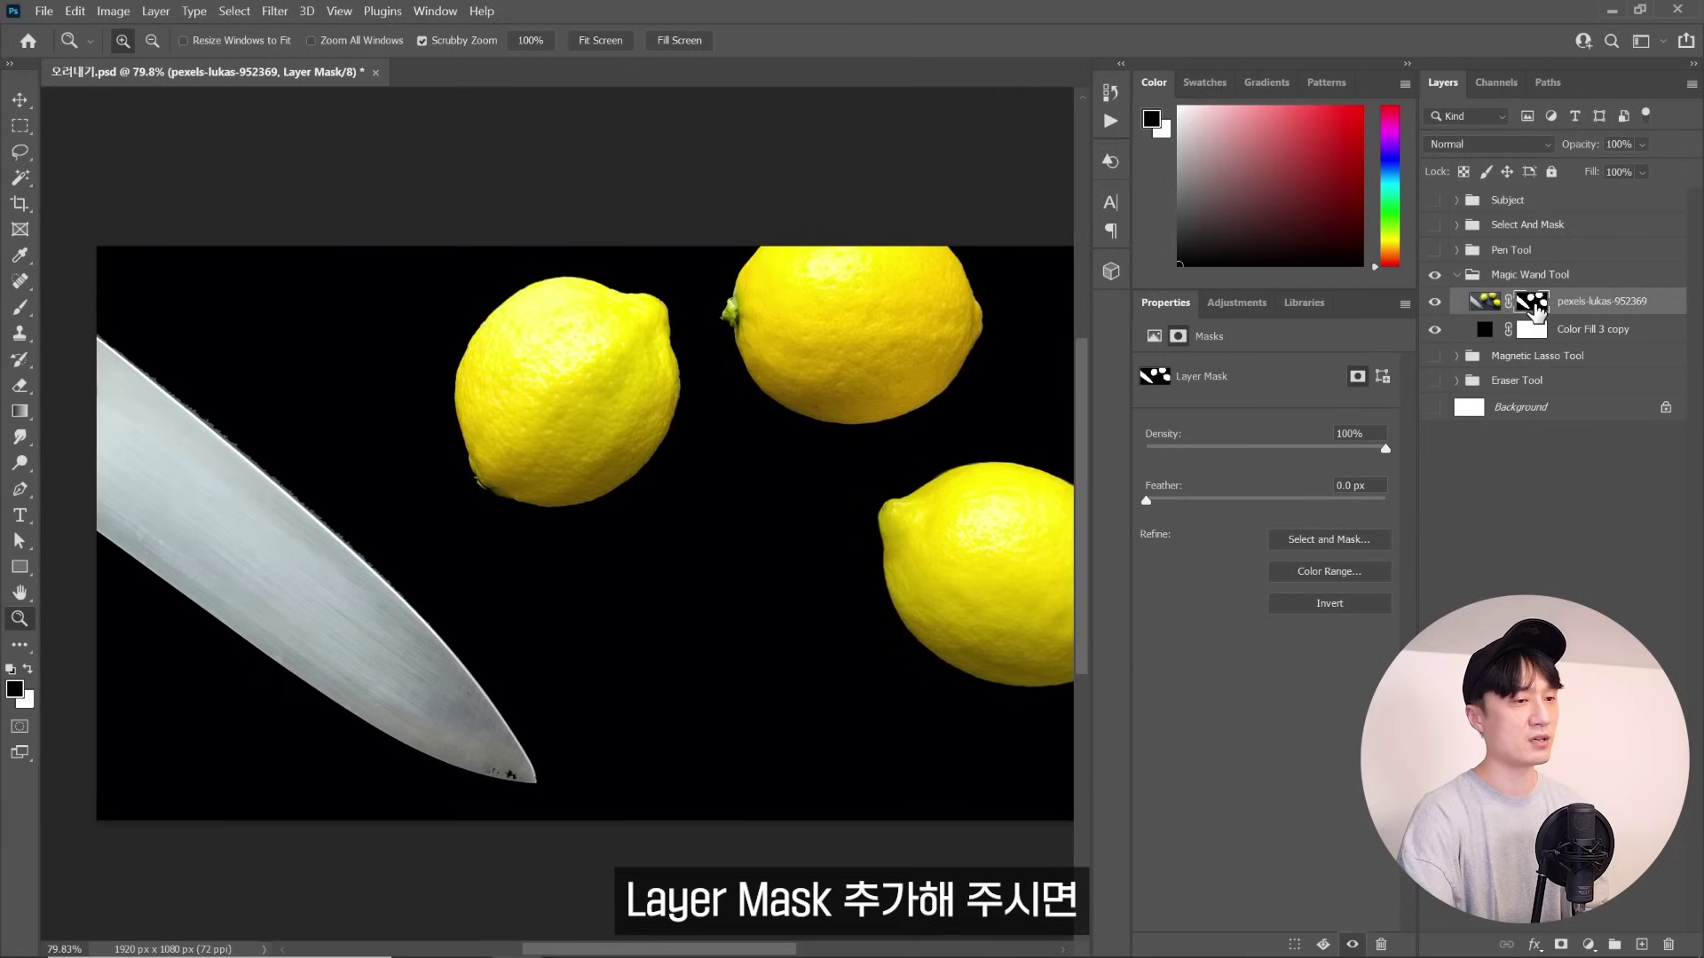
# Change the Color Fill 3 copy background colour to blue
pyautogui.doubleClick(1483, 330)
pyautogui.click(1335, 533)
pyautogui.click(1597, 450)
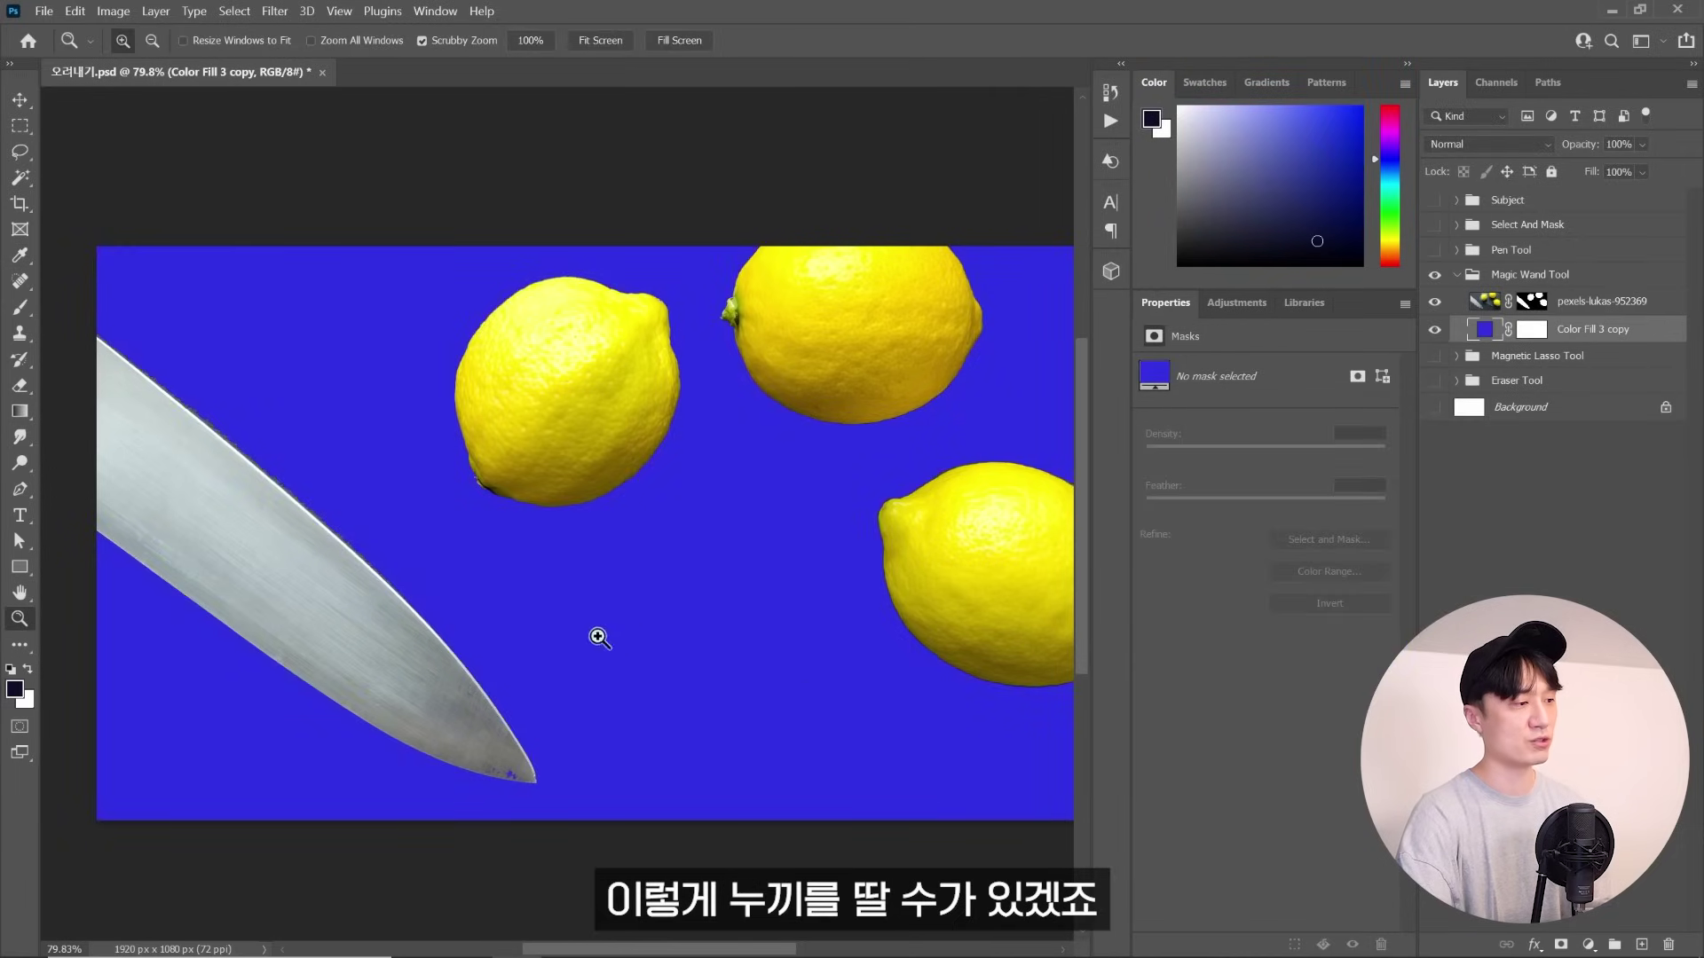
pyautogui.hscroll(2, 692, 568)
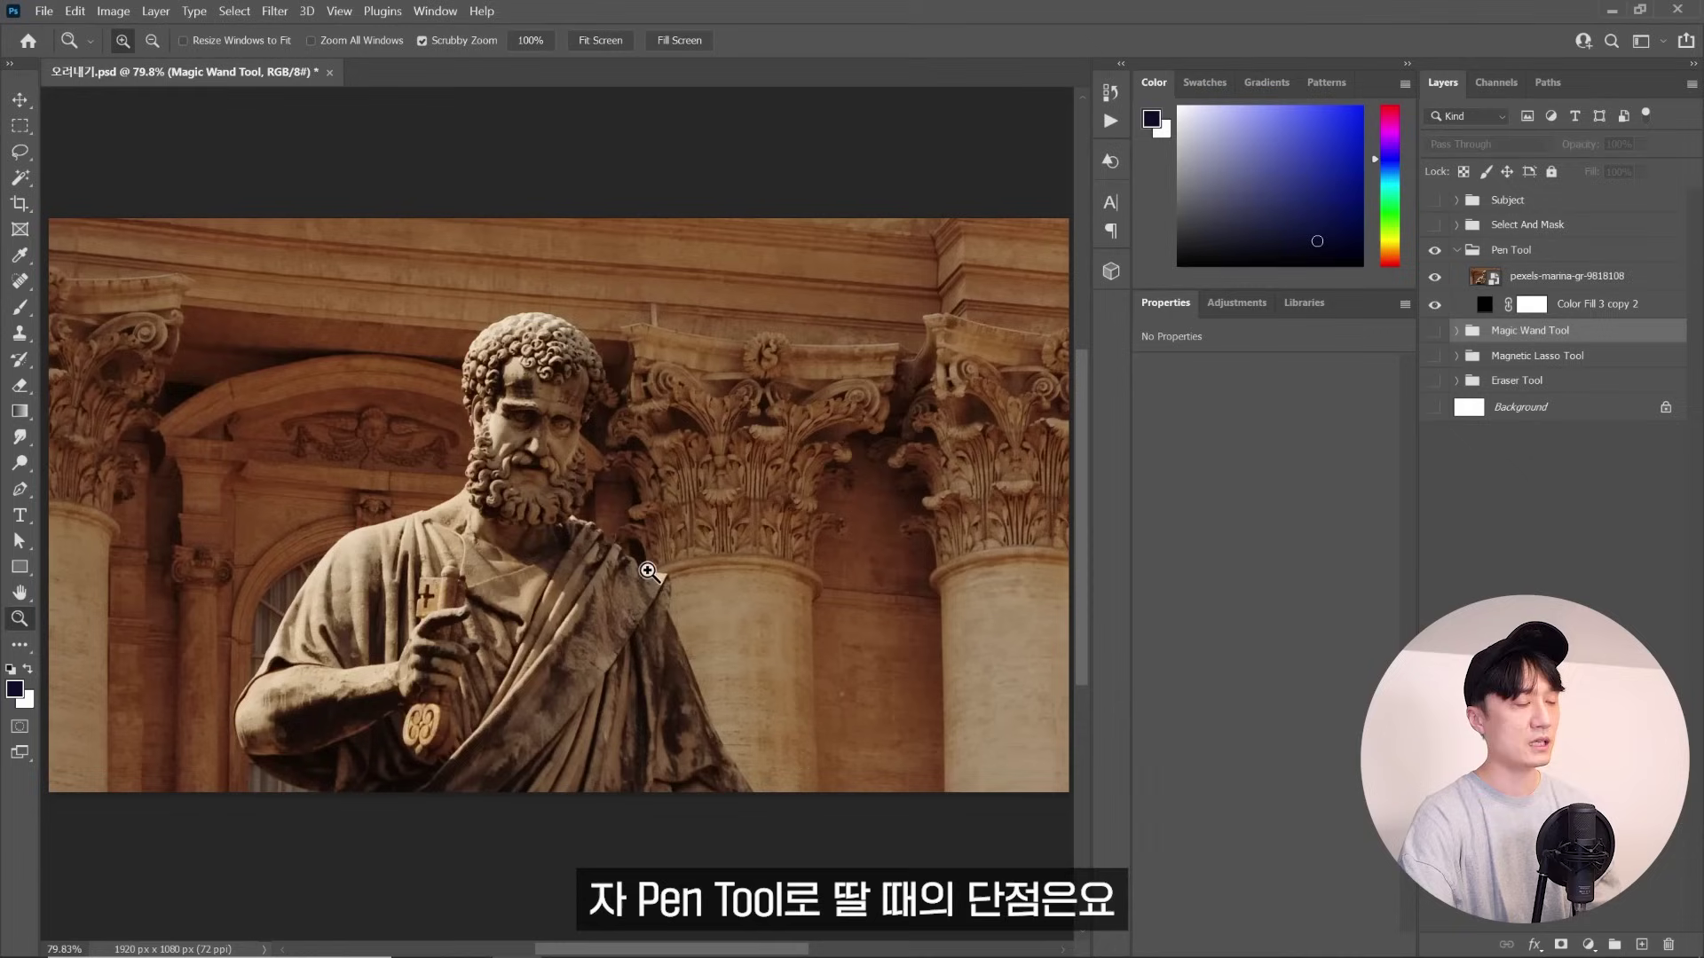
# Zoom on the statue and set the Pen Tool to Shape mode, no fill, red 5 px stroke
pyautogui.moveTo(672, 528); pyautogui.dragTo(701, 525)
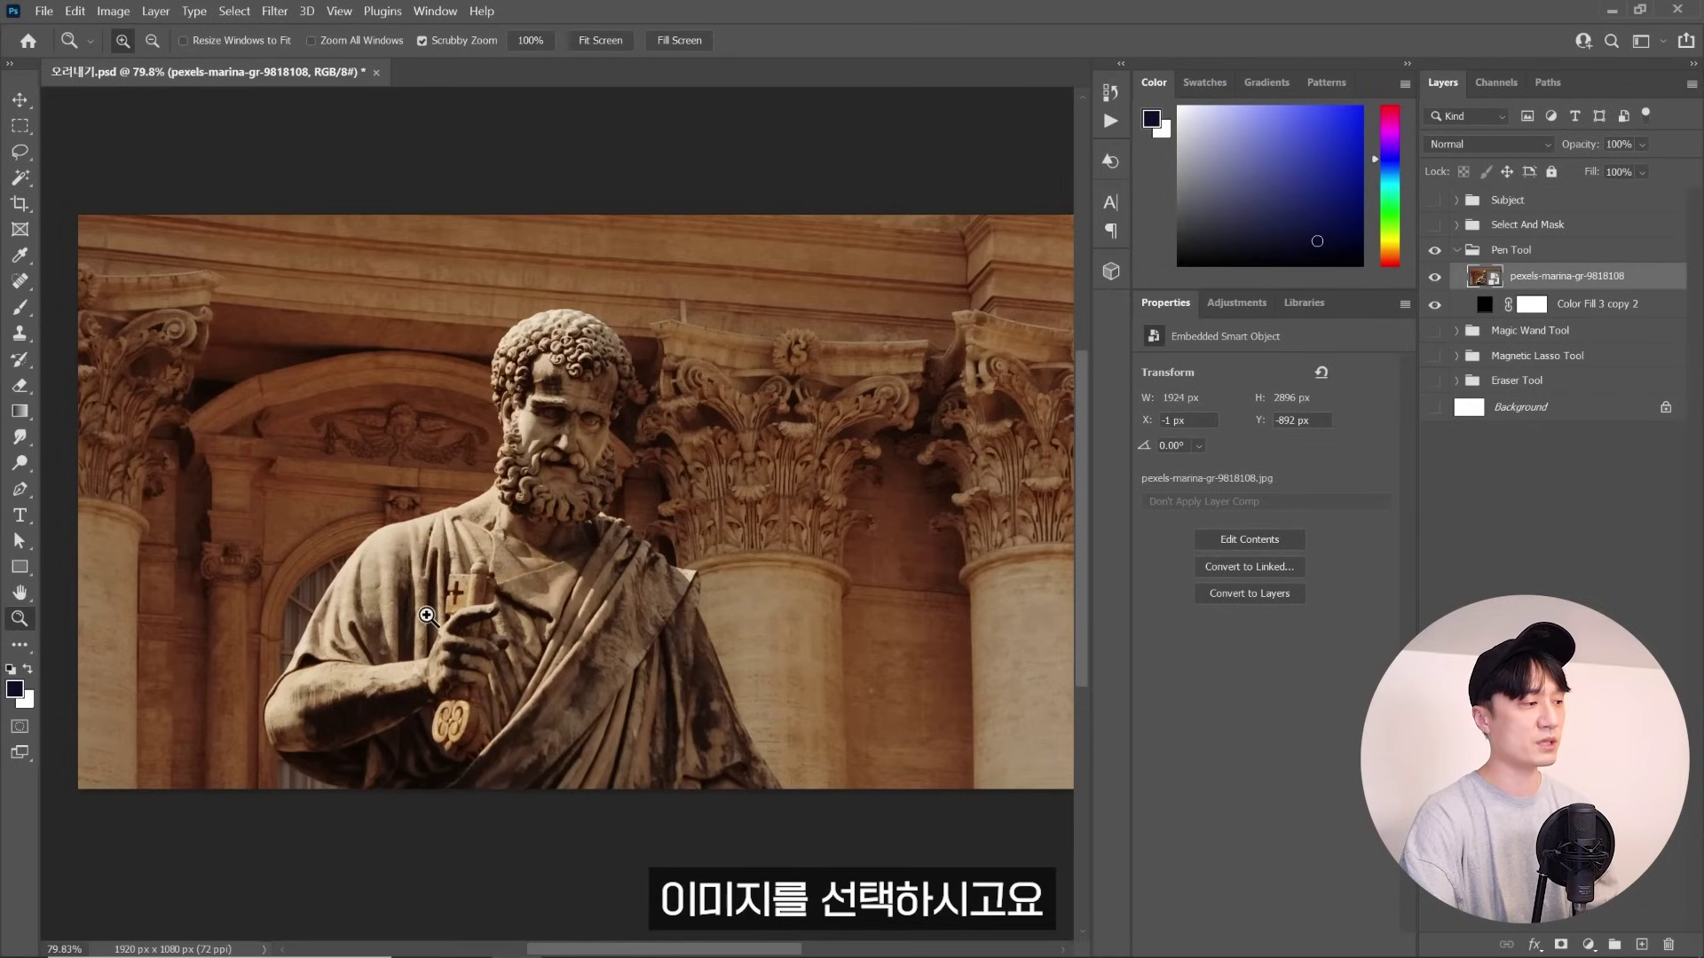
pyautogui.moveTo(427, 615); pyautogui.dragTo(564, 540)
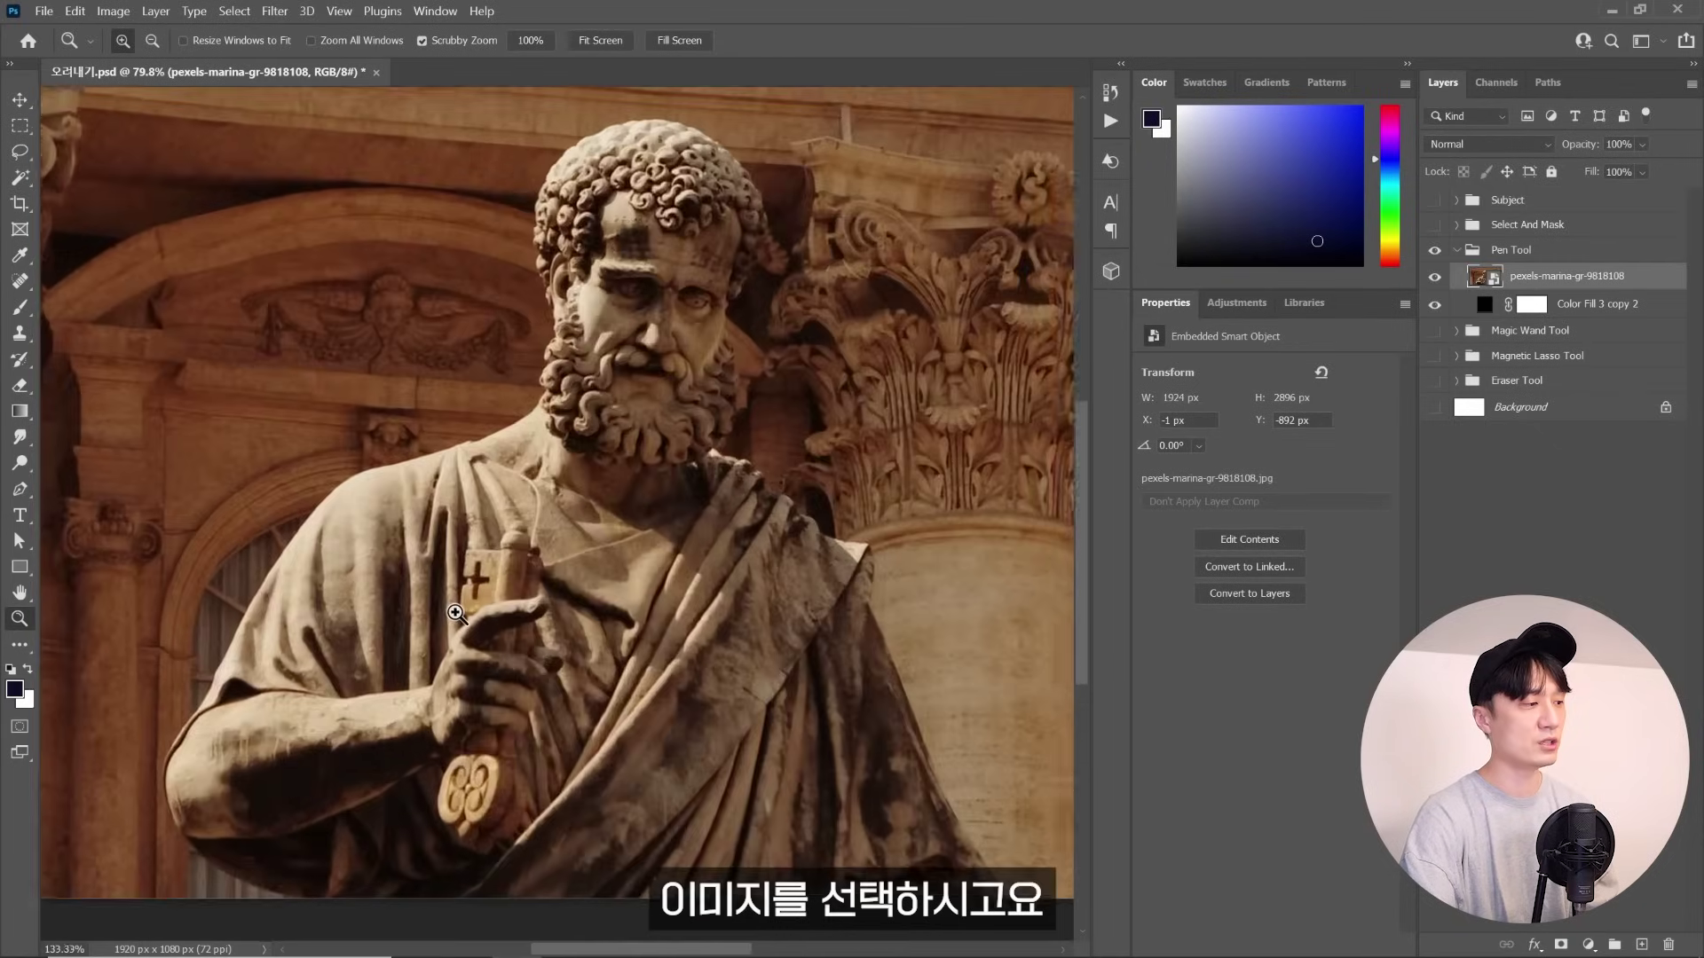
pyautogui.click(21, 490)
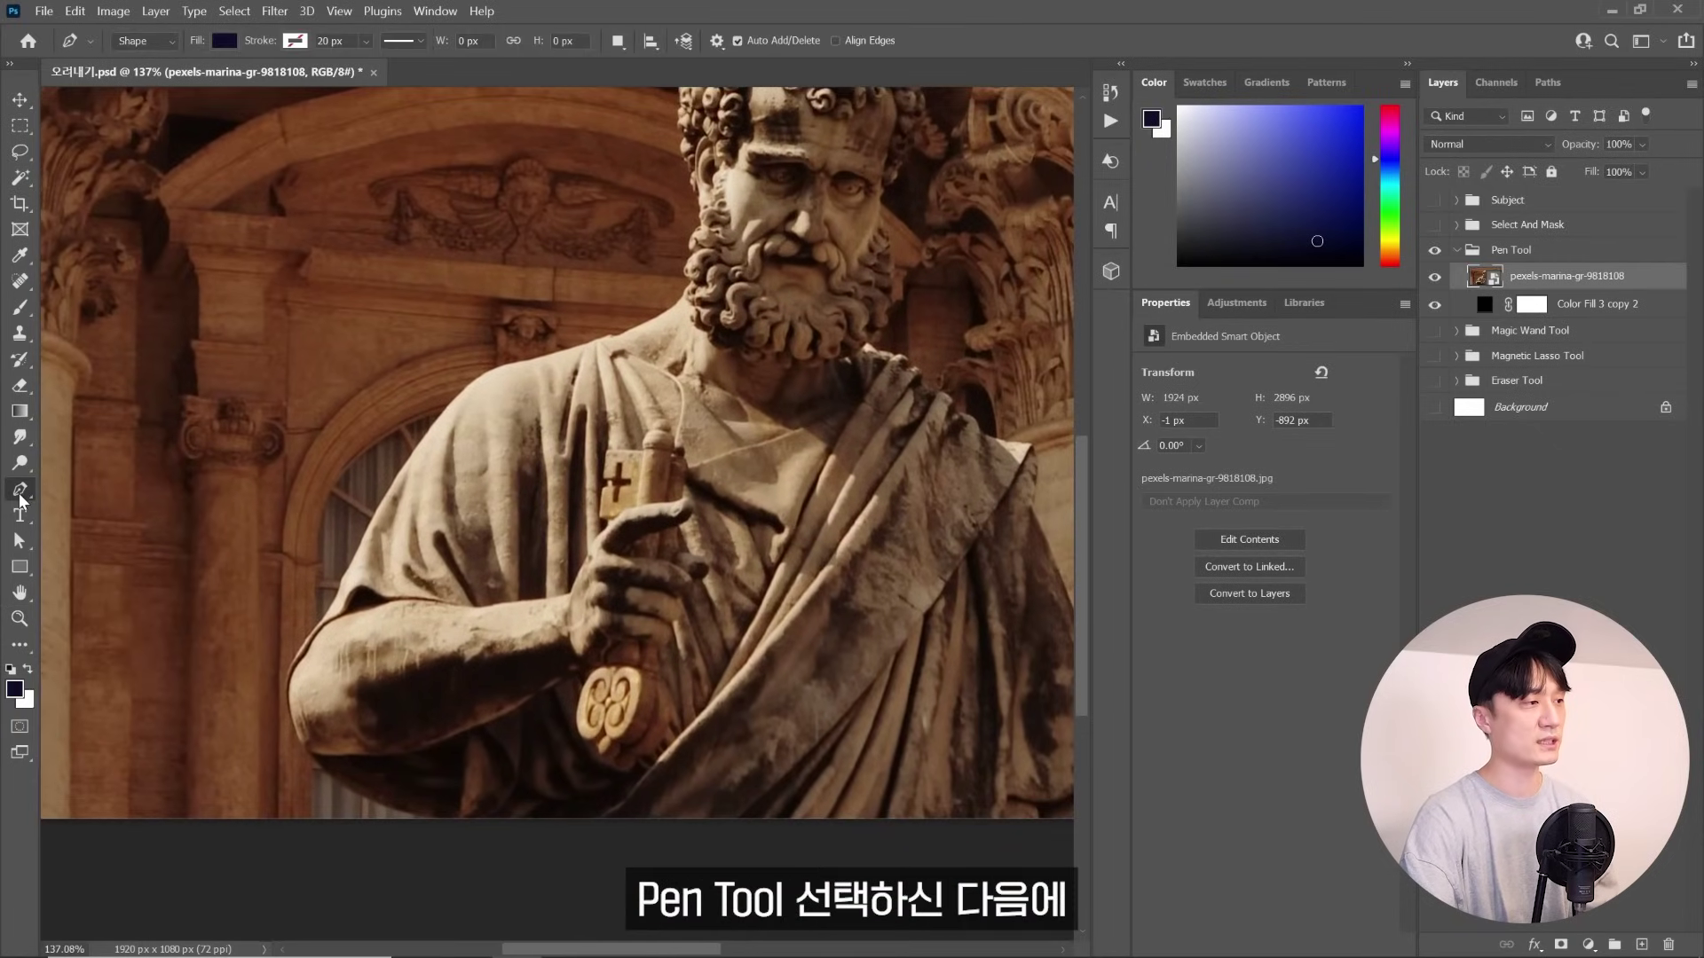
pyautogui.click(264, 86)
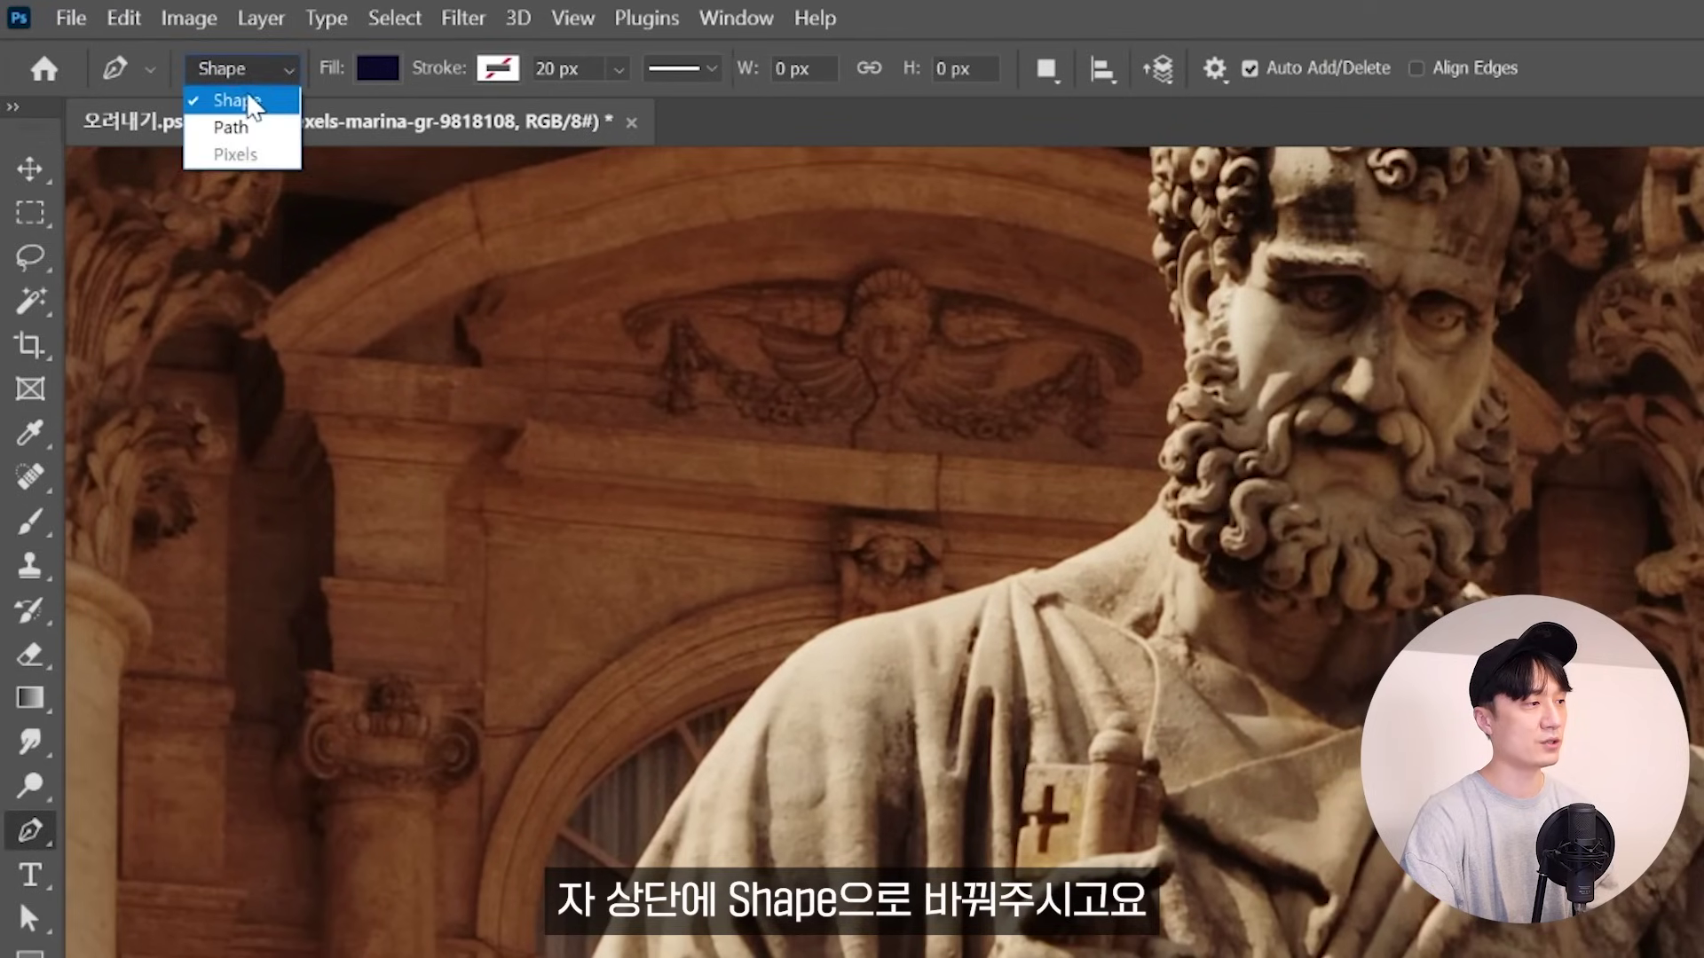
pyautogui.click(377, 68)
pyautogui.click(182, 133)
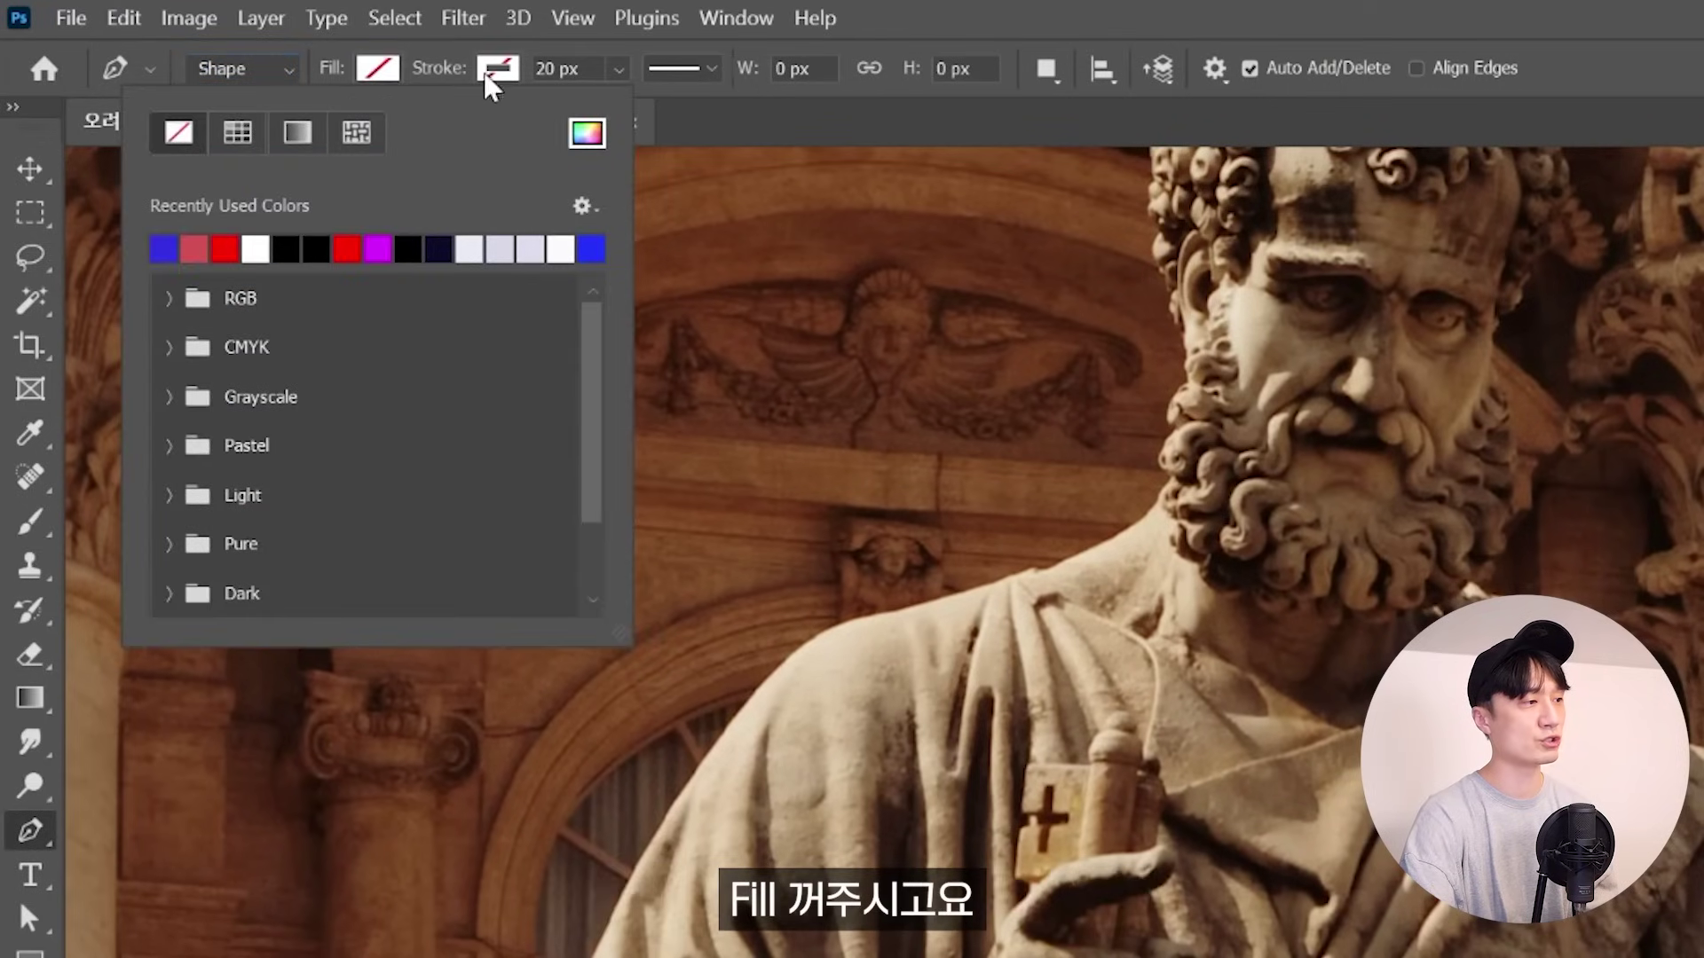
pyautogui.click(497, 69)
pyautogui.click(346, 249)
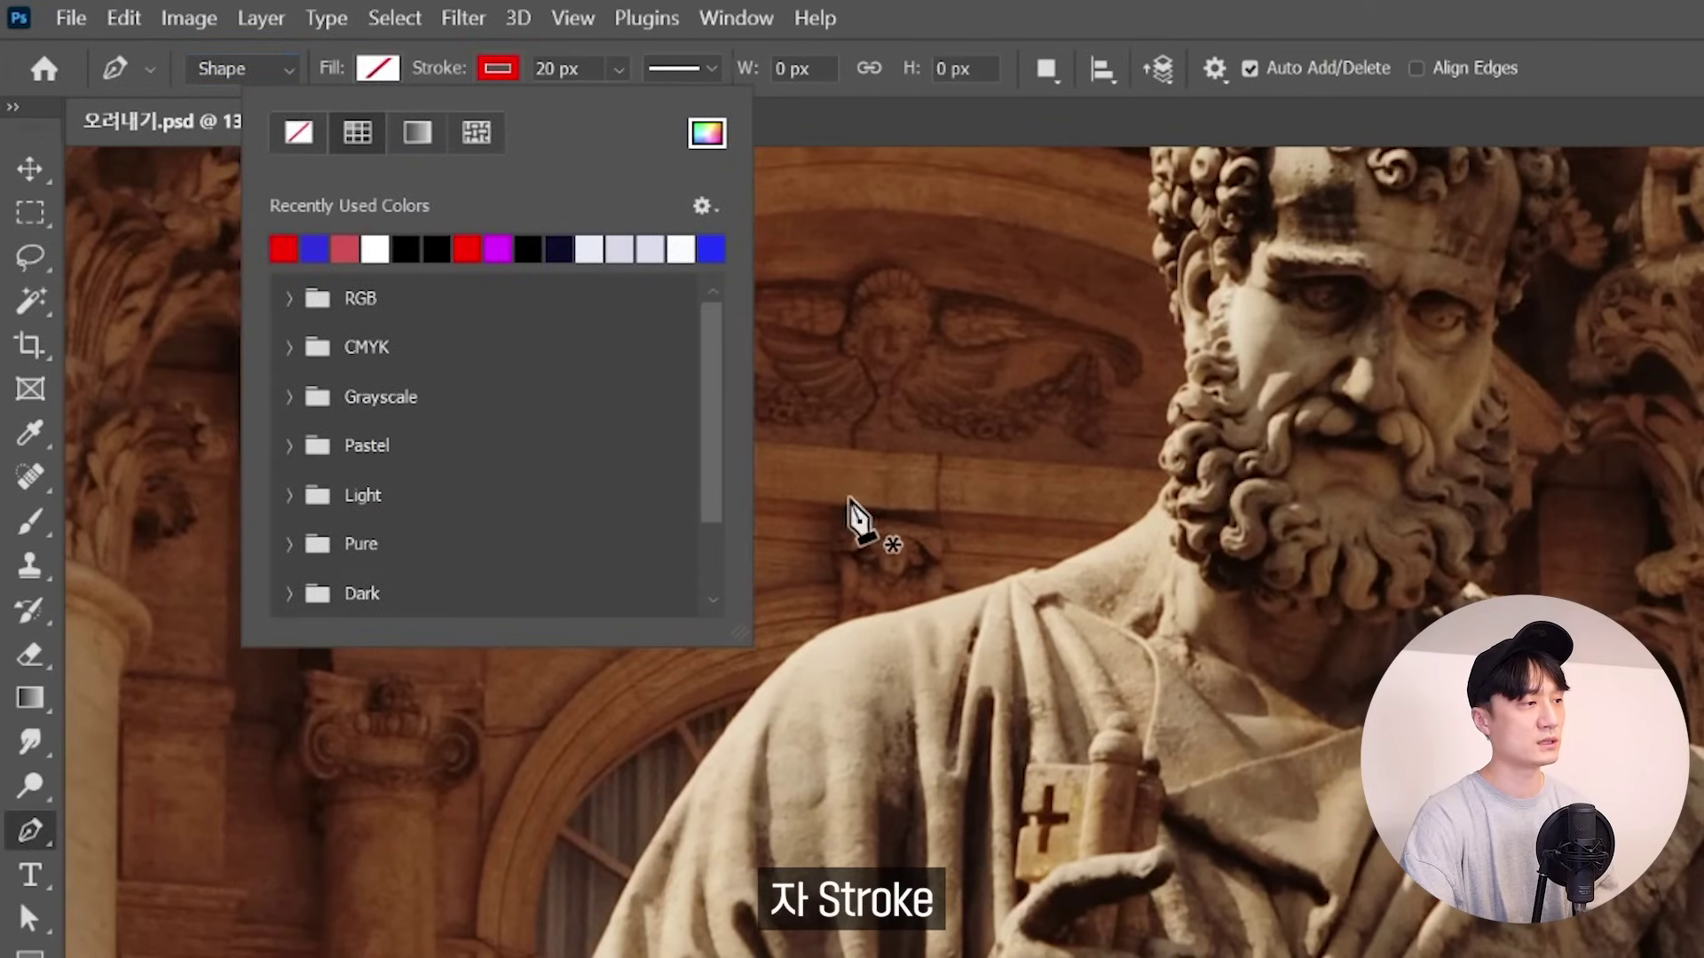
pyautogui.click(559, 75)
pyautogui.write('5')
pyautogui.press('Return')
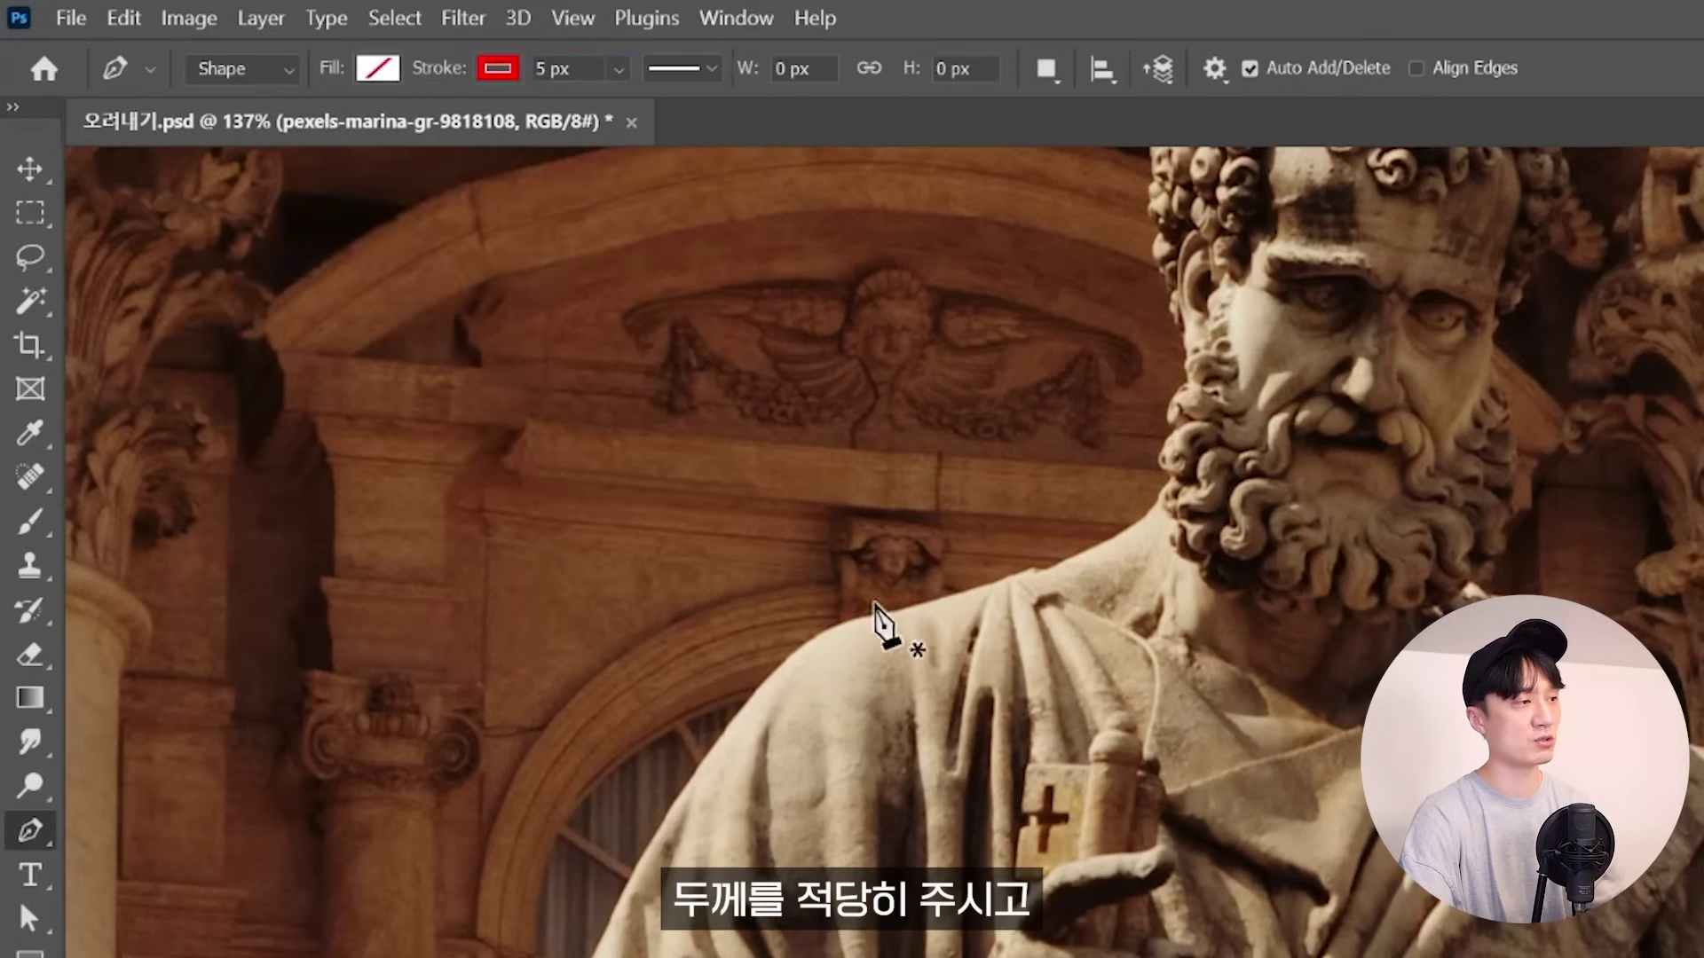
# Zoom in on the arm and start the pen path up the arm toward the shoulder
pyautogui.moveTo(852, 772); pyautogui.dragTo(867, 570)
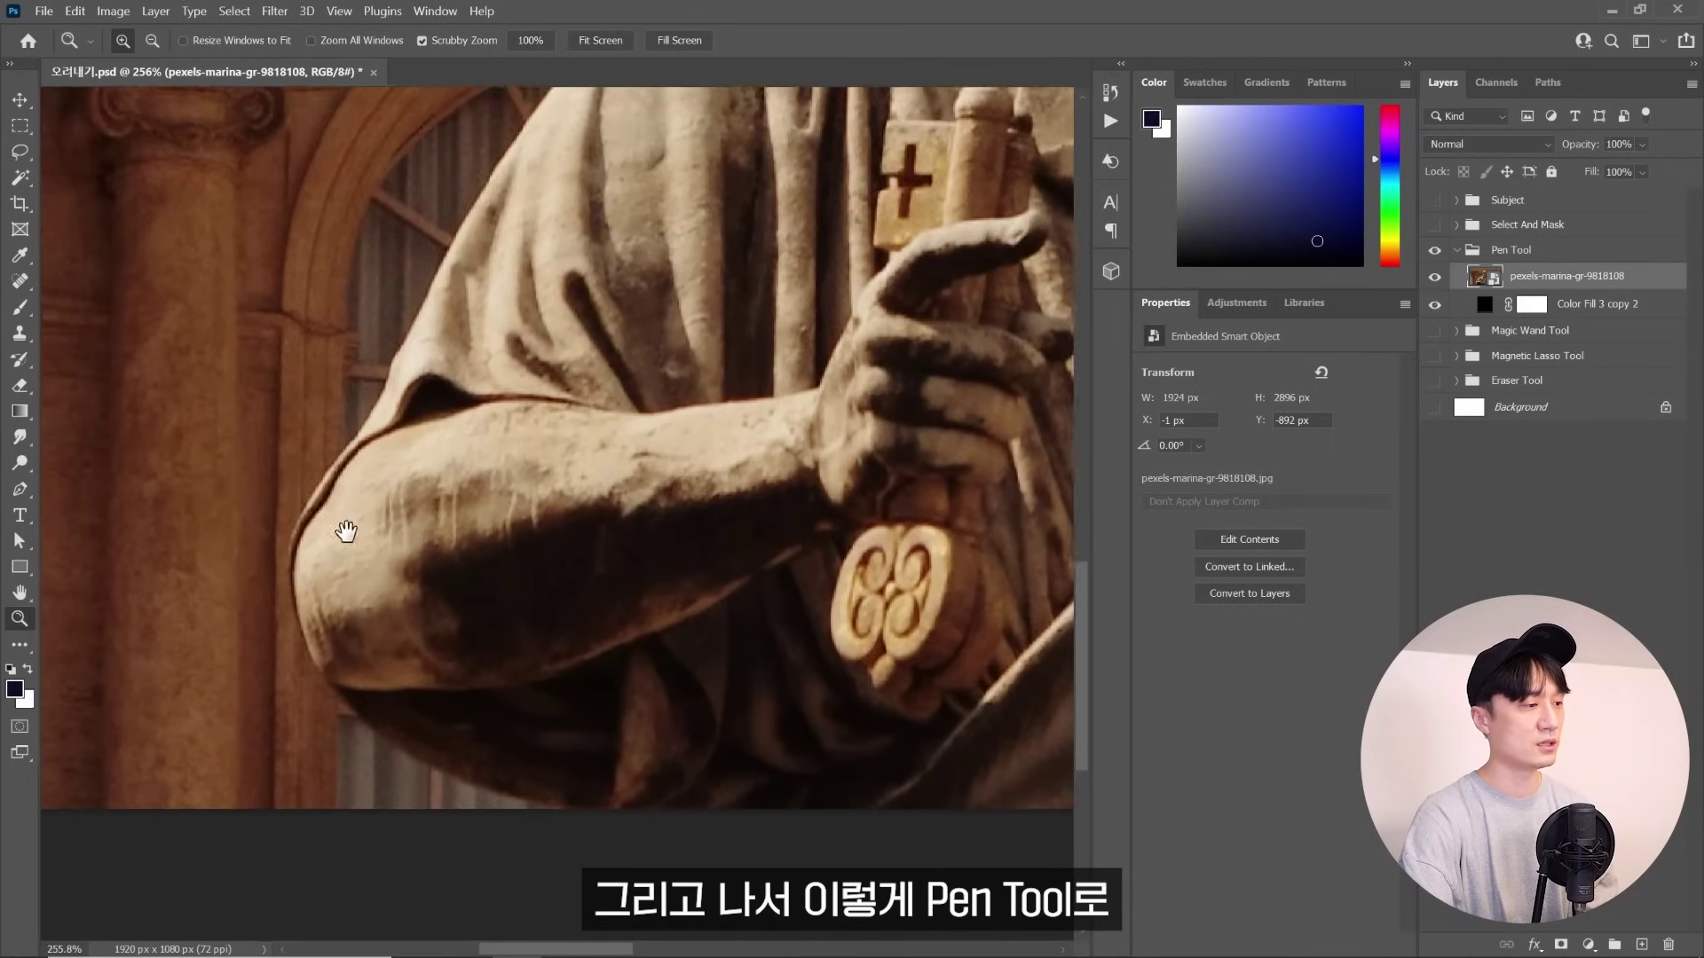
pyautogui.click(347, 531)
pyautogui.press('p')
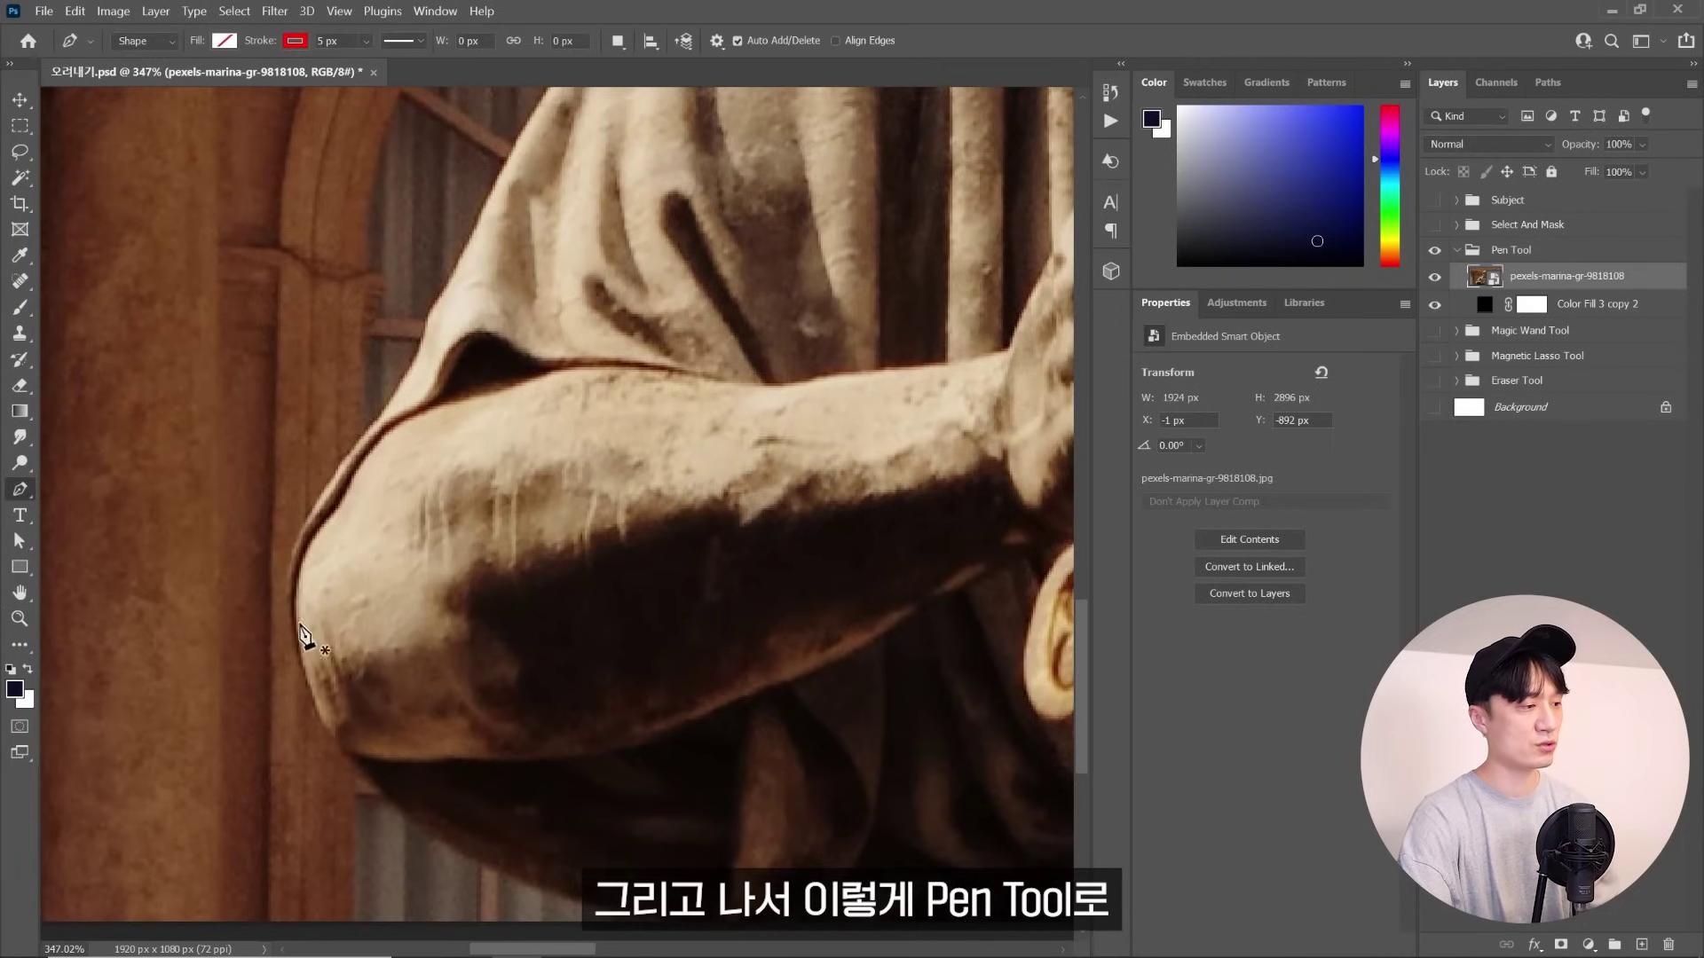
pyautogui.click(294, 637)
pyautogui.click(335, 477)
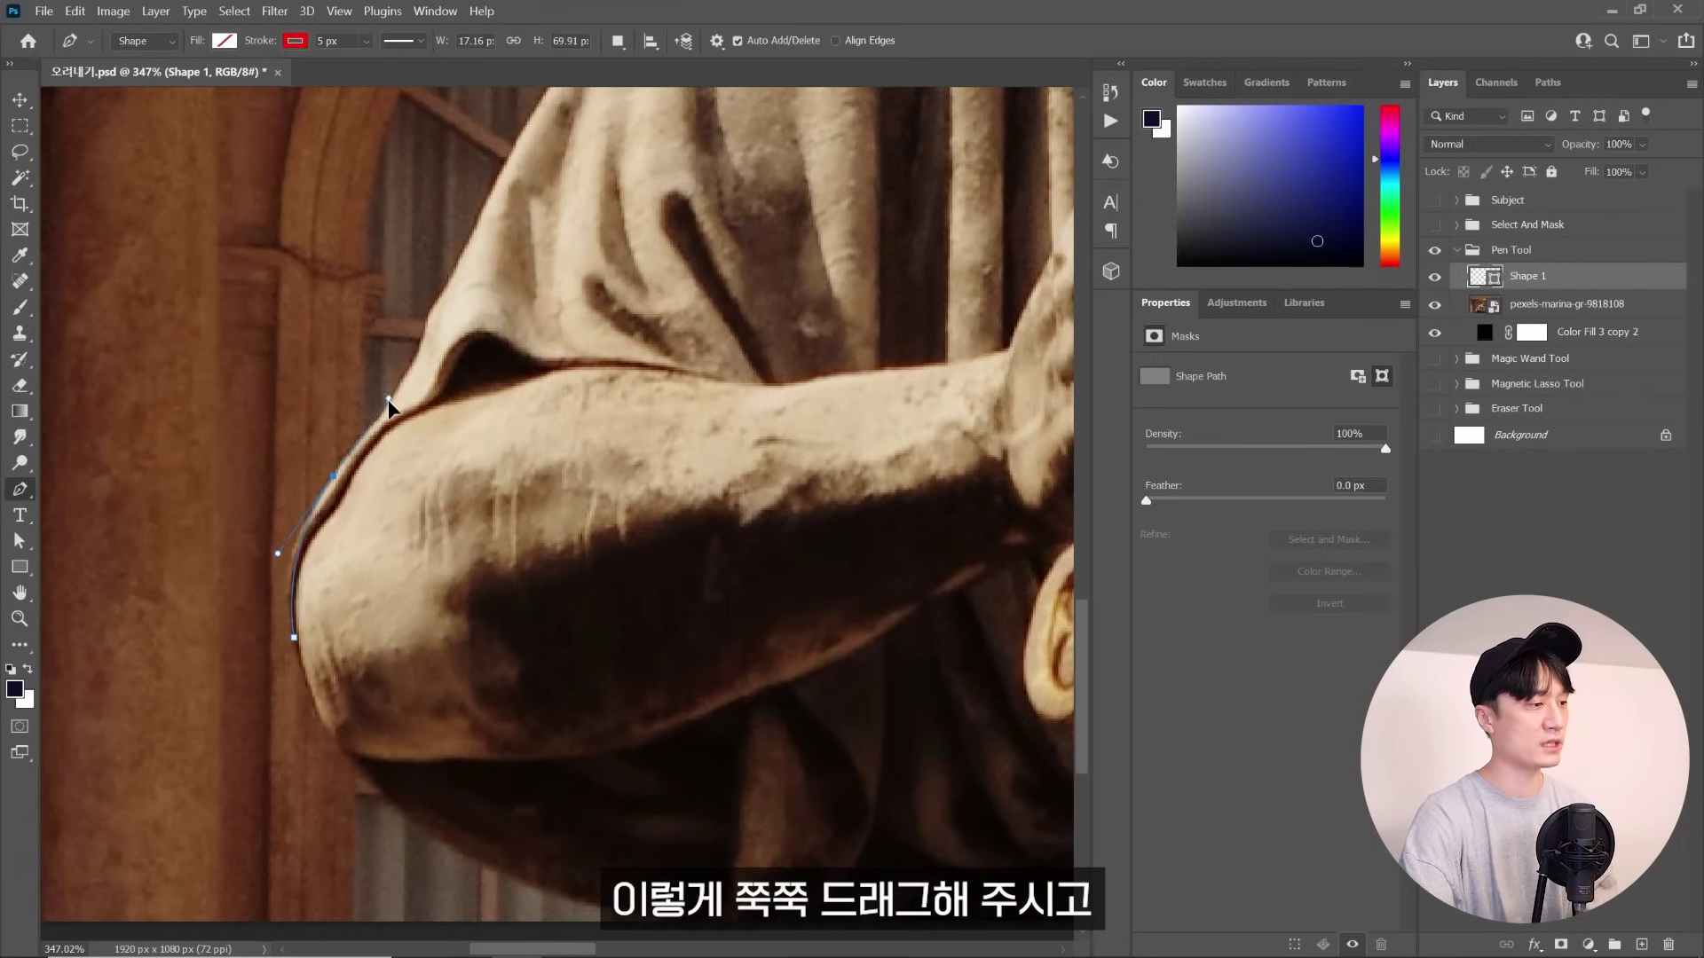
pyautogui.moveTo(434, 282); pyautogui.dragTo(438, 271)
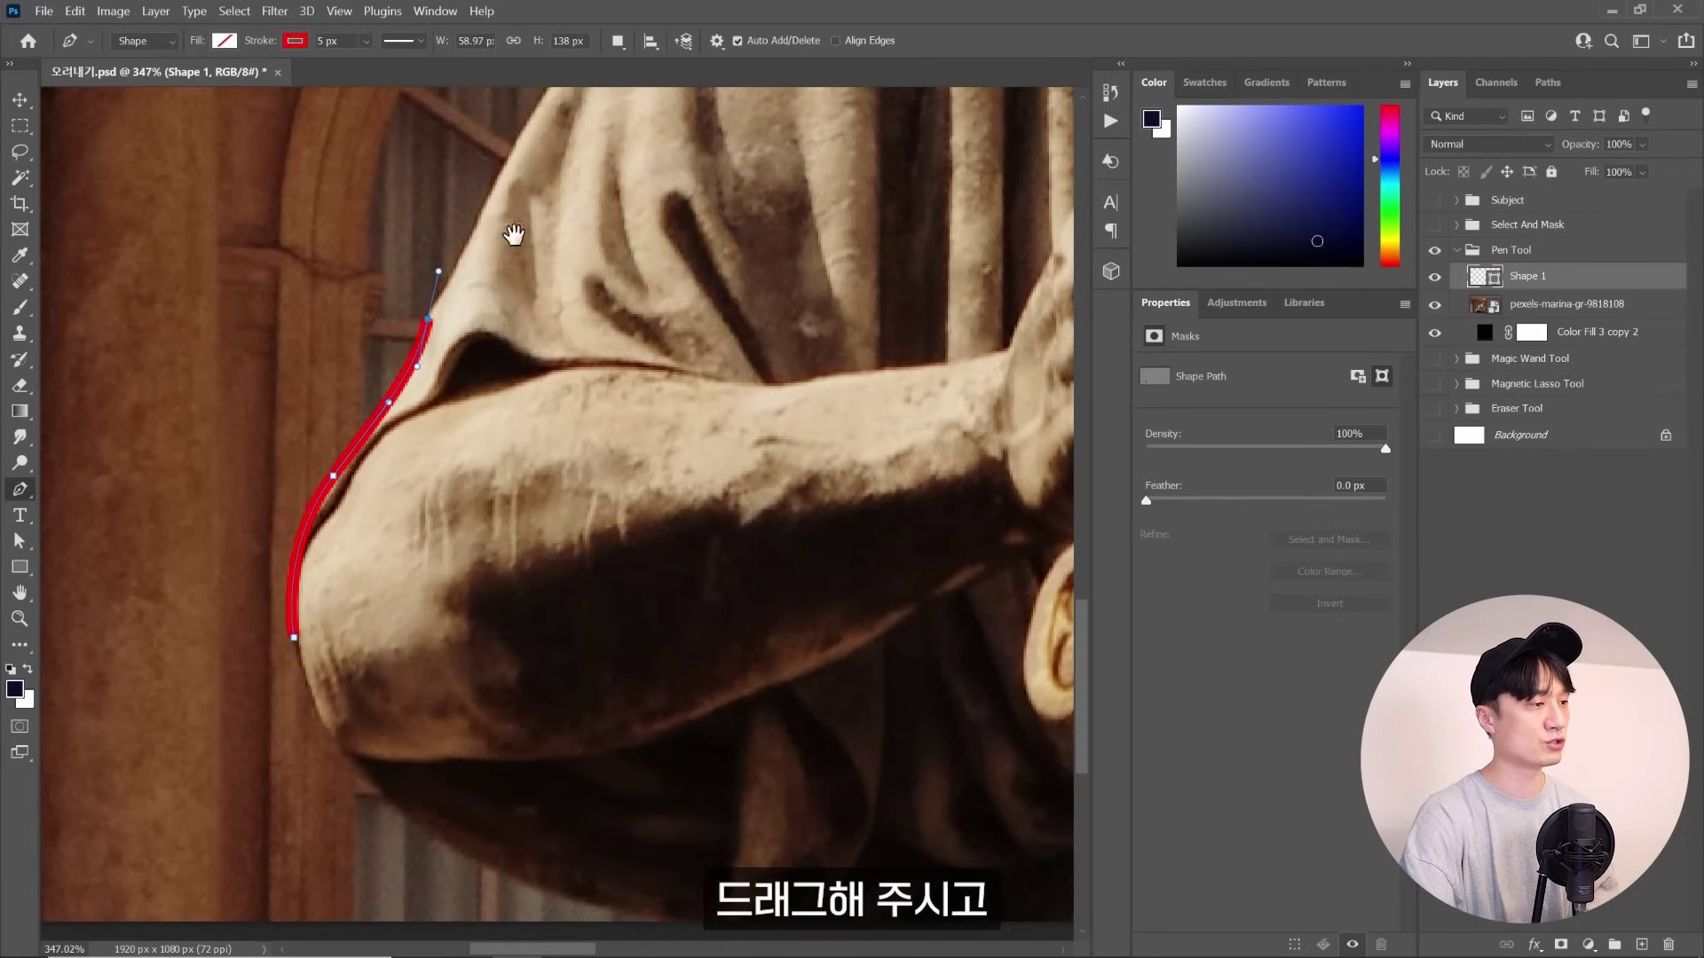
pyautogui.moveTo(510, 219); pyautogui.dragTo(443, 415)
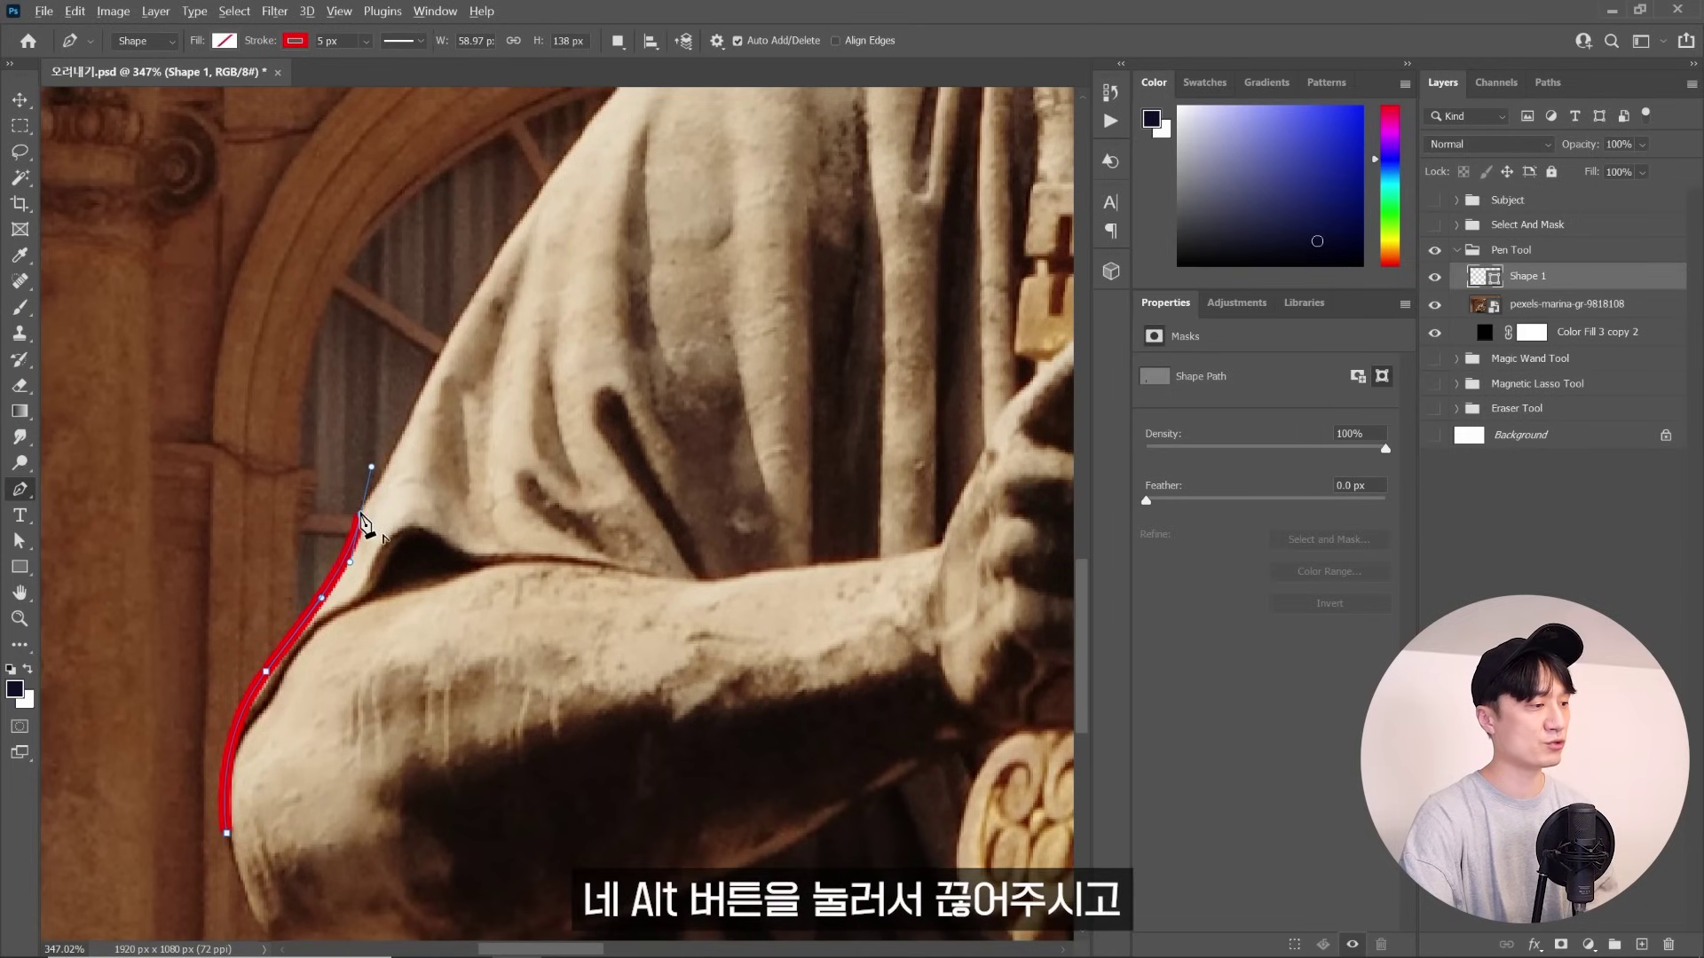
pyautogui.moveTo(513, 266); pyautogui.dragTo(302, 634)
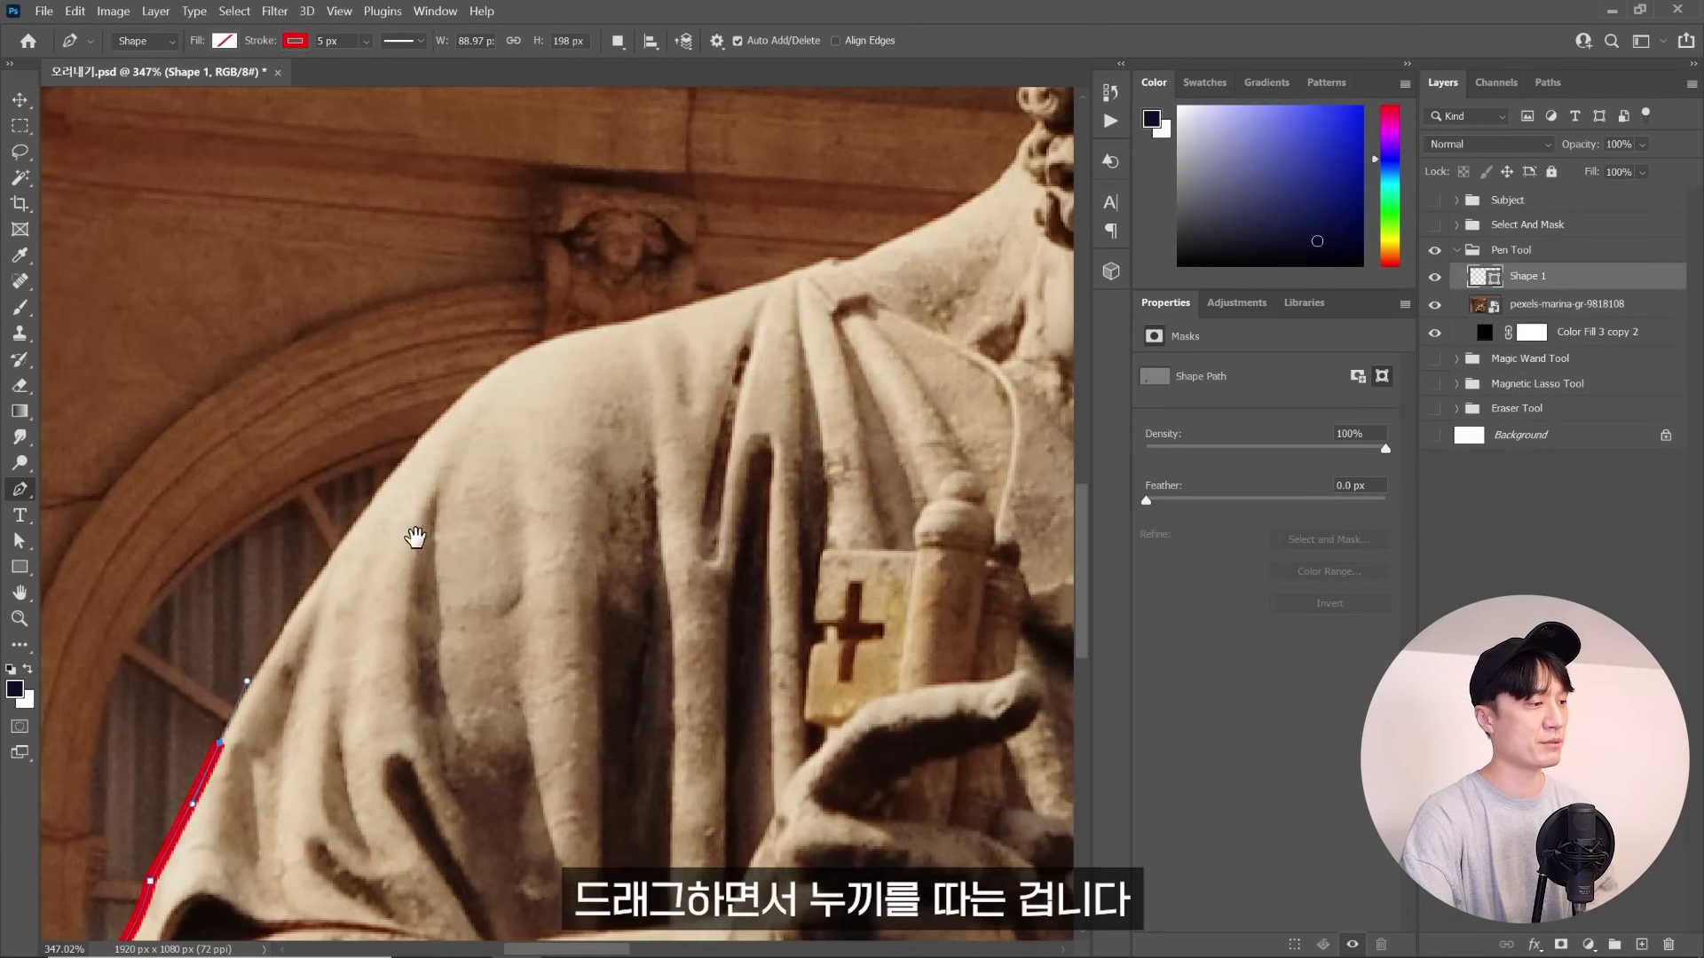
pyautogui.click(444, 404)
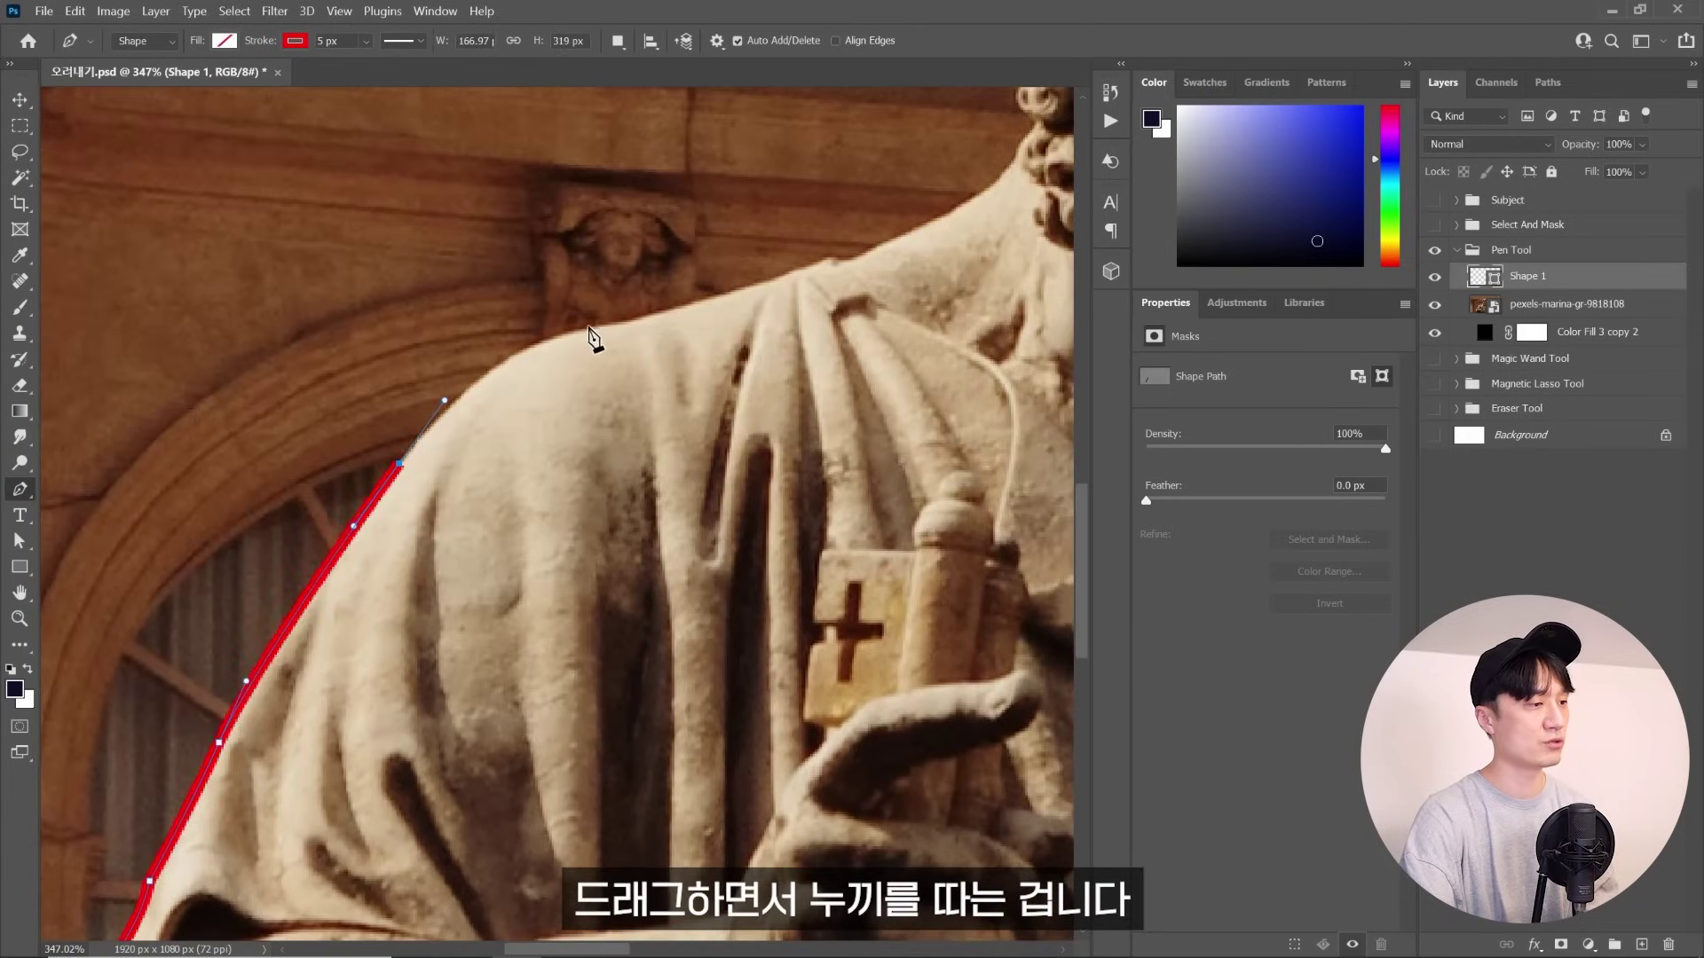
pyautogui.click(685, 308)
# Continue the pen path along the shoulder and up the beard's edge
pyautogui.moveTo(810, 285); pyautogui.dragTo(537, 447)
pyautogui.click(546, 413)
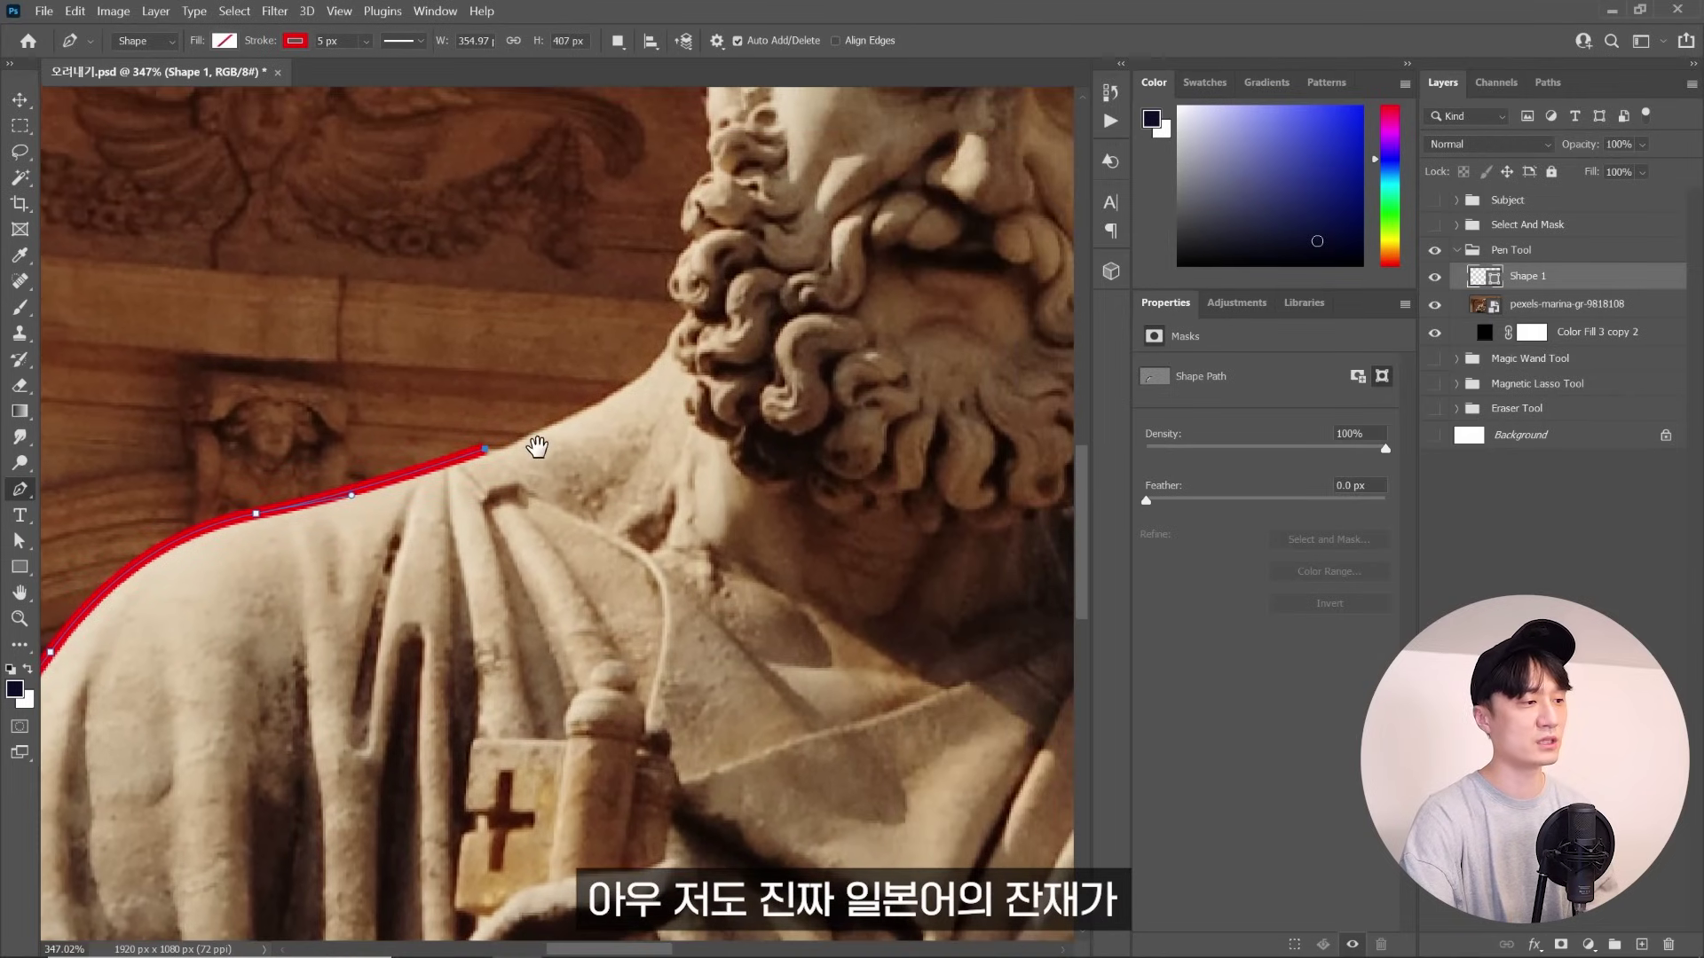
pyautogui.click(686, 316)
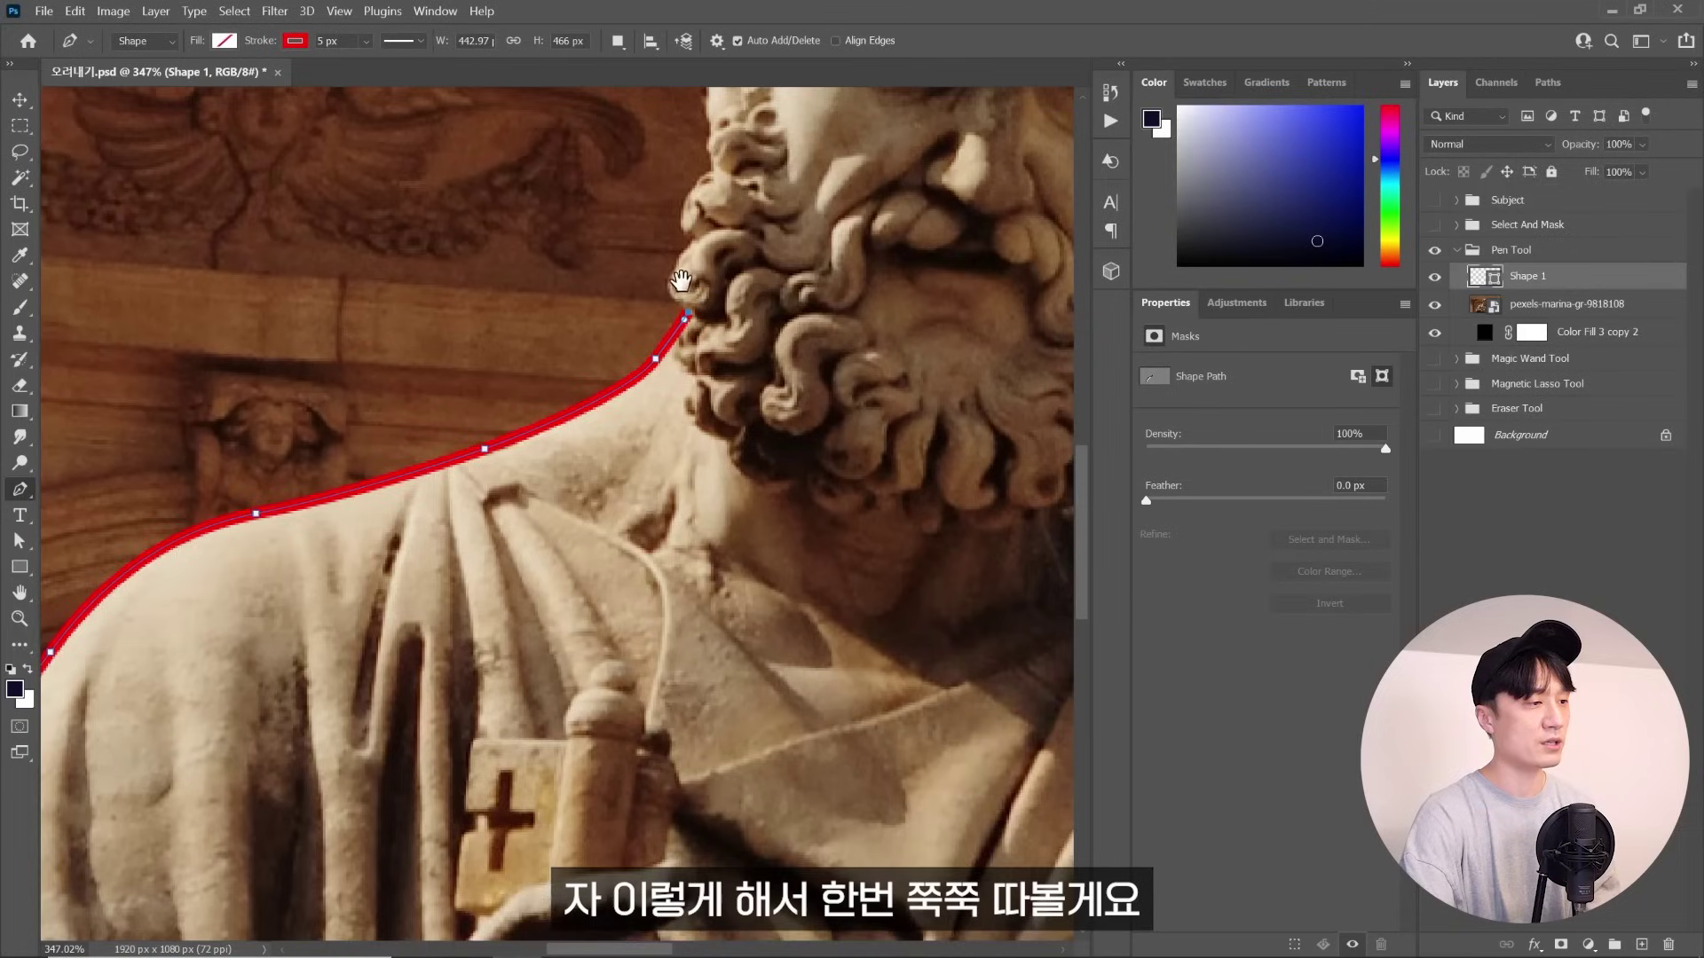
pyautogui.moveTo(679, 282); pyautogui.dragTo(672, 350)
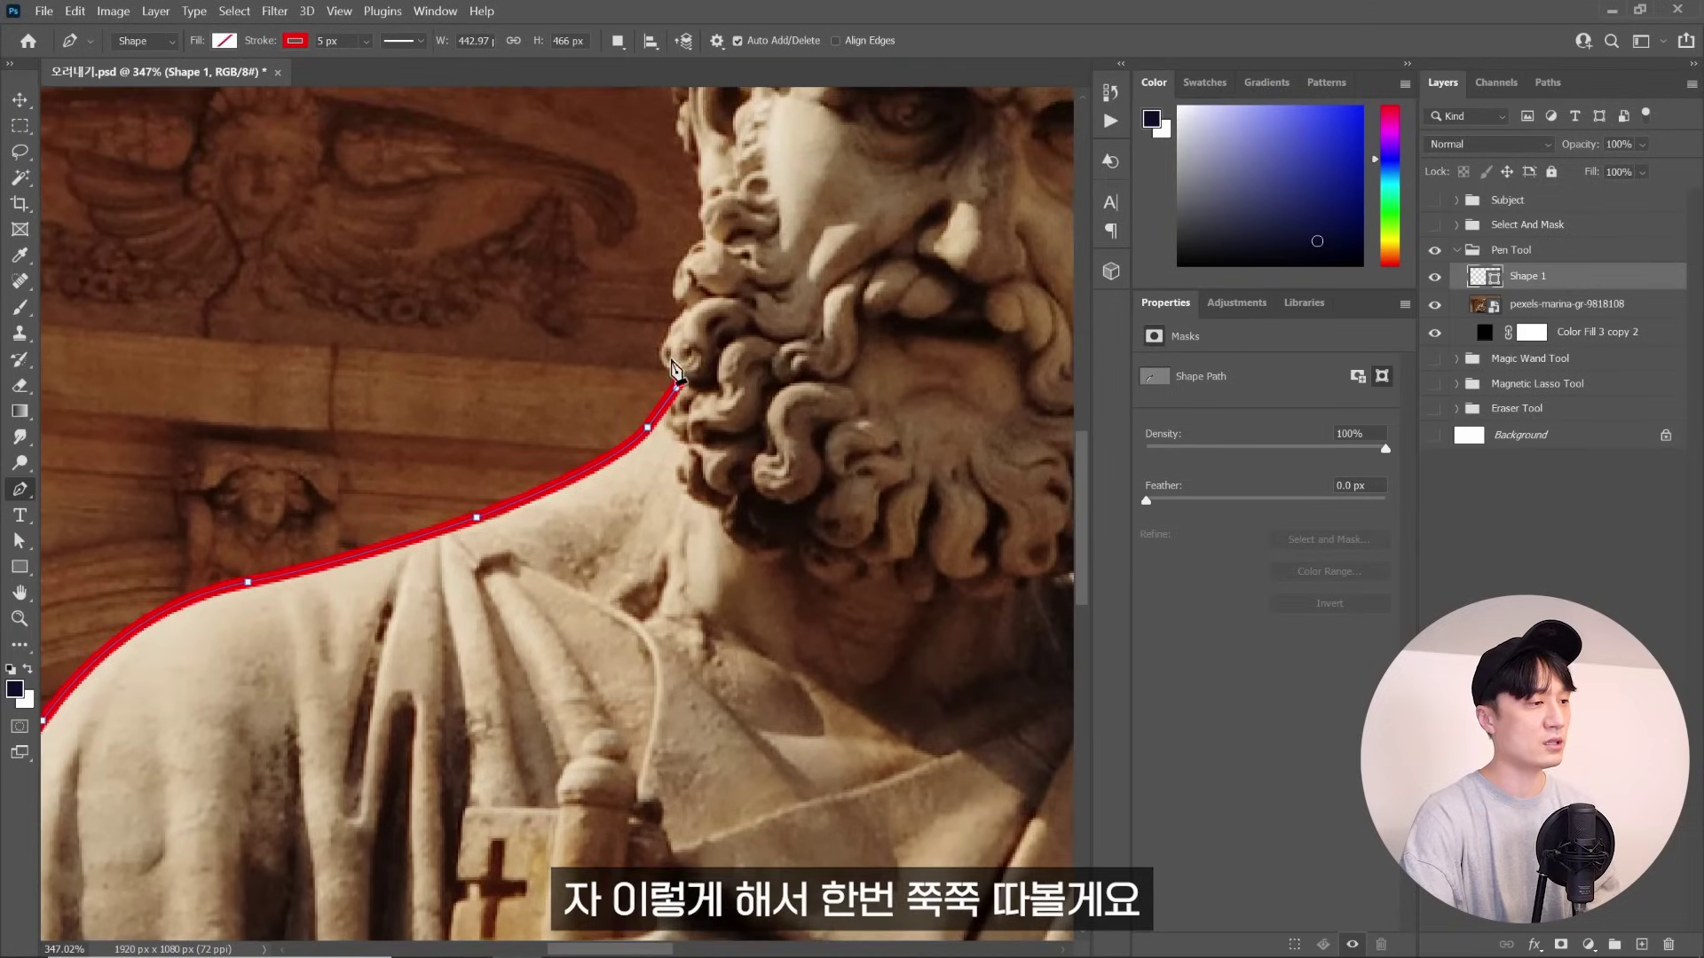
pyautogui.moveTo(708, 206)
pyautogui.mouseDown()
pyautogui.moveTo(696, 380)
pyautogui.moveTo(753, 423)
pyautogui.mouseUp()
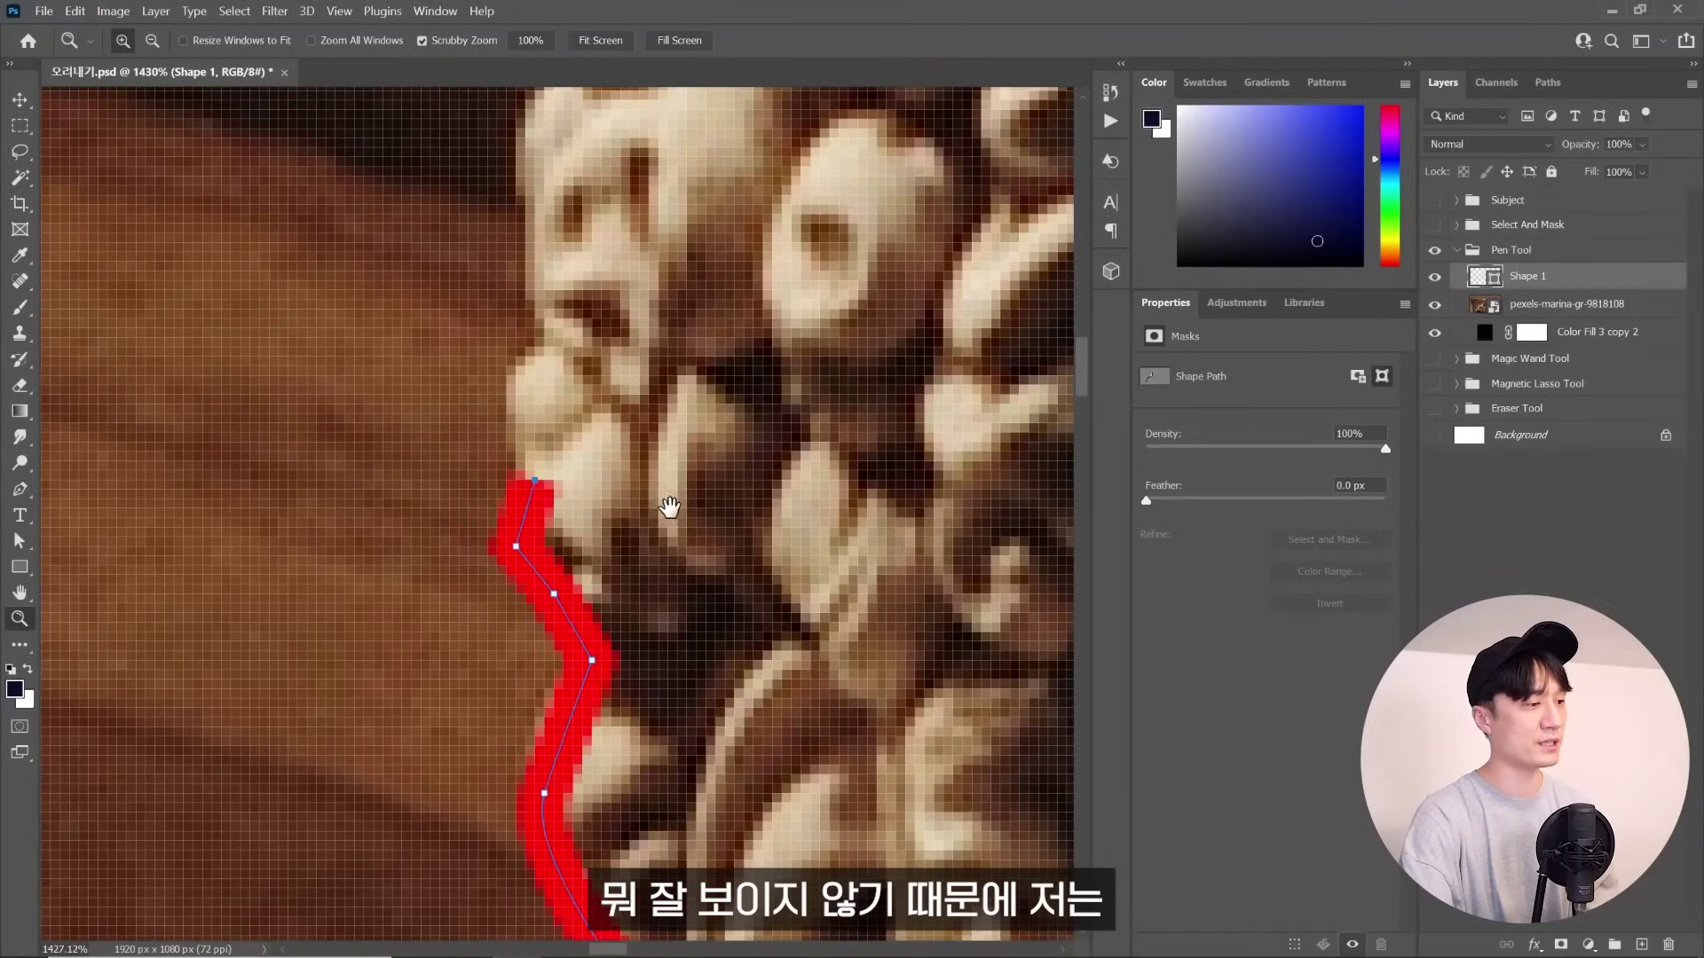
pyautogui.press('p')
pyautogui.click(507, 412)
pyautogui.click(507, 375)
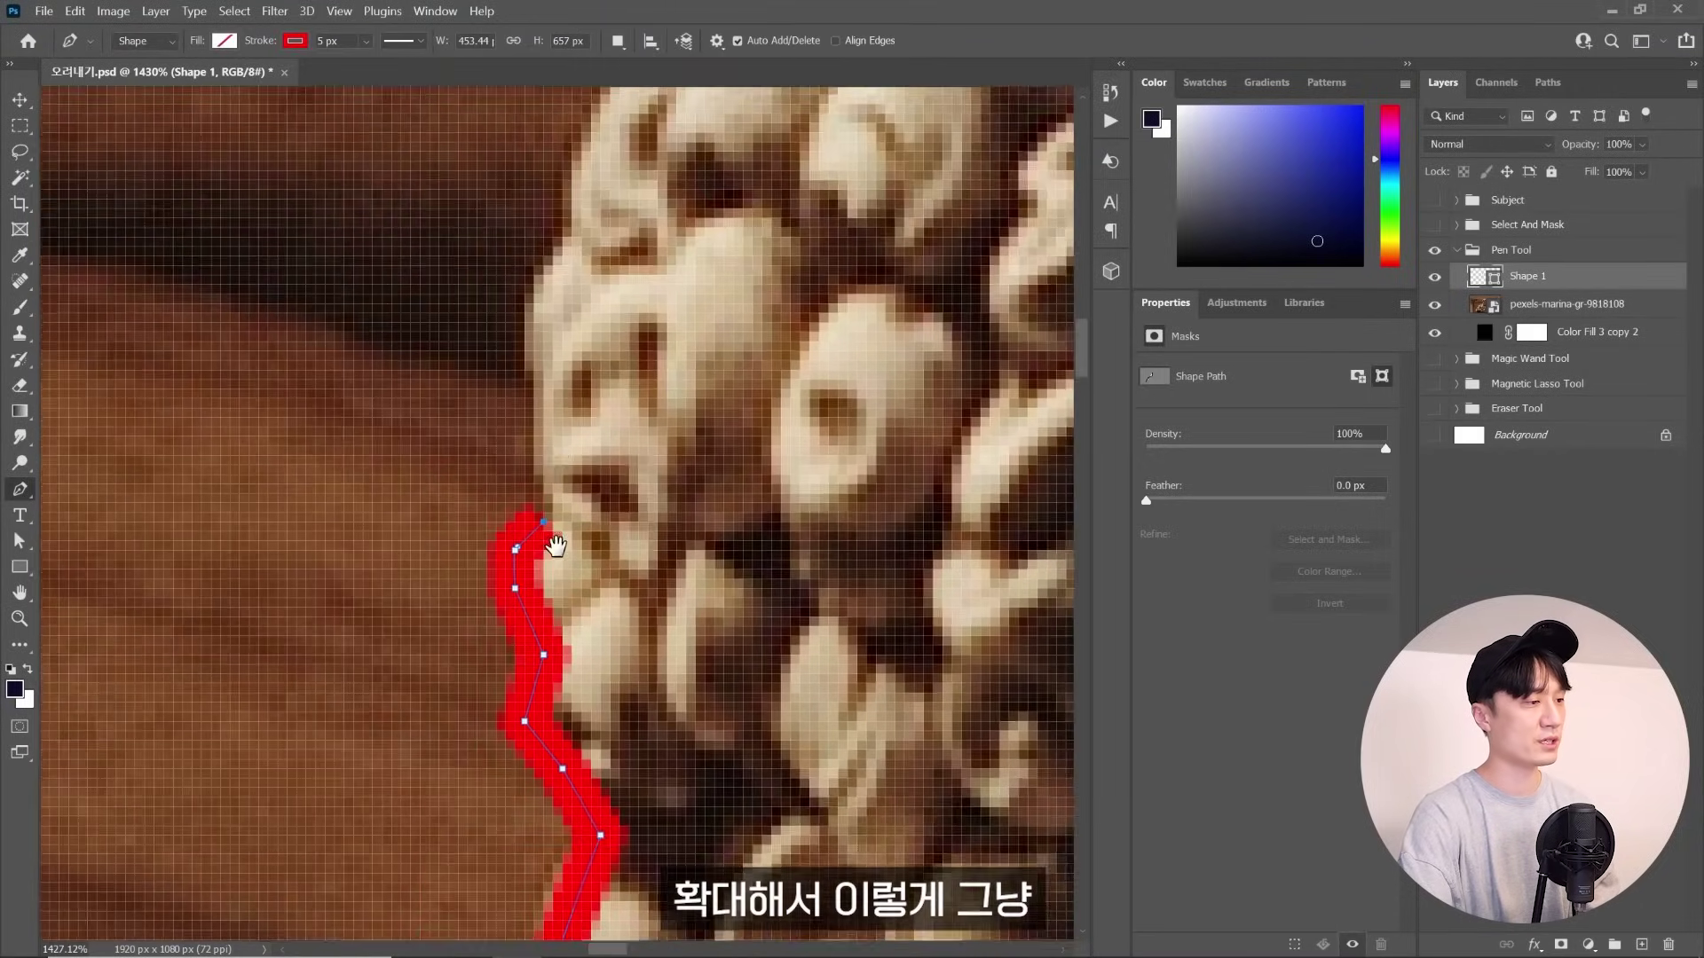
pyautogui.scroll(4, 535, 539)
# Trace the path up the curly hair along the side of the head
pyautogui.click(542, 674)
pyautogui.click(543, 562)
pyautogui.click(533, 483)
pyautogui.click(594, 351)
pyautogui.click(654, 200)
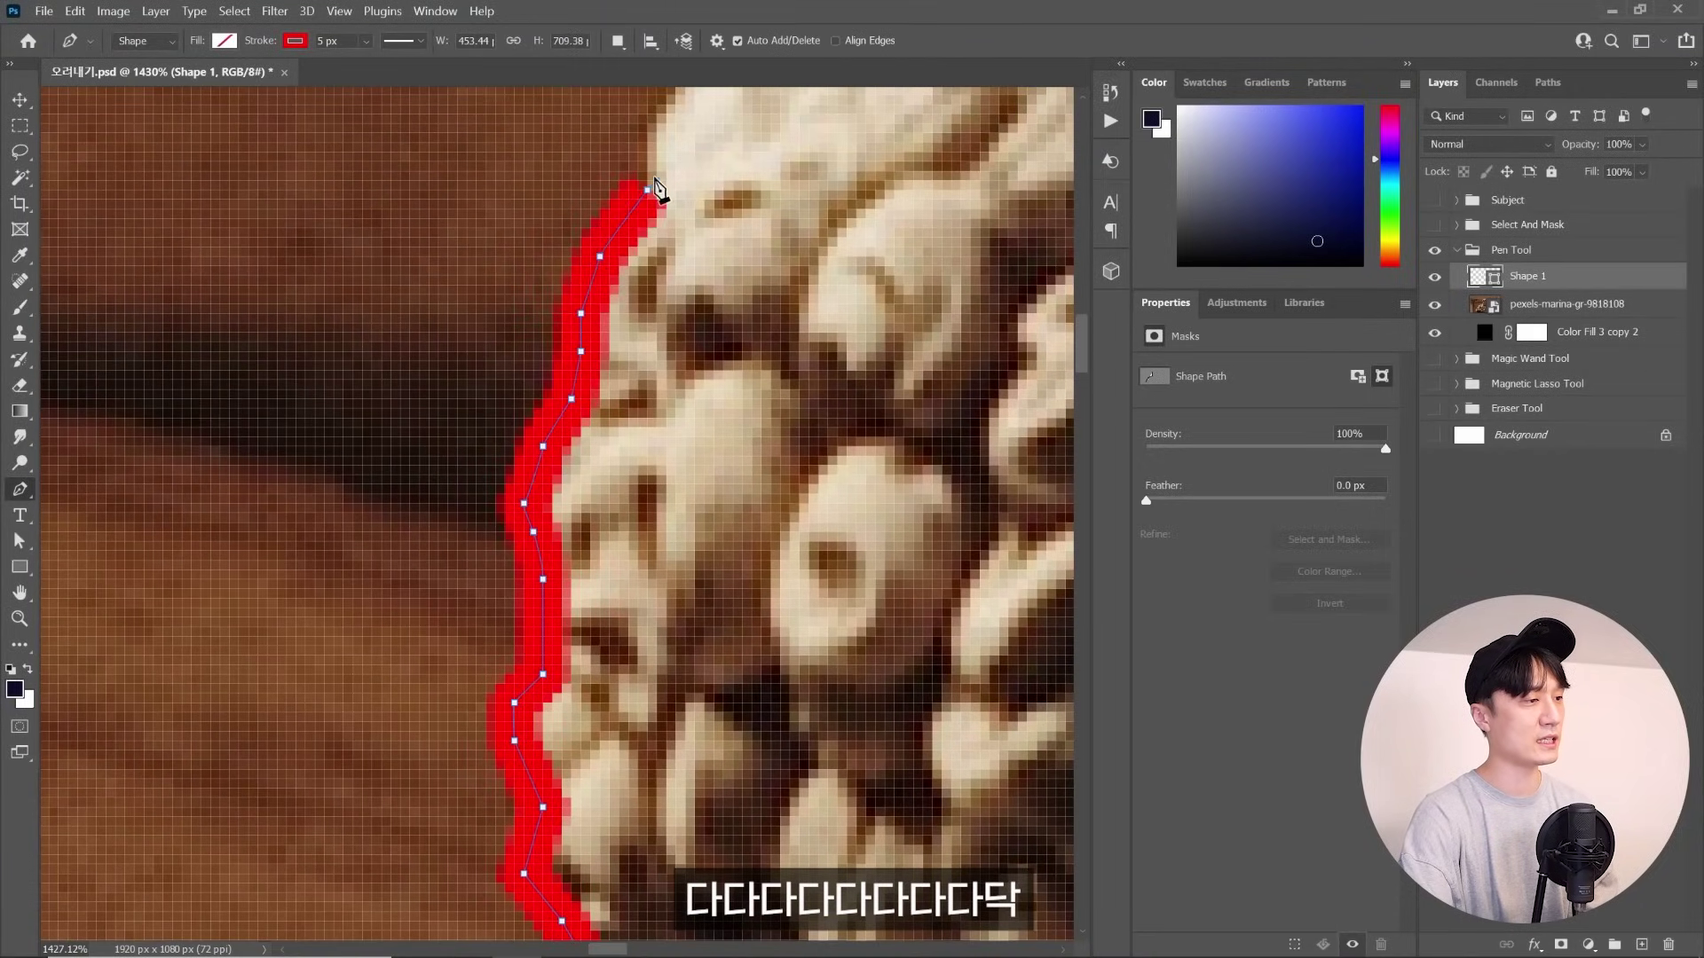
pyautogui.moveTo(677, 190); pyautogui.dragTo(488, 736)
pyautogui.click(528, 661)
pyautogui.click(588, 586)
pyautogui.click(675, 486)
pyautogui.click(772, 415)
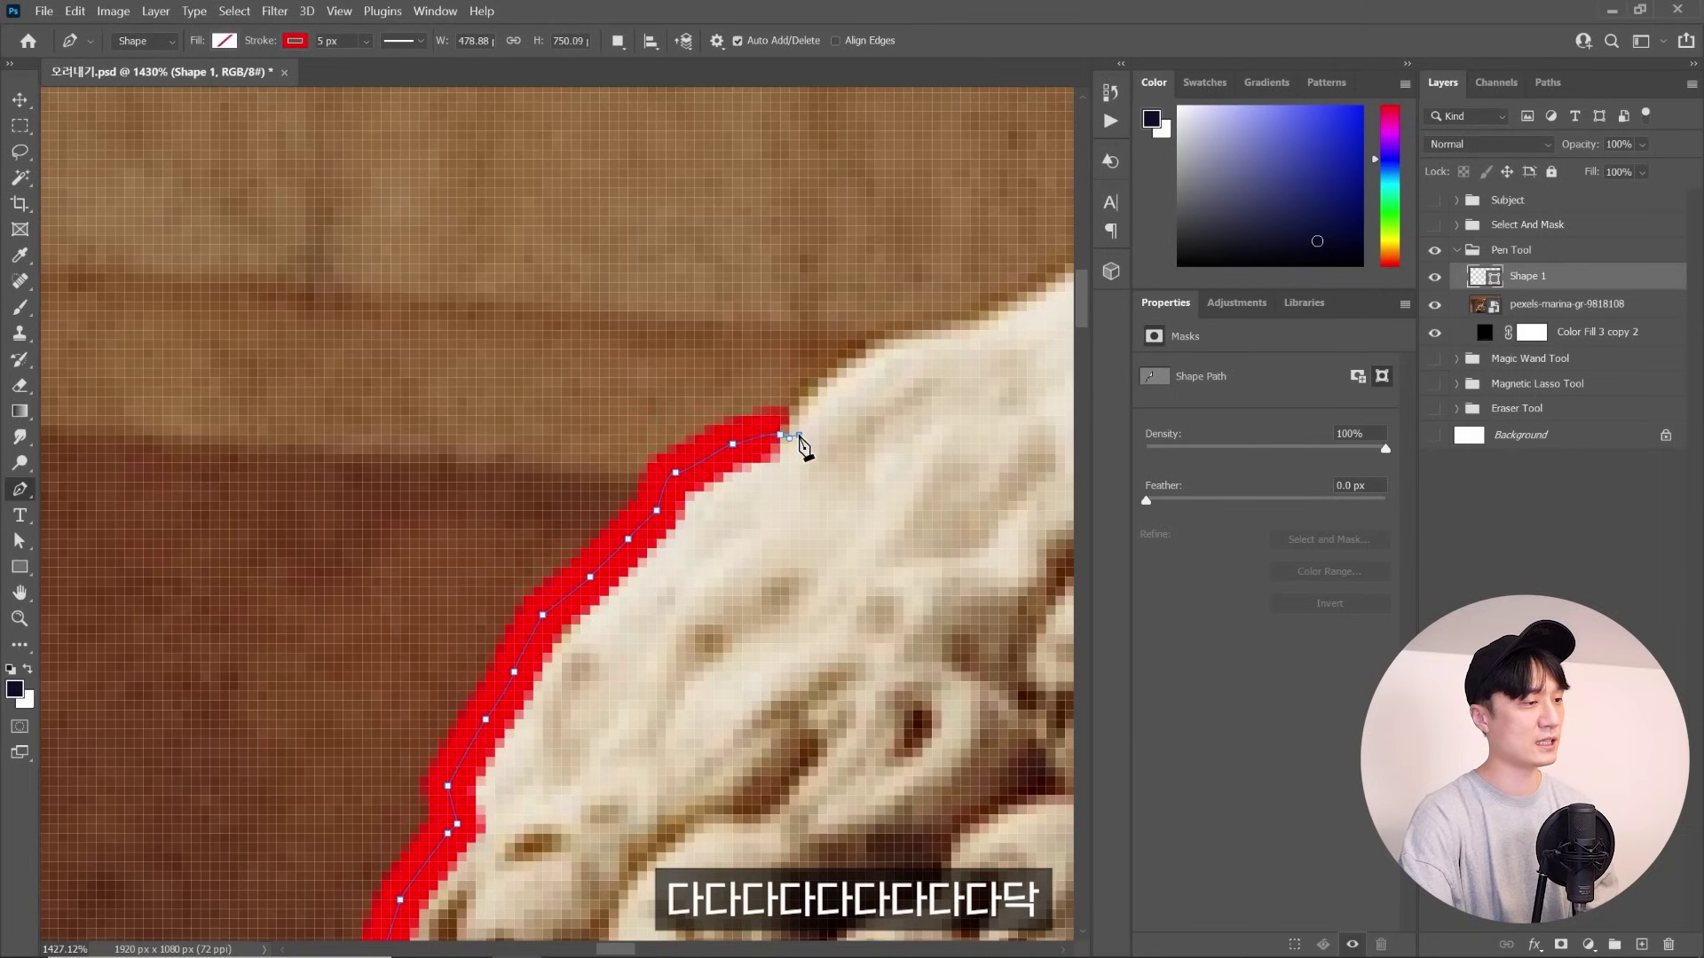
# Trace across the top curls of the head and follow the edge around to close the path
pyautogui.moveTo(799, 437); pyautogui.dragTo(295, 642)
pyautogui.click(257, 550)
pyautogui.click(380, 487)
pyautogui.click(484, 443)
pyautogui.click(570, 399)
pyautogui.click(710, 380)
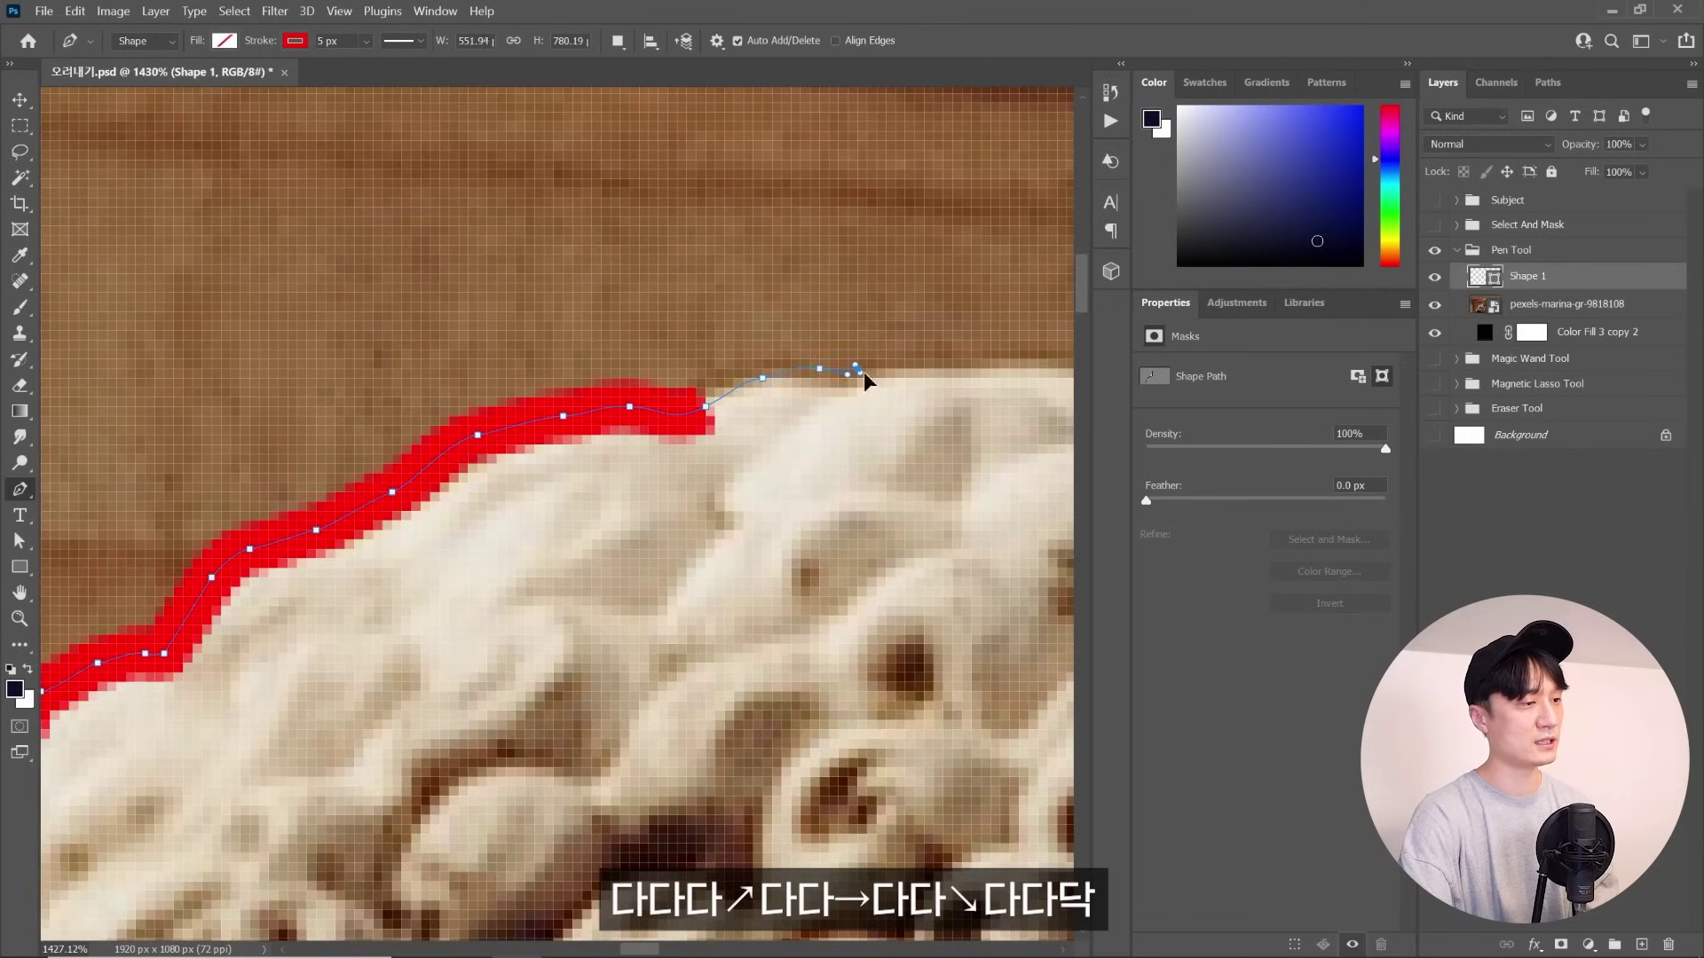
pyautogui.moveTo(860, 369); pyautogui.dragTo(413, 400)
pyautogui.click(475, 368)
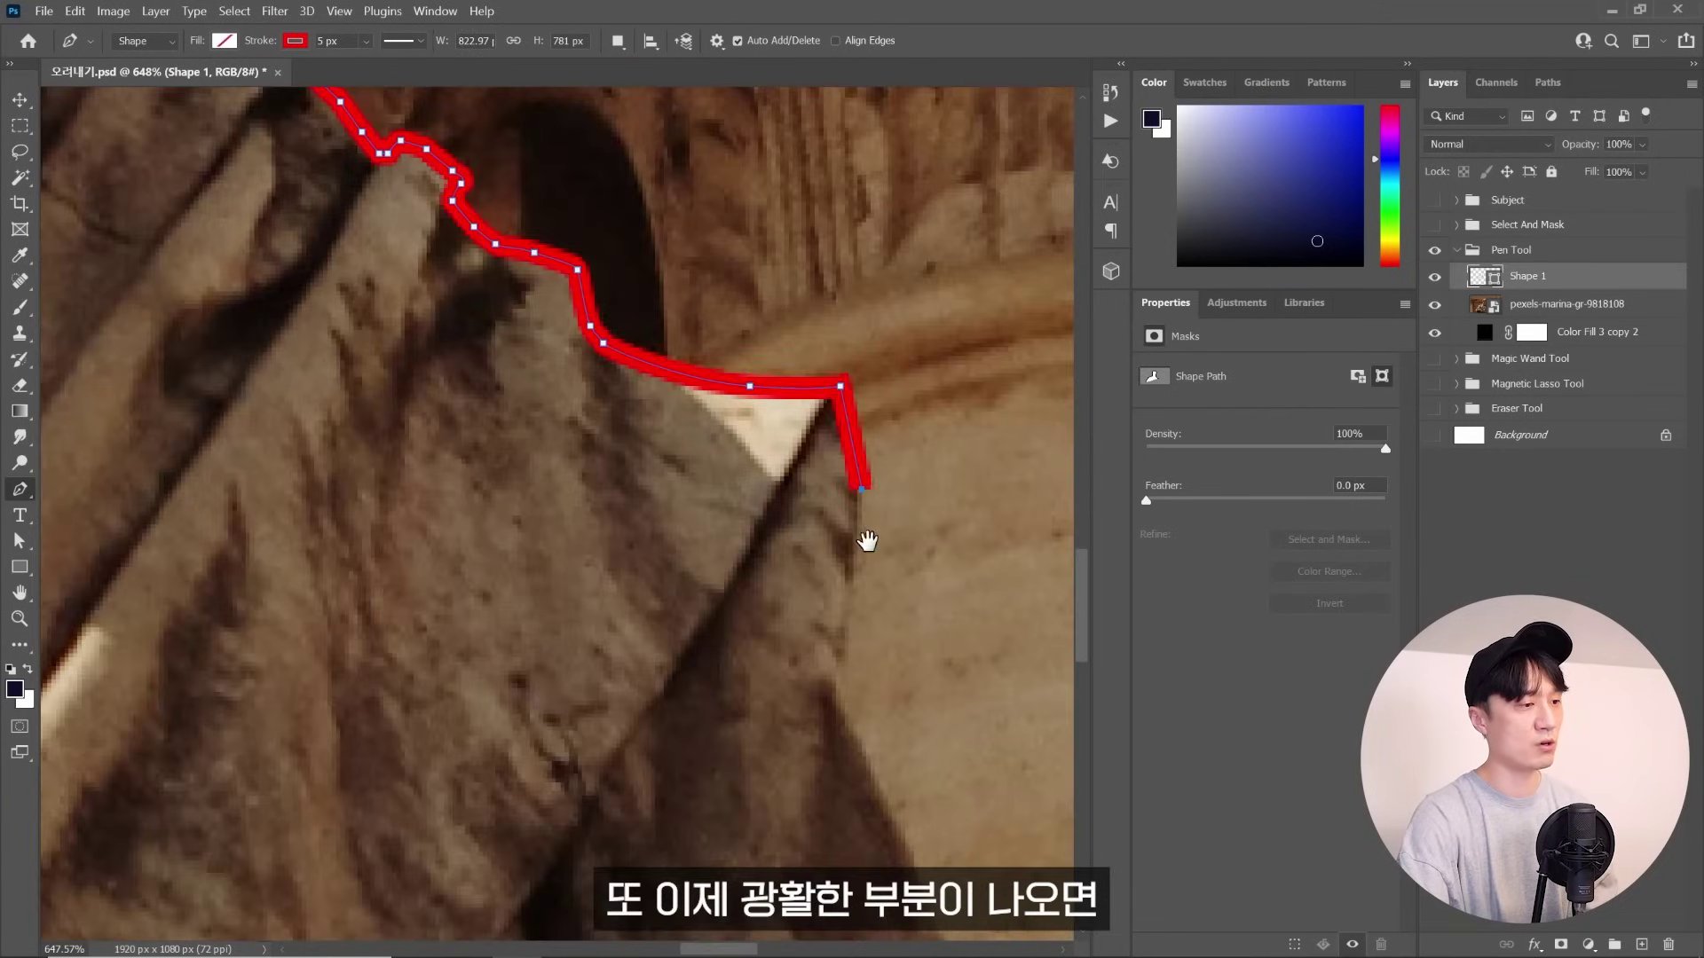
pyautogui.moveTo(867, 541); pyautogui.dragTo(770, 396)
pyautogui.moveTo(747, 495); pyautogui.dragTo(728, 321)
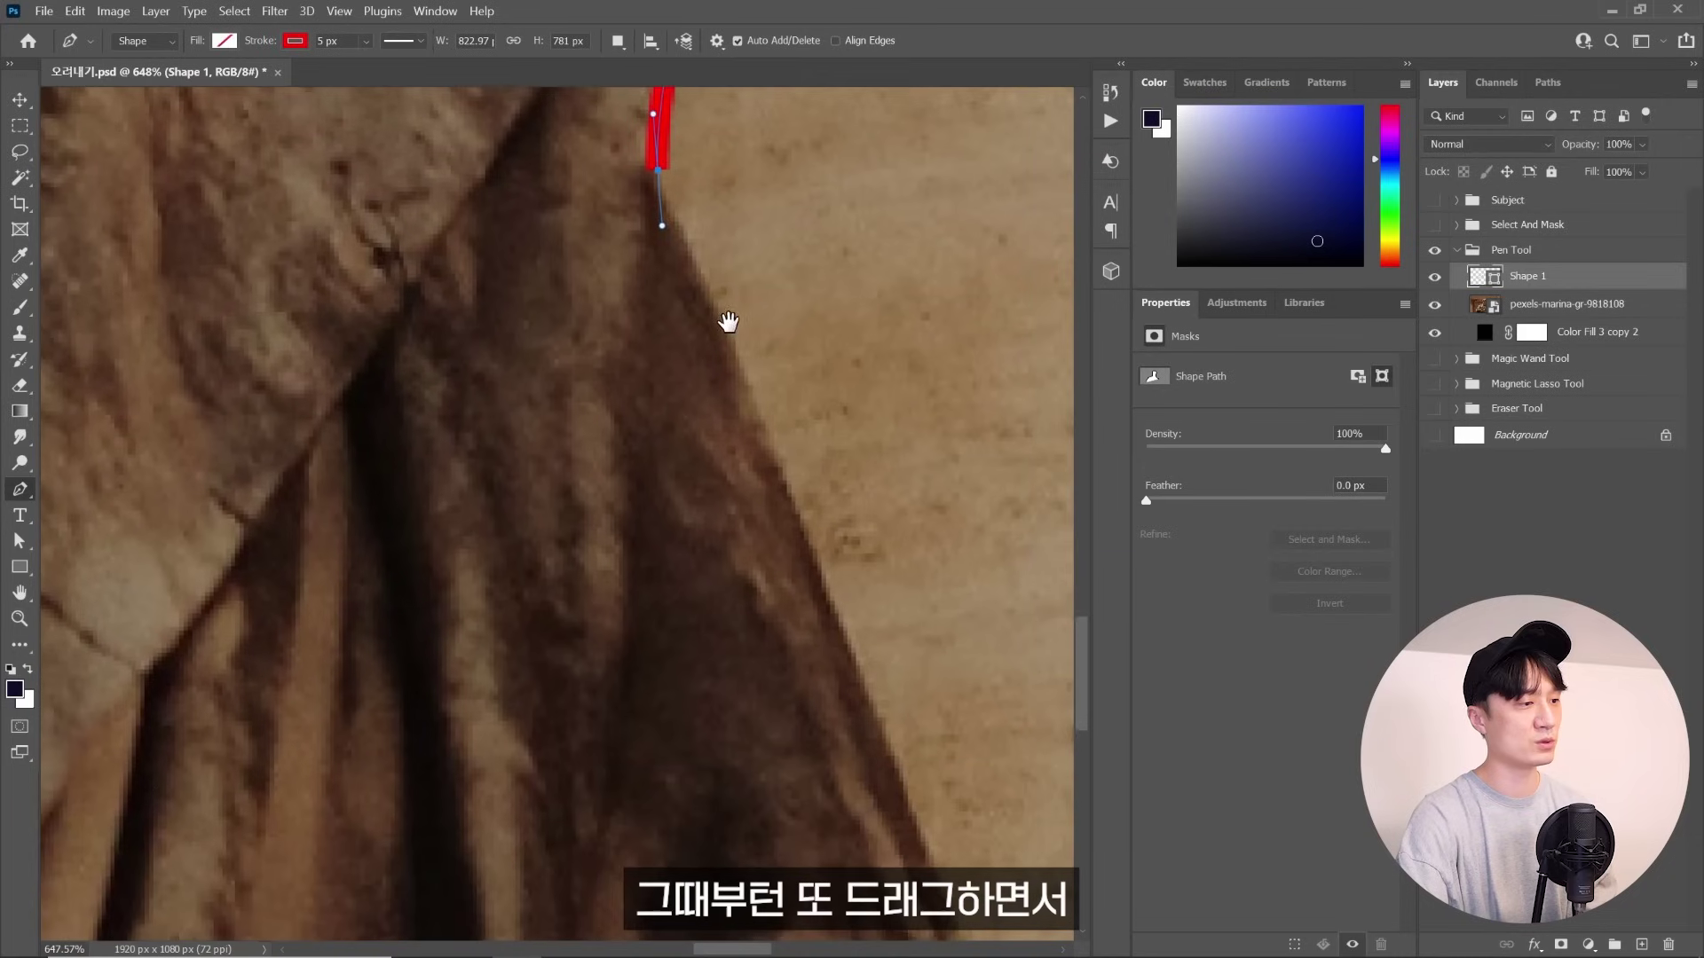
pyautogui.moveTo(859, 659); pyautogui.dragTo(840, 619)
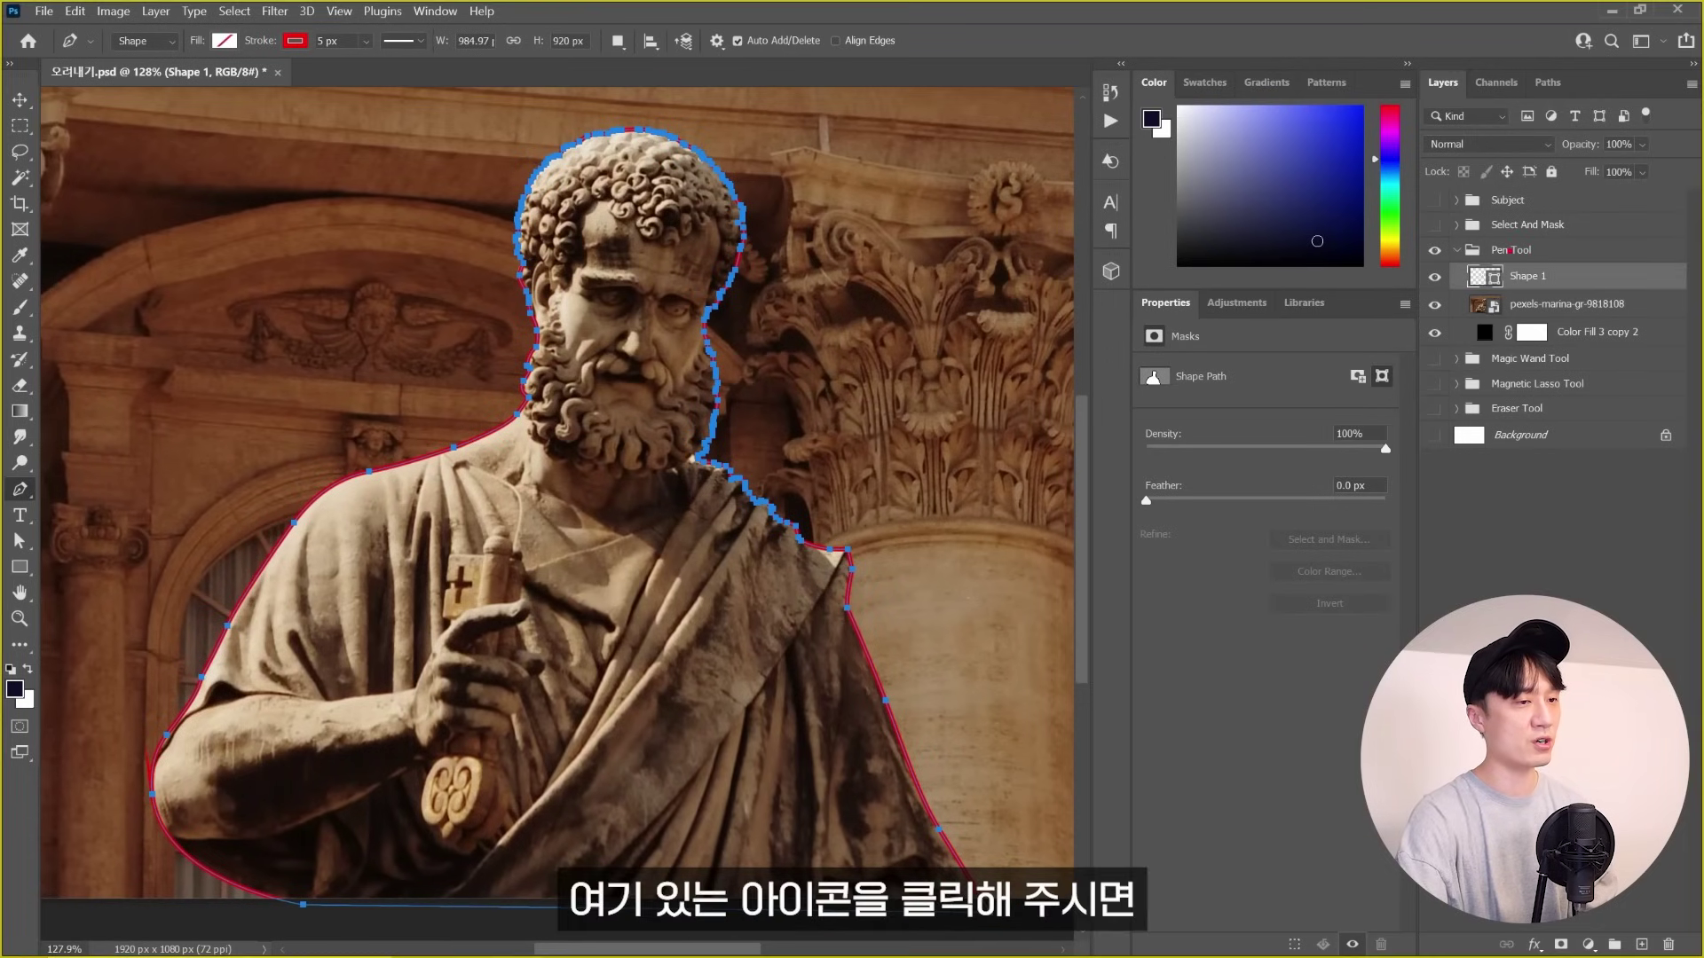
# Load Shape 1 as a selection and mask the statue photo layer to it
pyautogui.keyDown('ctrl'); pyautogui.click(1484, 276); pyautogui.keyUp('ctrl')
pyautogui.moveTo(707, 626); pyautogui.dragTo(964, 709)
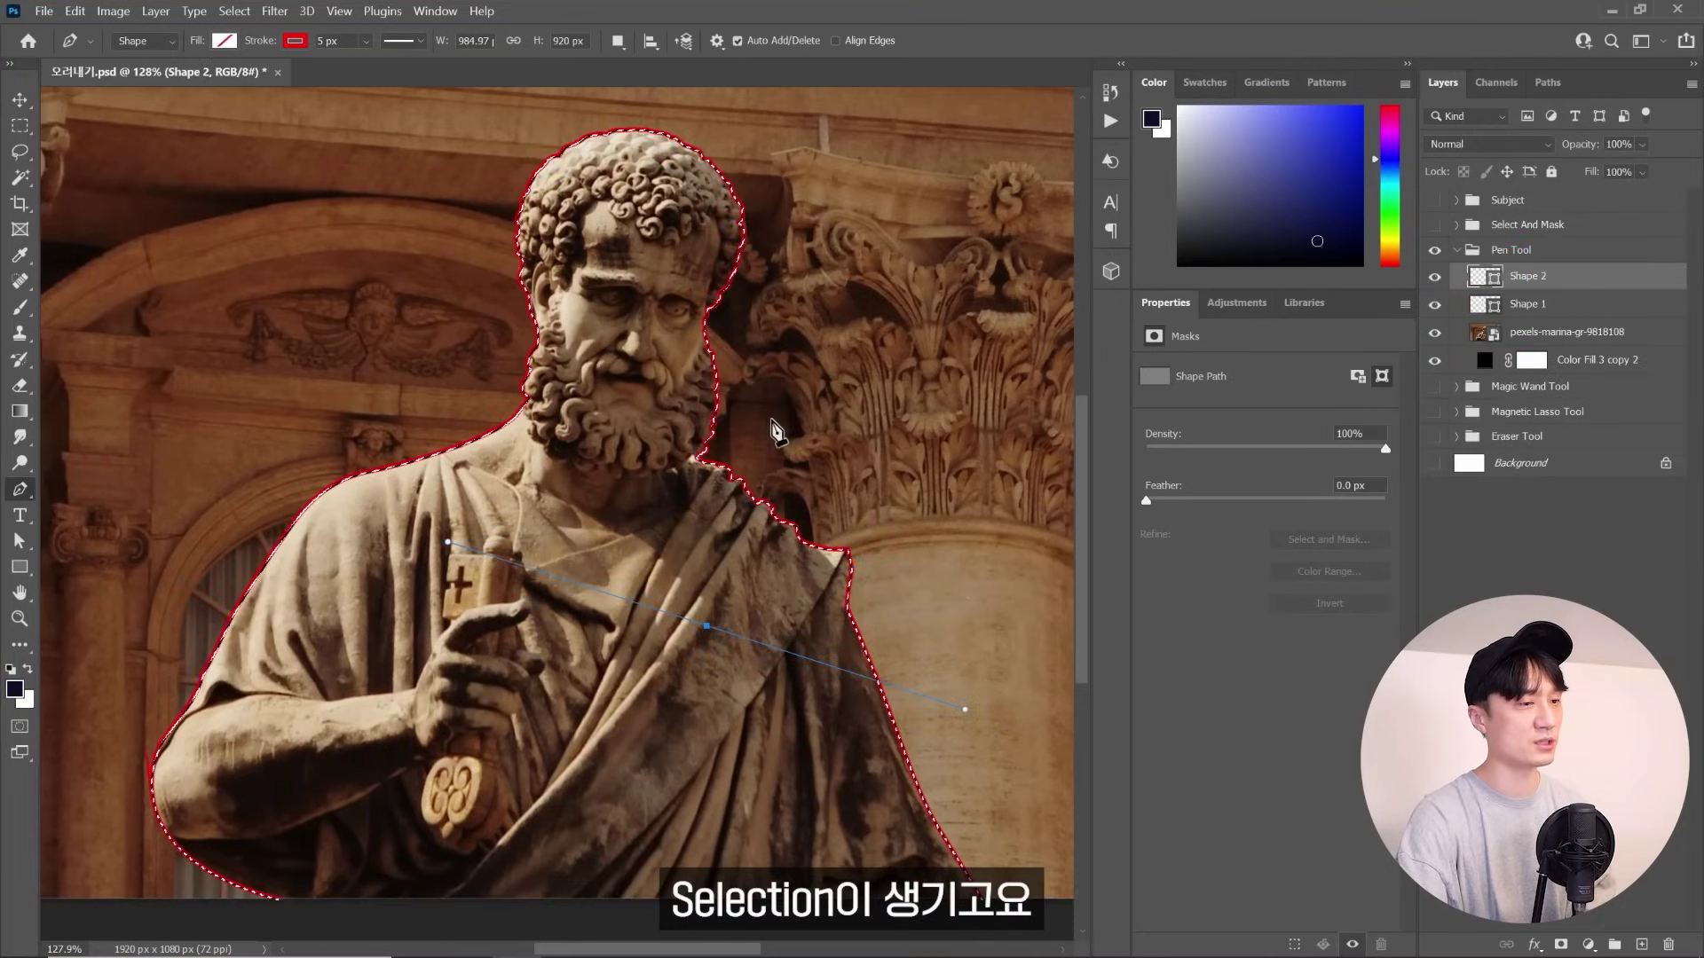
pyautogui.hotkey('ctrl', 'z')
pyautogui.click(1494, 305)
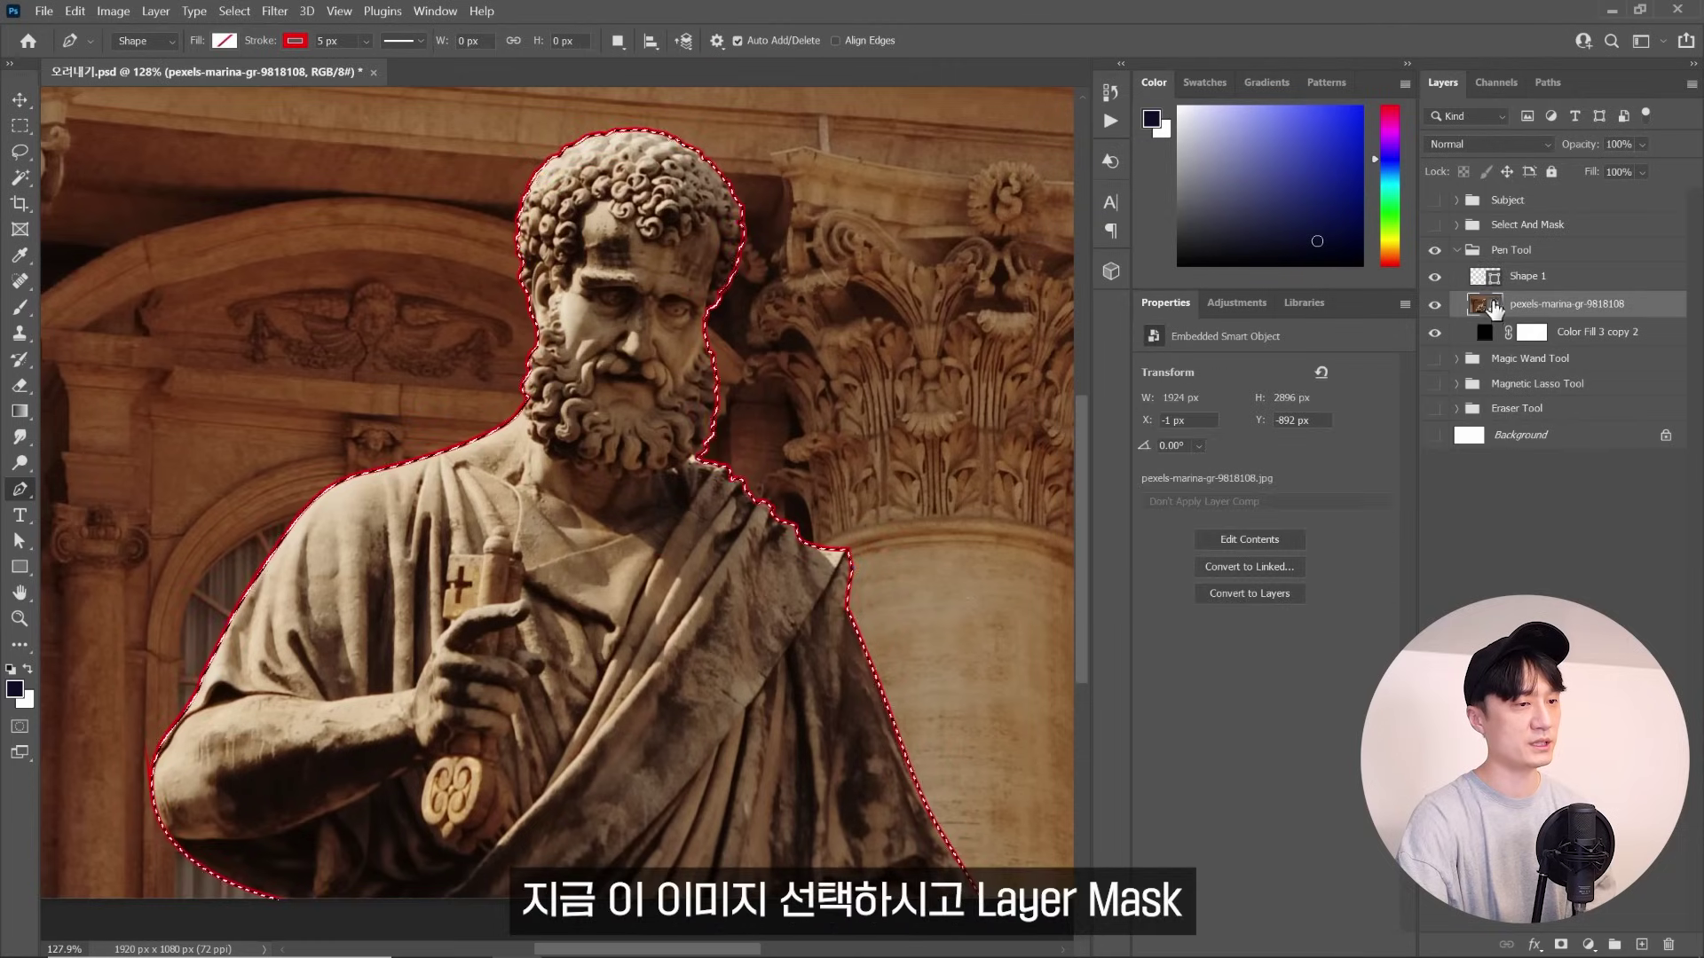
pyautogui.click(1561, 944)
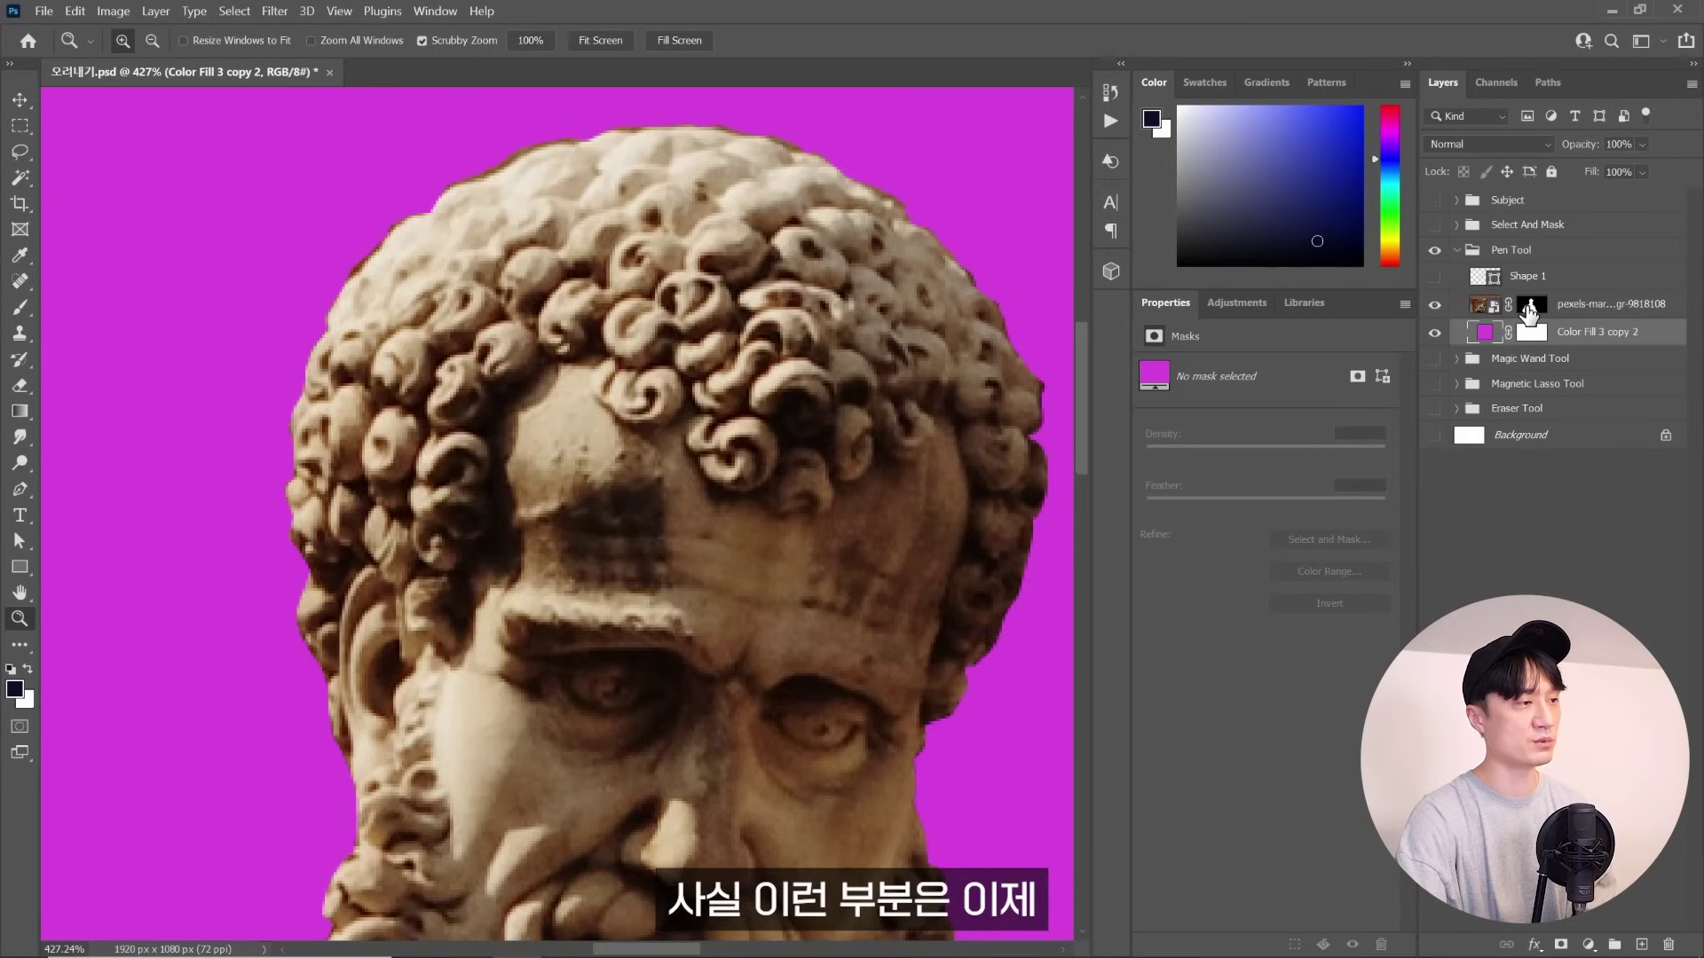
# Target the statue's mask with a smaller brush for touch-ups, then zoom out to the whole statue
pyautogui.click(1528, 306)
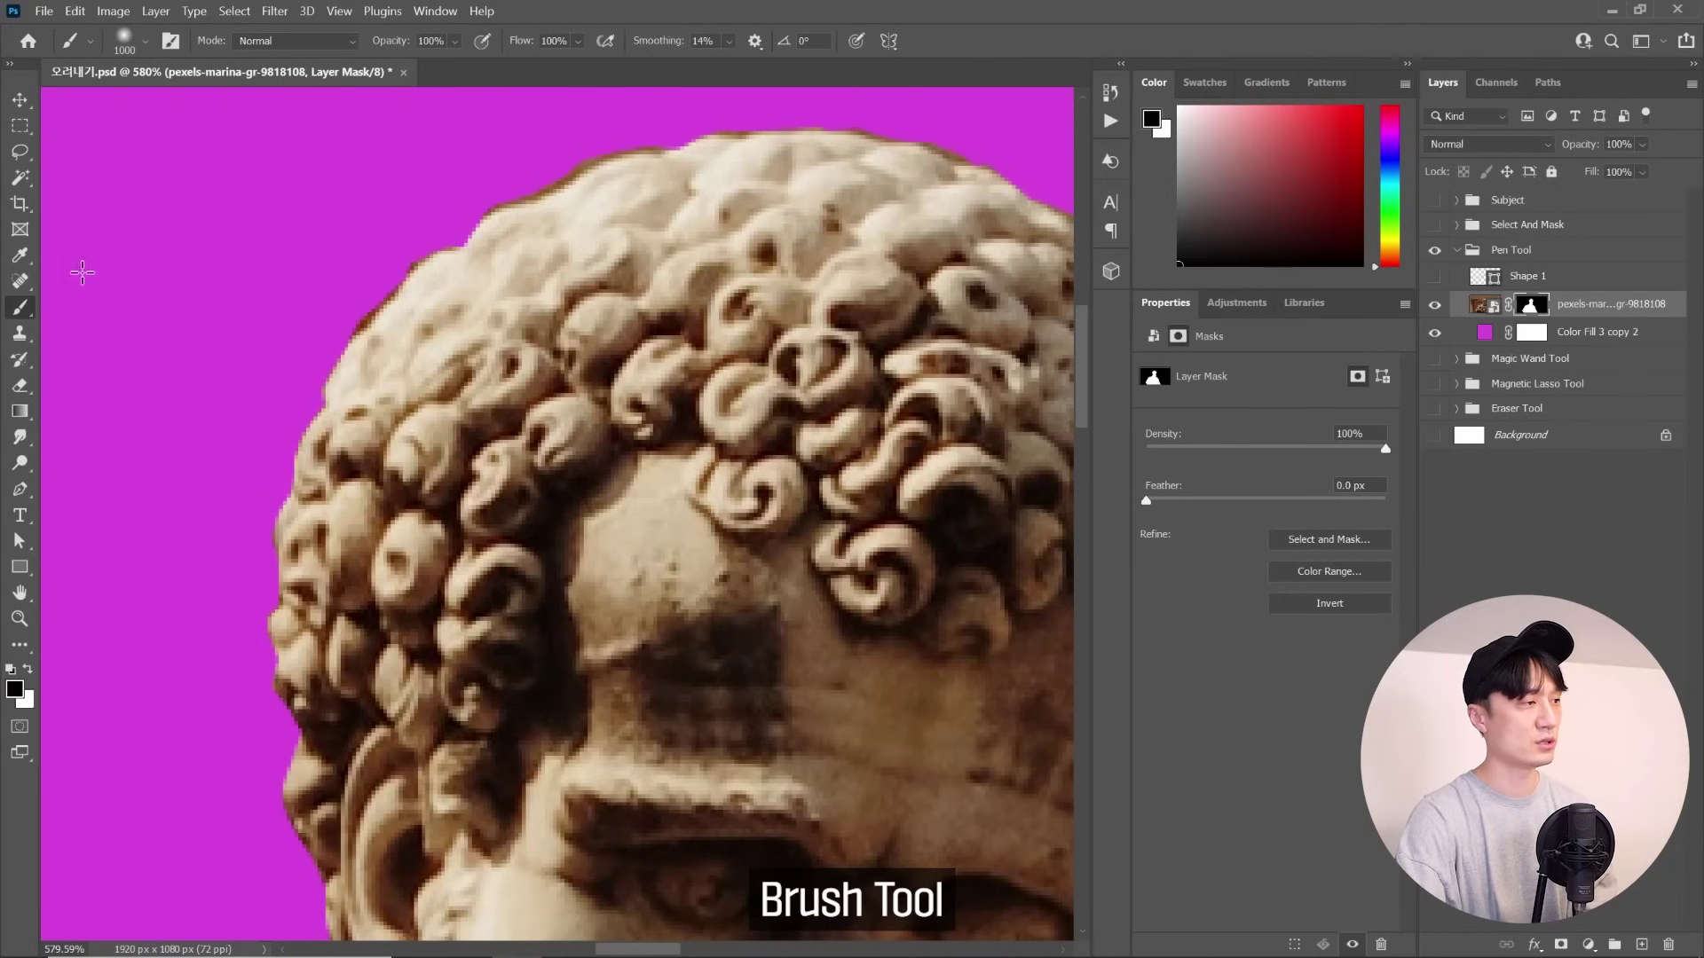
pyautogui.rightClick(210, 360)
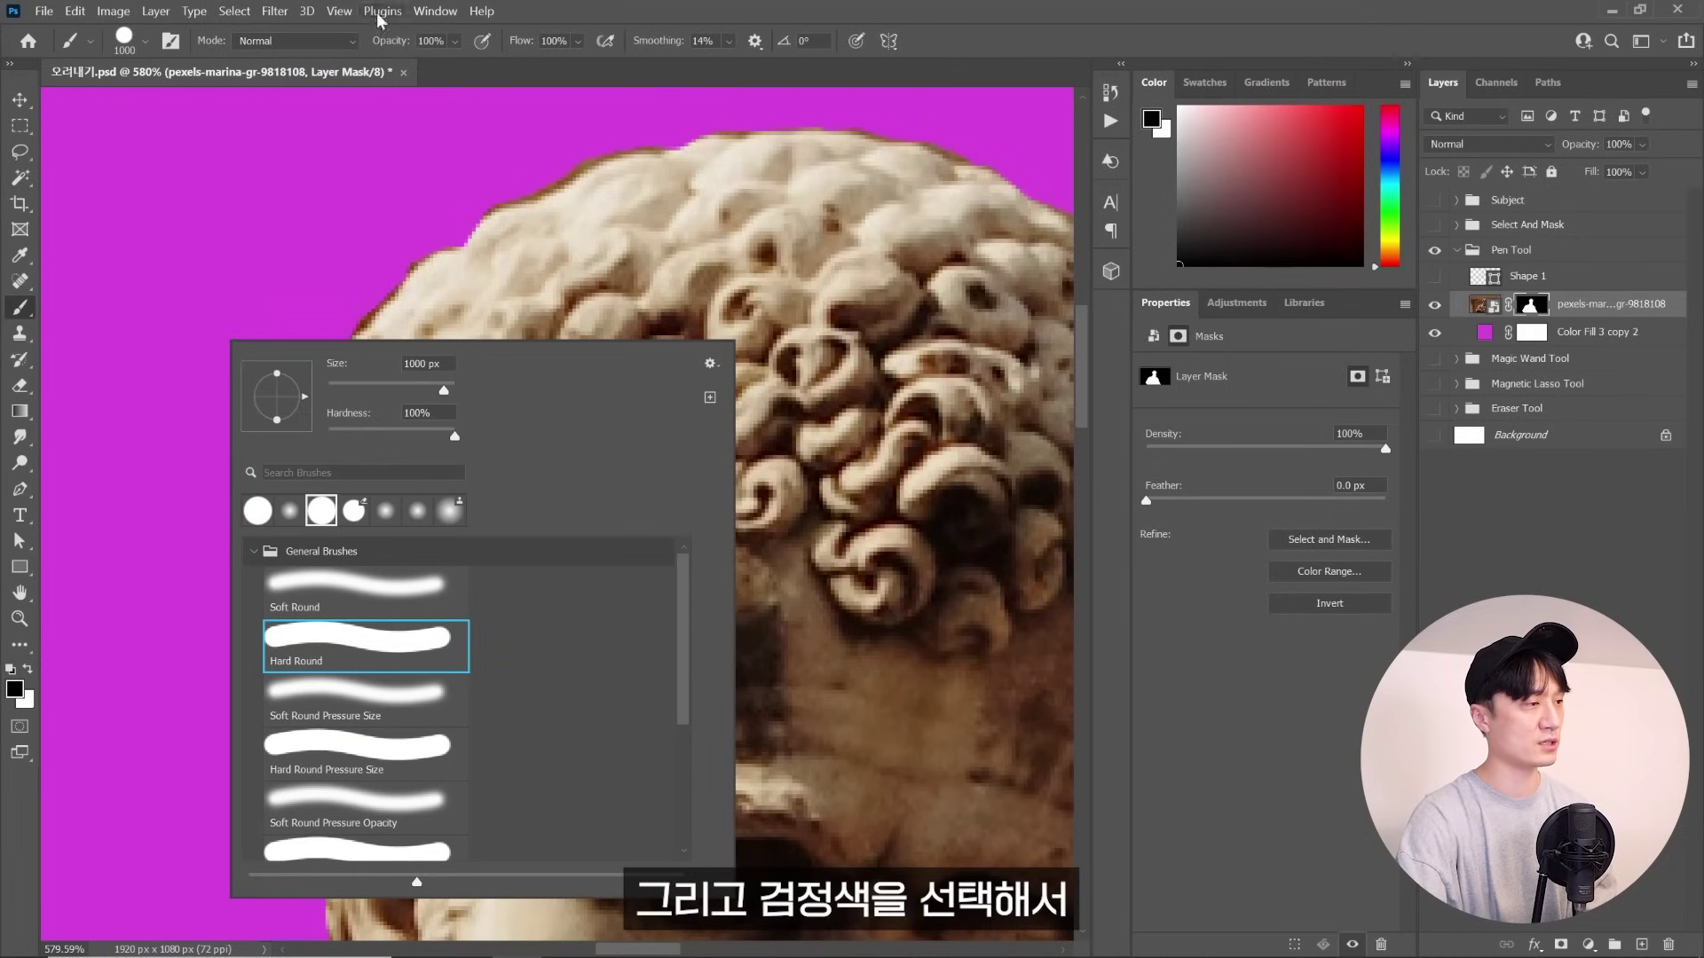
pyautogui.press('Escape')
pyautogui.press('[')
pyautogui.press('[')
pyautogui.press('[')
pyautogui.press('[')
pyautogui.press('[')
pyautogui.press('[')
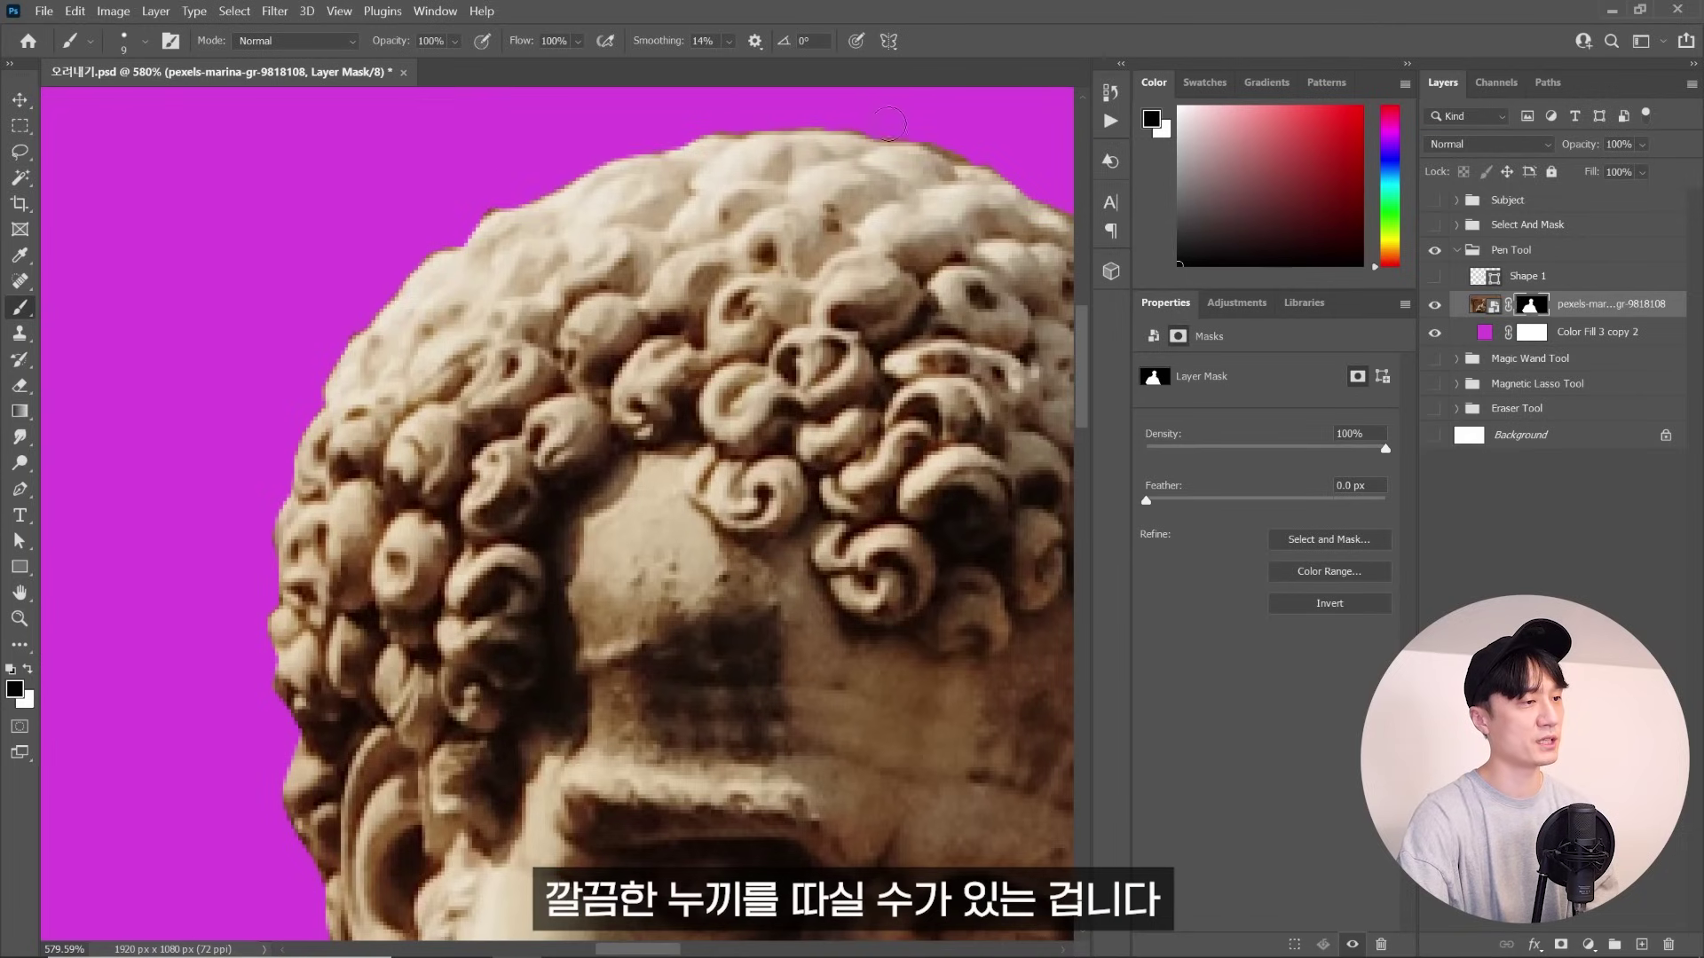
pyautogui.hscroll(5, 841, 479)
pyautogui.scroll(-1, 840, 479)
pyautogui.moveTo(810, 750)
pyautogui.mouseDown()
pyautogui.moveTo(749, 655)
pyautogui.moveTo(814, 277)
pyautogui.mouseUp()
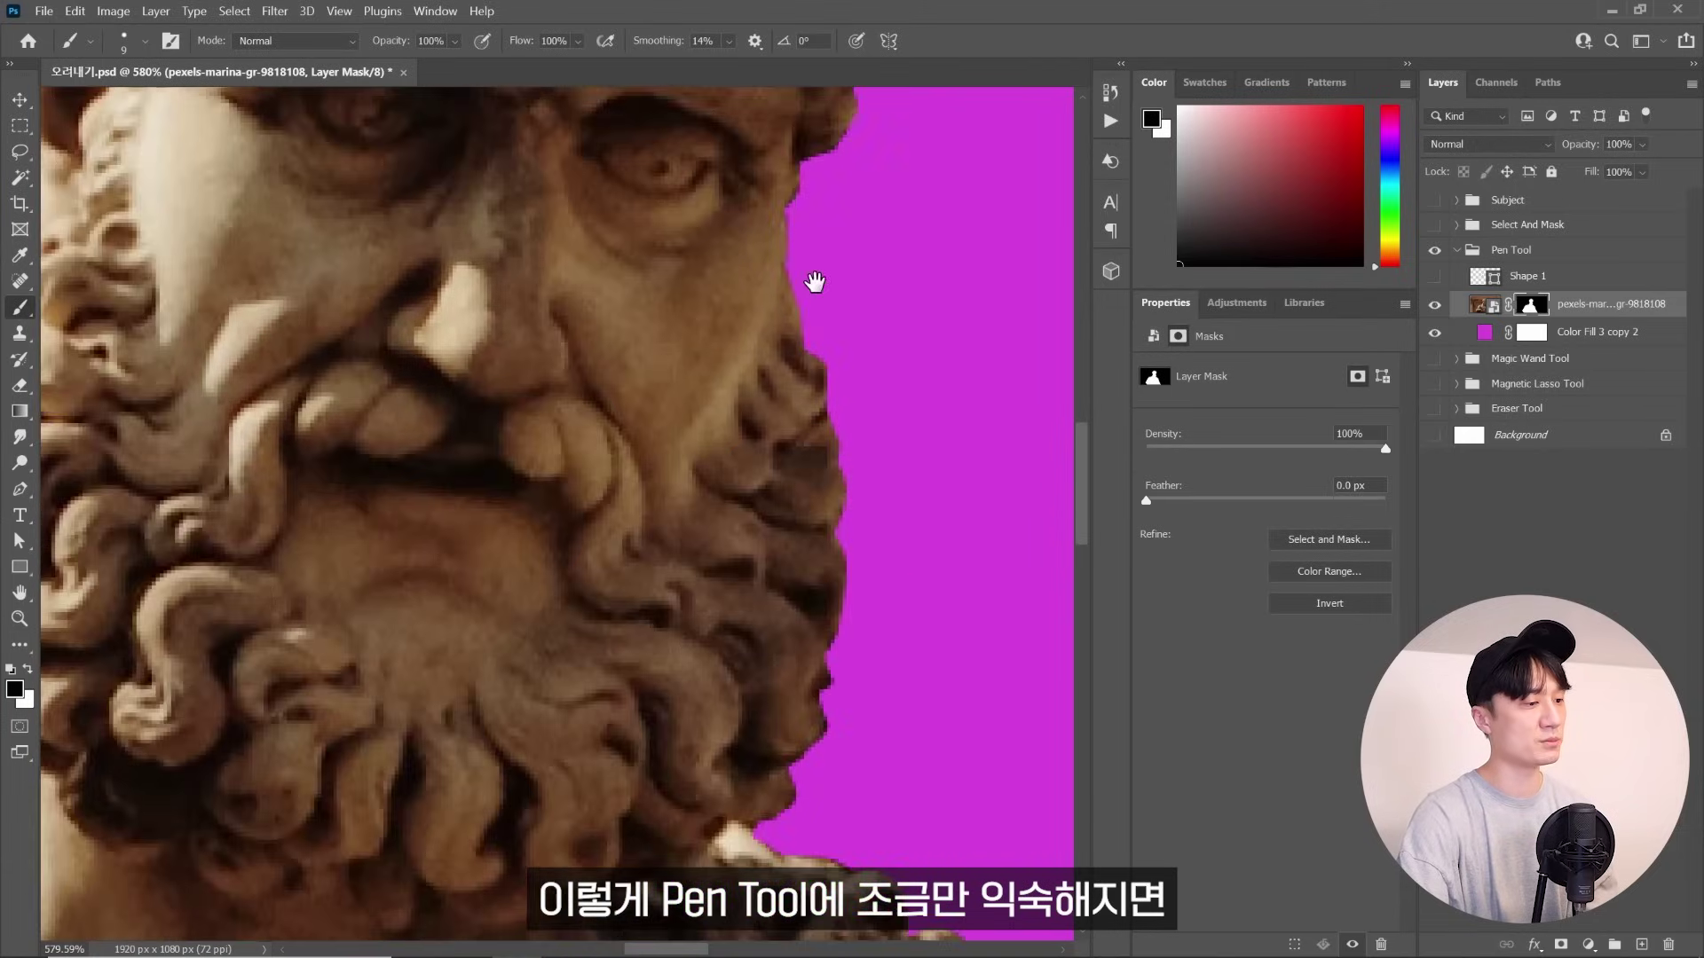
pyautogui.press('z')
pyautogui.moveTo(797, 783)
pyautogui.mouseDown()
pyautogui.moveTo(684, 779)
pyautogui.moveTo(669, 524)
pyautogui.mouseUp()
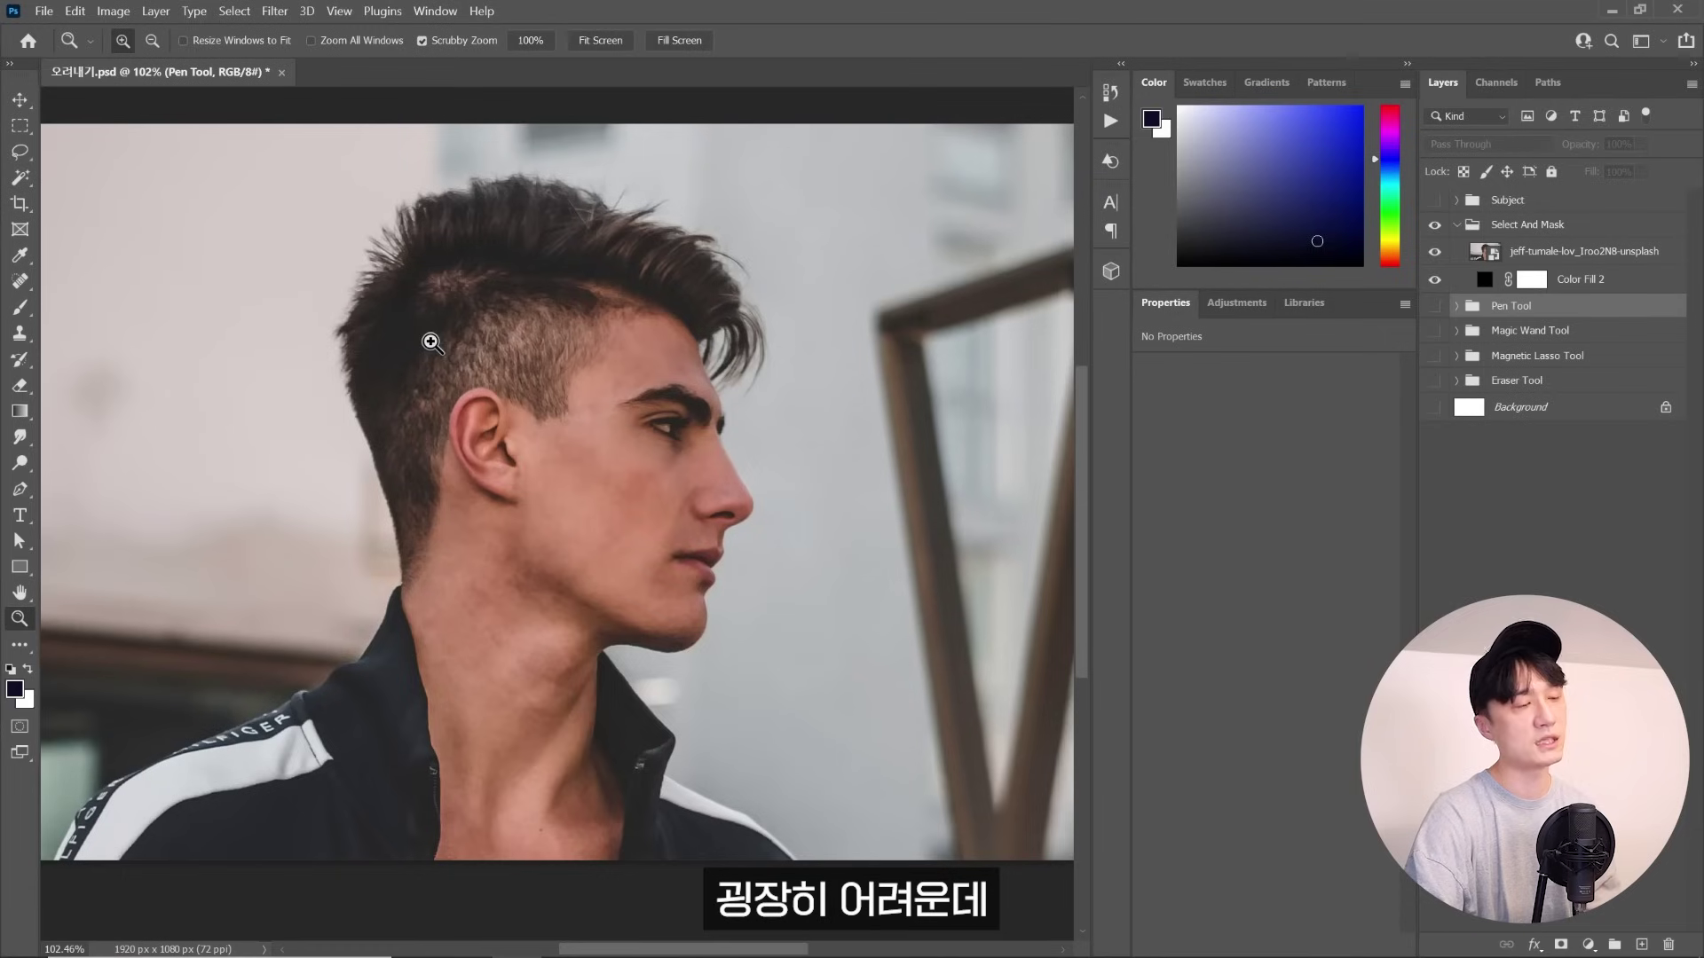
# Select the jeff-tumale portrait layer and launch Select and Mask from the Rectangular Marquee
pyautogui.click(1549, 257)
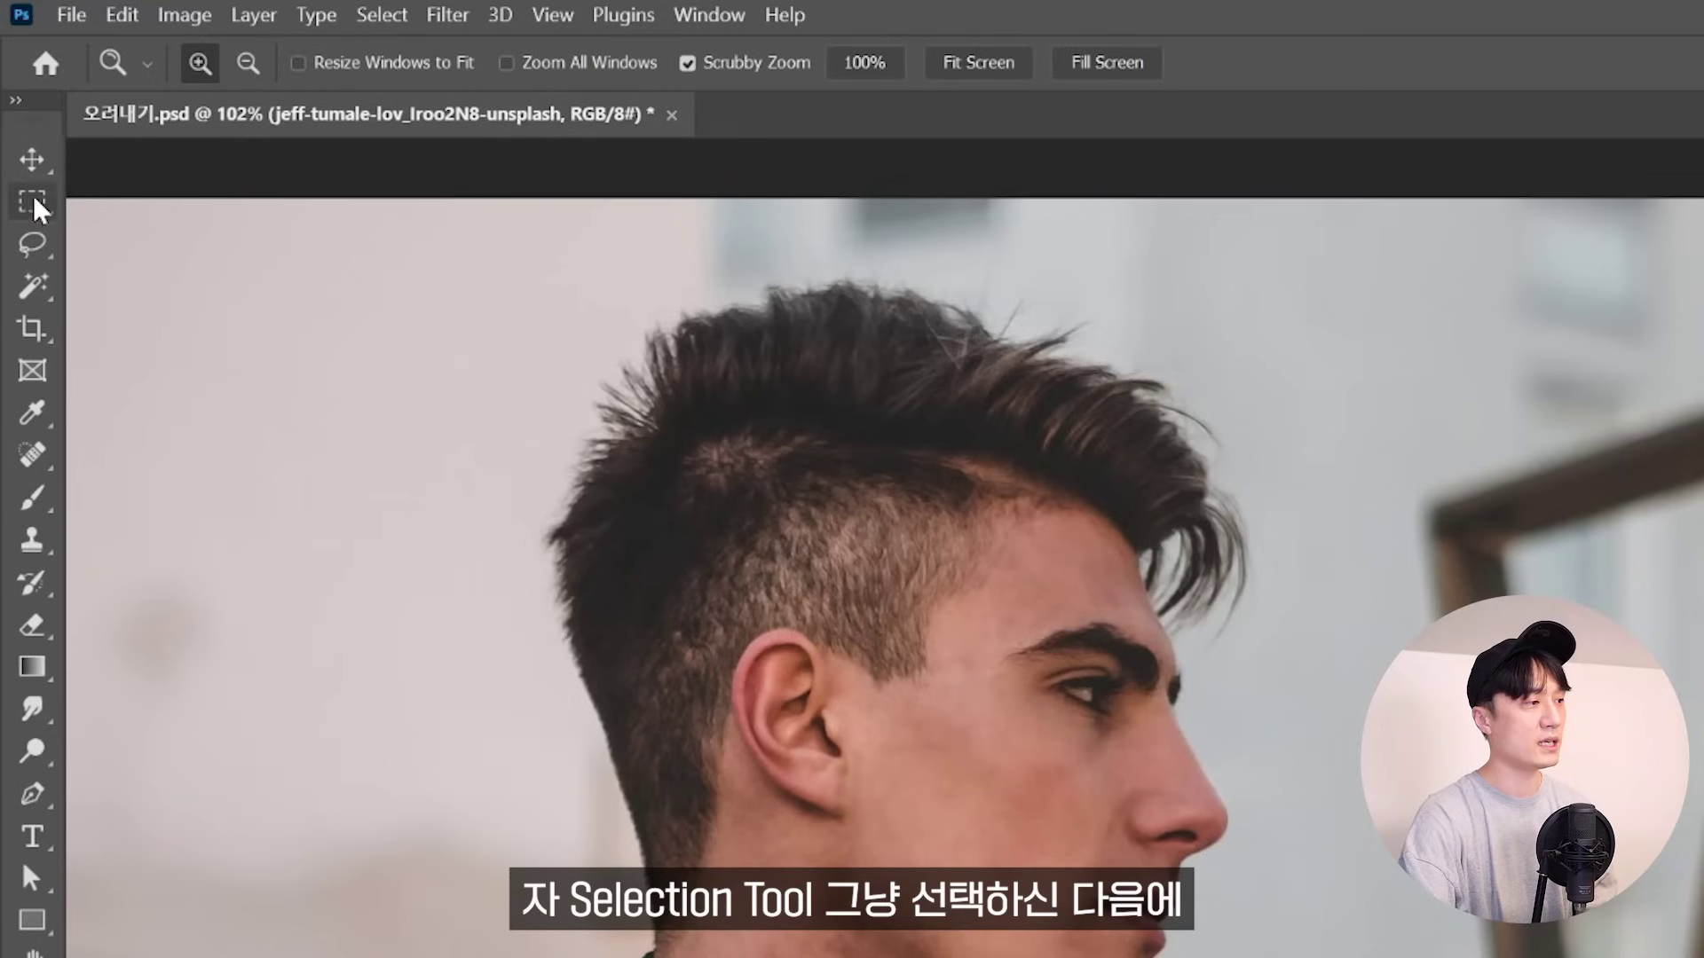
pyautogui.click(34, 202)
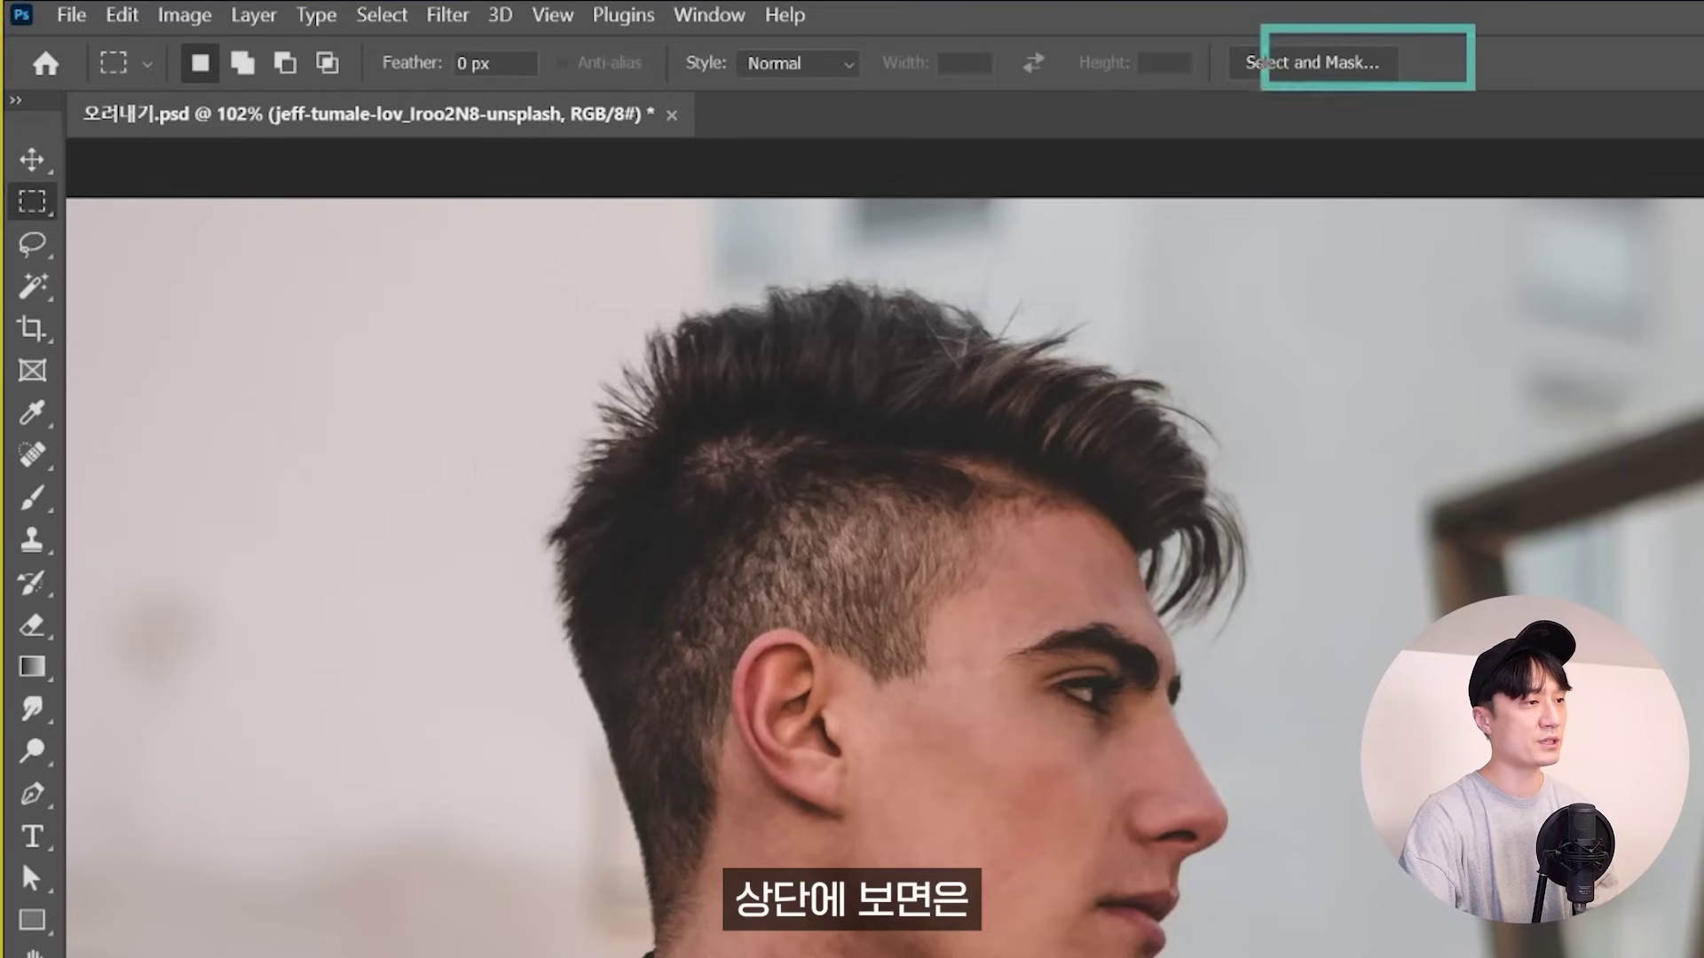
pyautogui.click(1332, 63)
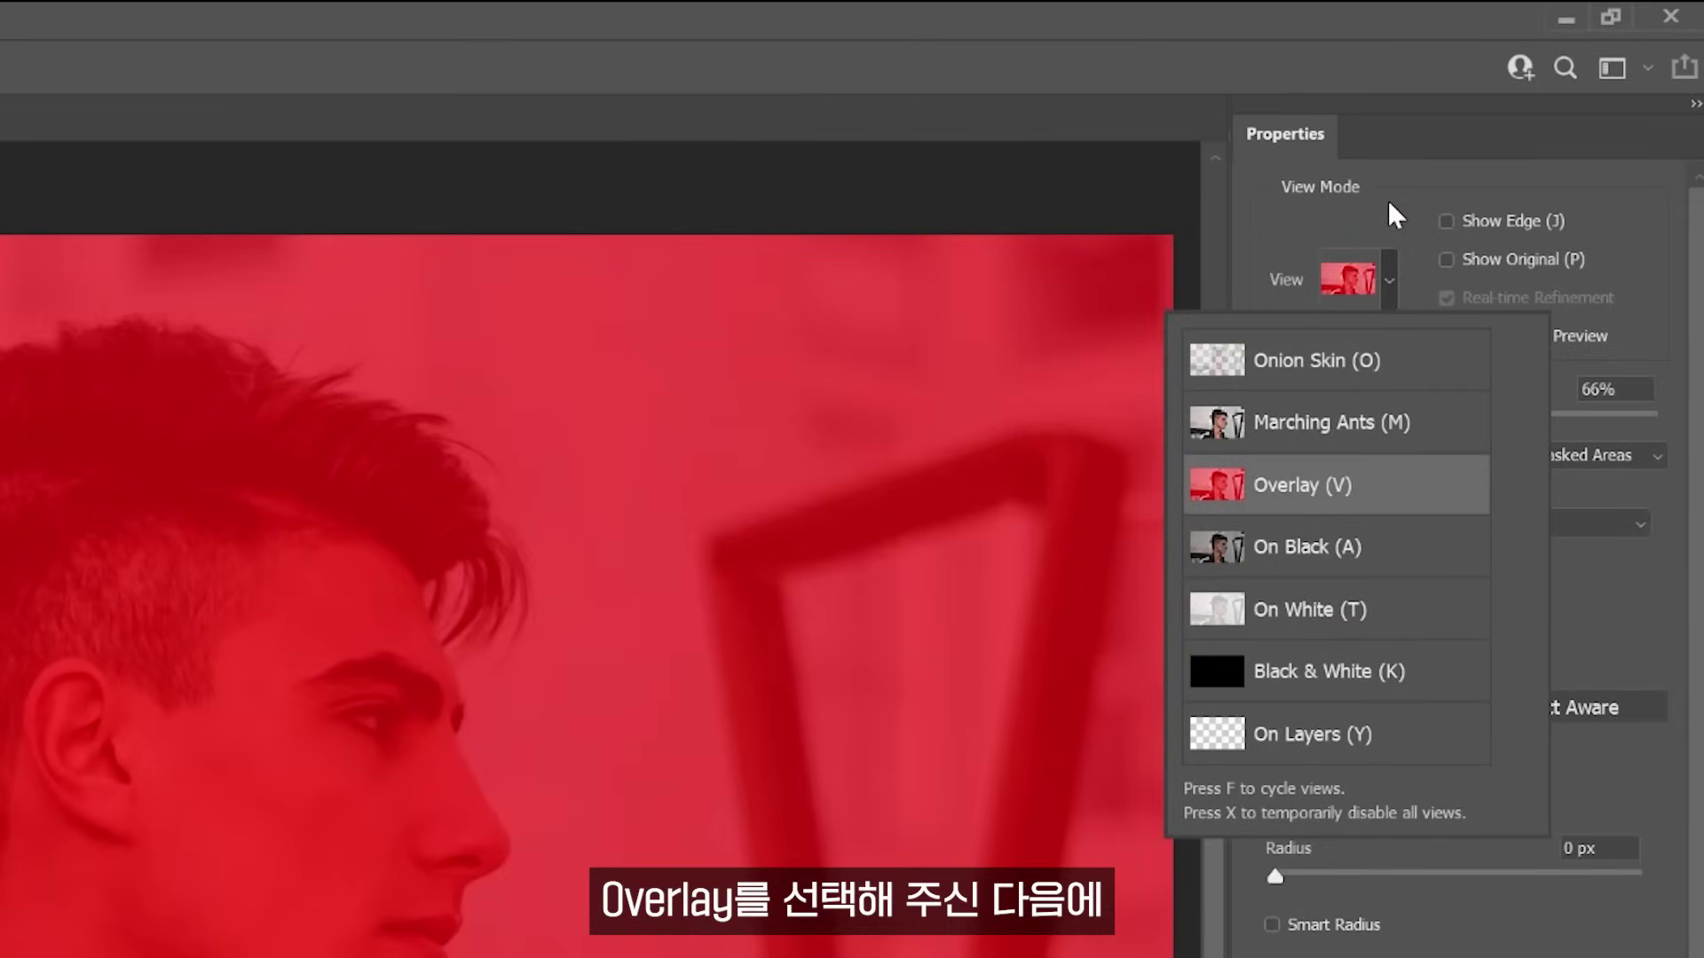
# Set the Select and Mask view to Overlay at 69% opacity
pyautogui.click(1388, 200)
pyautogui.click(1437, 418)
pyautogui.moveTo(1398, 414)
pyautogui.mouseDown()
pyautogui.moveTo(1373, 406)
pyautogui.moveTo(1535, 410)
pyautogui.mouseUp()
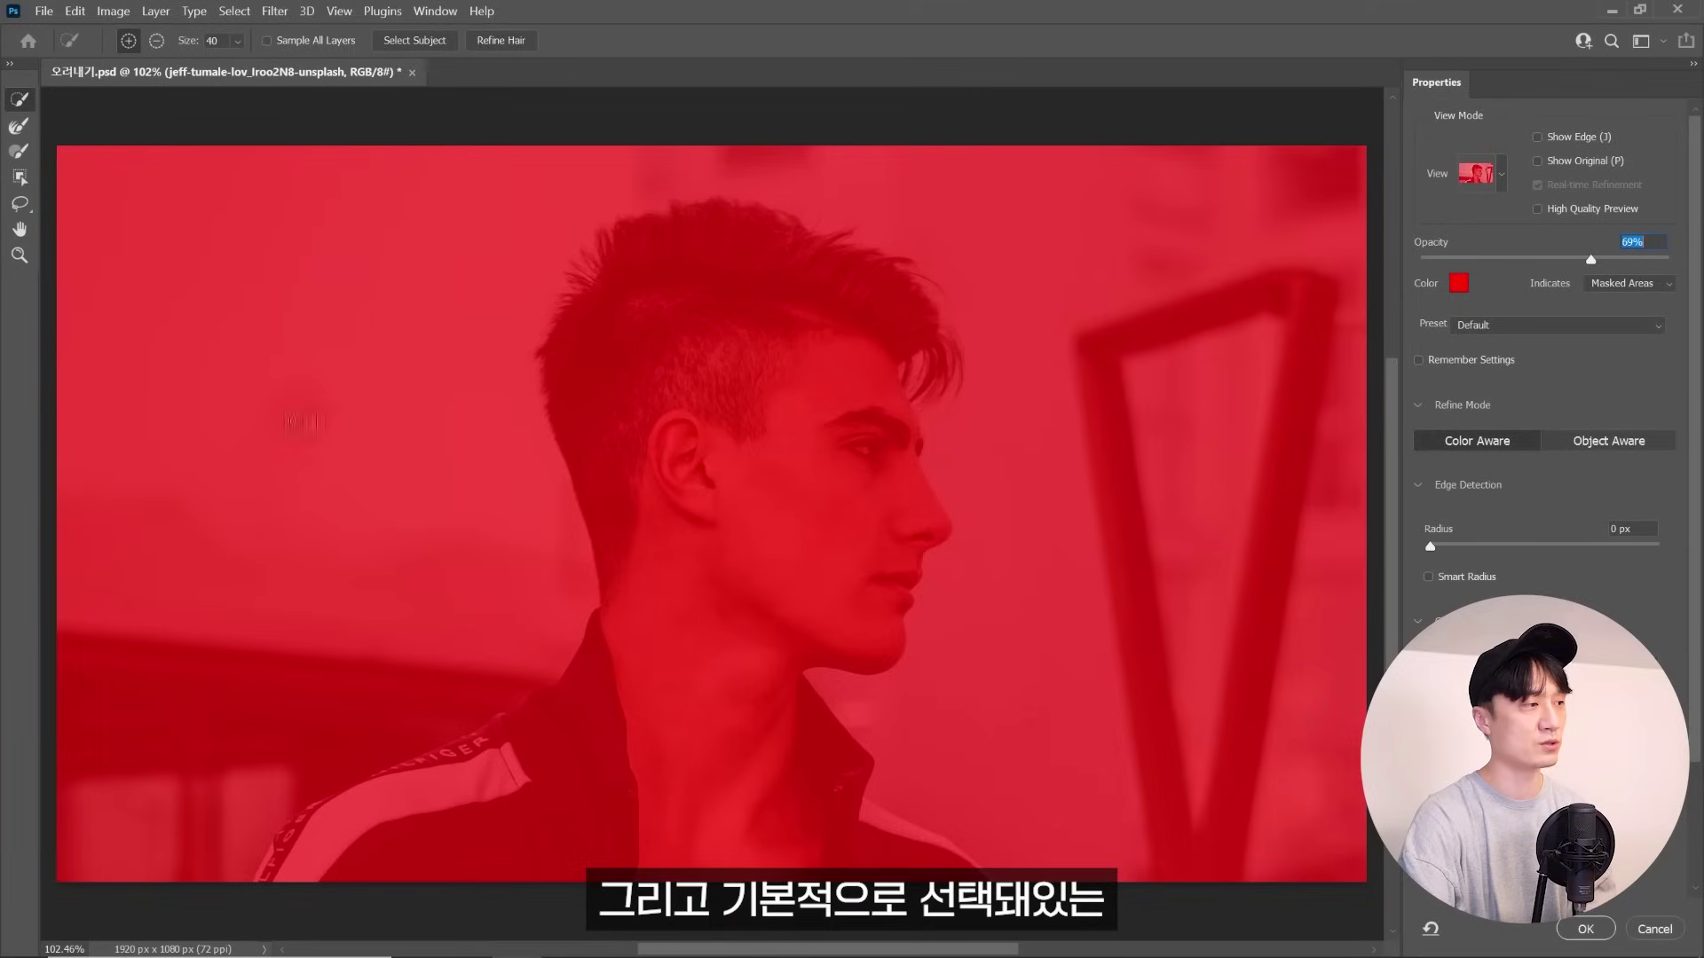
# Quick-select the man's hair, face, neck and jacket, subtracting the mint object at lower left
pyautogui.click(22, 103)
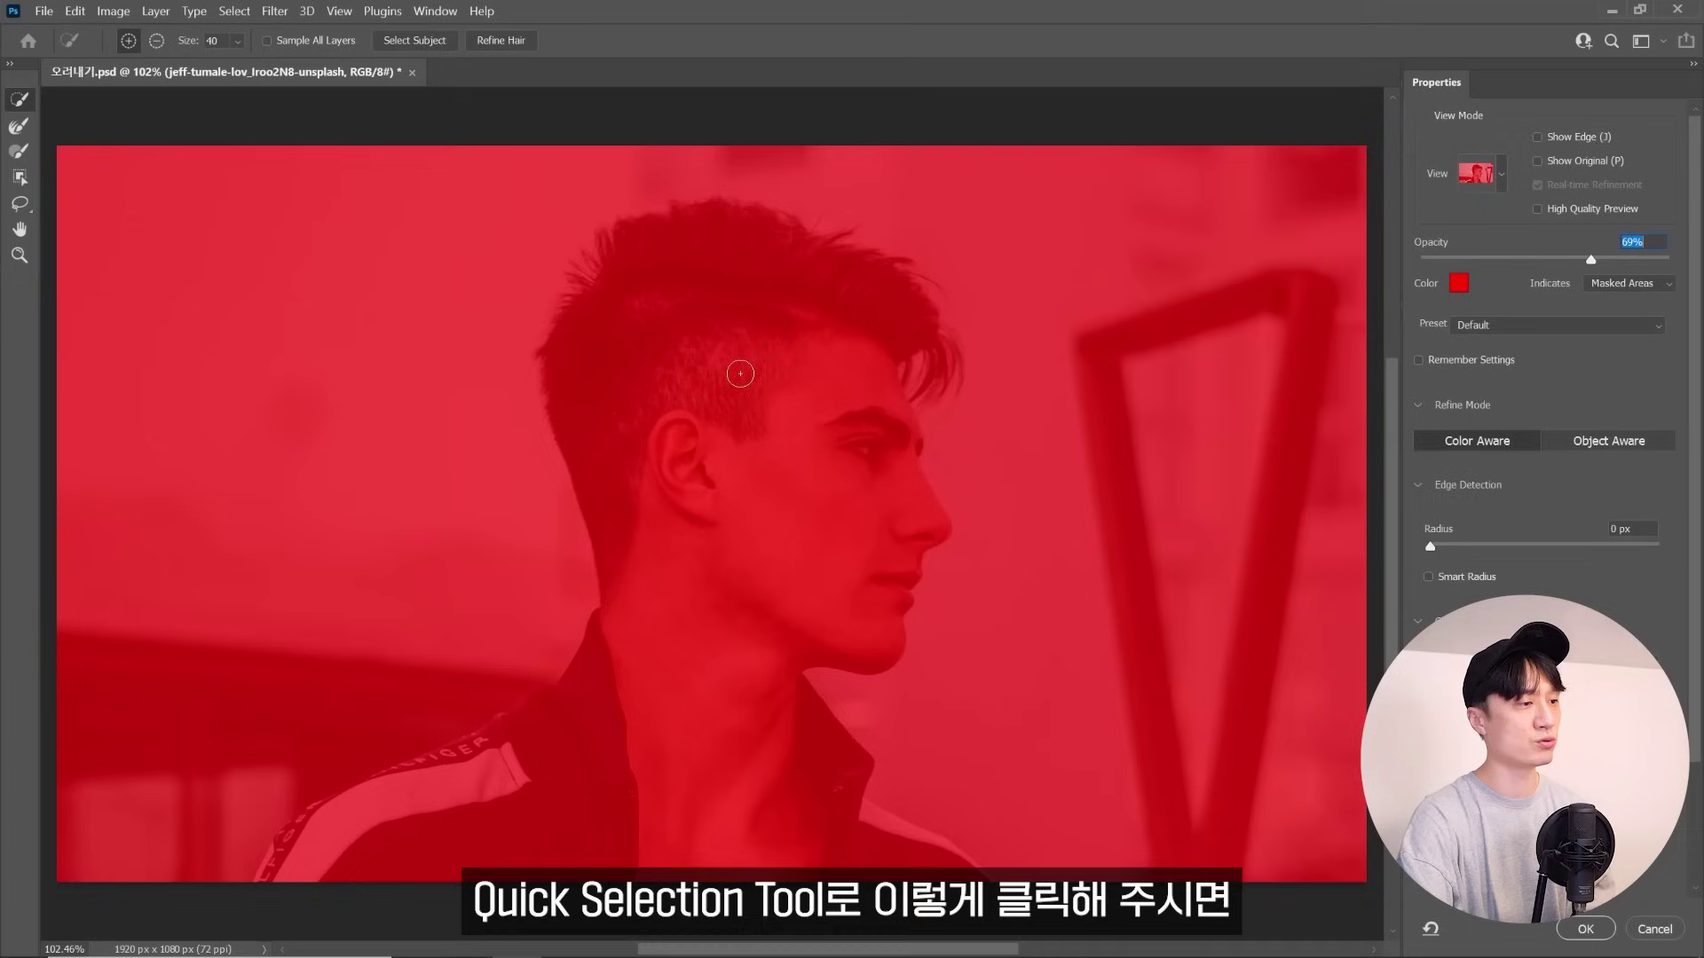
pyautogui.moveTo(689, 302); pyautogui.dragTo(702, 286)
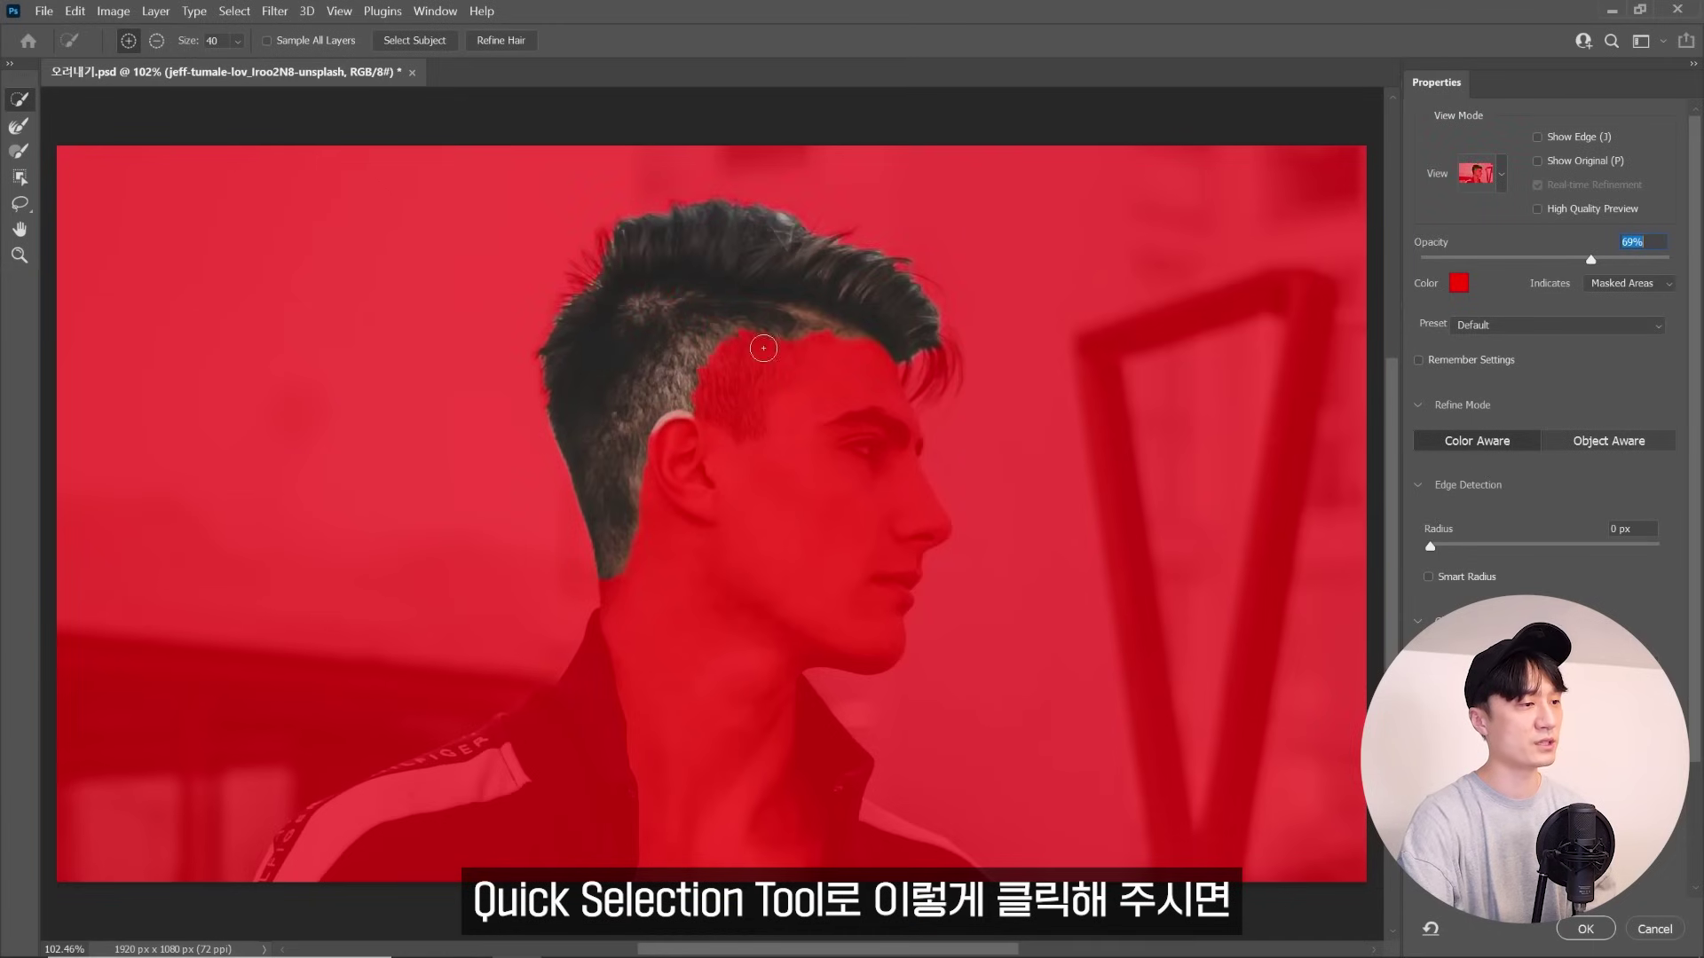
pyautogui.moveTo(763, 348); pyautogui.dragTo(766, 485)
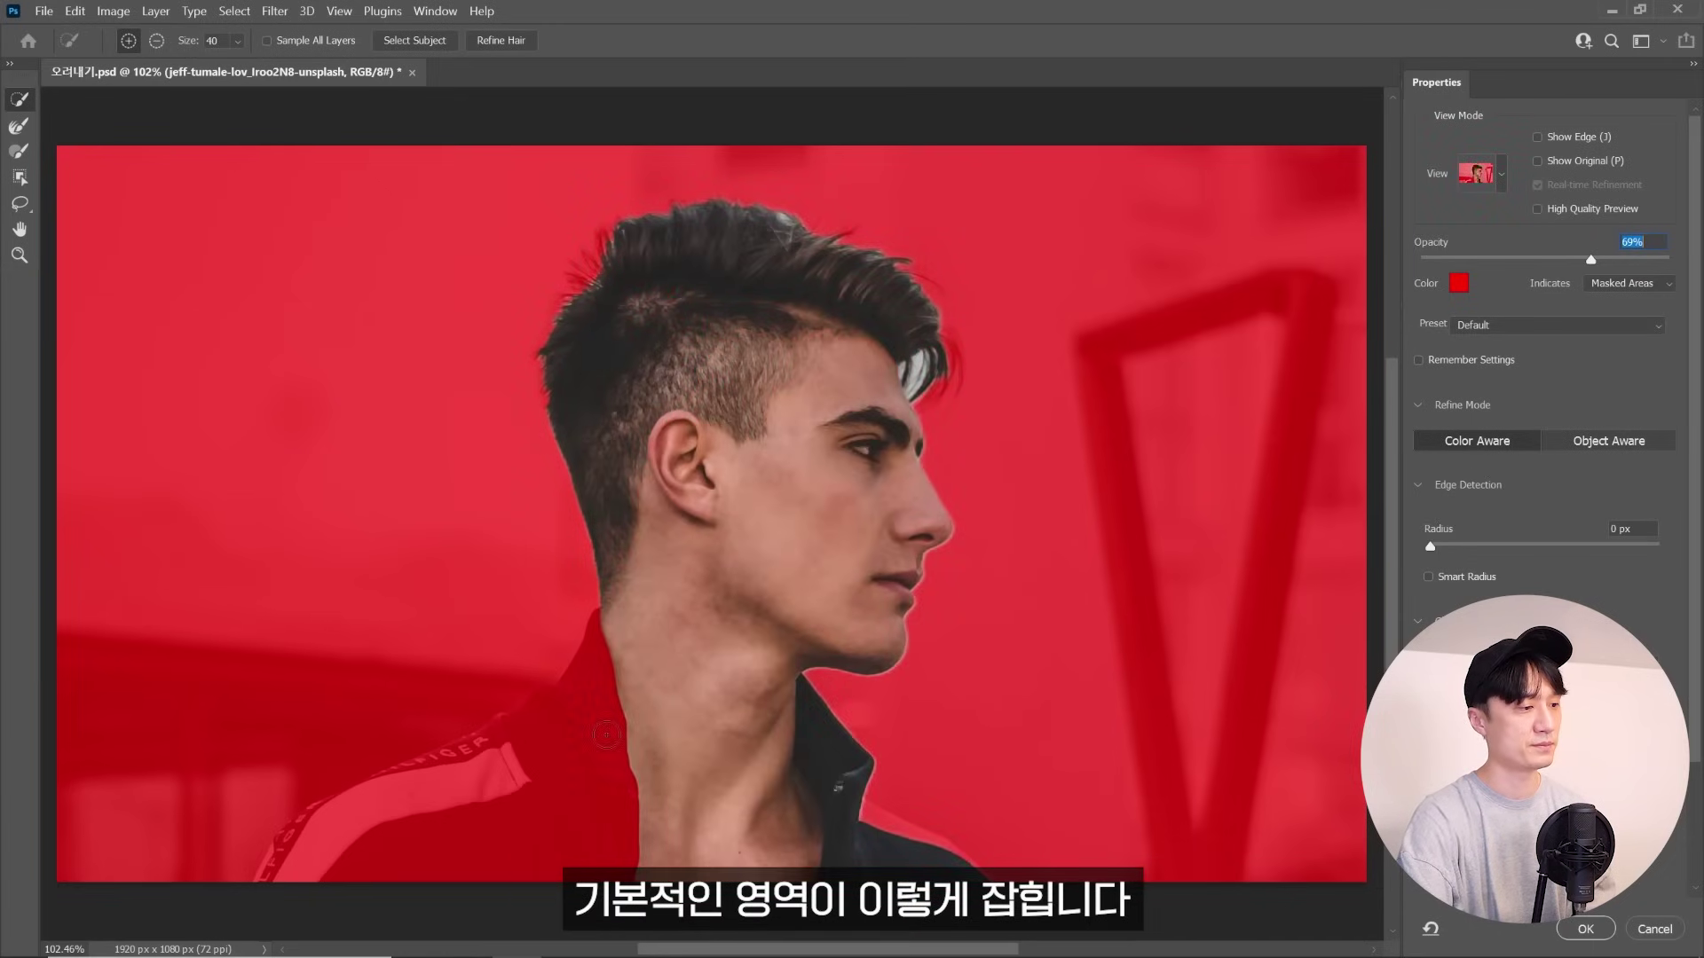
pyautogui.moveTo(606, 735); pyautogui.dragTo(432, 831)
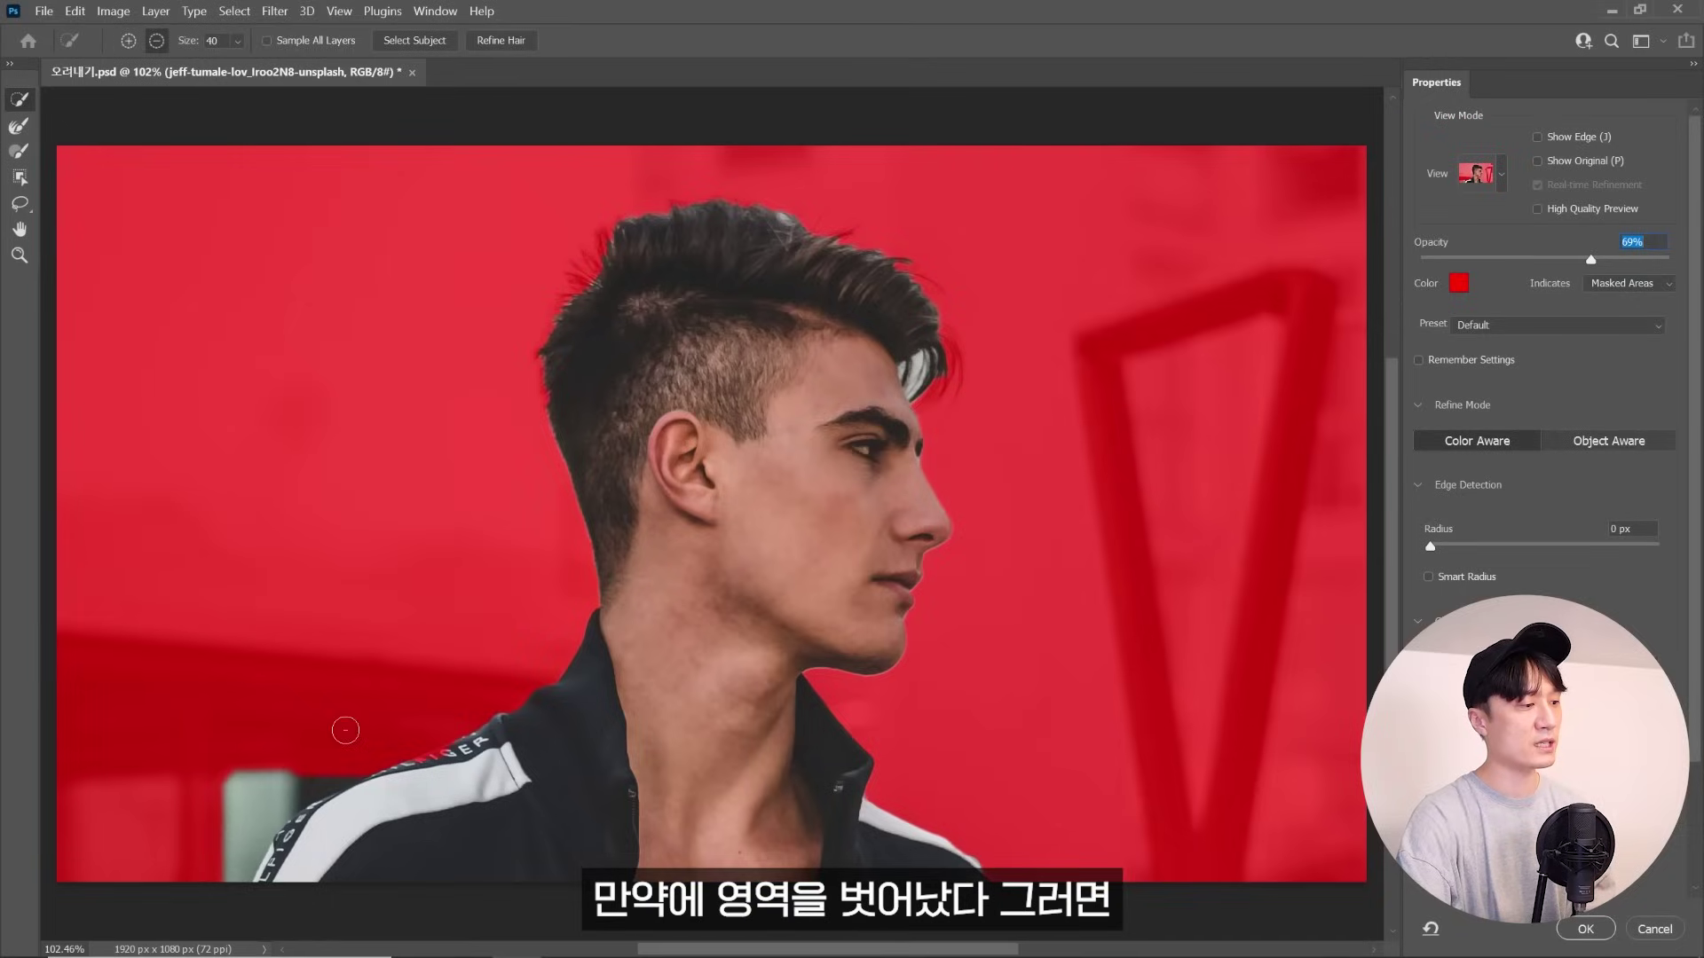
pyautogui.moveTo(267, 786); pyautogui.dragTo(272, 779)
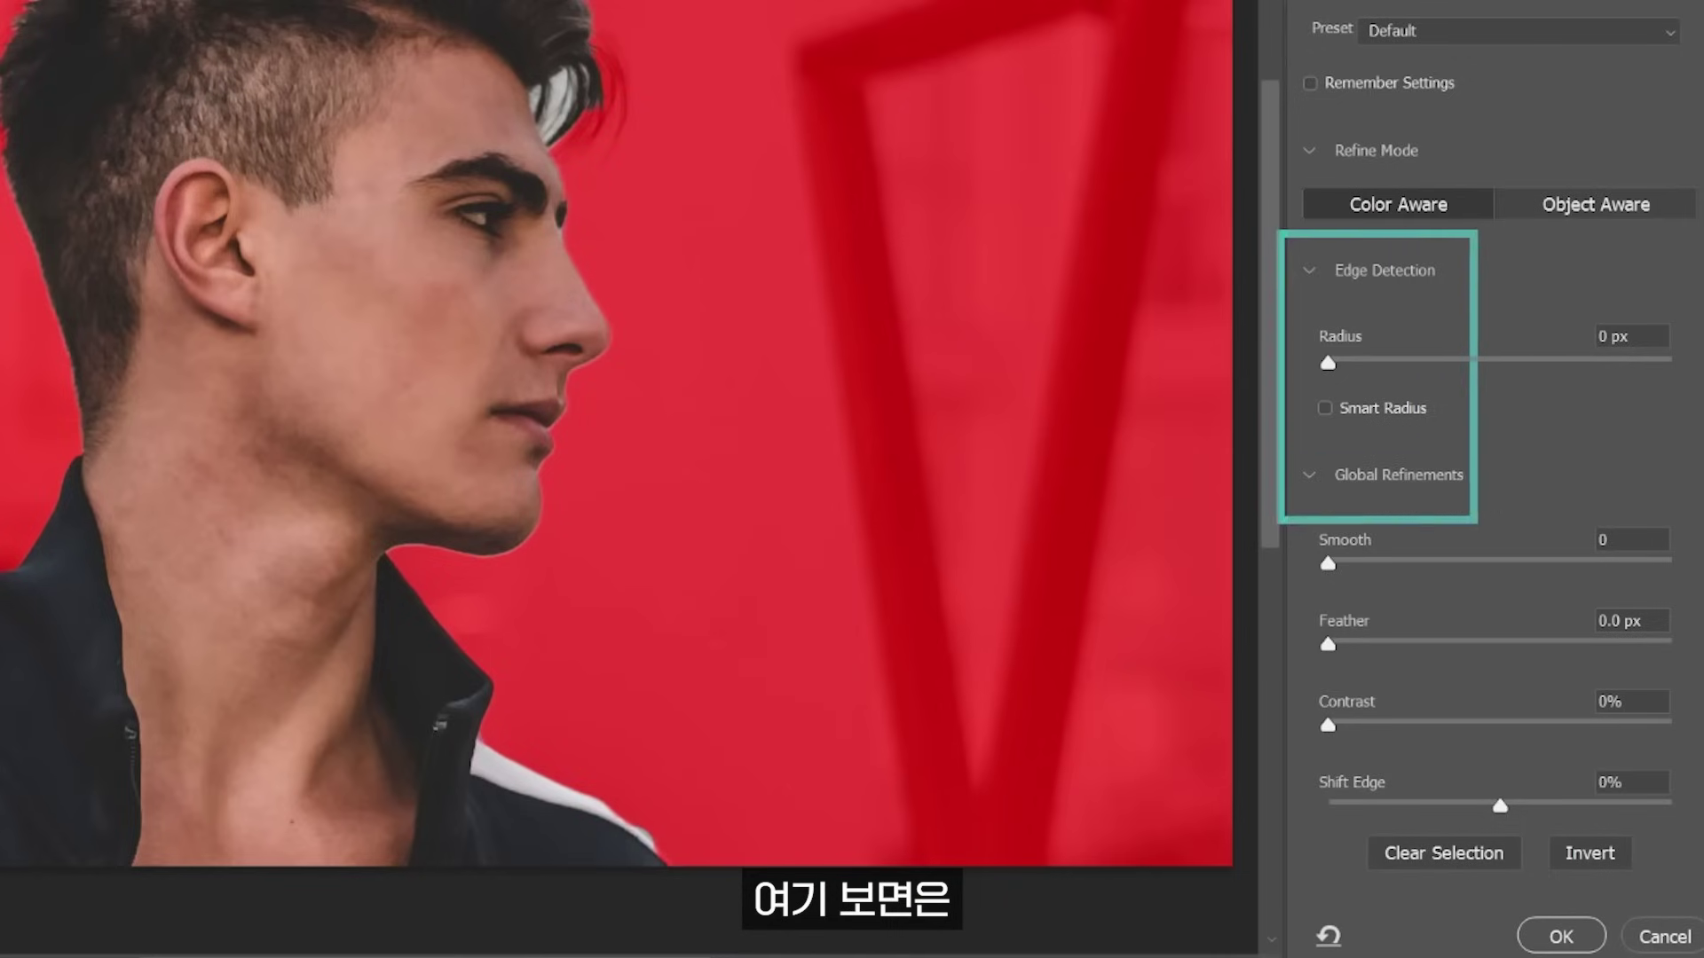
# Reset Edge Detection Radius to 0 px after testing, shift the edge to about -45%, and fade the overlay
pyautogui.moveTo(1328, 362); pyautogui.dragTo(1484, 362)
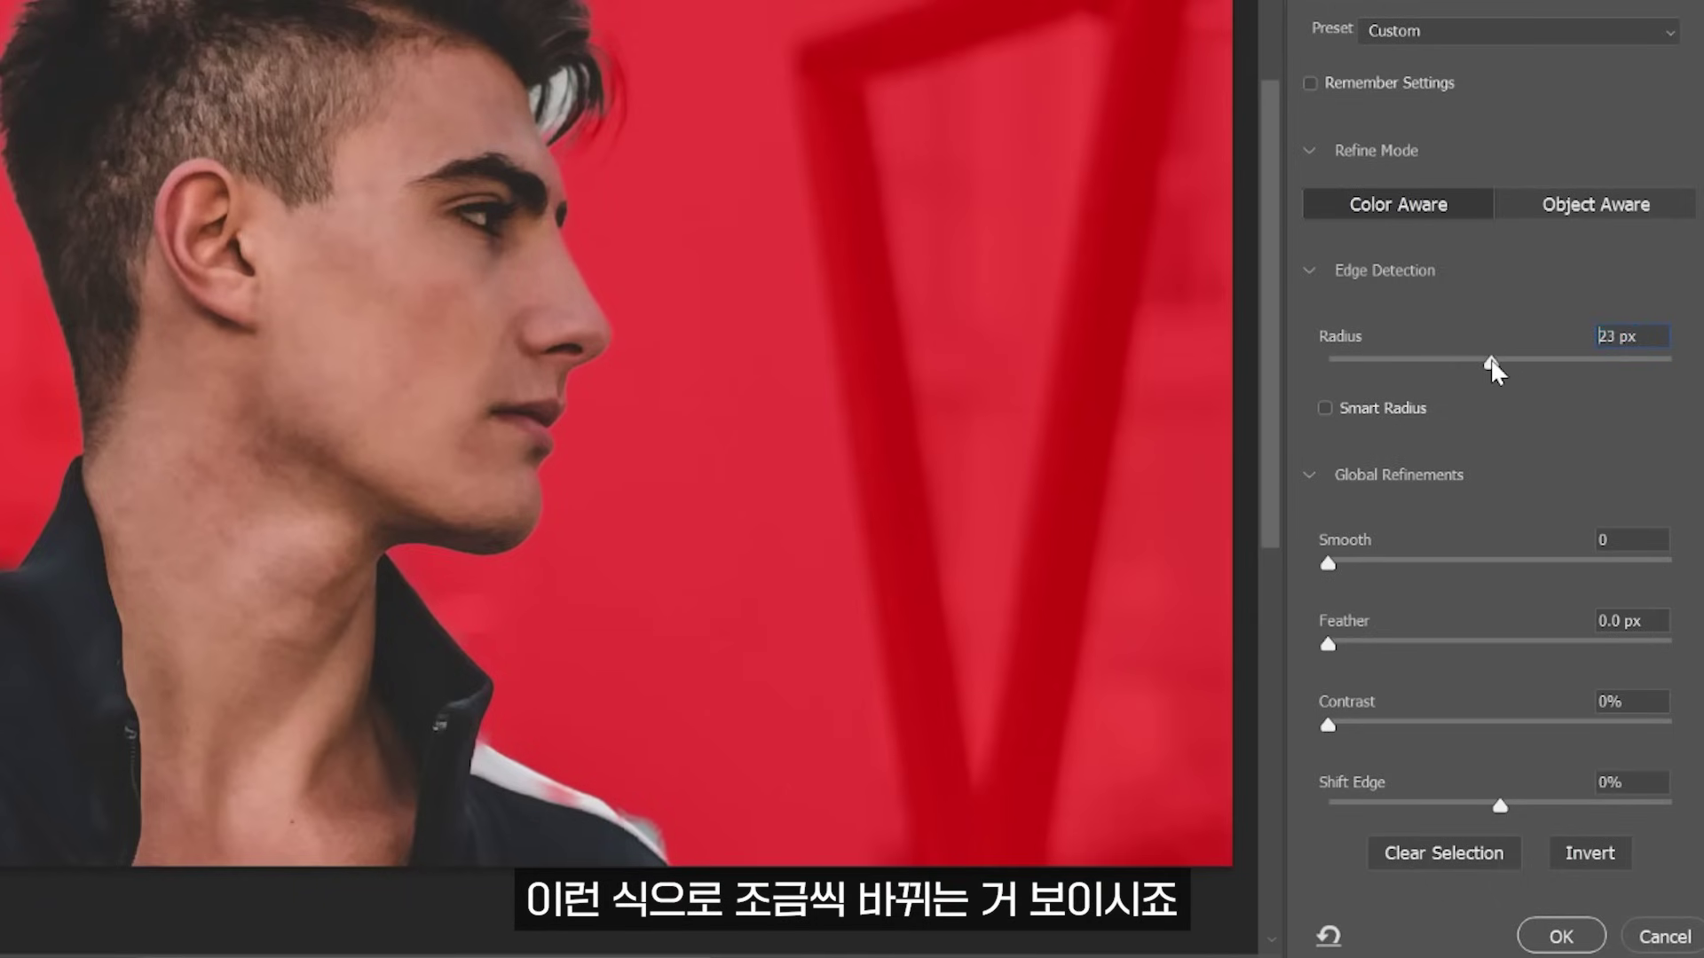
pyautogui.moveTo(1491, 364); pyautogui.dragTo(1327, 366)
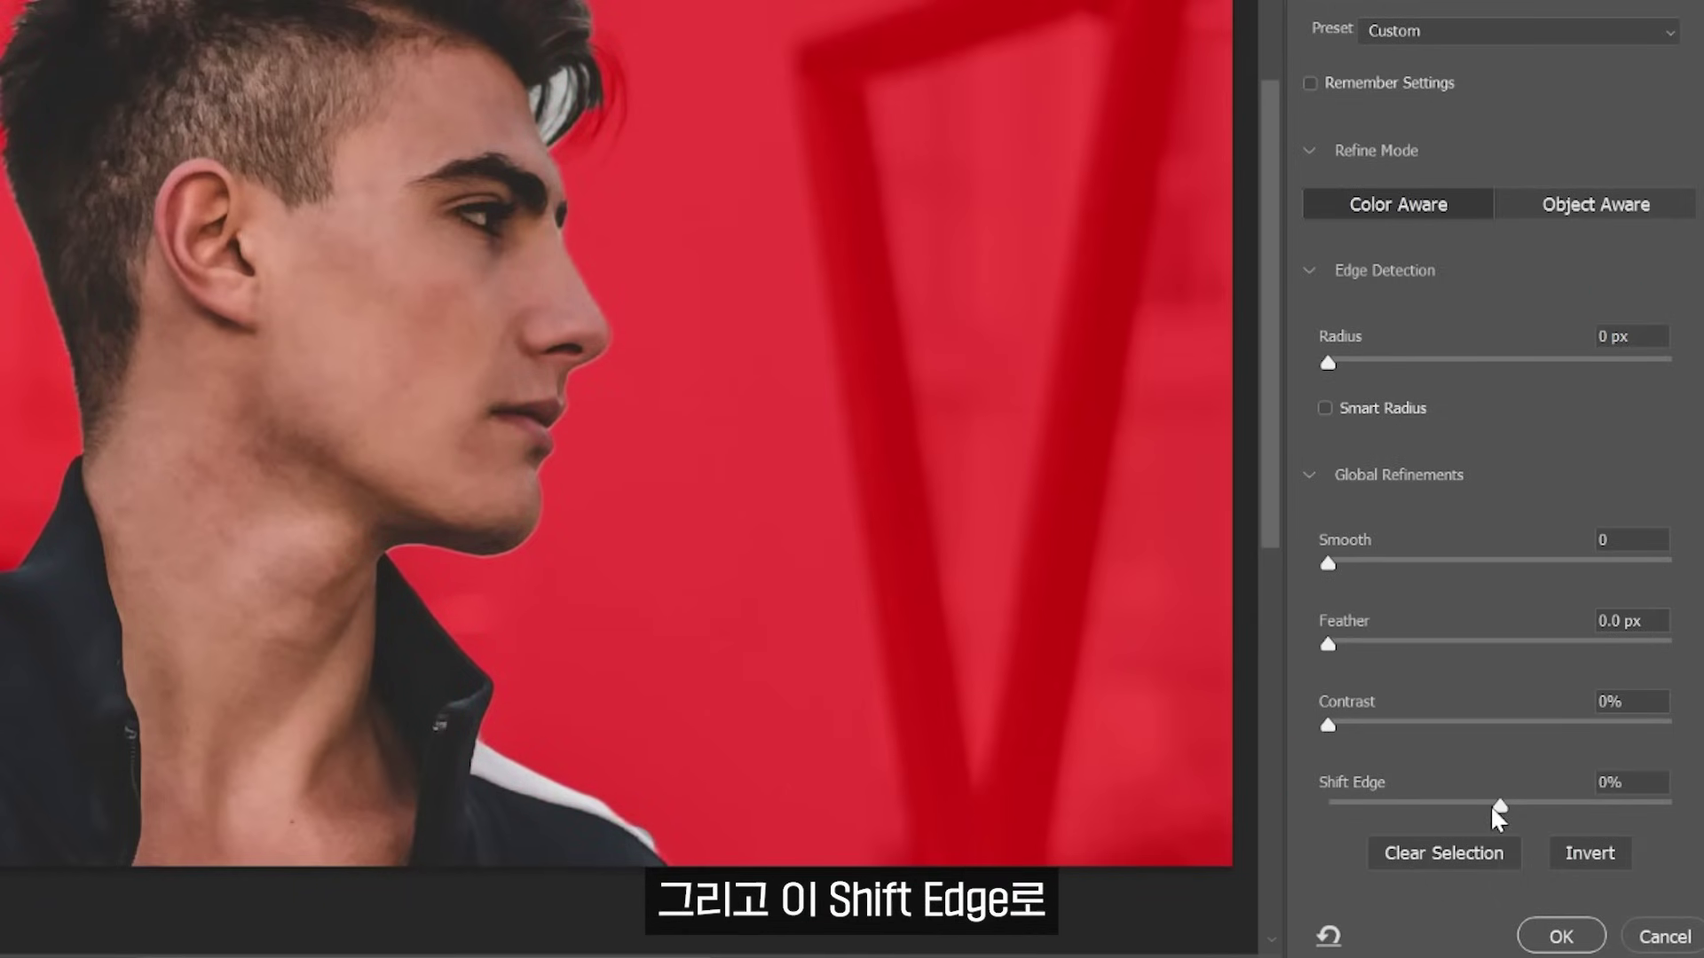
pyautogui.moveTo(1498, 808)
pyautogui.mouseDown()
pyautogui.moveTo(1468, 808)
pyautogui.moveTo(1659, 805)
pyautogui.mouseUp()
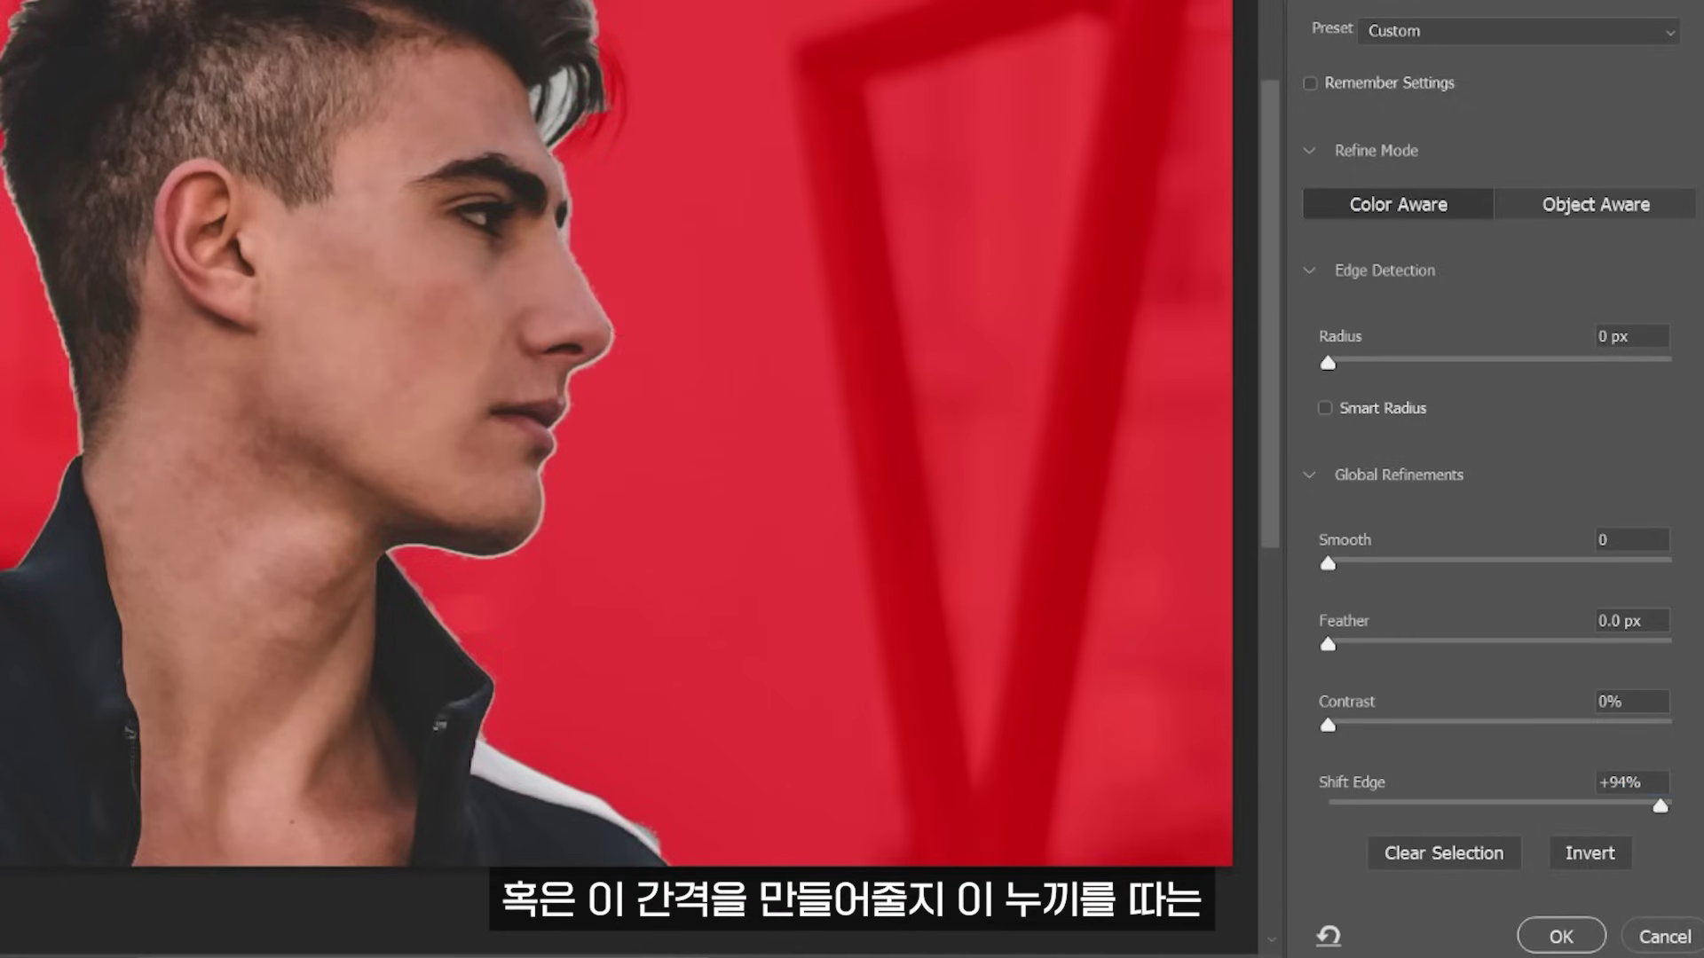
pyautogui.moveTo(1446, 804); pyautogui.dragTo(1430, 806)
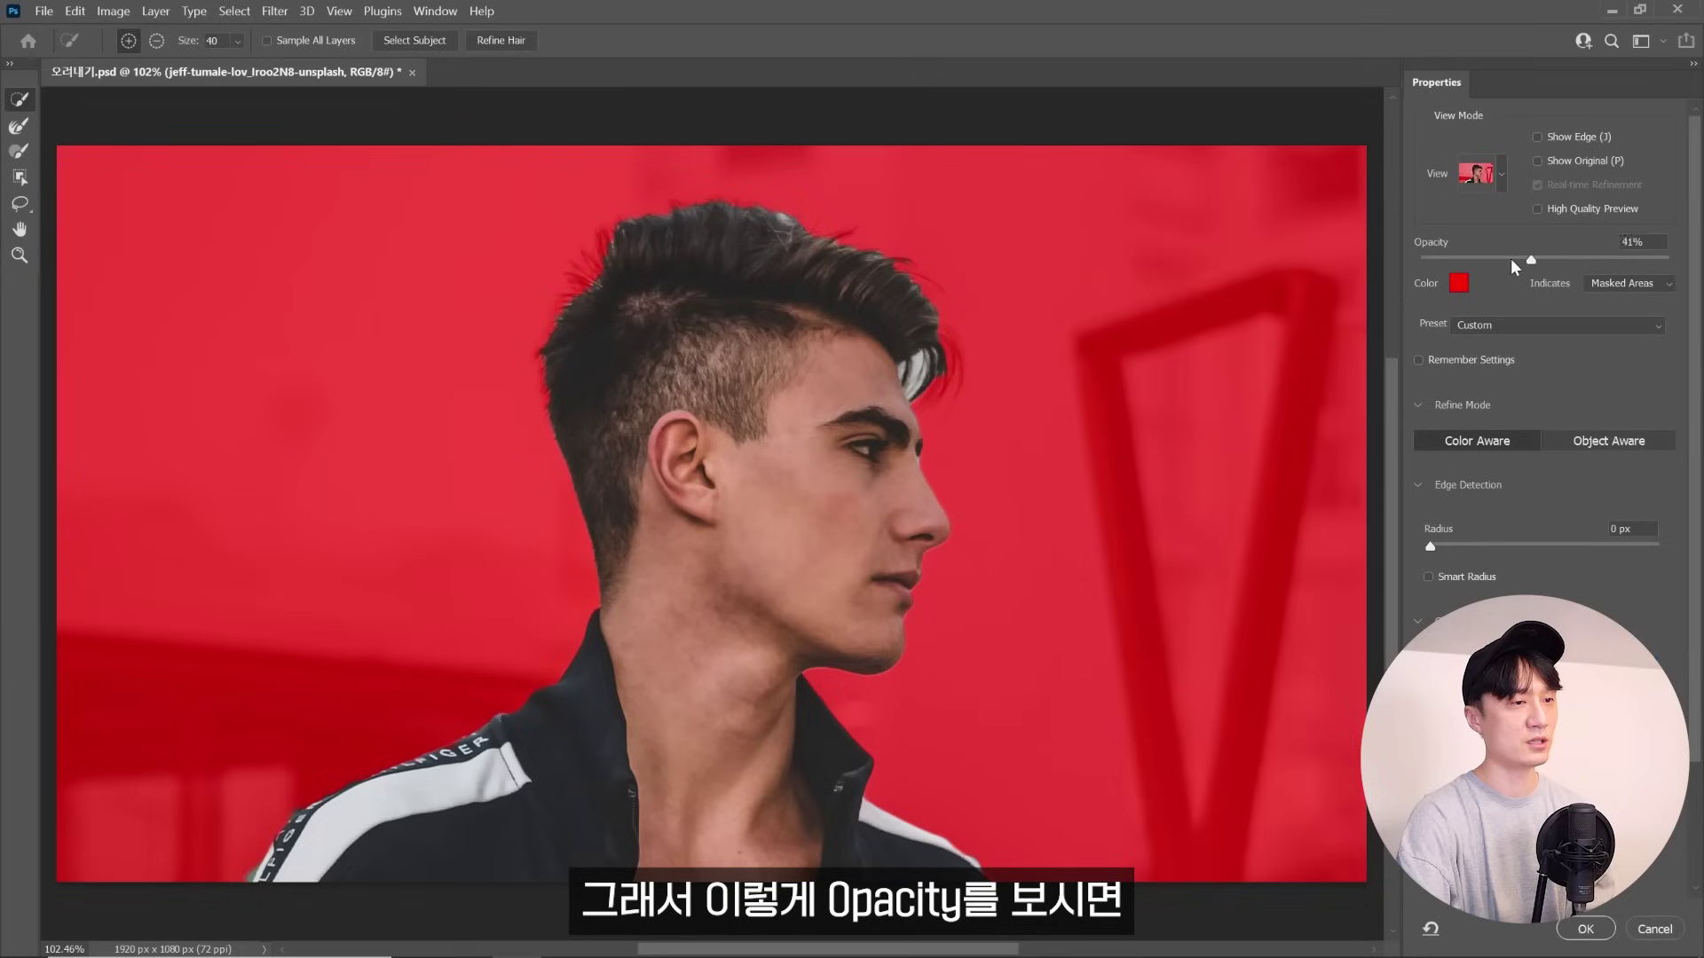
pyautogui.moveTo(1510, 258)
pyautogui.mouseDown()
pyautogui.moveTo(1459, 259)
pyautogui.moveTo(1668, 259)
pyautogui.moveTo(1564, 257)
pyautogui.mouseUp()
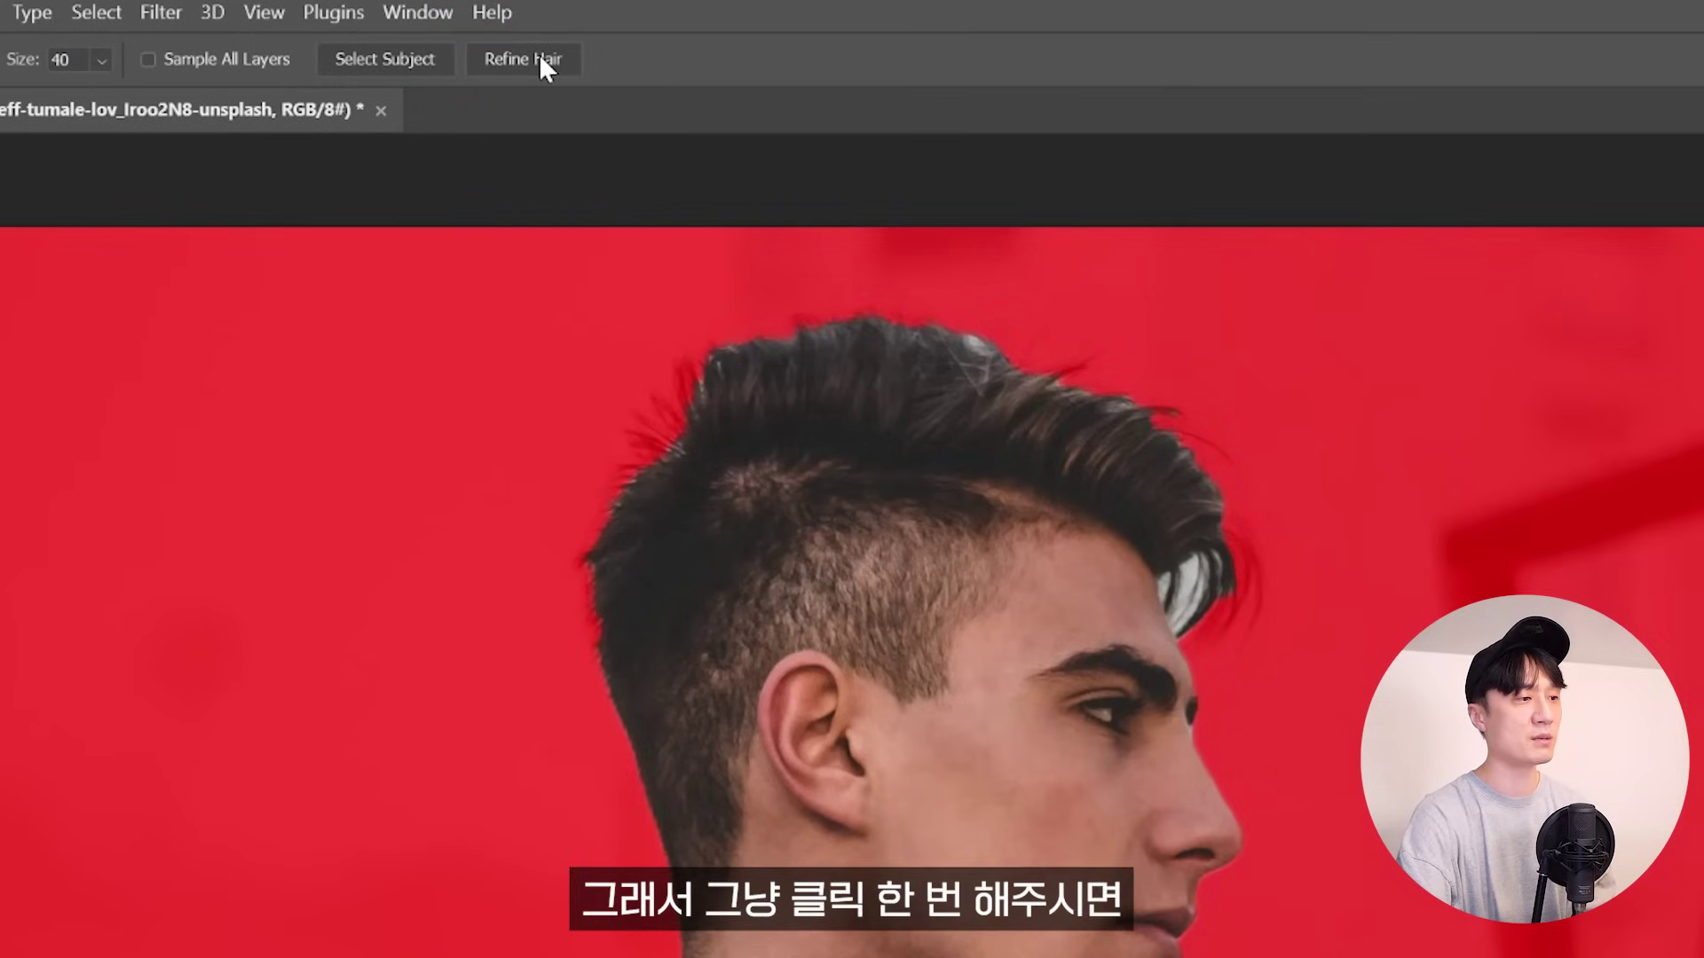
# Refine-brush the man's hairline near the ear and apply the Select and Mask result
pyautogui.click(540, 56)
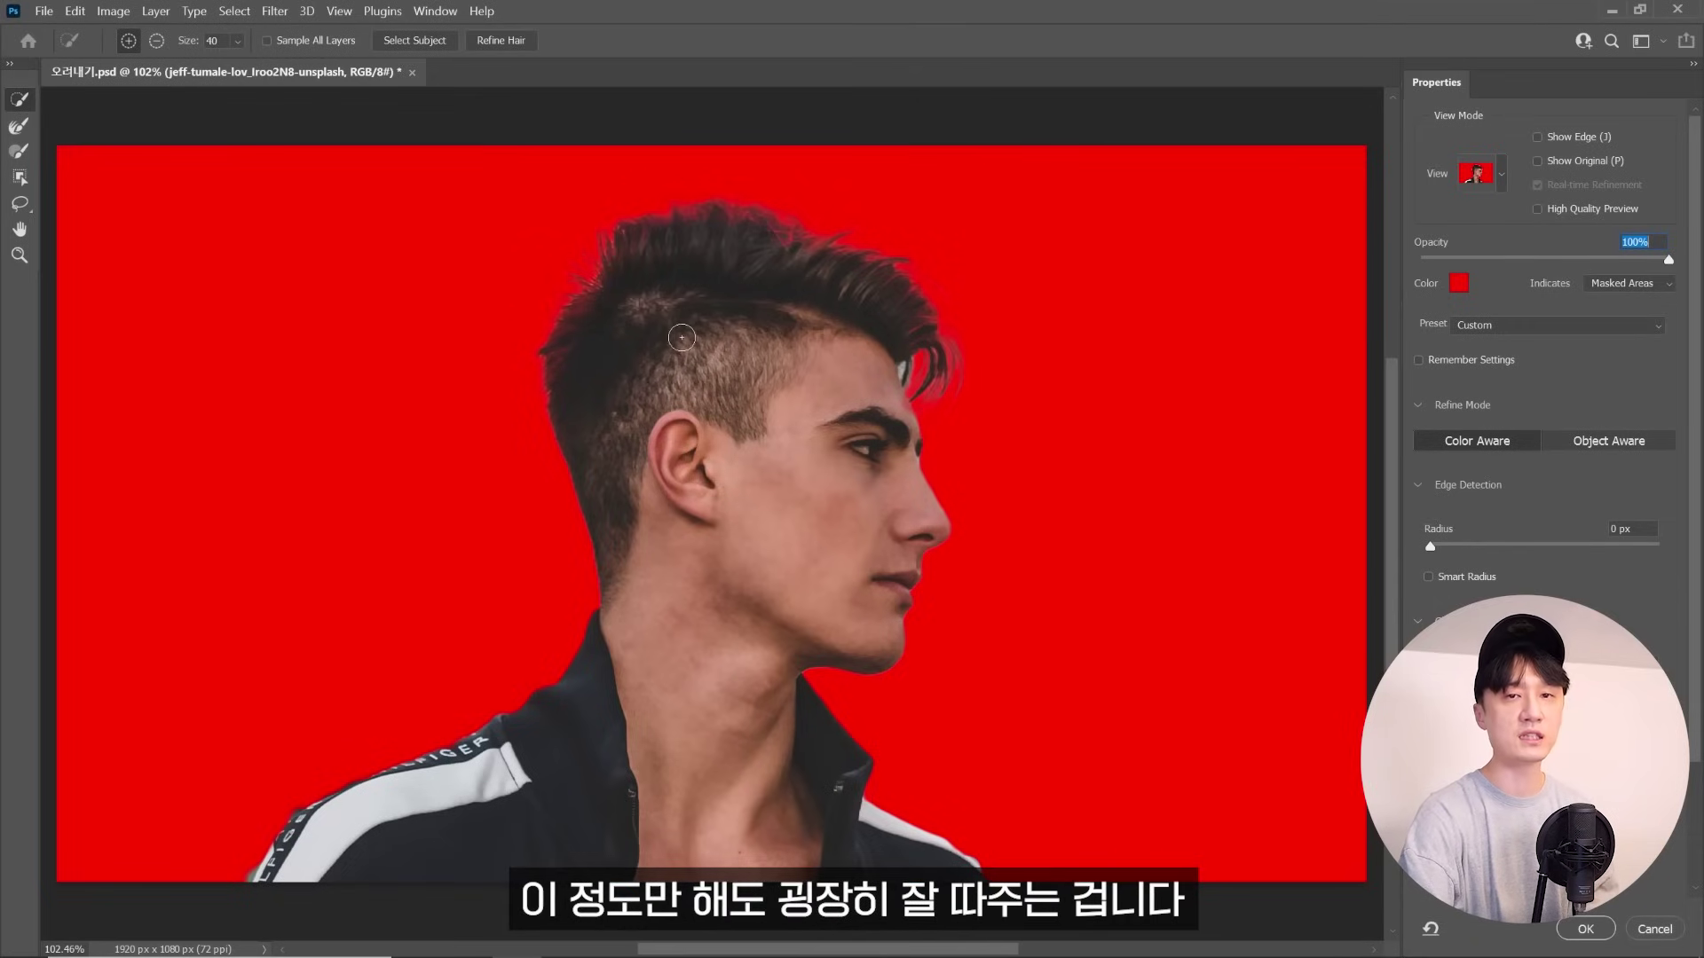
pyautogui.scroll(-12, 1548, 253)
pyautogui.press('z')
pyautogui.click(993, 376)
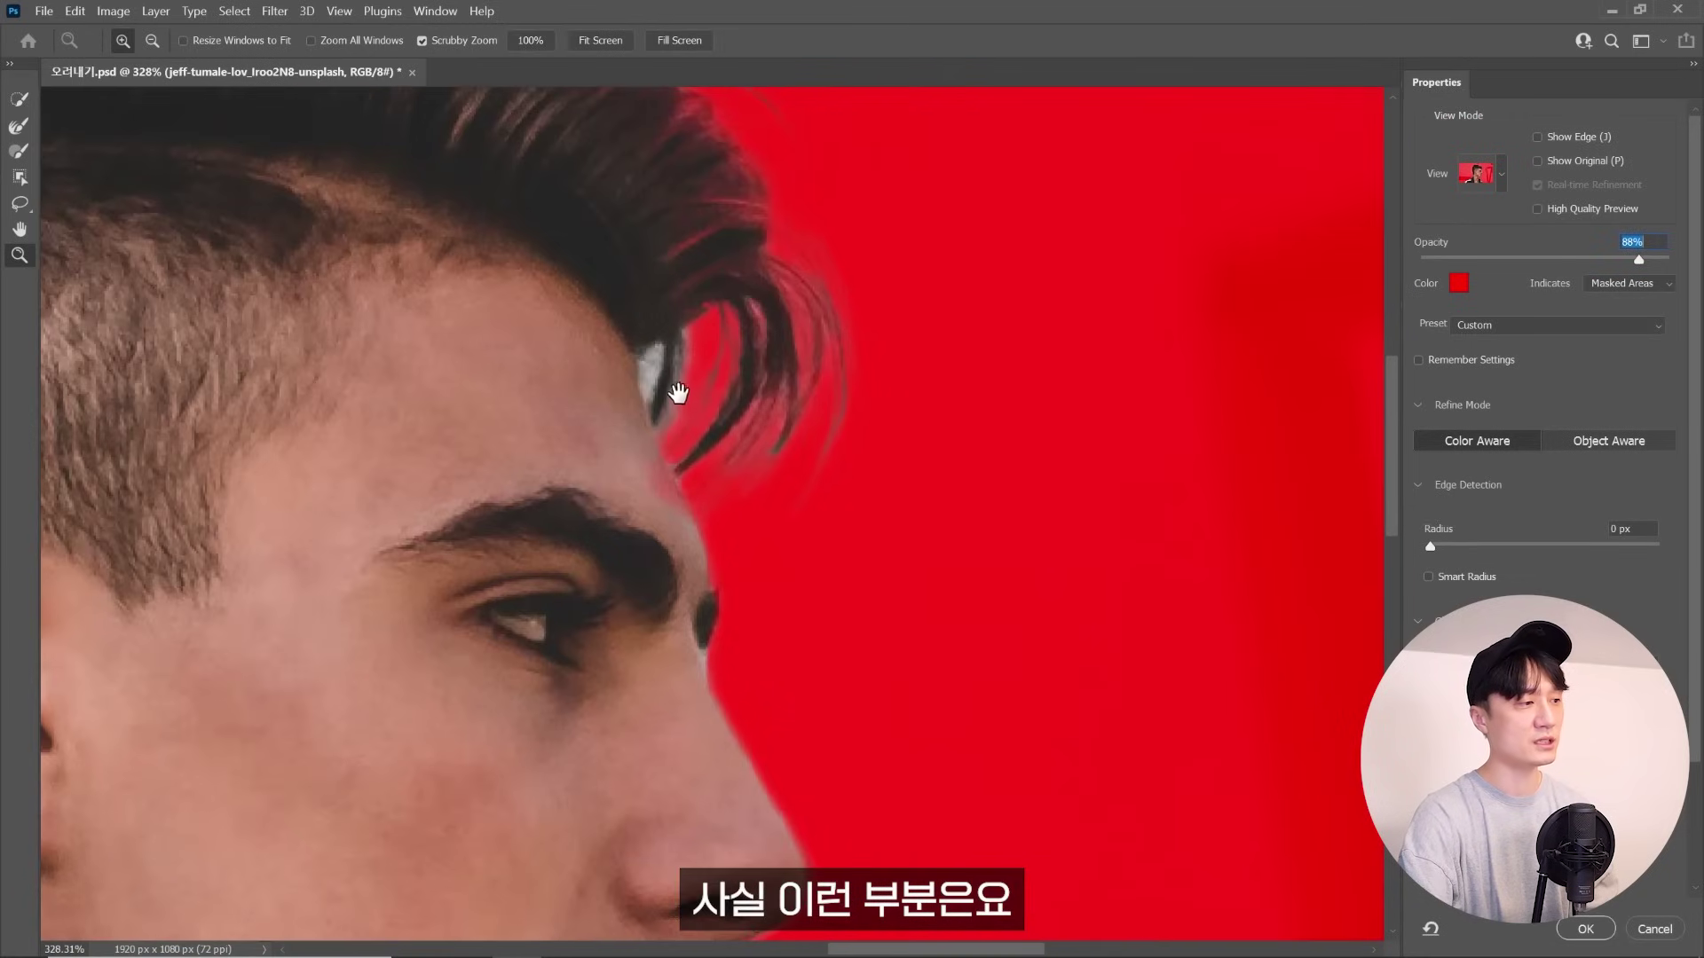
pyautogui.moveTo(678, 393); pyautogui.dragTo(836, 423)
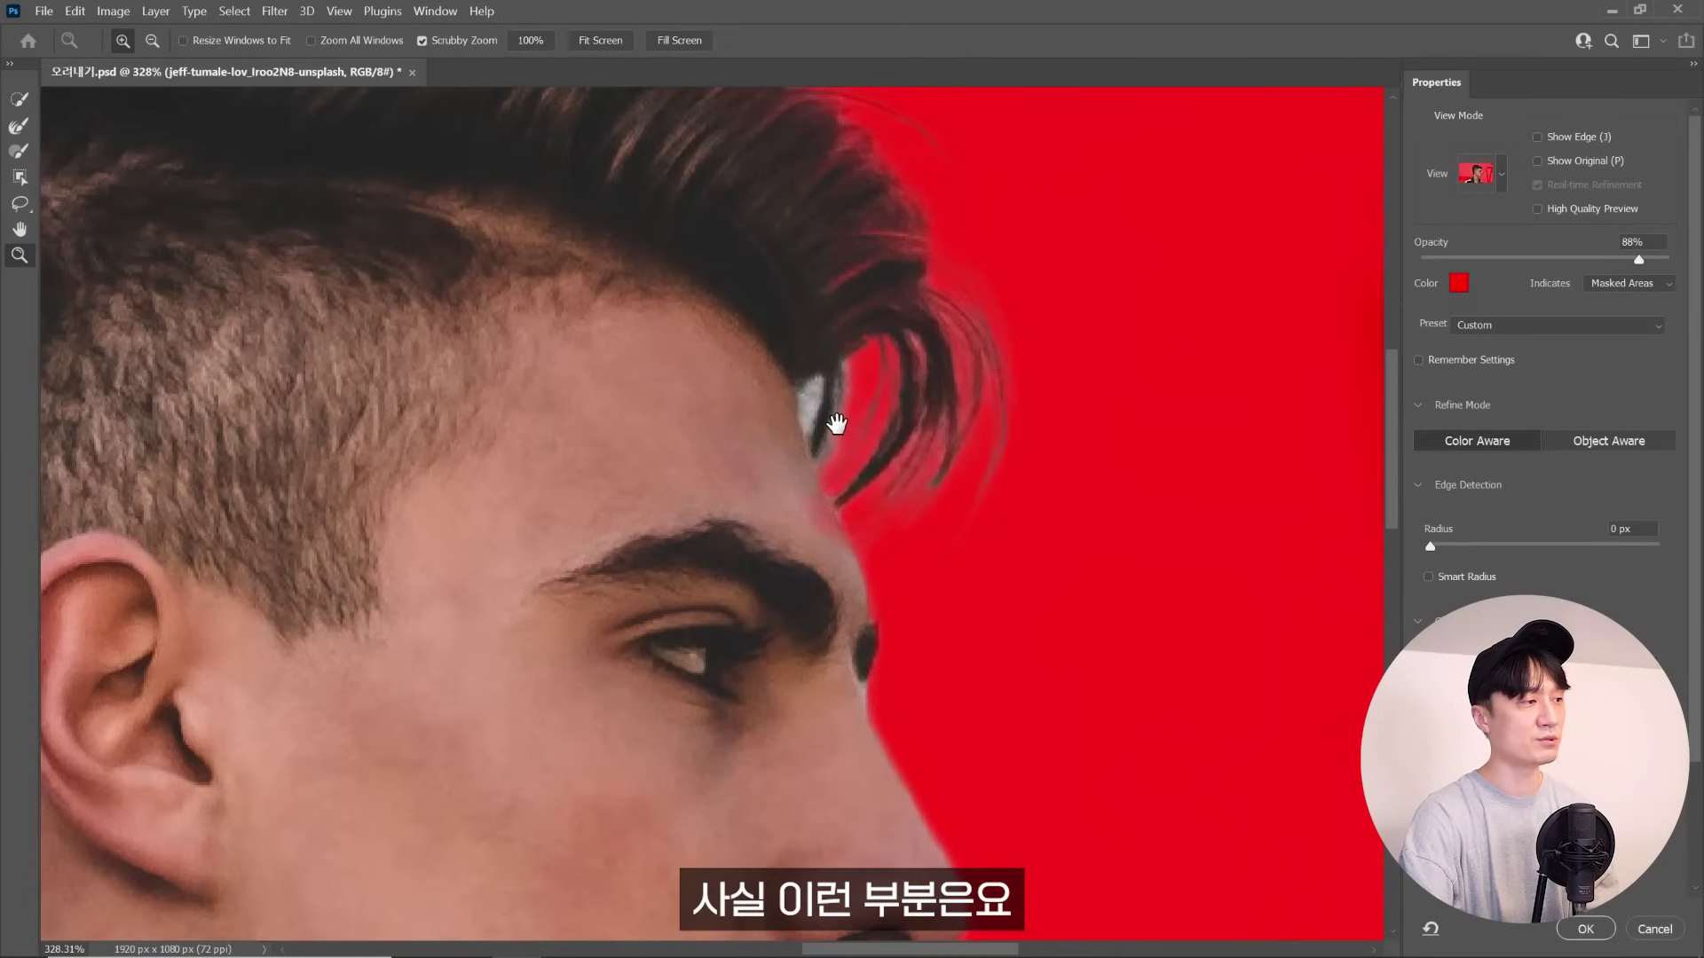
pyautogui.click(17, 152)
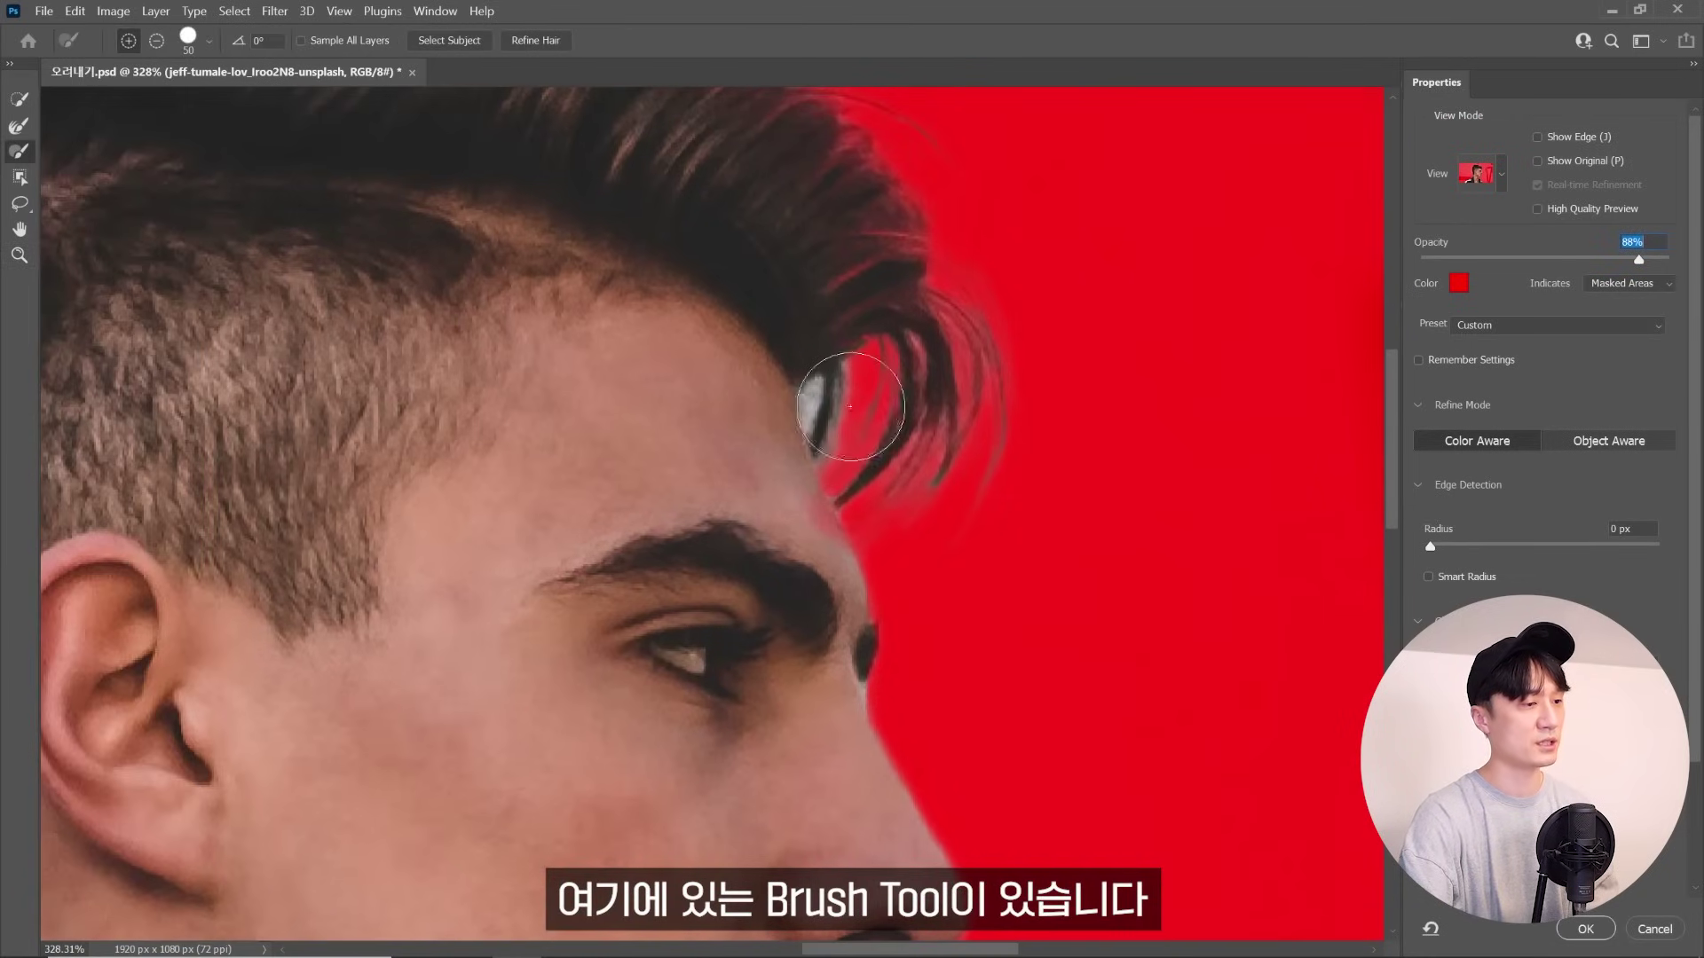
pyautogui.press('[')
pyautogui.press('[')
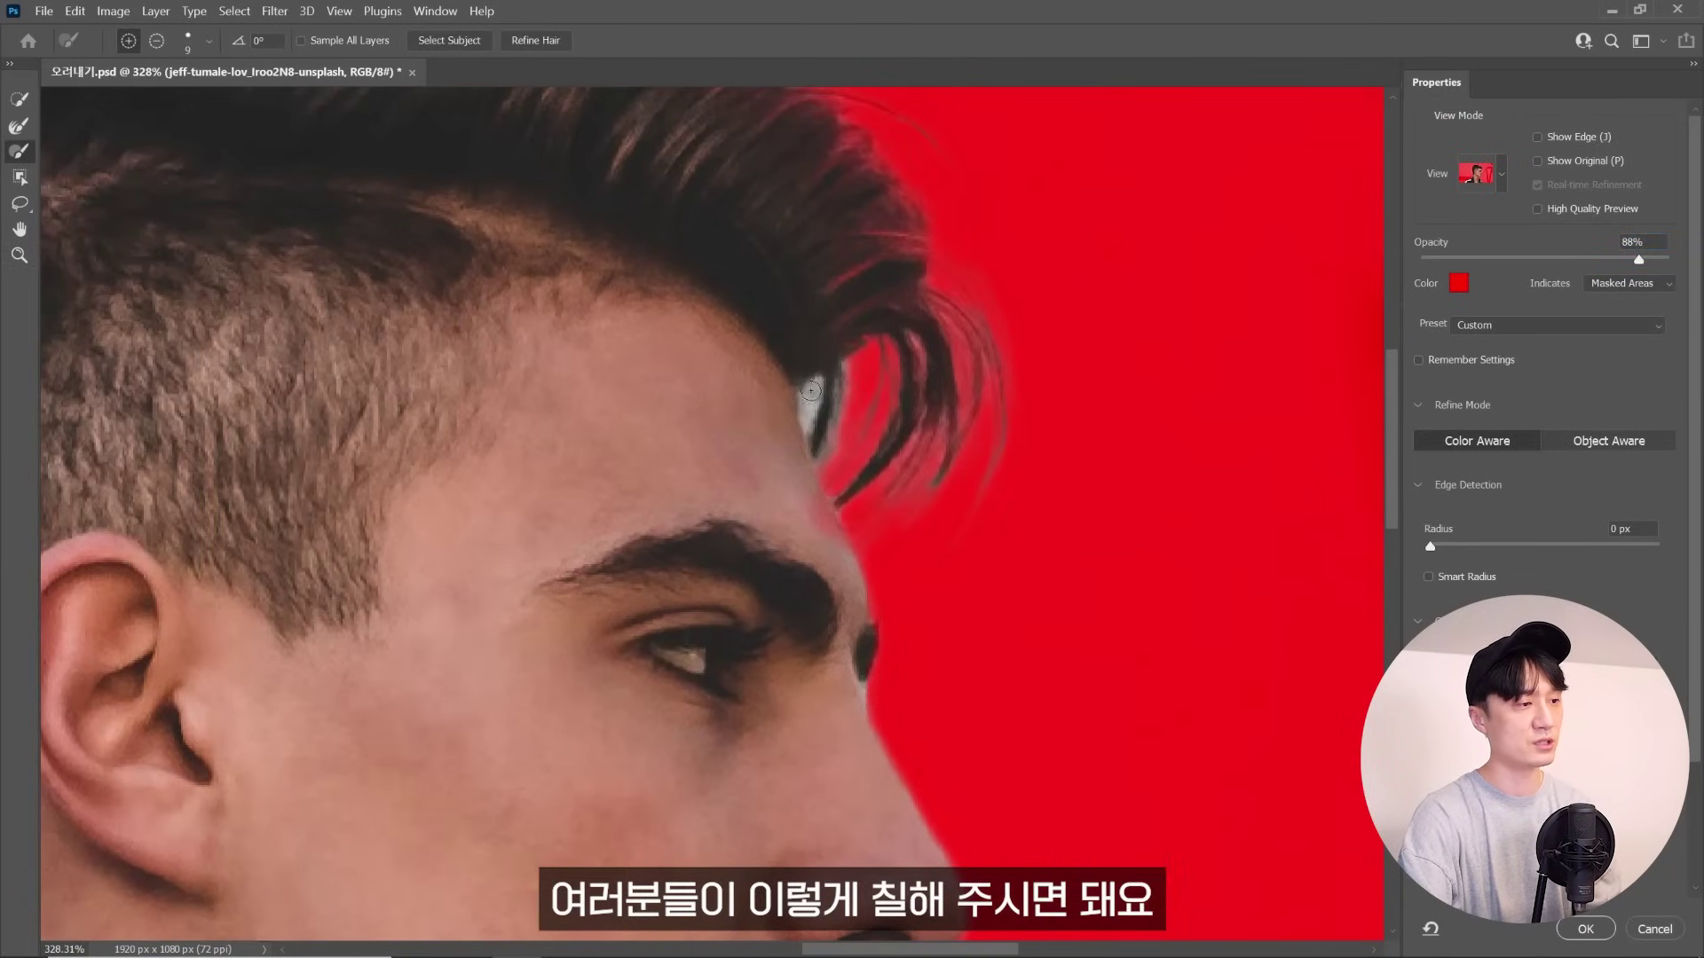
pyautogui.moveTo(813, 388); pyautogui.dragTo(804, 399)
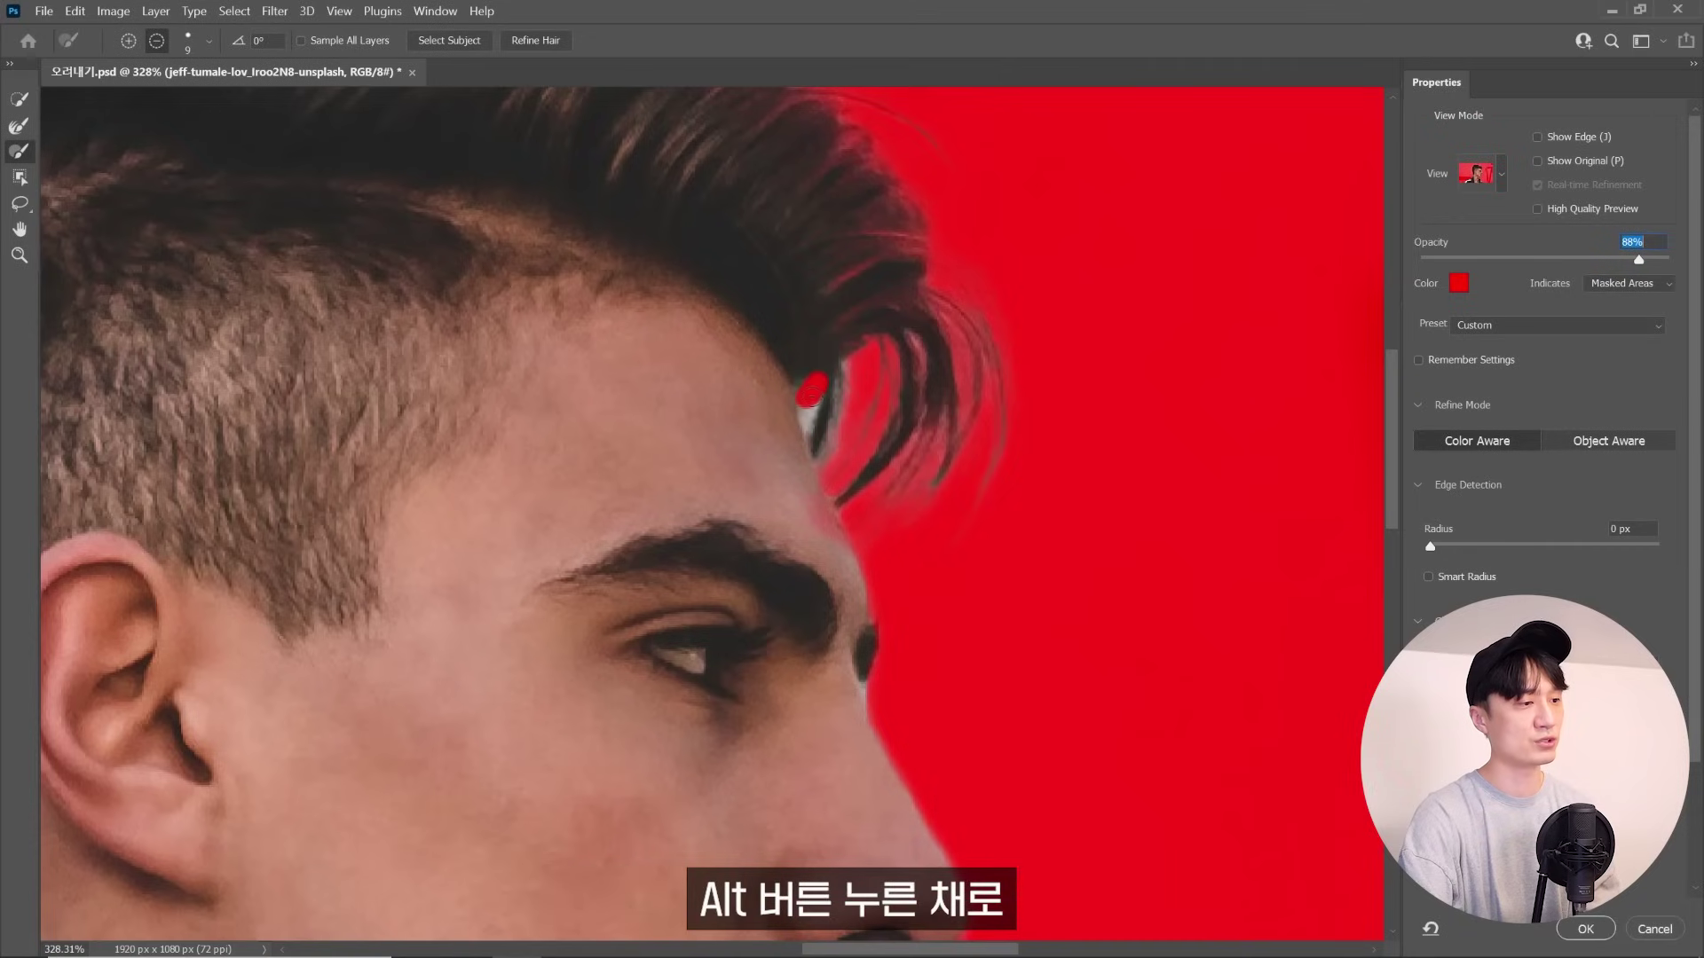
pyautogui.scroll(-5, 808, 409)
pyautogui.scroll(-5, 809, 409)
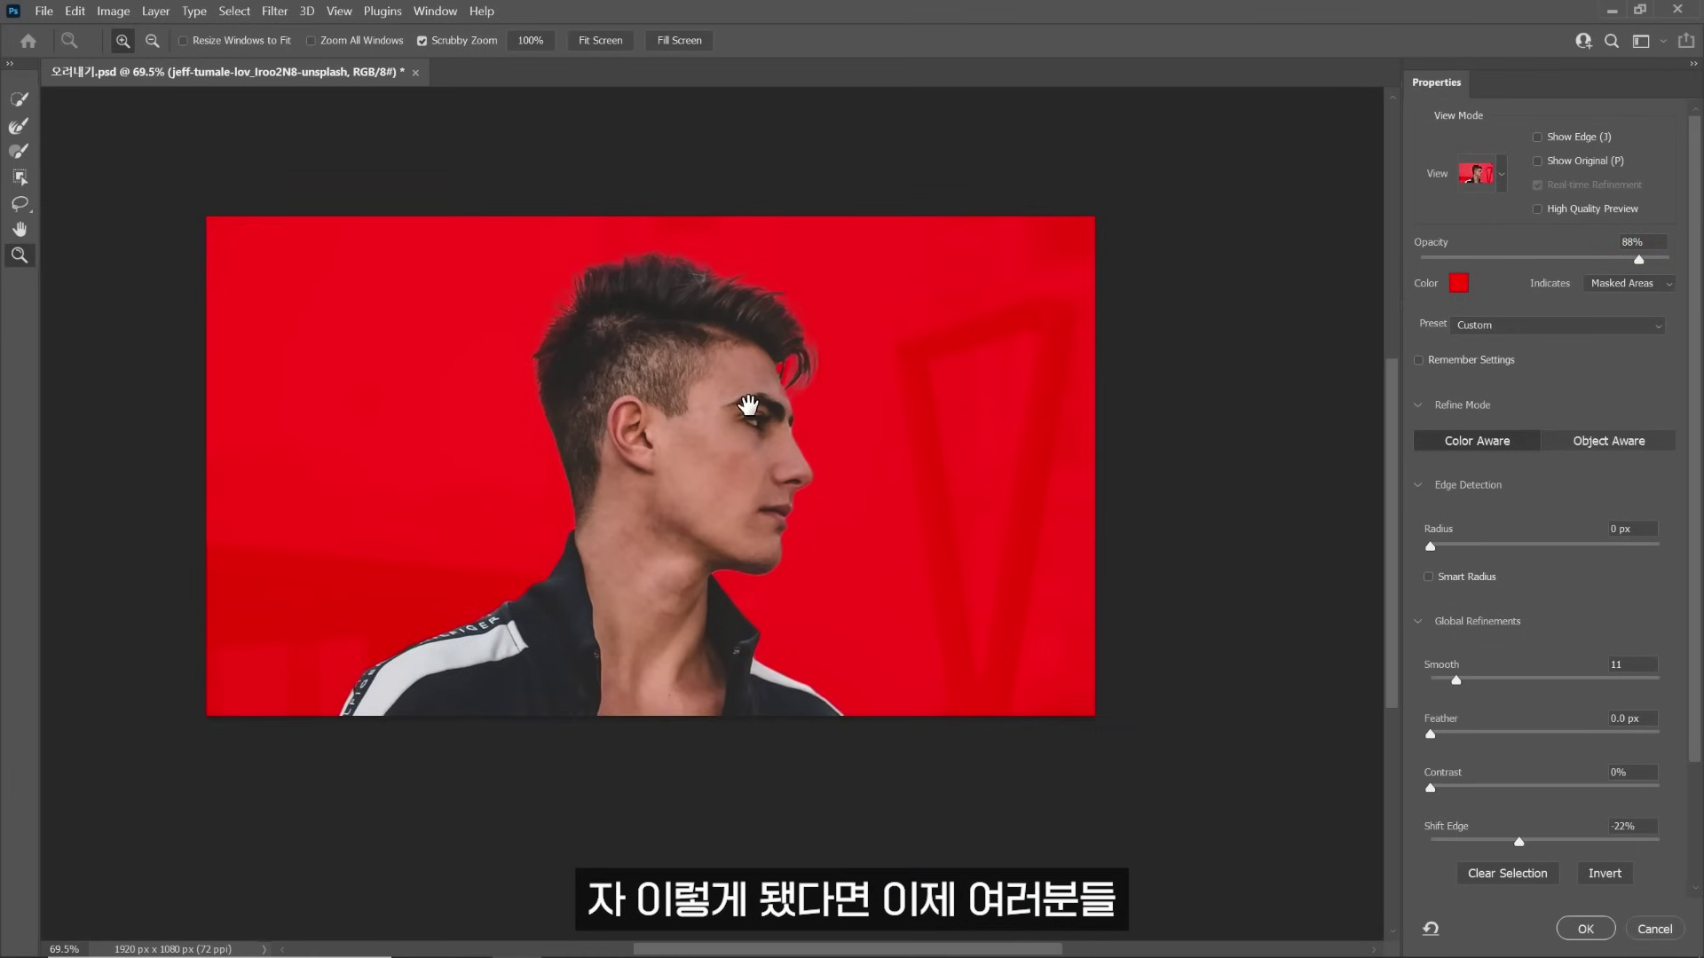
pyautogui.click(1588, 929)
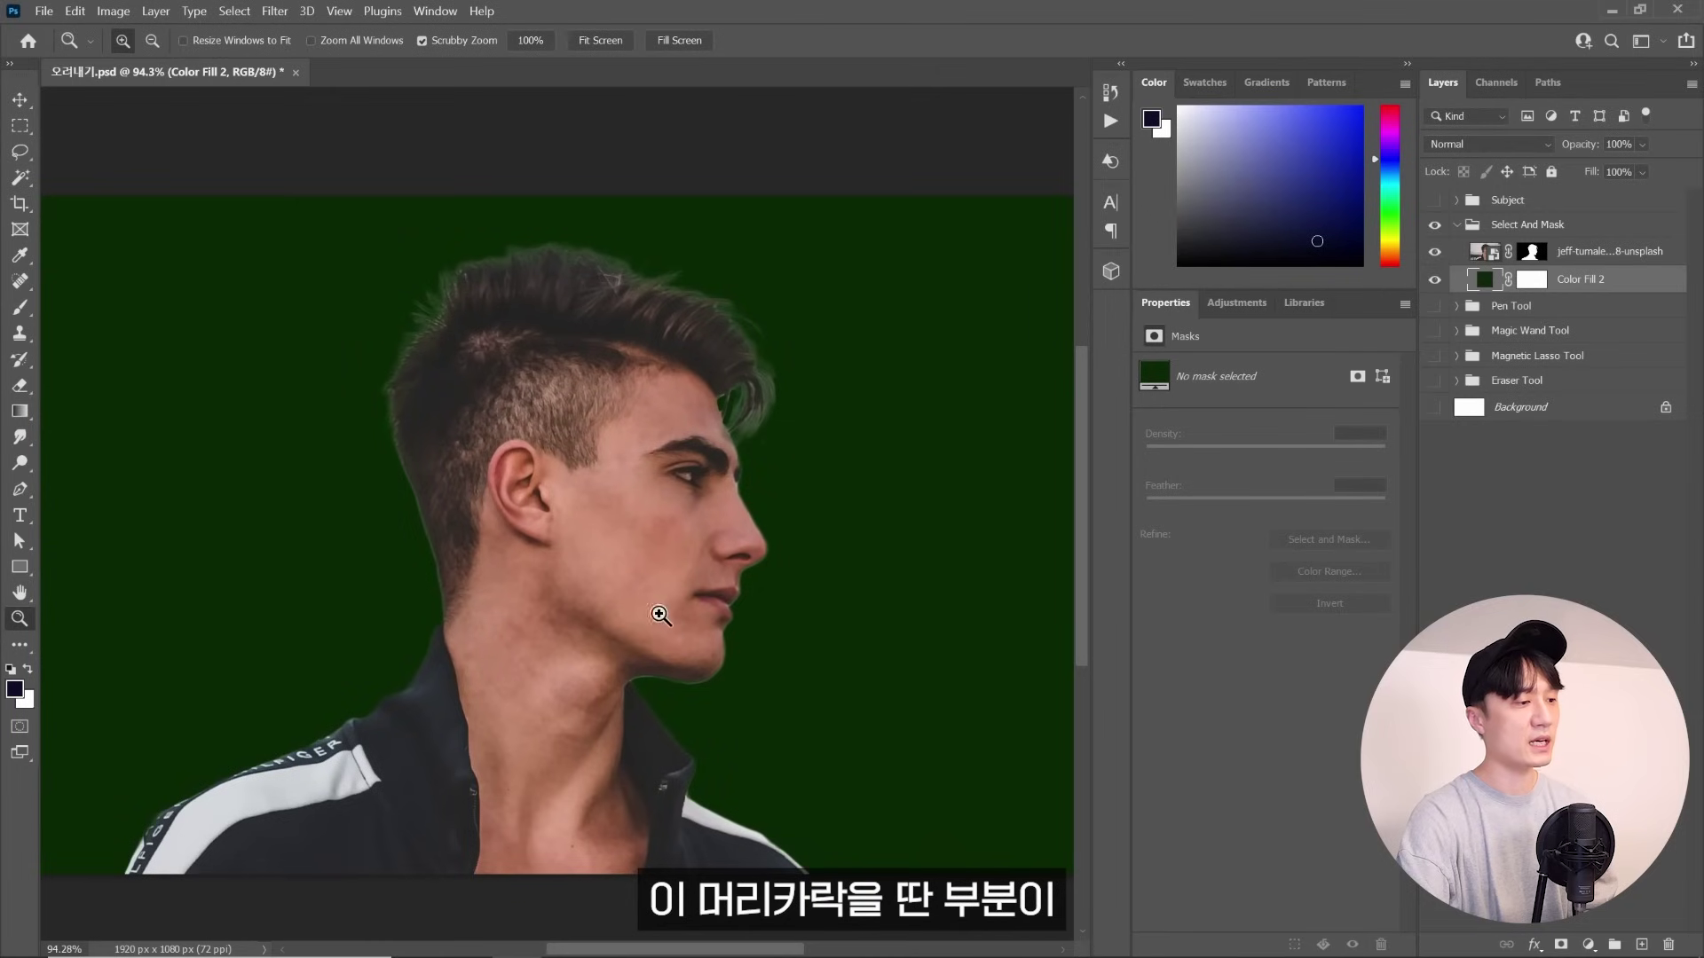
# Zoom in on the man's face over the dark green backdrop
pyautogui.moveTo(595, 536); pyautogui.dragTo(603, 536)
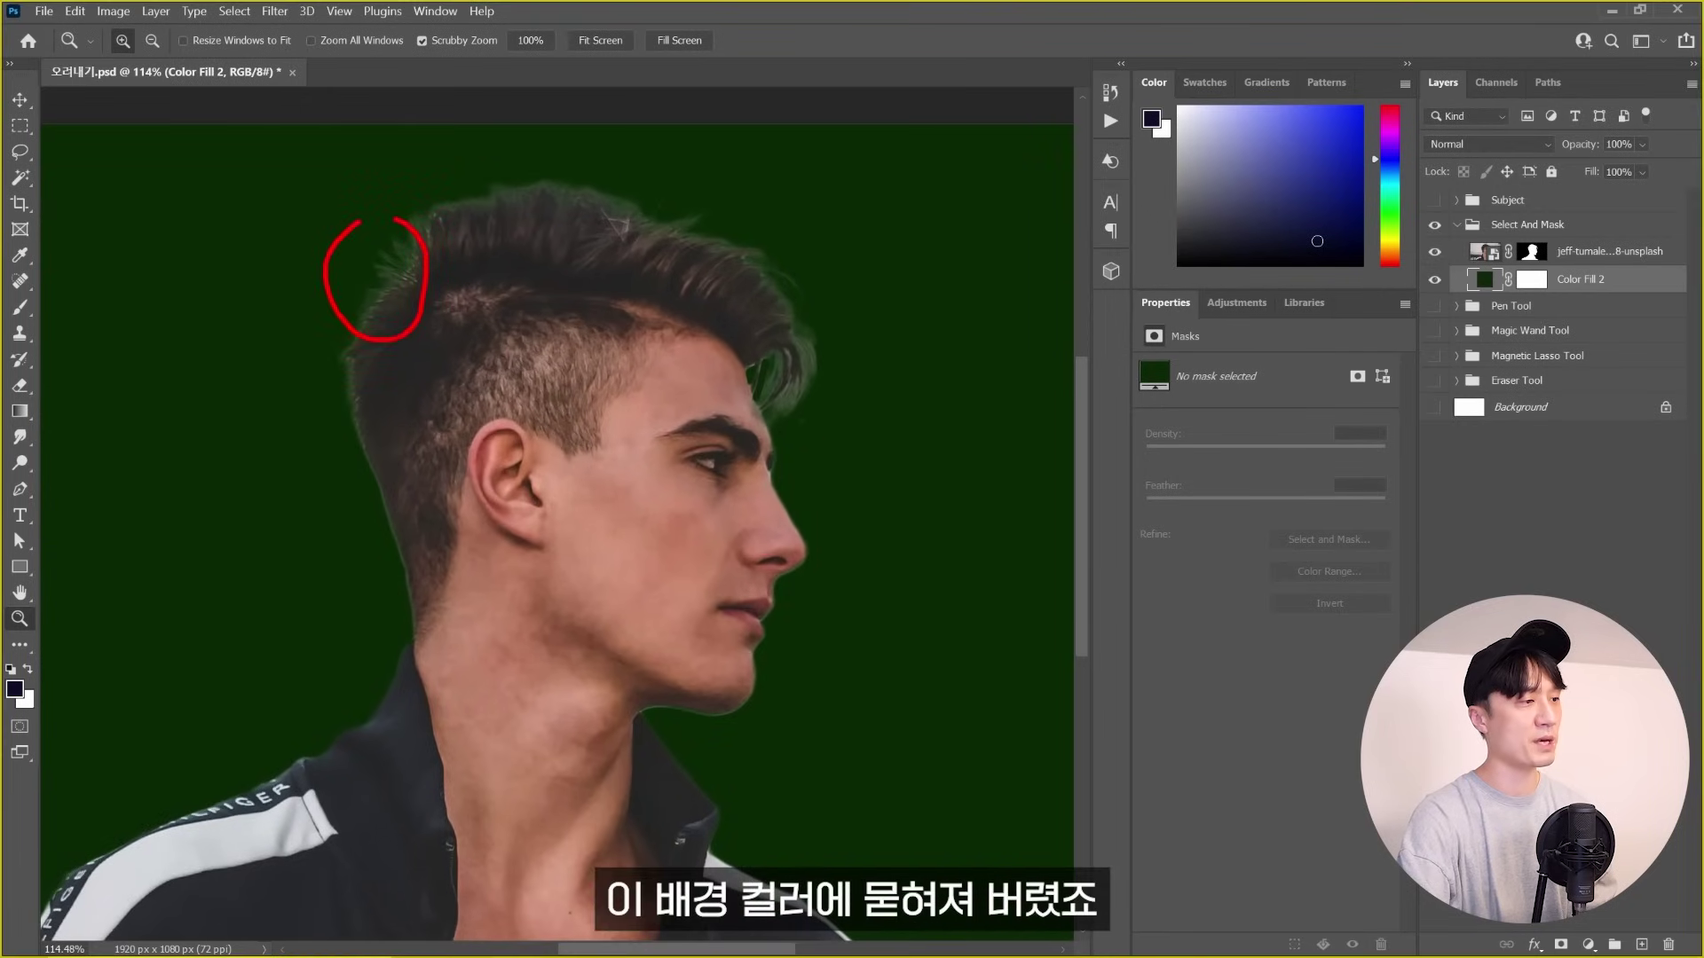
# Add a new empty layer clipped to the man's photo layer
pyautogui.click(1598, 251)
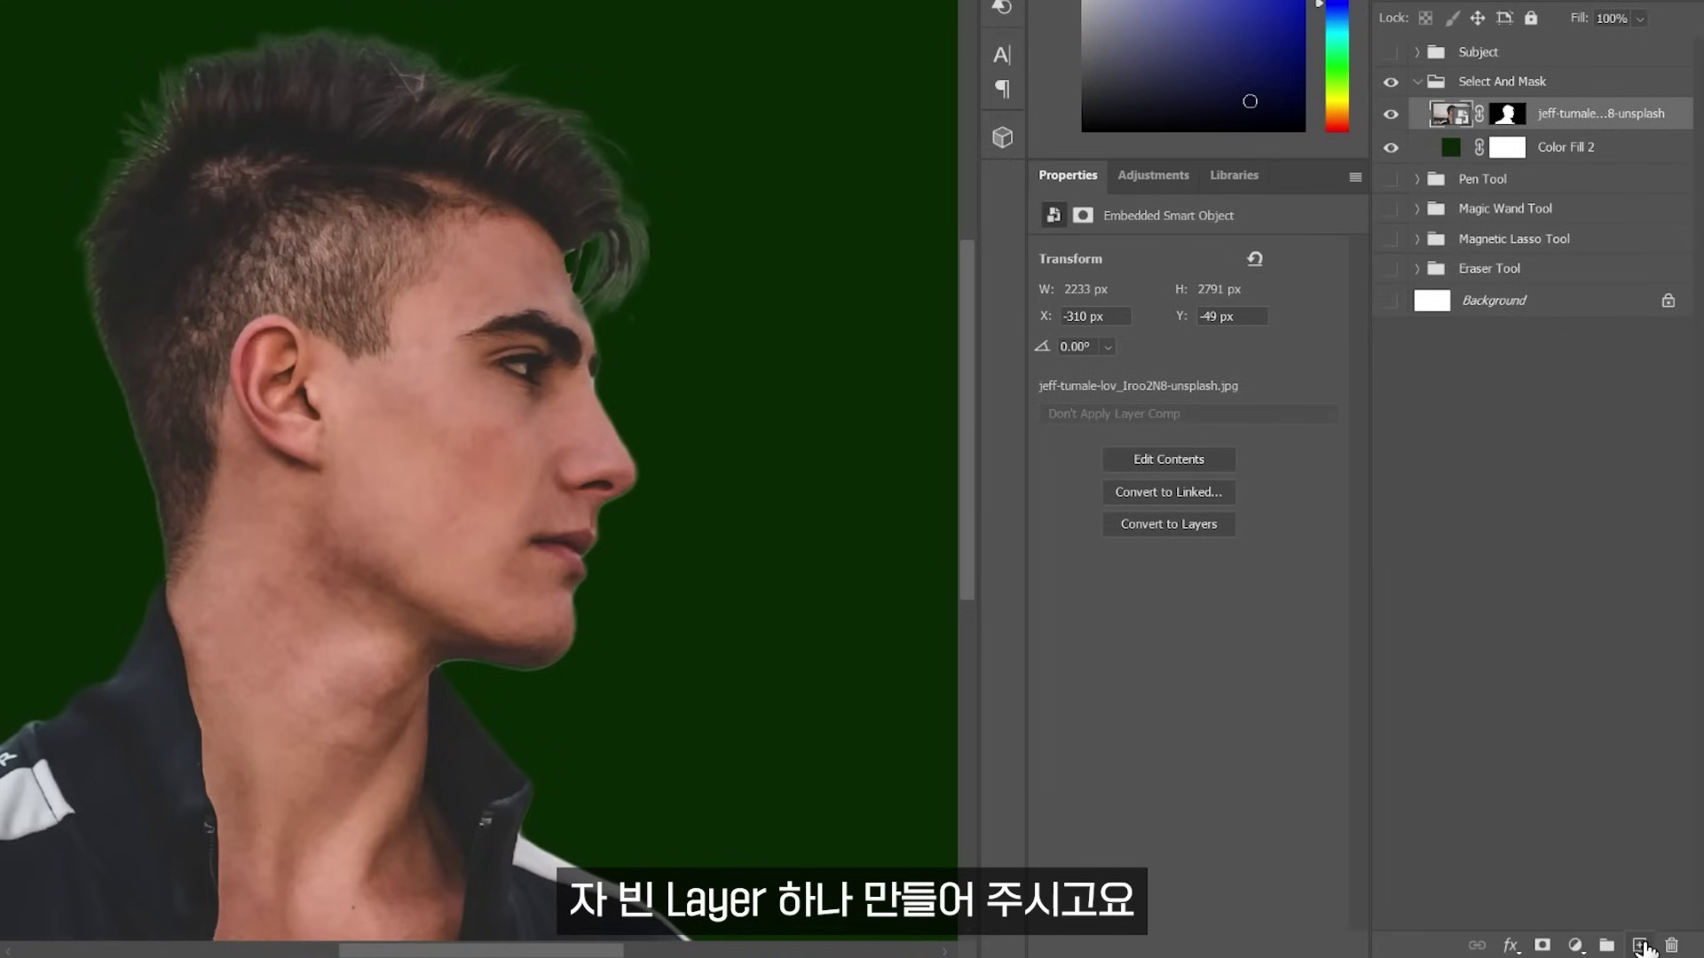
pyautogui.click(1640, 946)
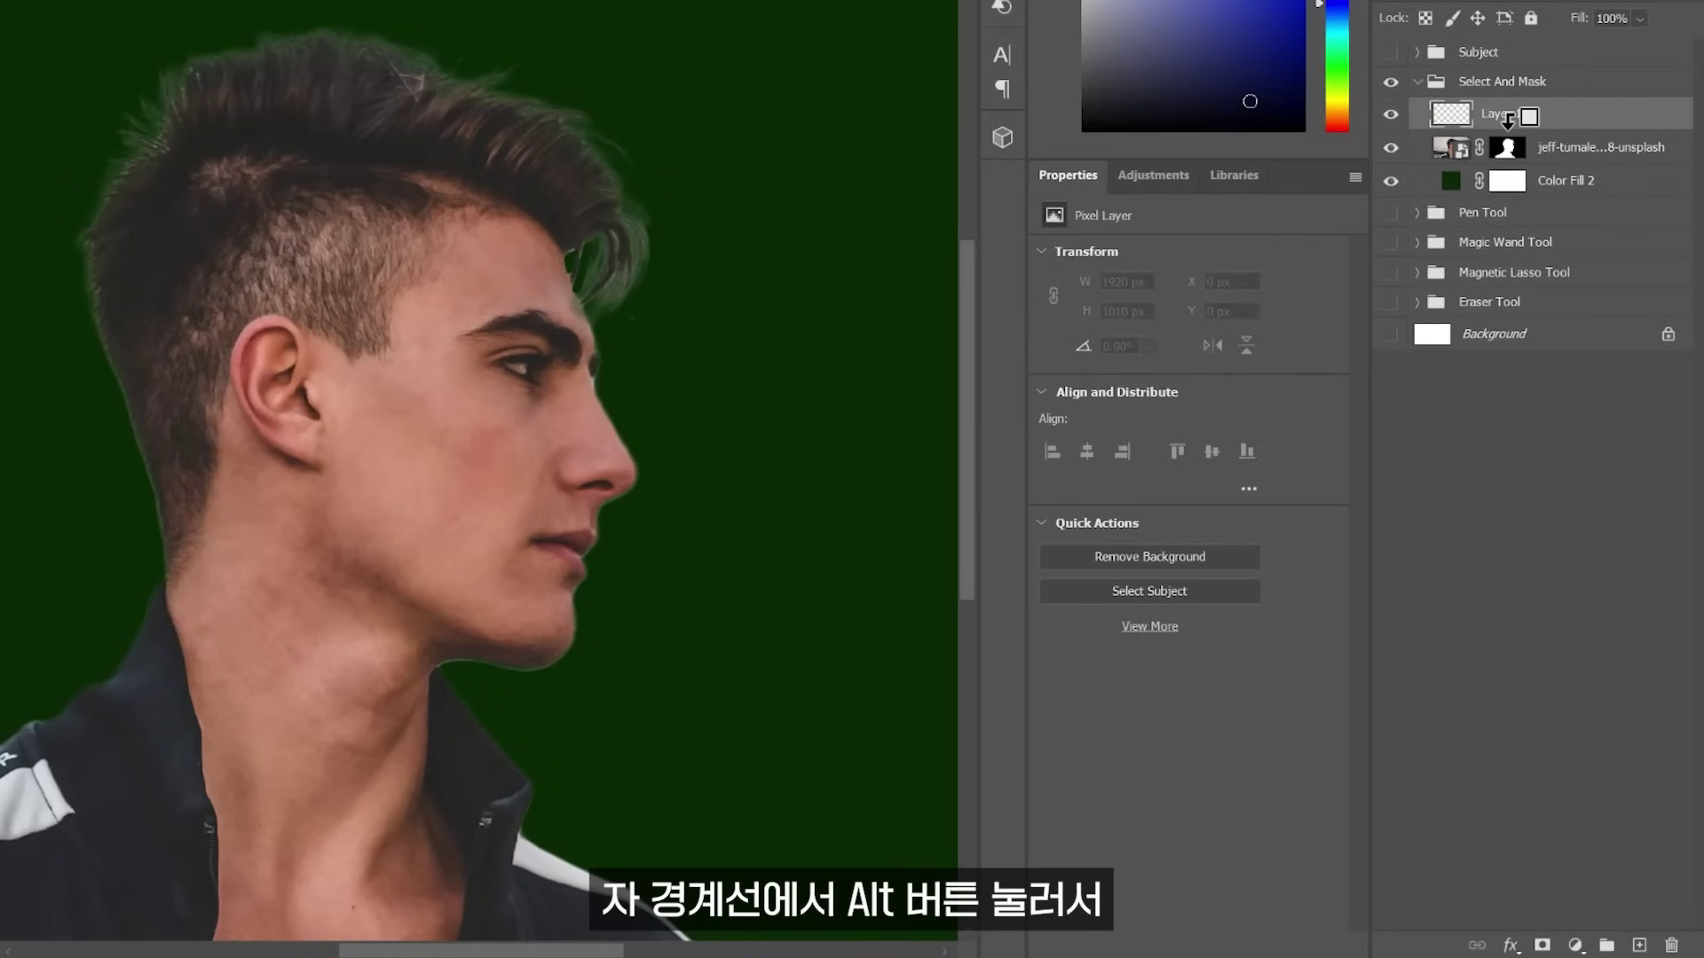
pyautogui.keyDown('alt'); pyautogui.click(1509, 118); pyautogui.keyUp('alt')
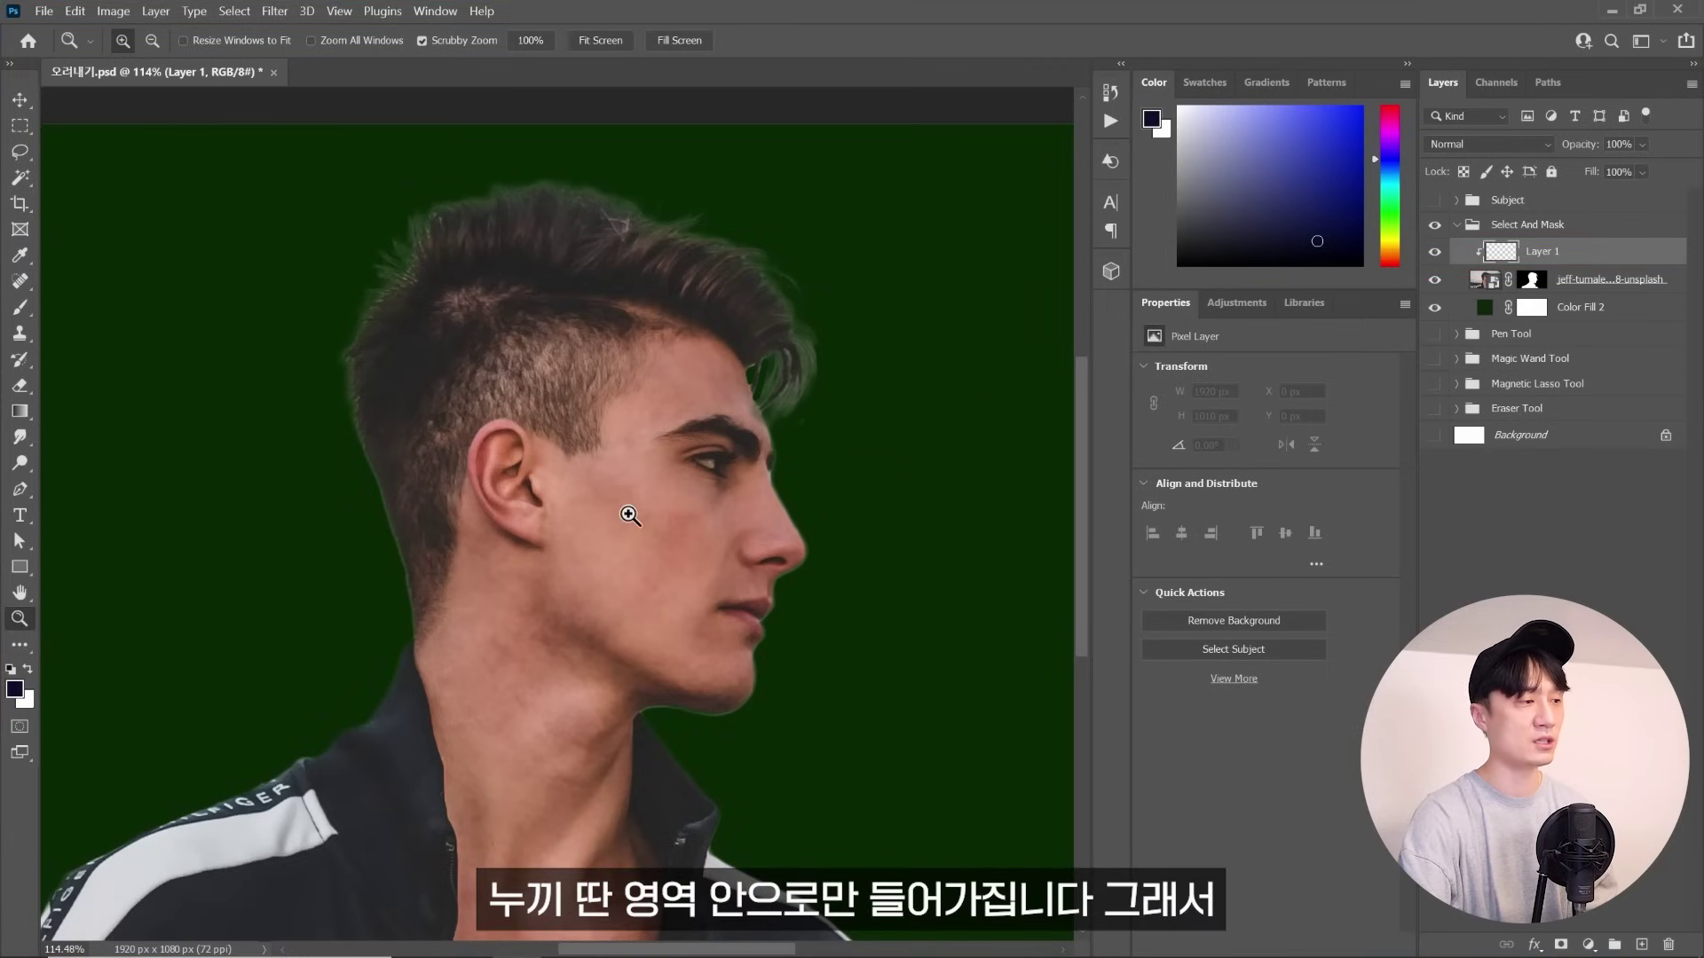
# Sample the dark hair colour and paint the hair edges with a 125 px Soft Round brush
pyautogui.press('b')
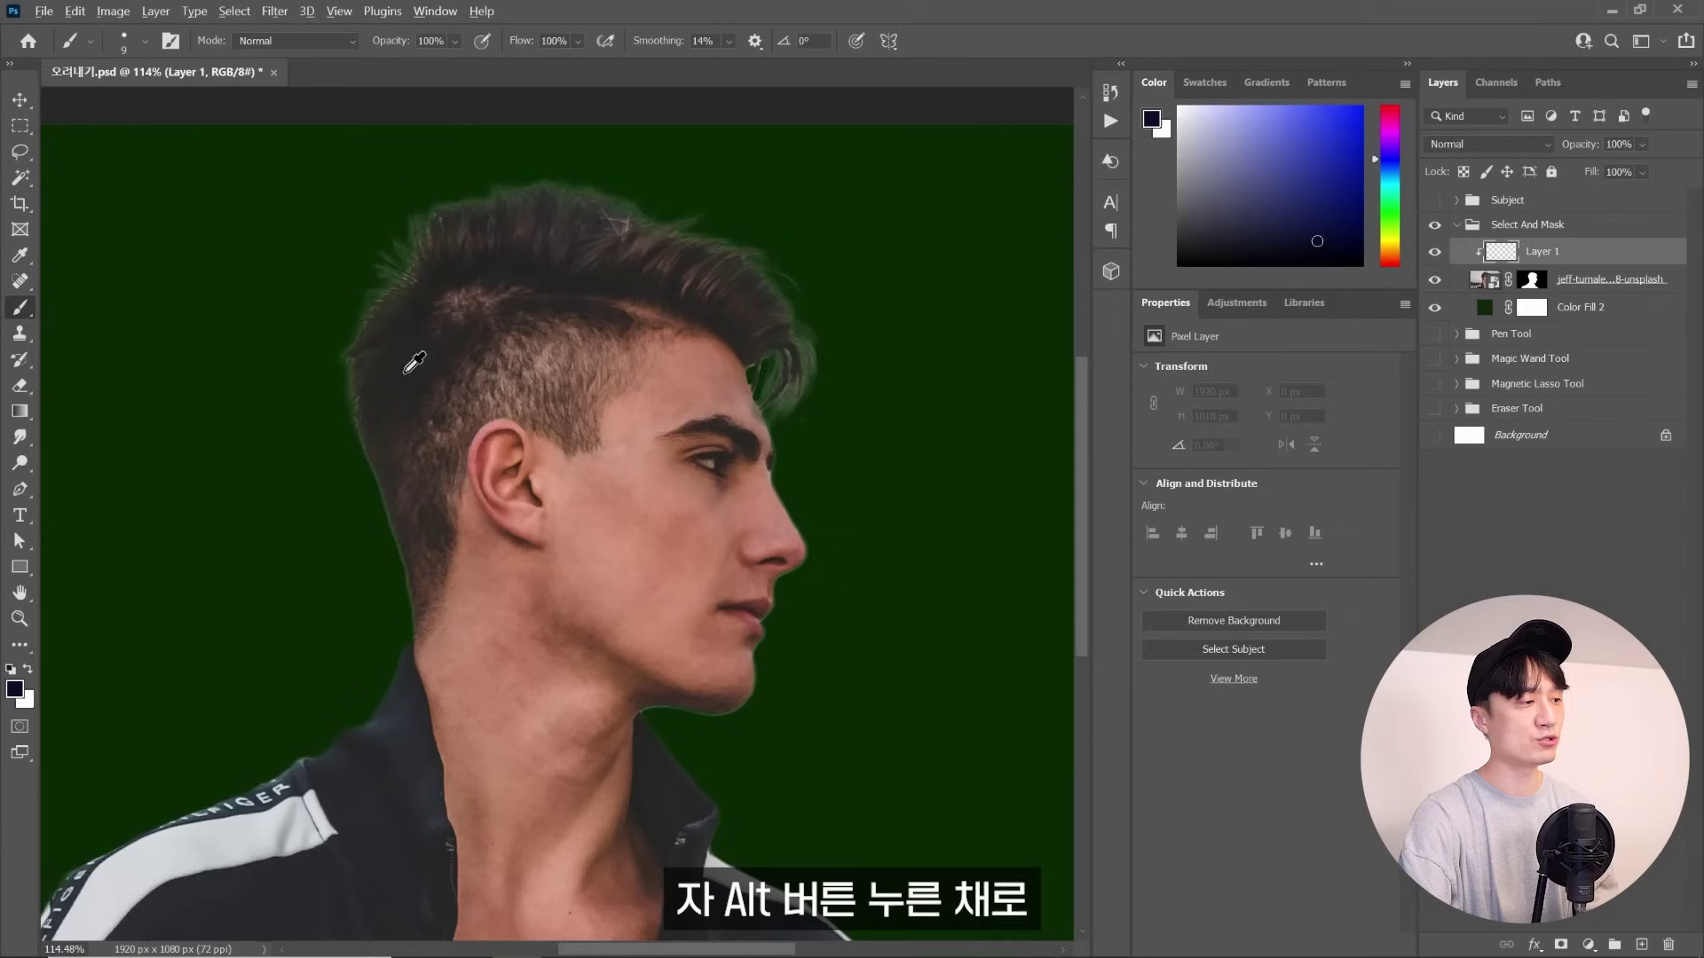
pyautogui.keyDown('alt'); pyautogui.click(395, 371); pyautogui.keyUp('alt')
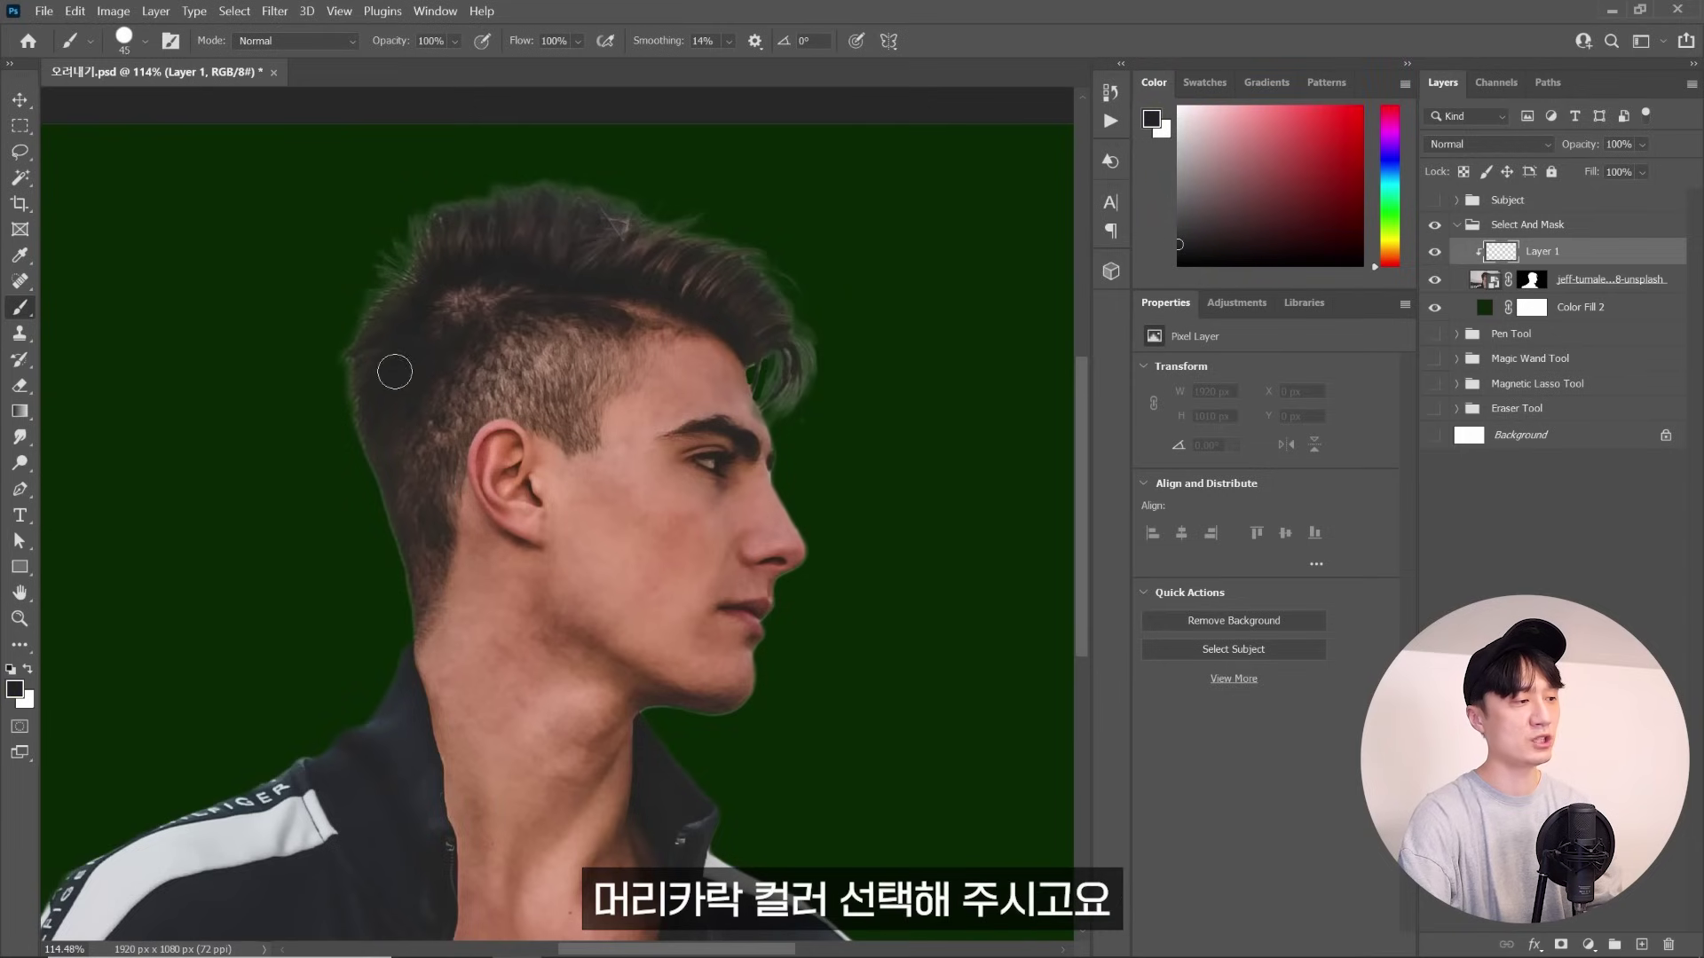
pyautogui.rightClick(395, 371)
pyautogui.click(533, 615)
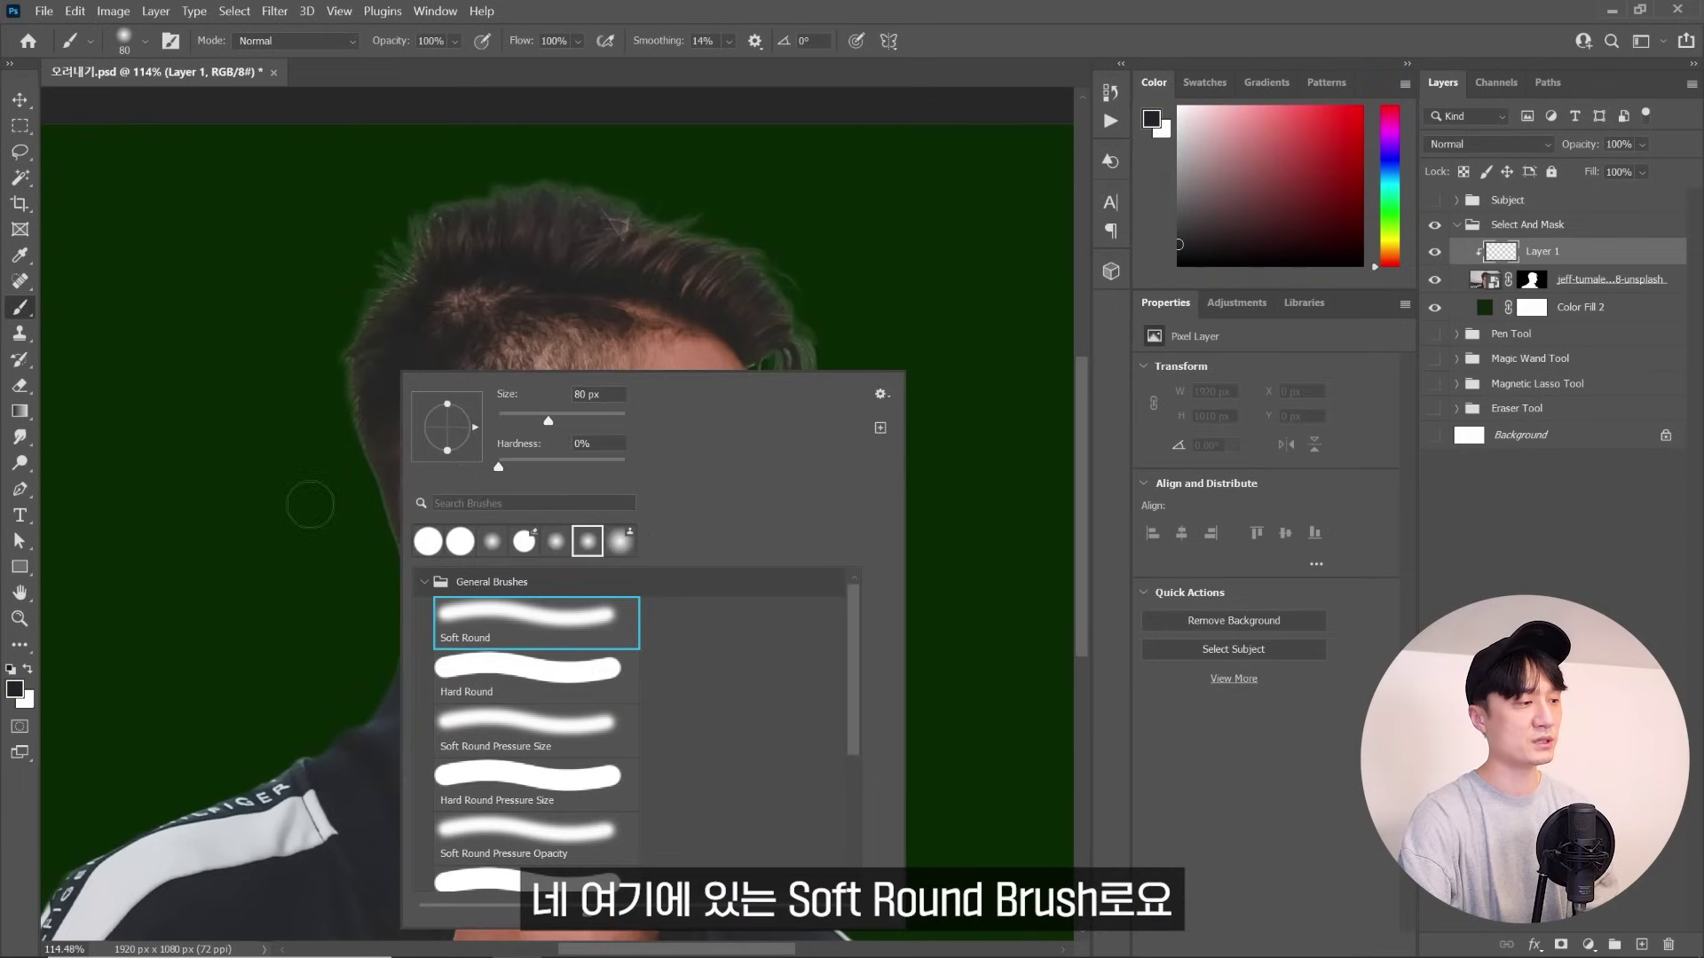
pyautogui.click(325, 480)
pyautogui.press(']')
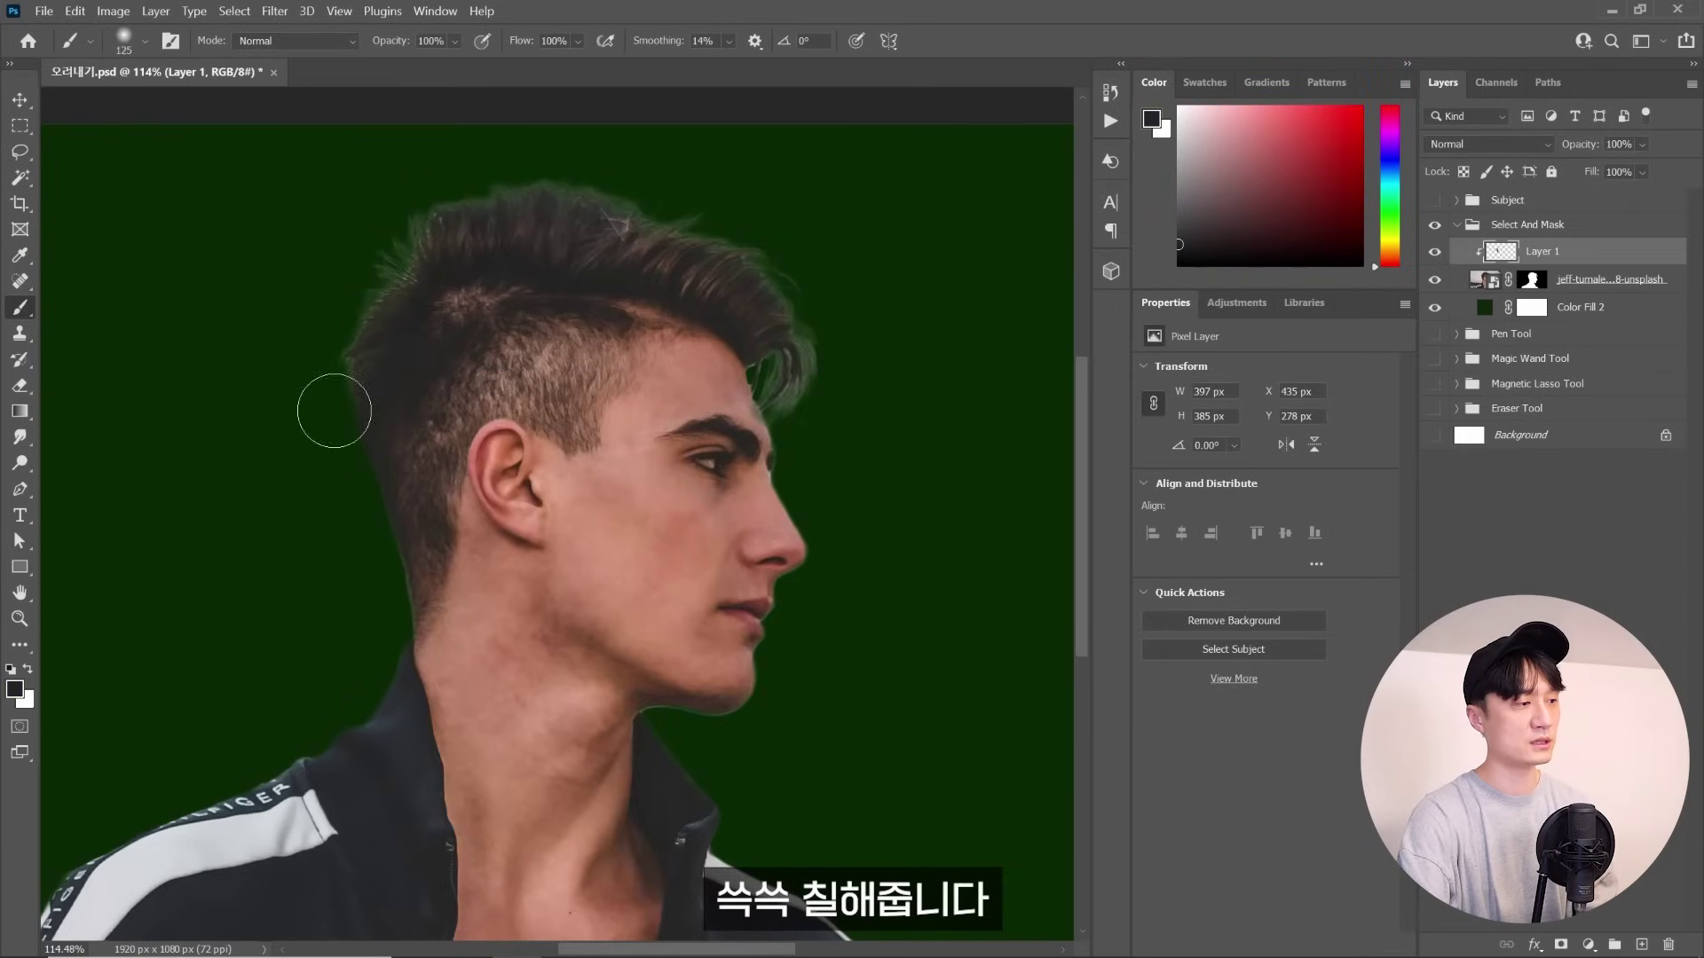
pyautogui.moveTo(373, 278); pyautogui.dragTo(368, 307)
pyautogui.moveTo(443, 214)
pyautogui.mouseDown()
pyautogui.moveTo(666, 189)
pyautogui.moveTo(822, 328)
pyautogui.moveTo(783, 348)
pyautogui.mouseUp()
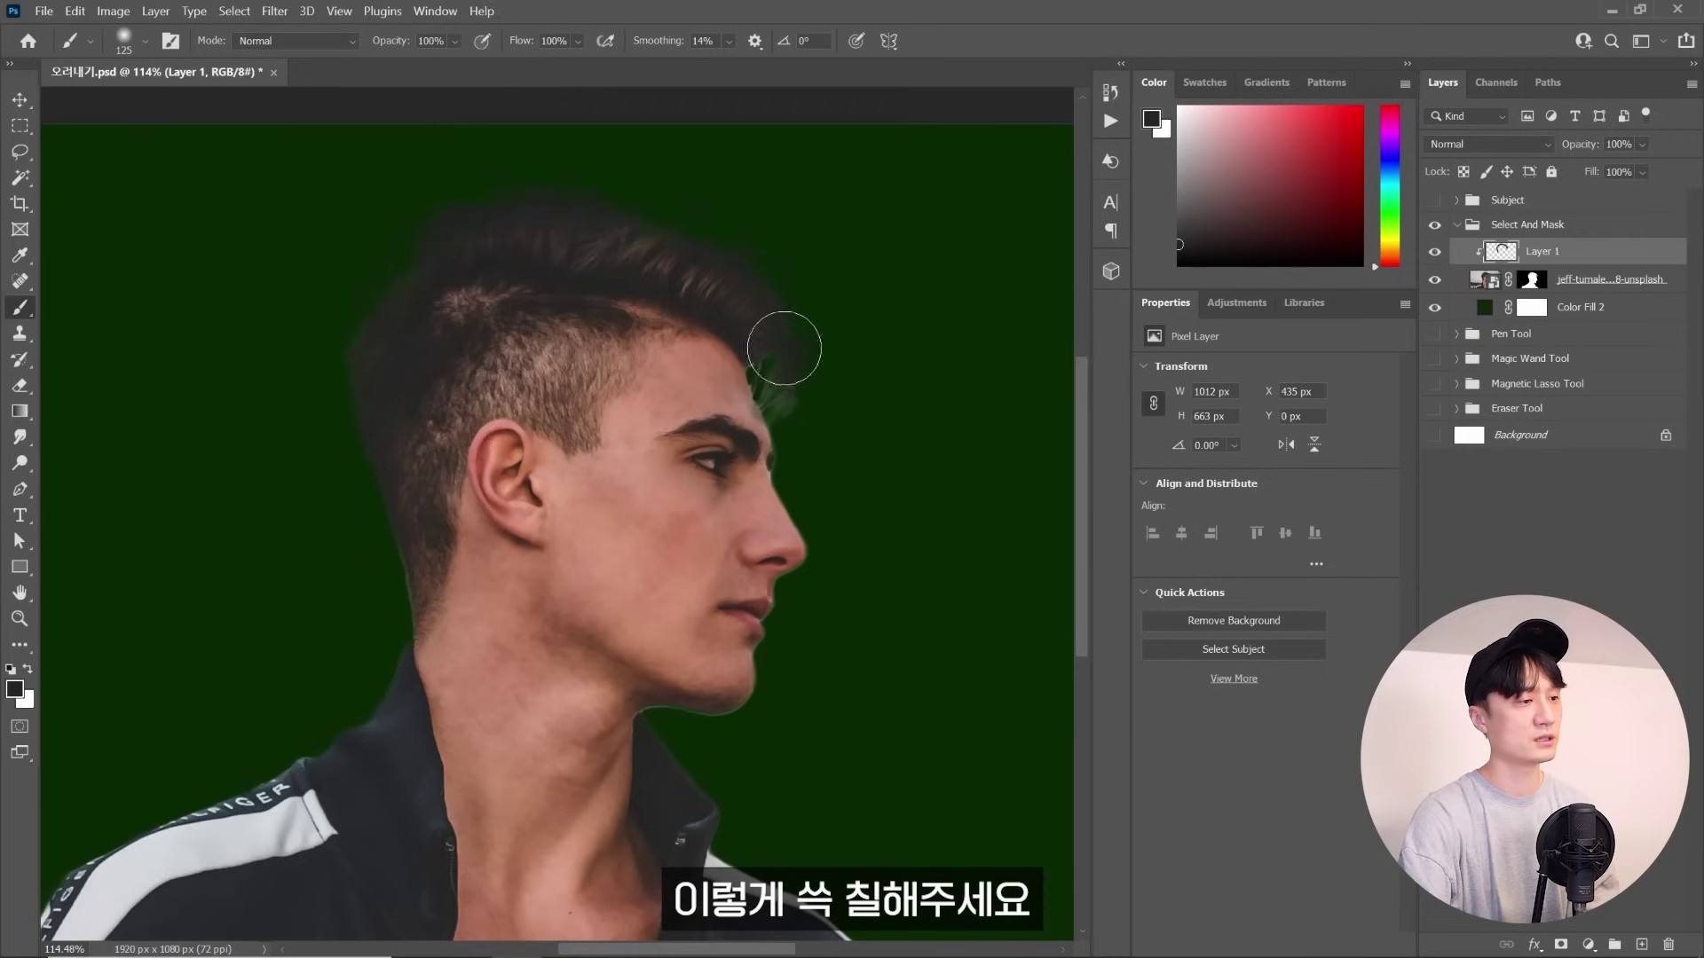
# Lower the paint layer's opacity and zoom in to check the jaw and chin
pyautogui.moveTo(1641, 146); pyautogui.dragTo(1643, 167)
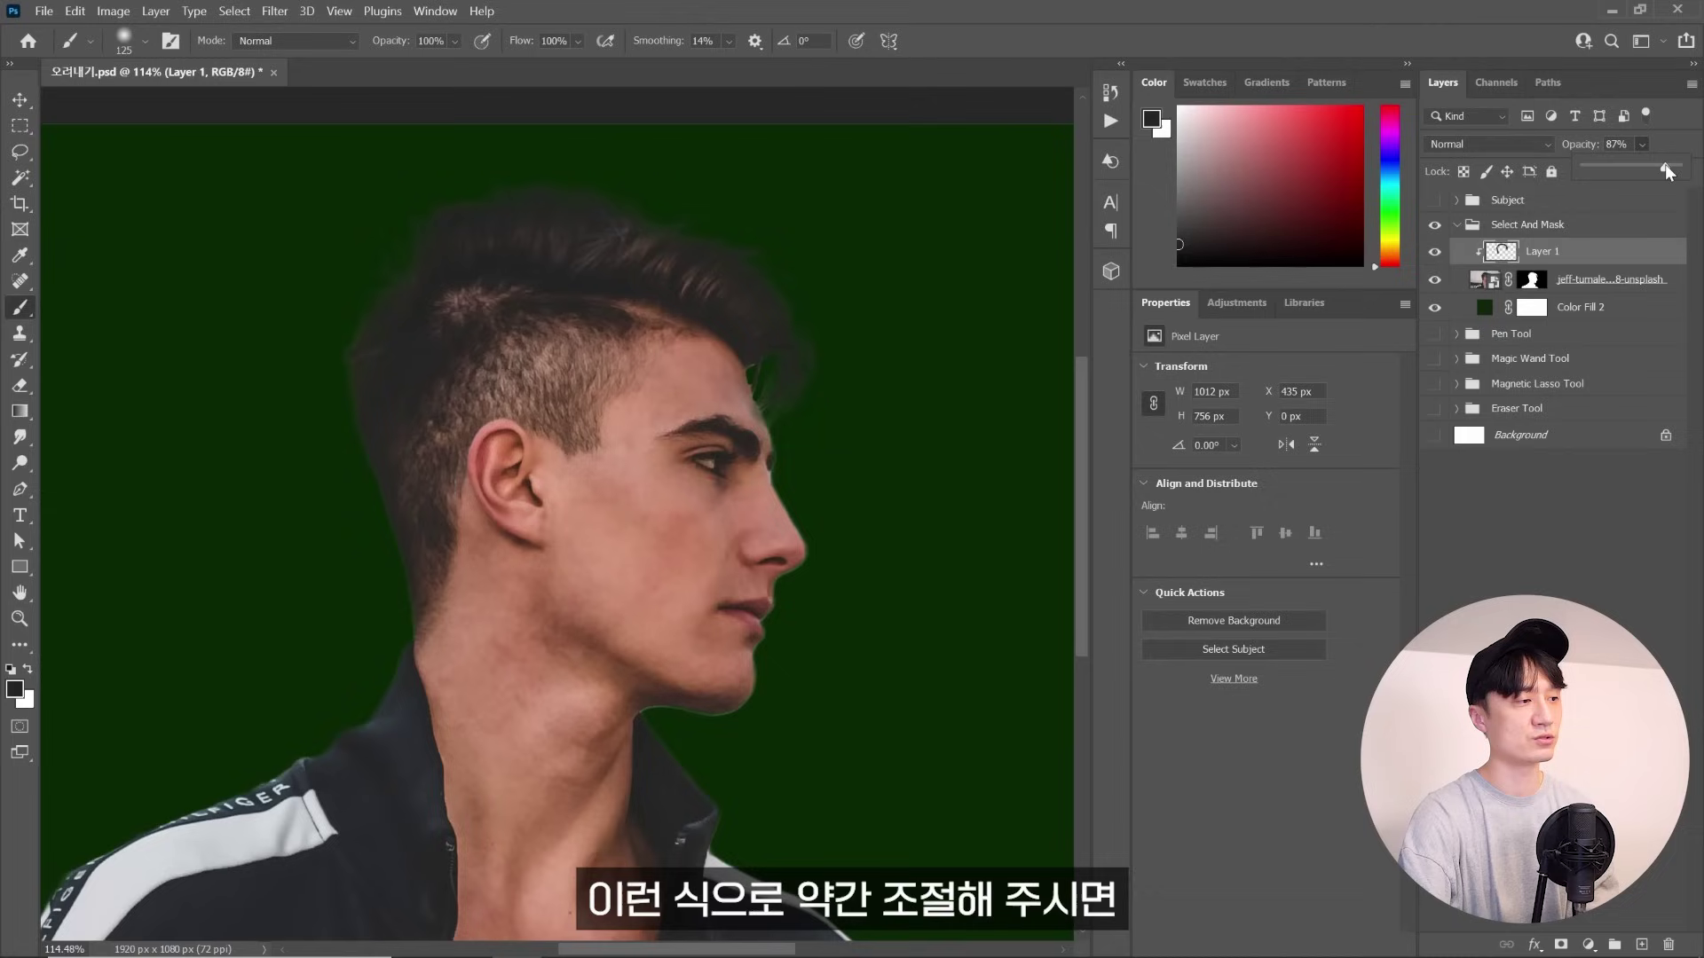
pyautogui.press('z')
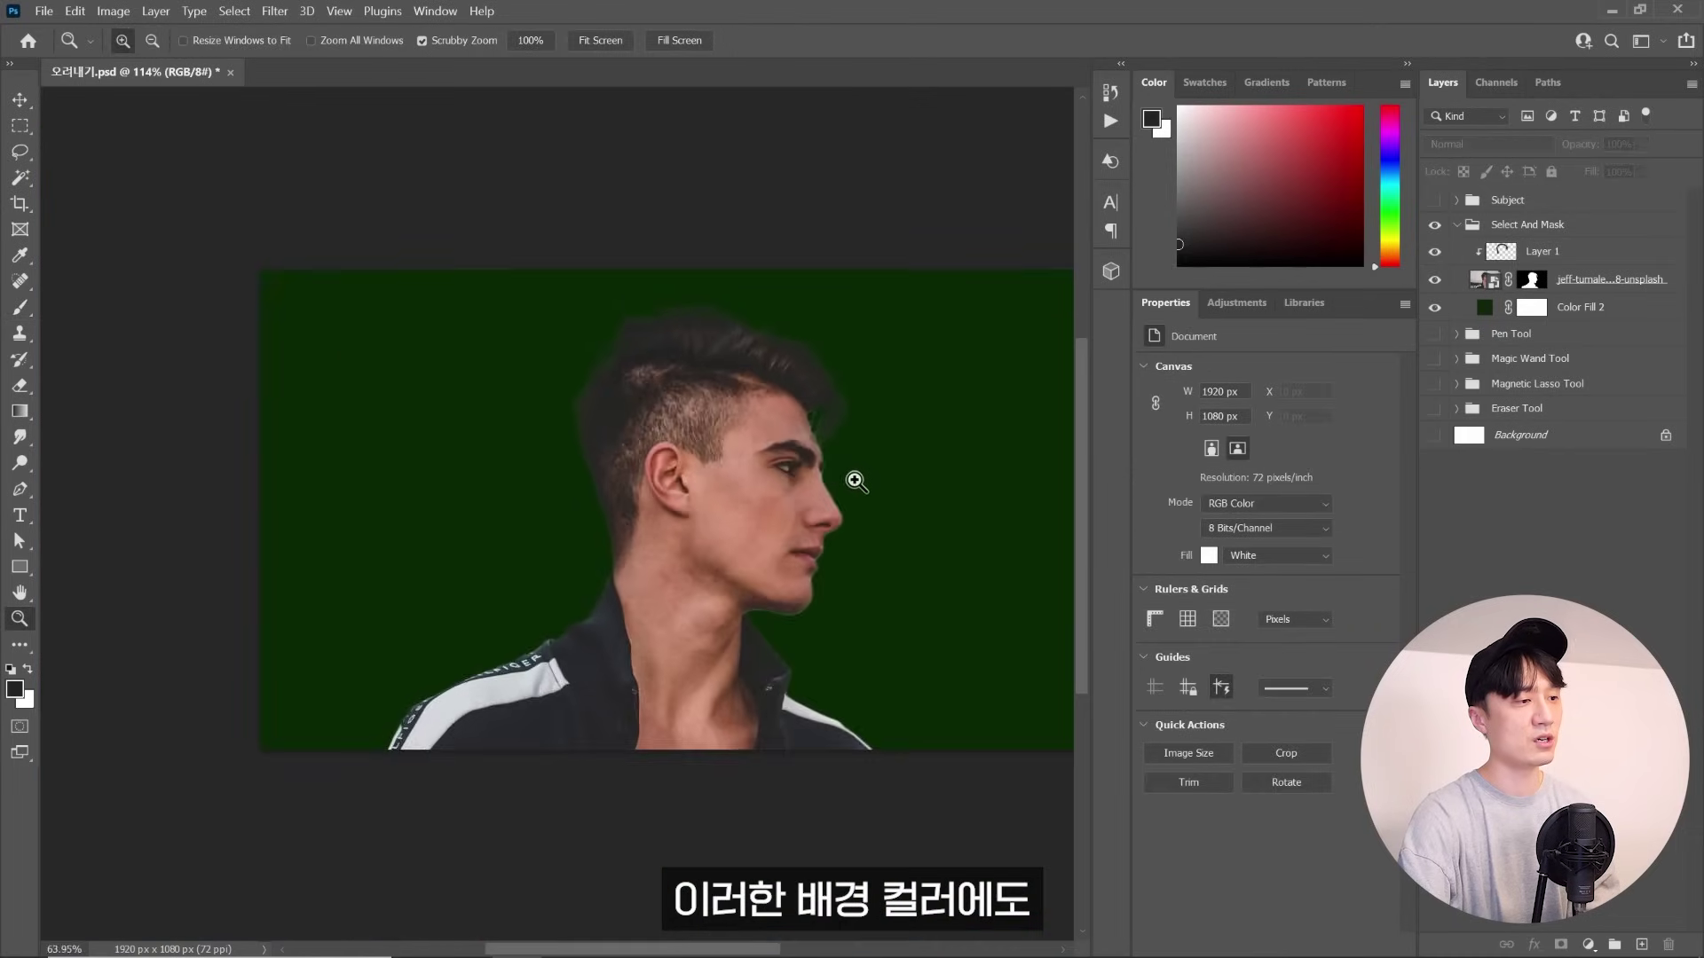
pyautogui.moveTo(852, 482); pyautogui.dragTo(672, 420)
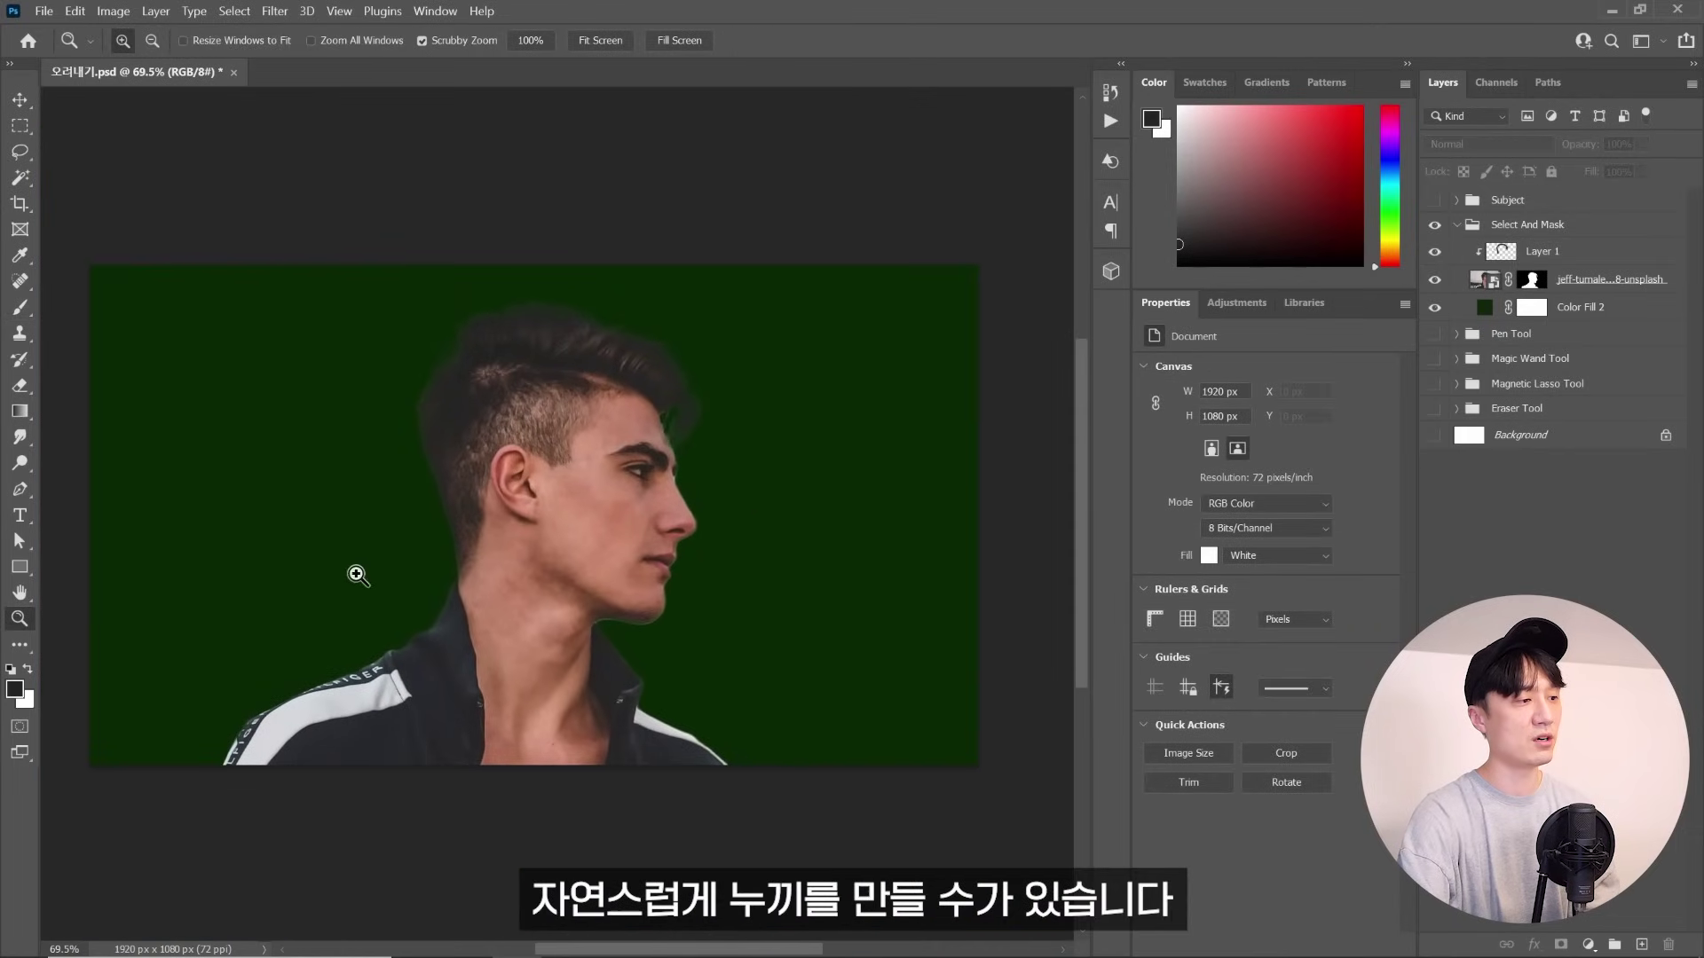
pyautogui.moveTo(598, 588)
pyautogui.mouseDown()
pyautogui.moveTo(719, 639)
pyautogui.moveTo(696, 616)
pyautogui.moveTo(716, 588)
pyautogui.mouseUp()
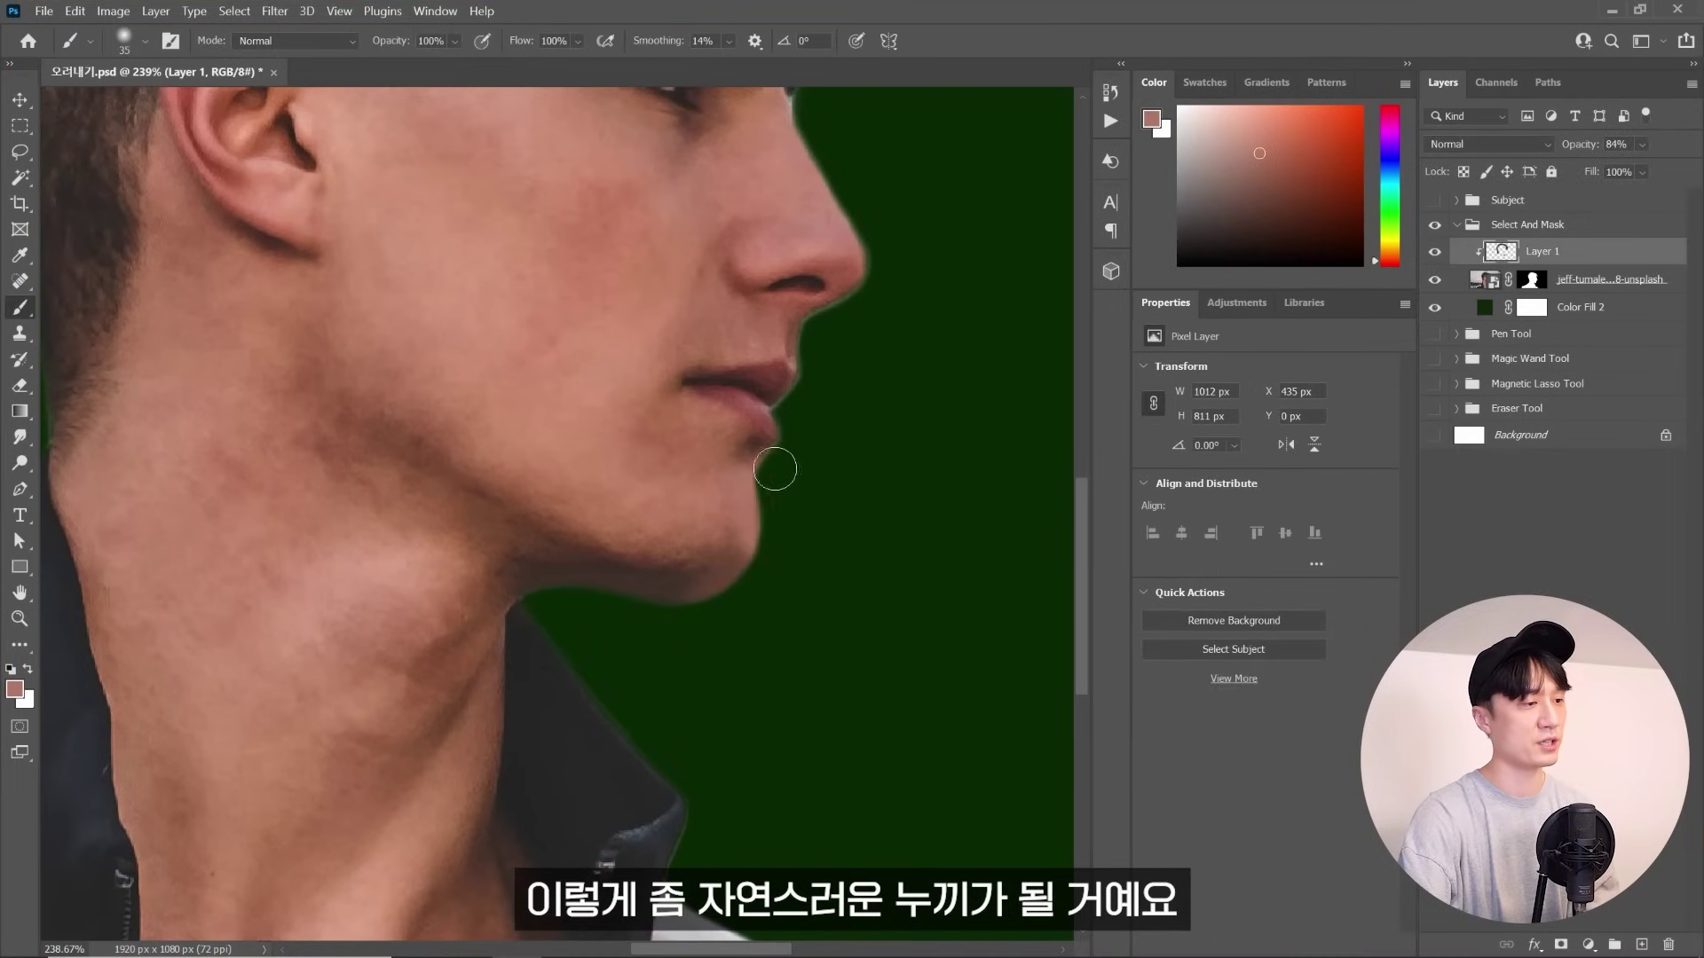
pyautogui.press('z')
pyautogui.moveTo(806, 754); pyautogui.dragTo(745, 540)
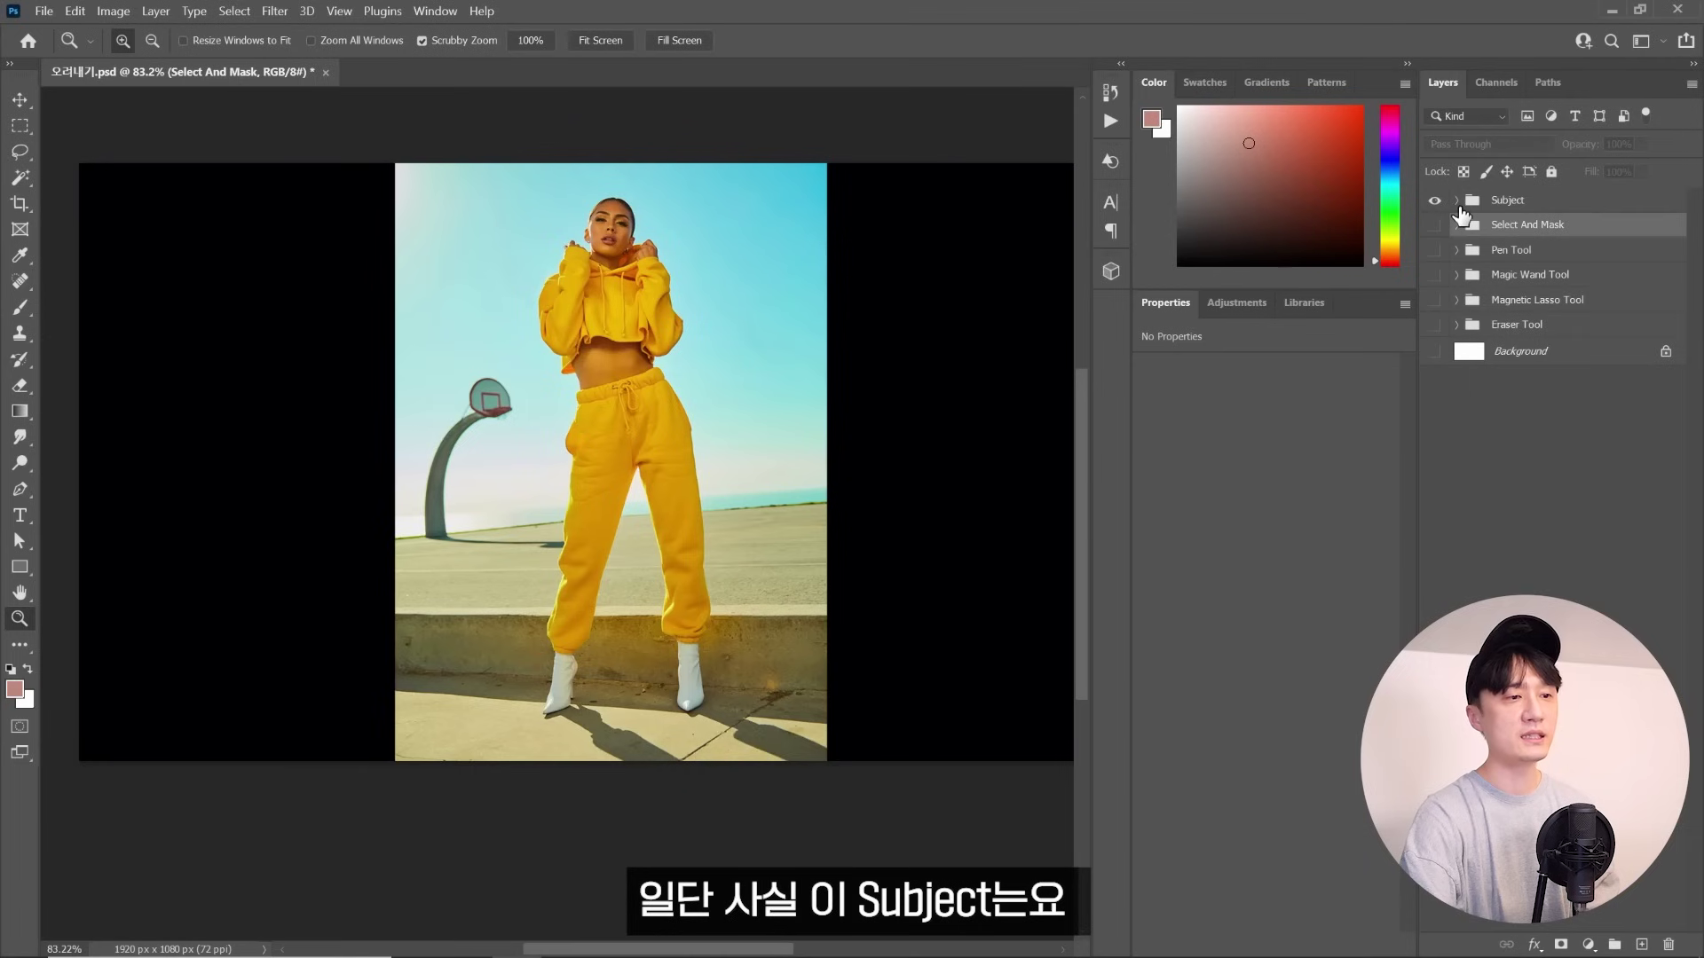
# Select the woman on the dom-hill layer with Select > Subject and add a layer mask
pyautogui.click(1457, 200)
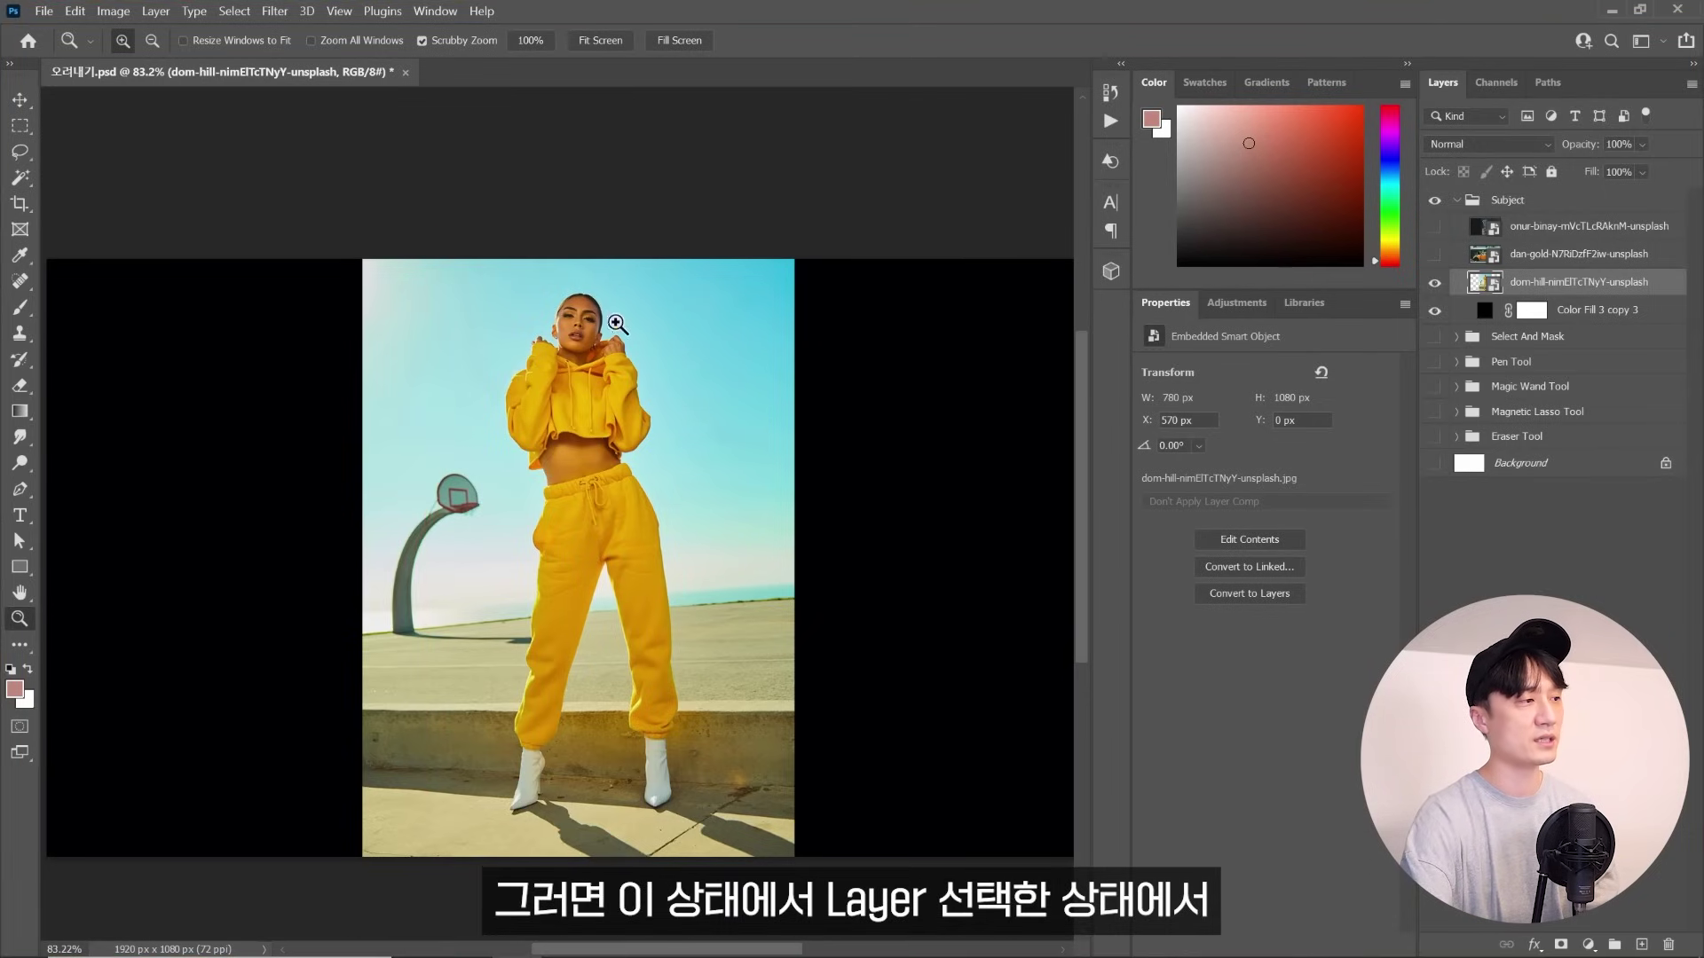
pyautogui.click(234, 12)
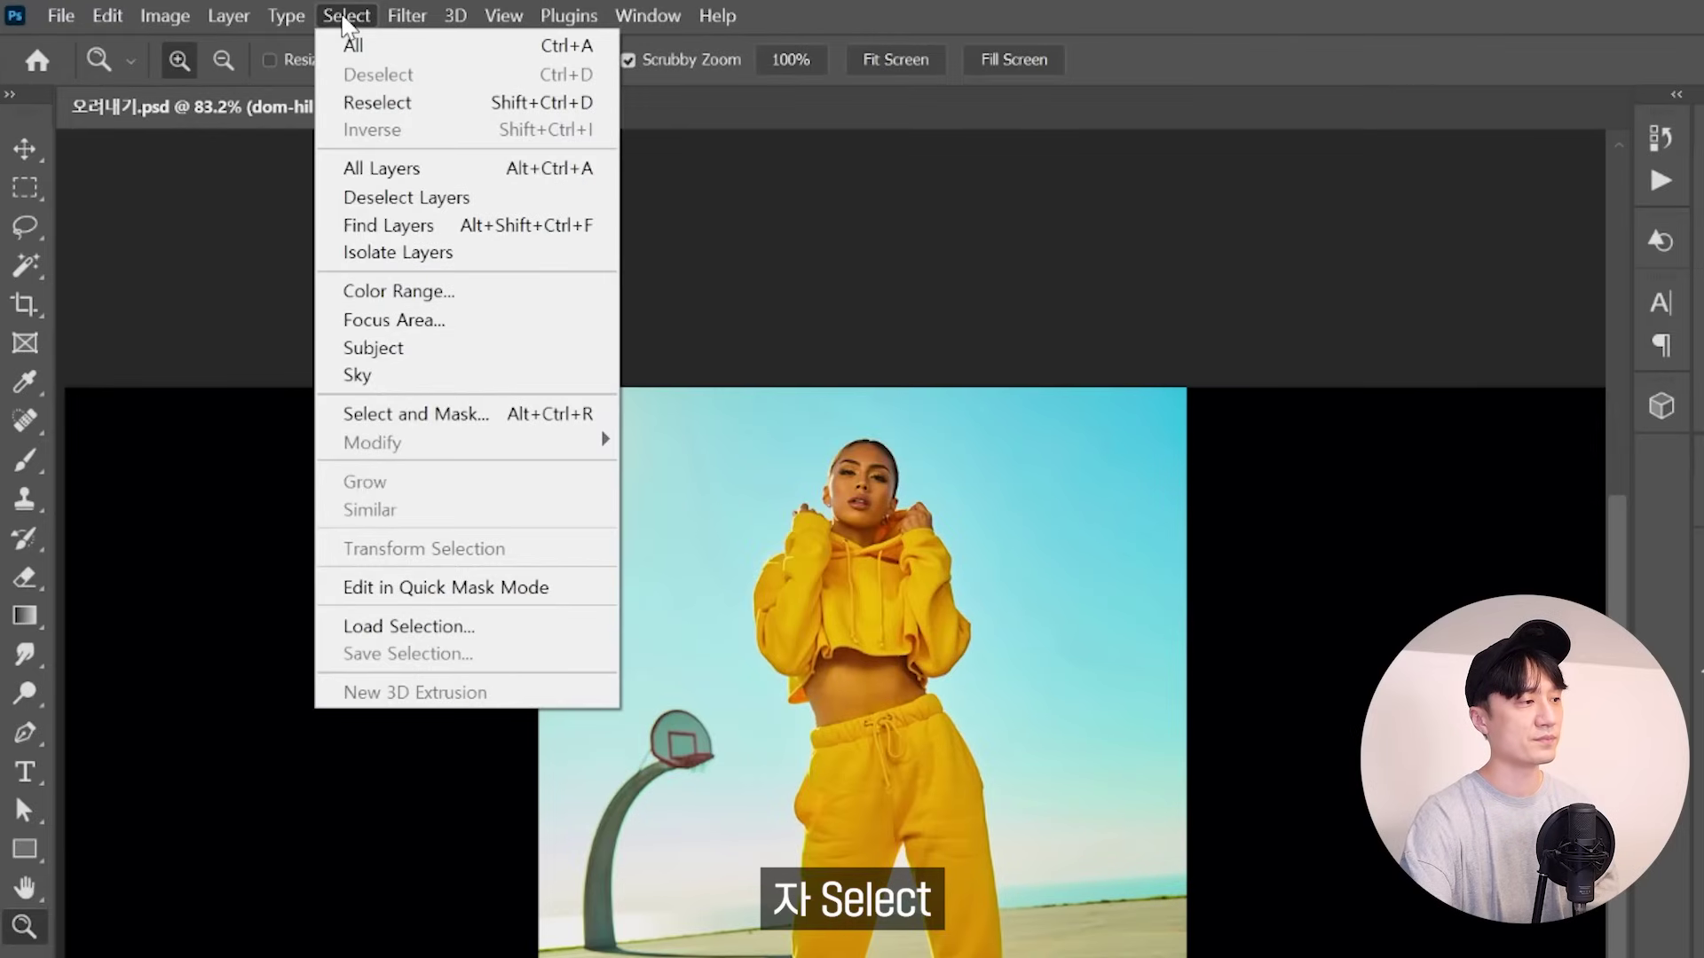
pyautogui.click(414, 355)
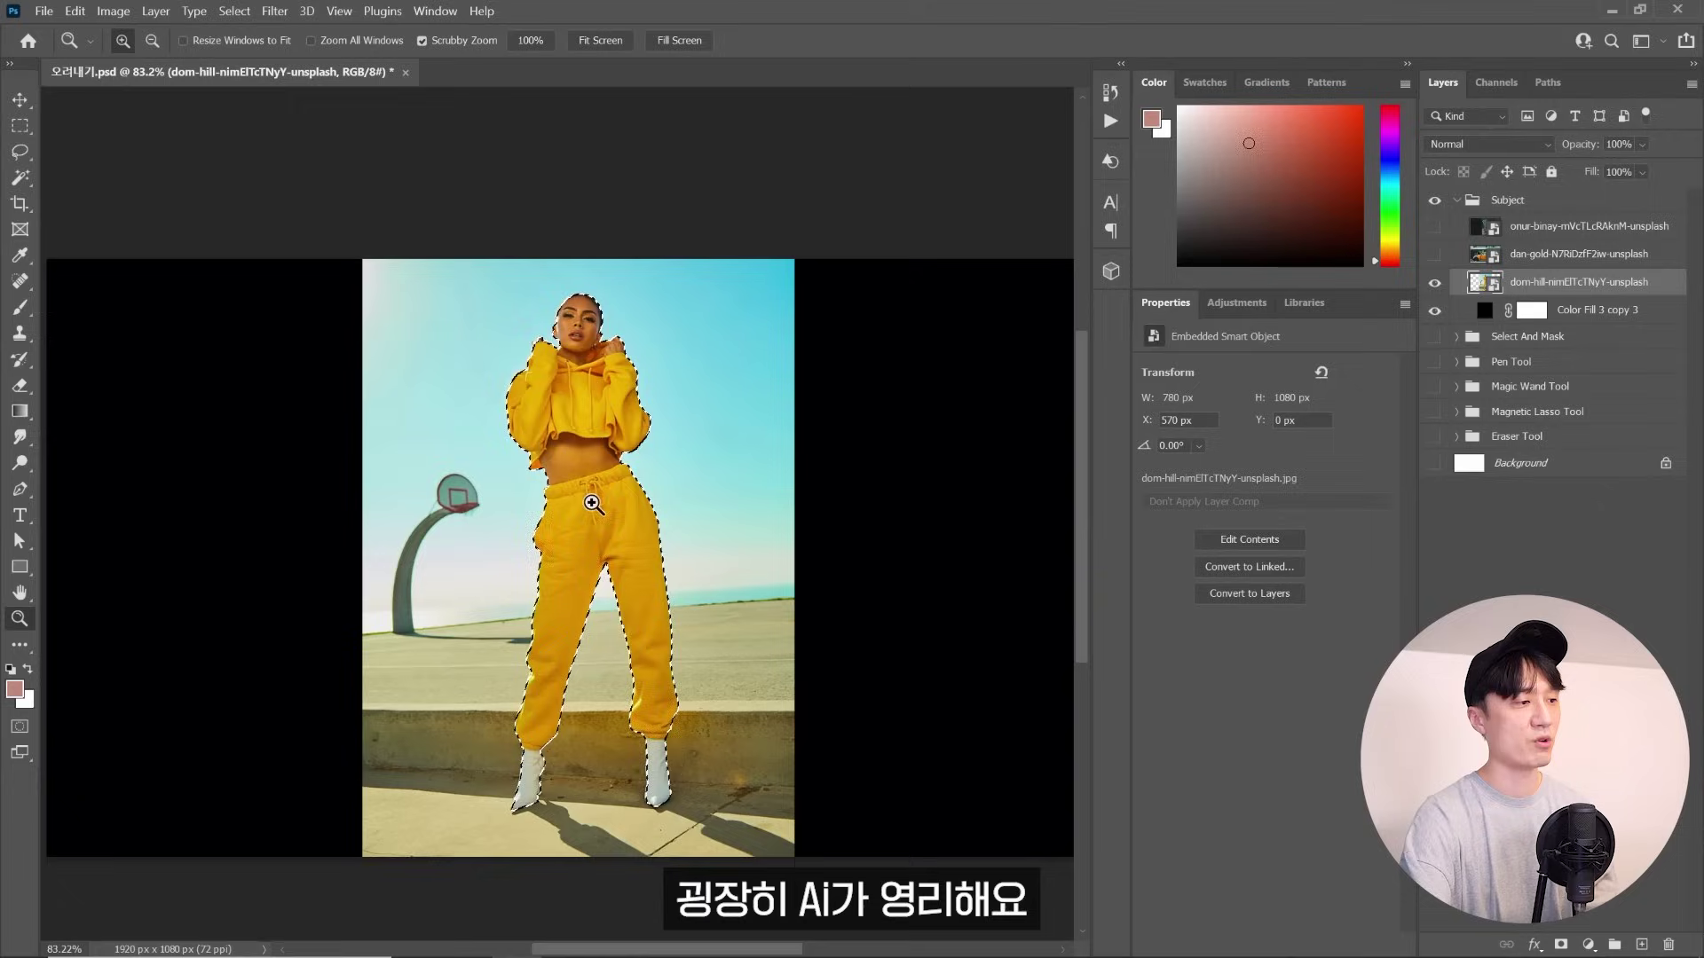
pyautogui.click(612, 506)
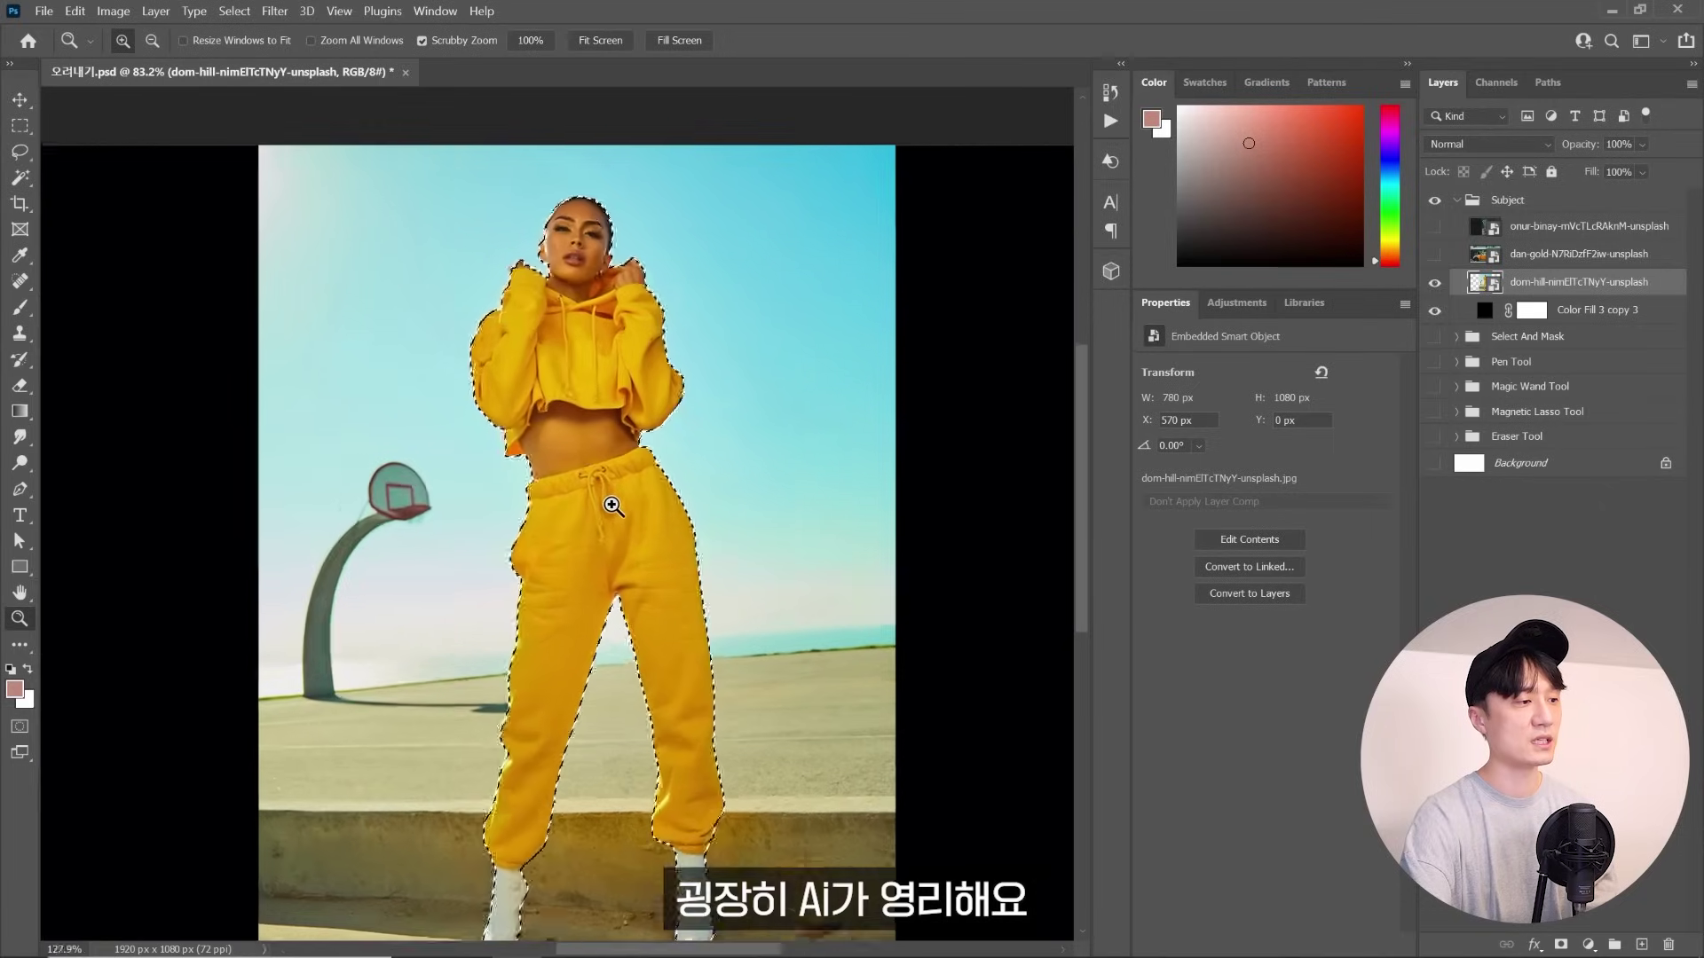
pyautogui.click(572, 249)
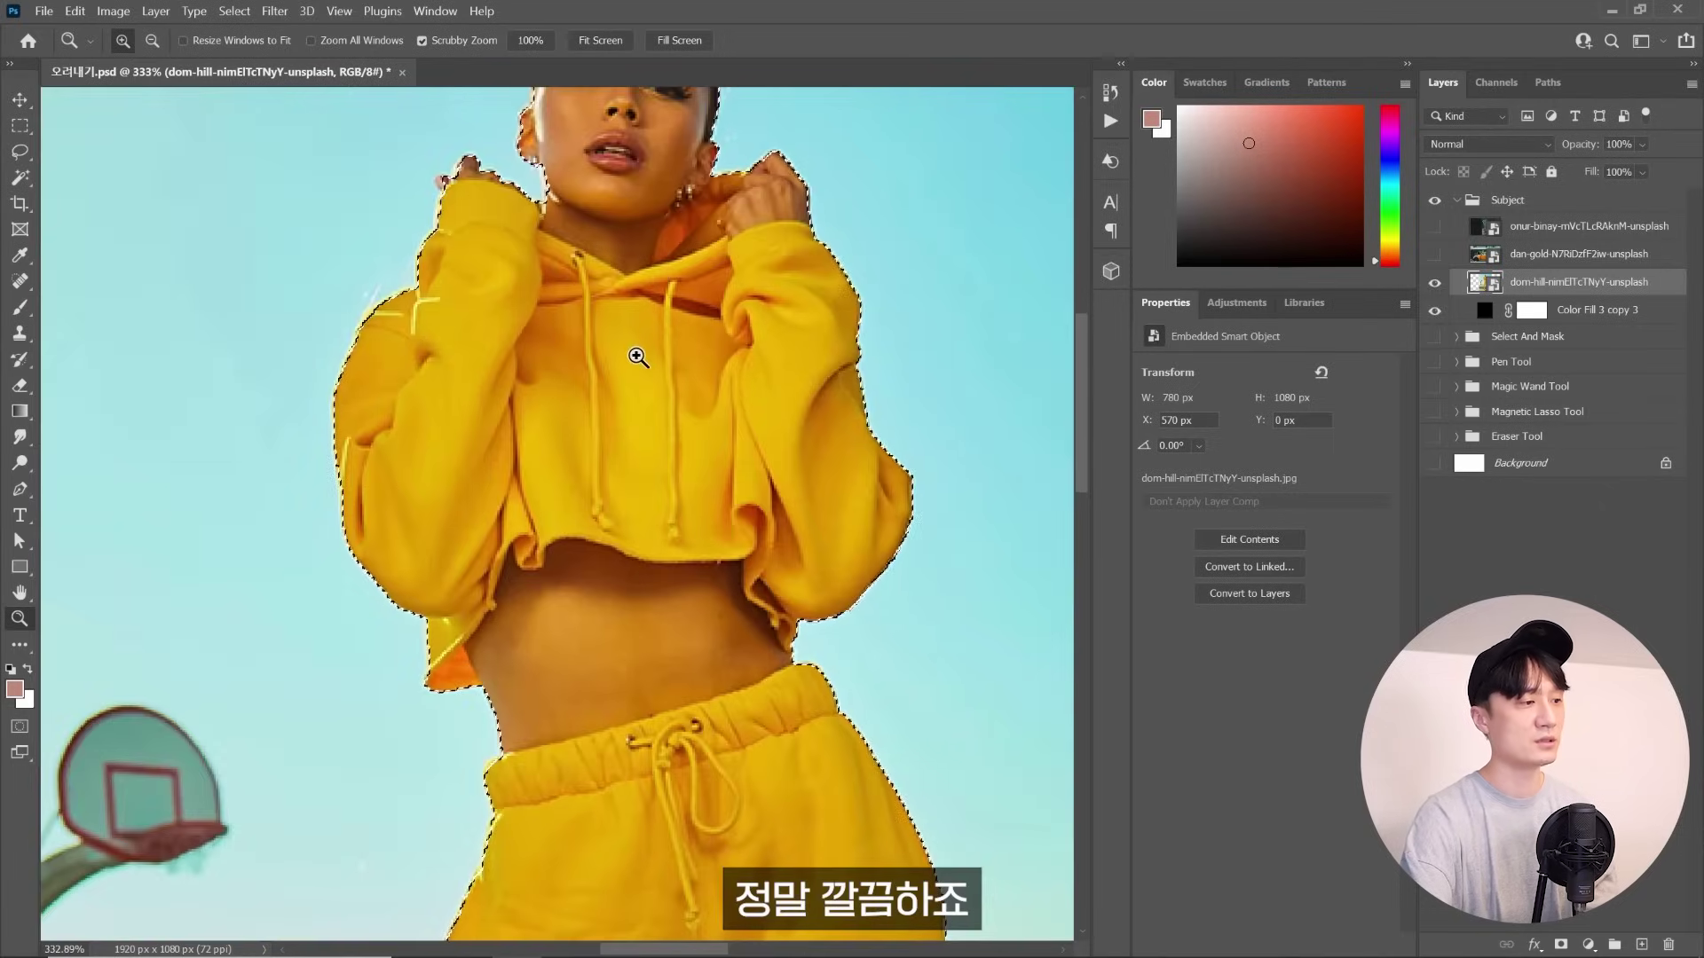
pyautogui.keyDown('alt'); pyautogui.click(572, 248); pyautogui.keyUp('alt')
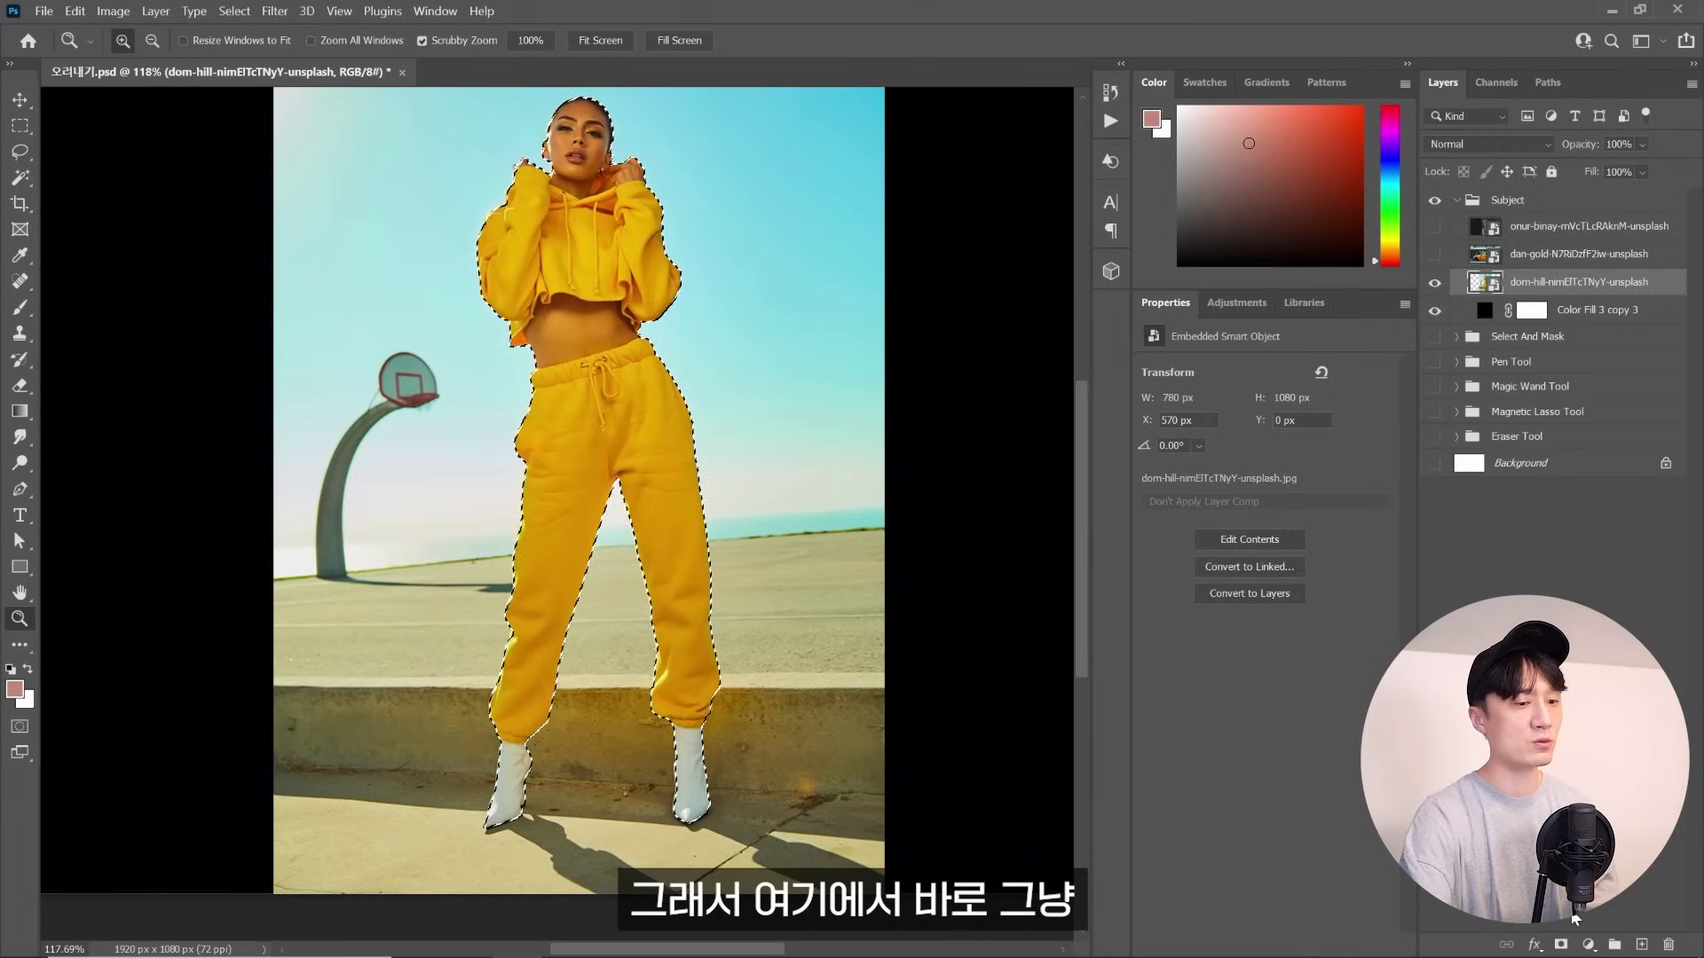
pyautogui.click(1561, 944)
pyautogui.scroll(2, 825, 603)
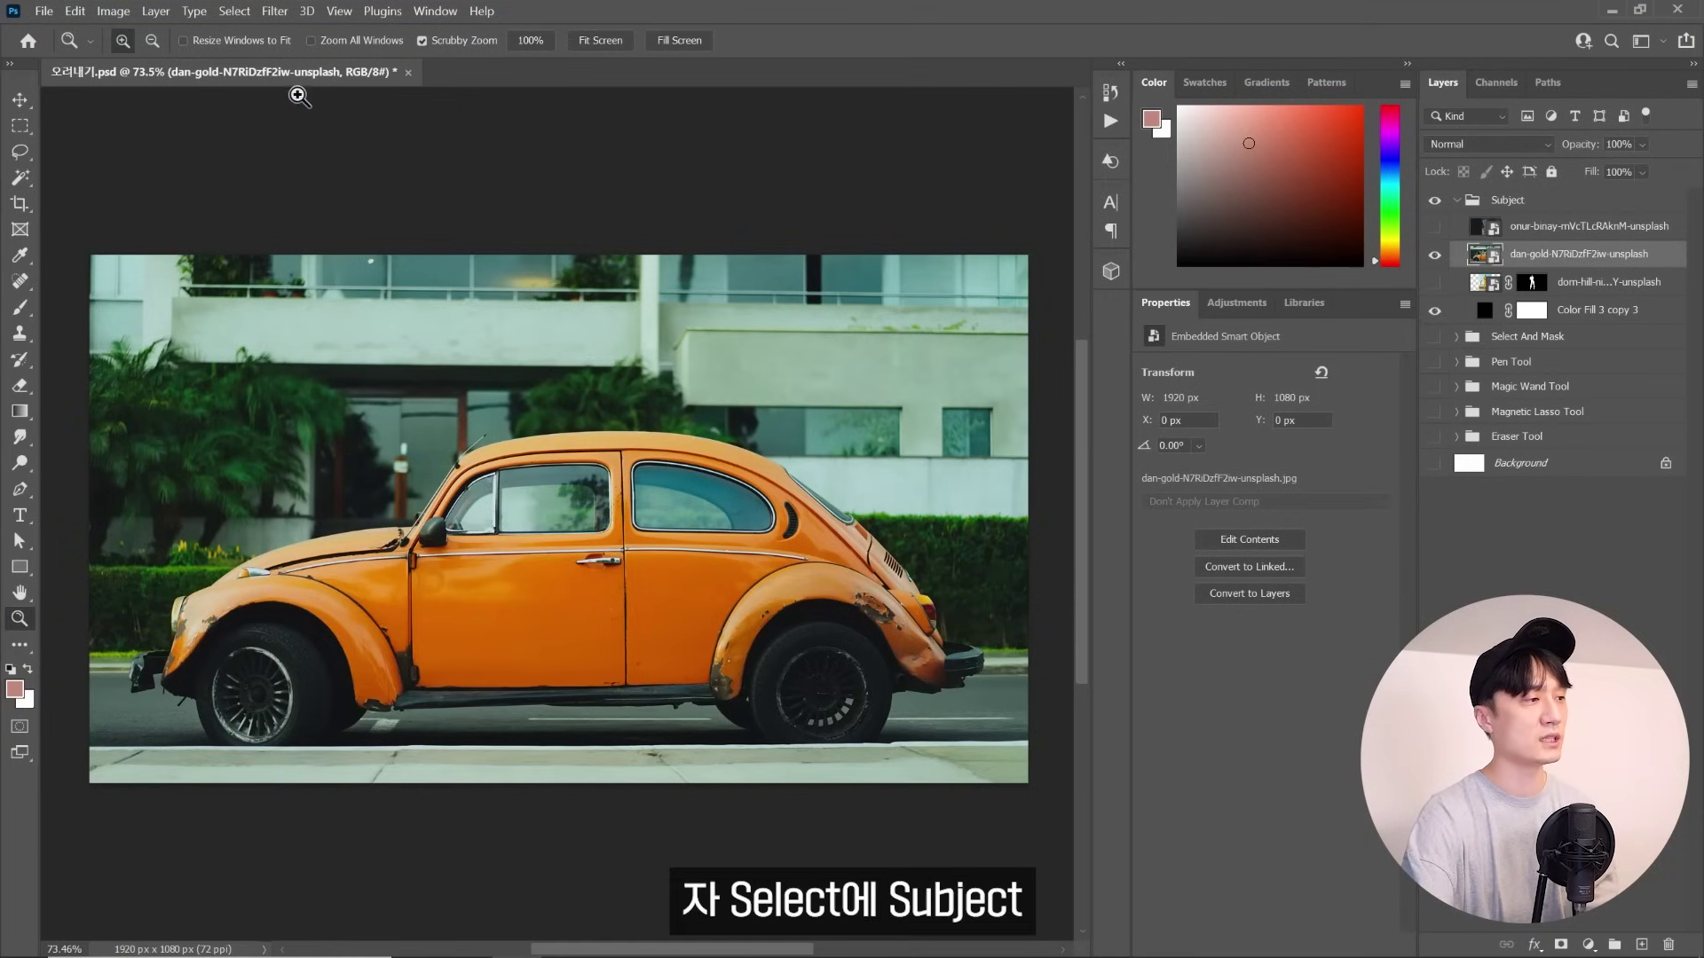
# Auto-select the car with Select > Subject and inspect its rear selection edges
pyautogui.click(235, 11)
pyautogui.click(252, 232)
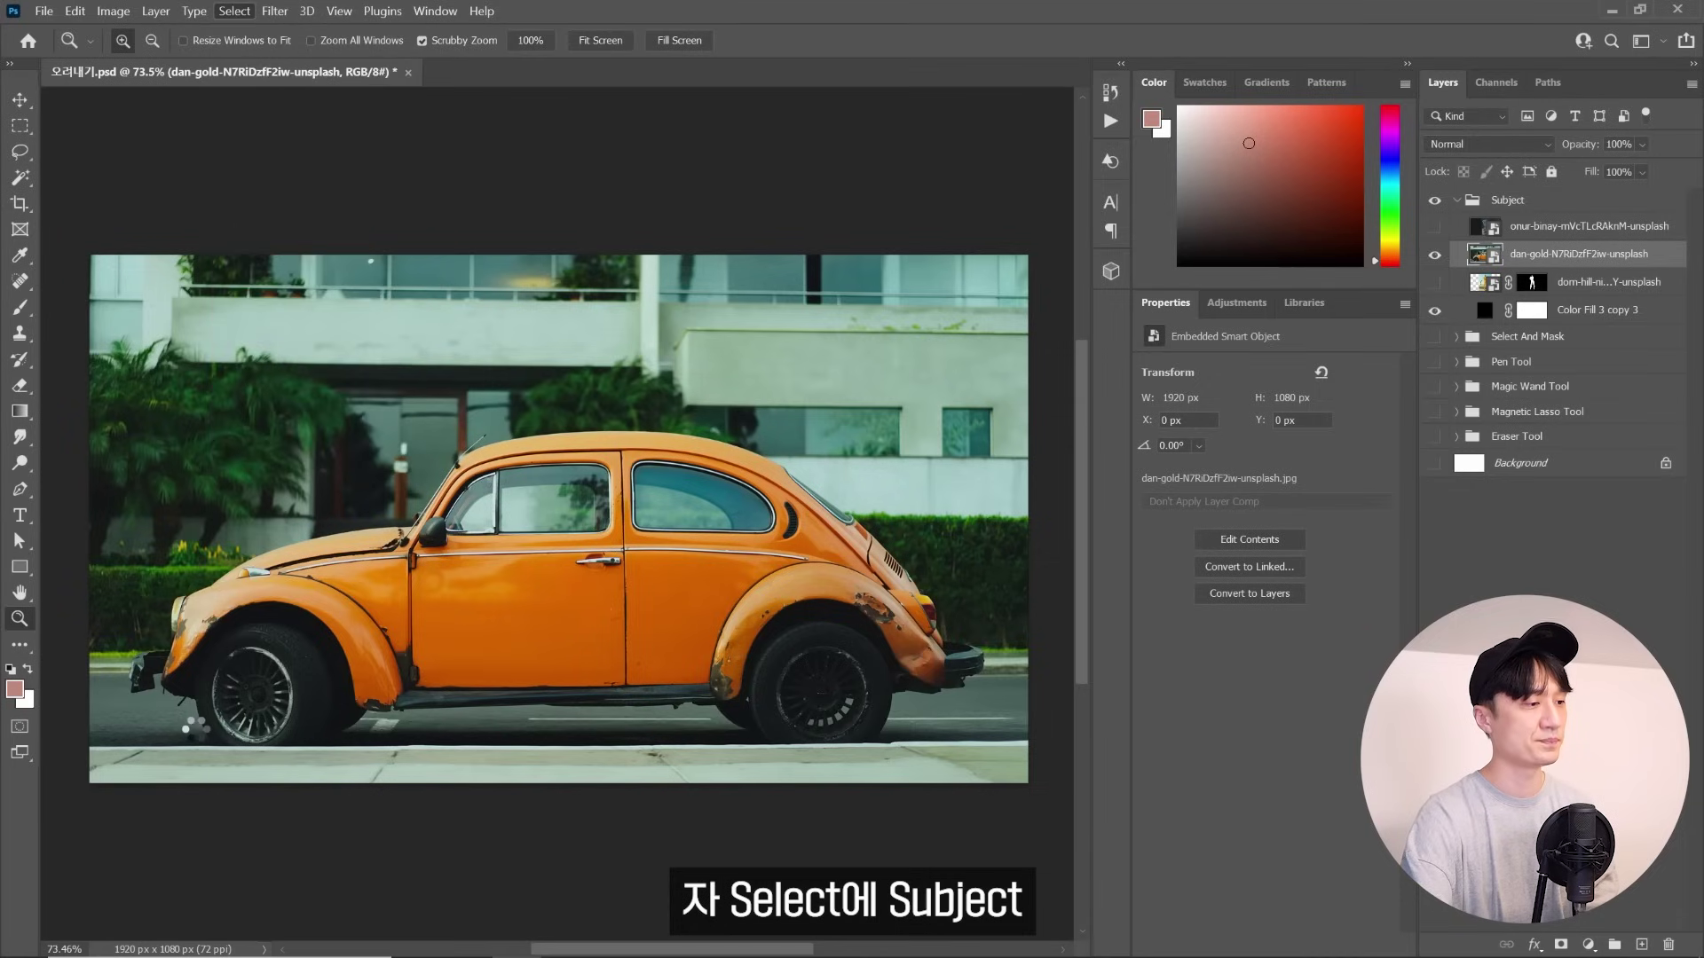
pyautogui.click(238, 626)
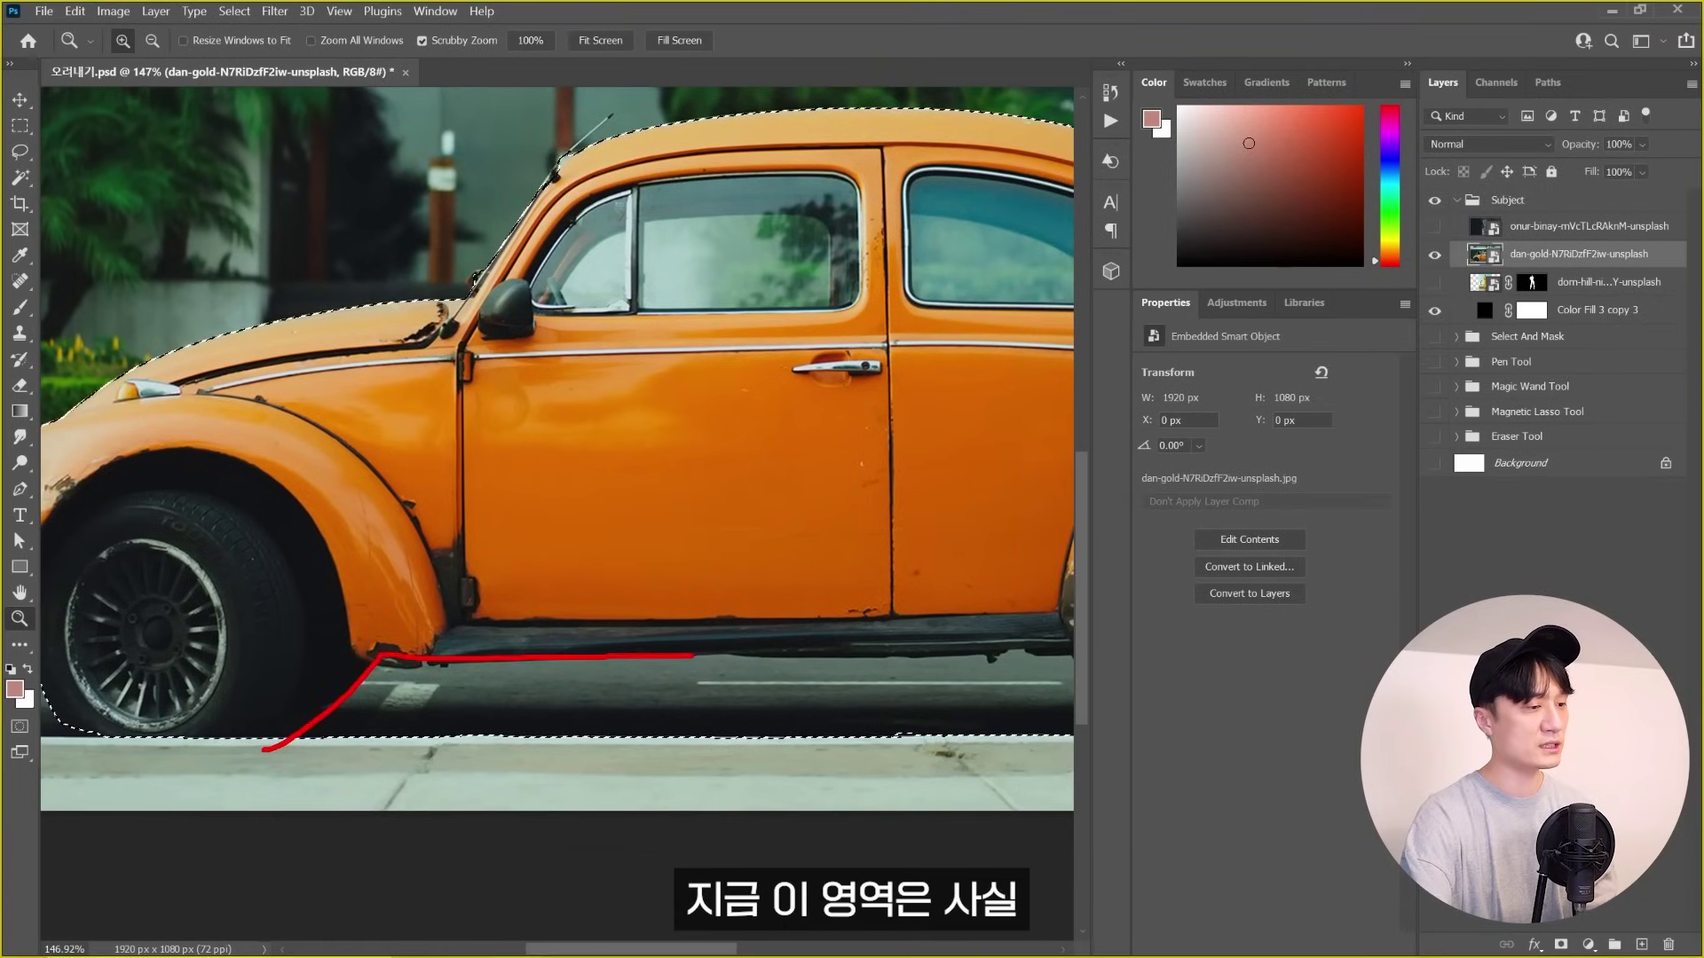
pyautogui.moveTo(1127, 681)
pyautogui.mouseDown()
pyautogui.moveTo(780, 664)
pyautogui.moveTo(696, 704)
pyautogui.mouseUp()
pyautogui.moveTo(621, 399); pyautogui.dragTo(742, 449)
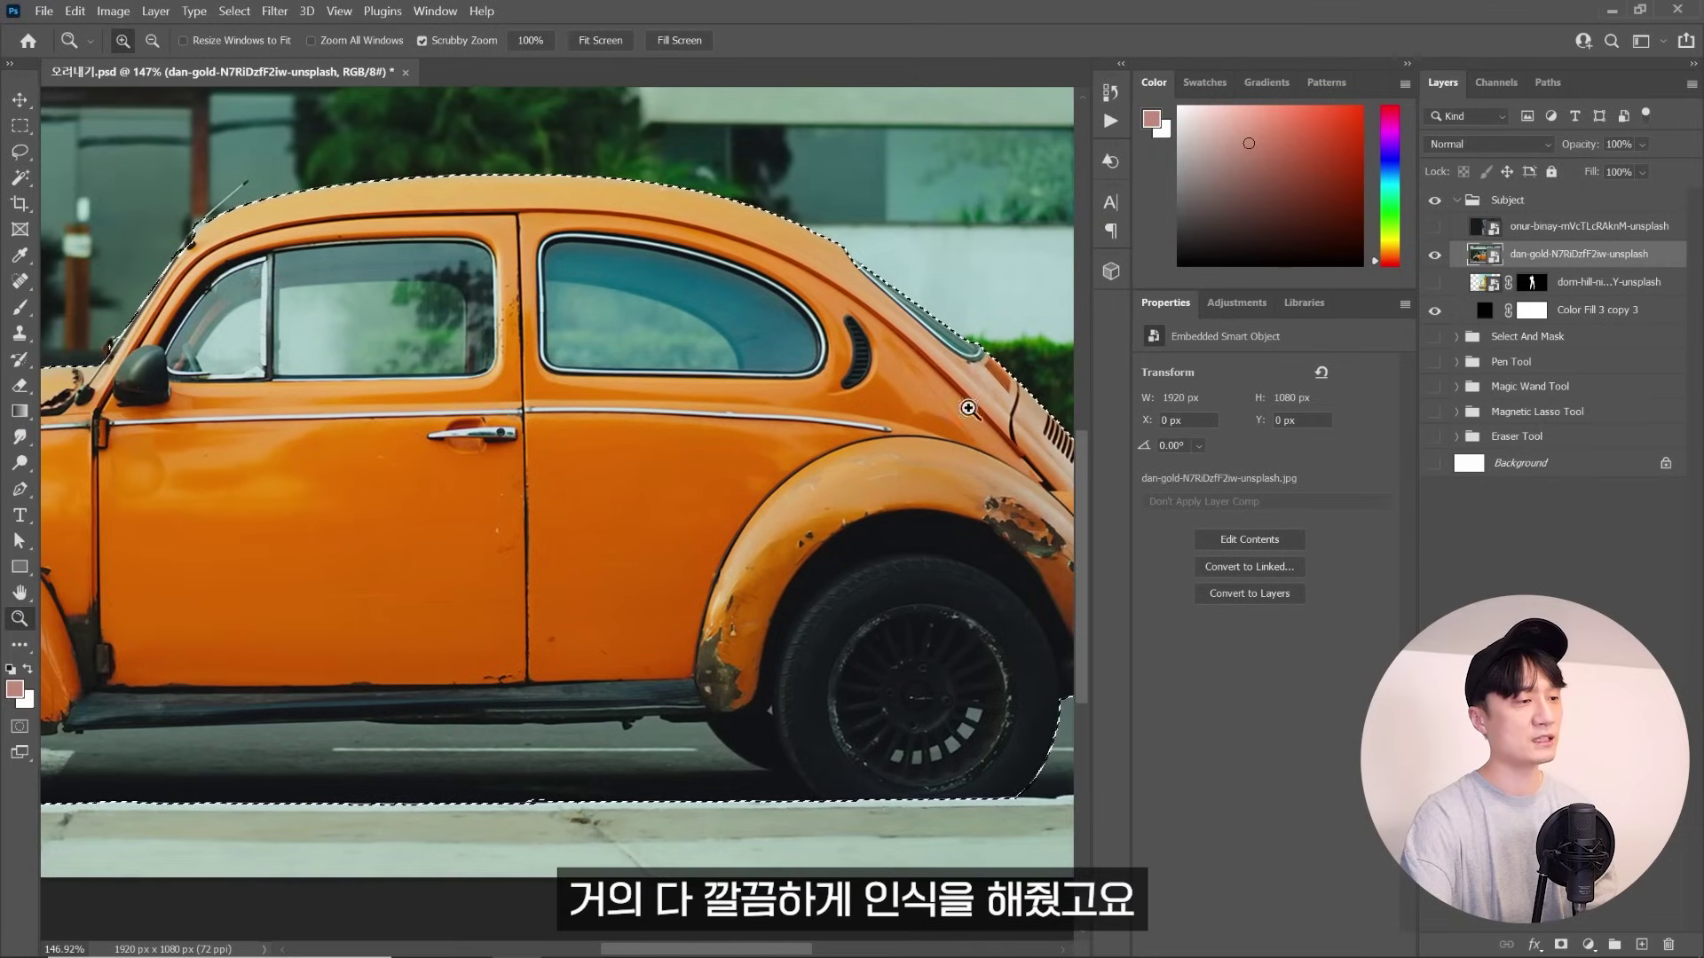
pyautogui.moveTo(935, 392); pyautogui.dragTo(626, 331)
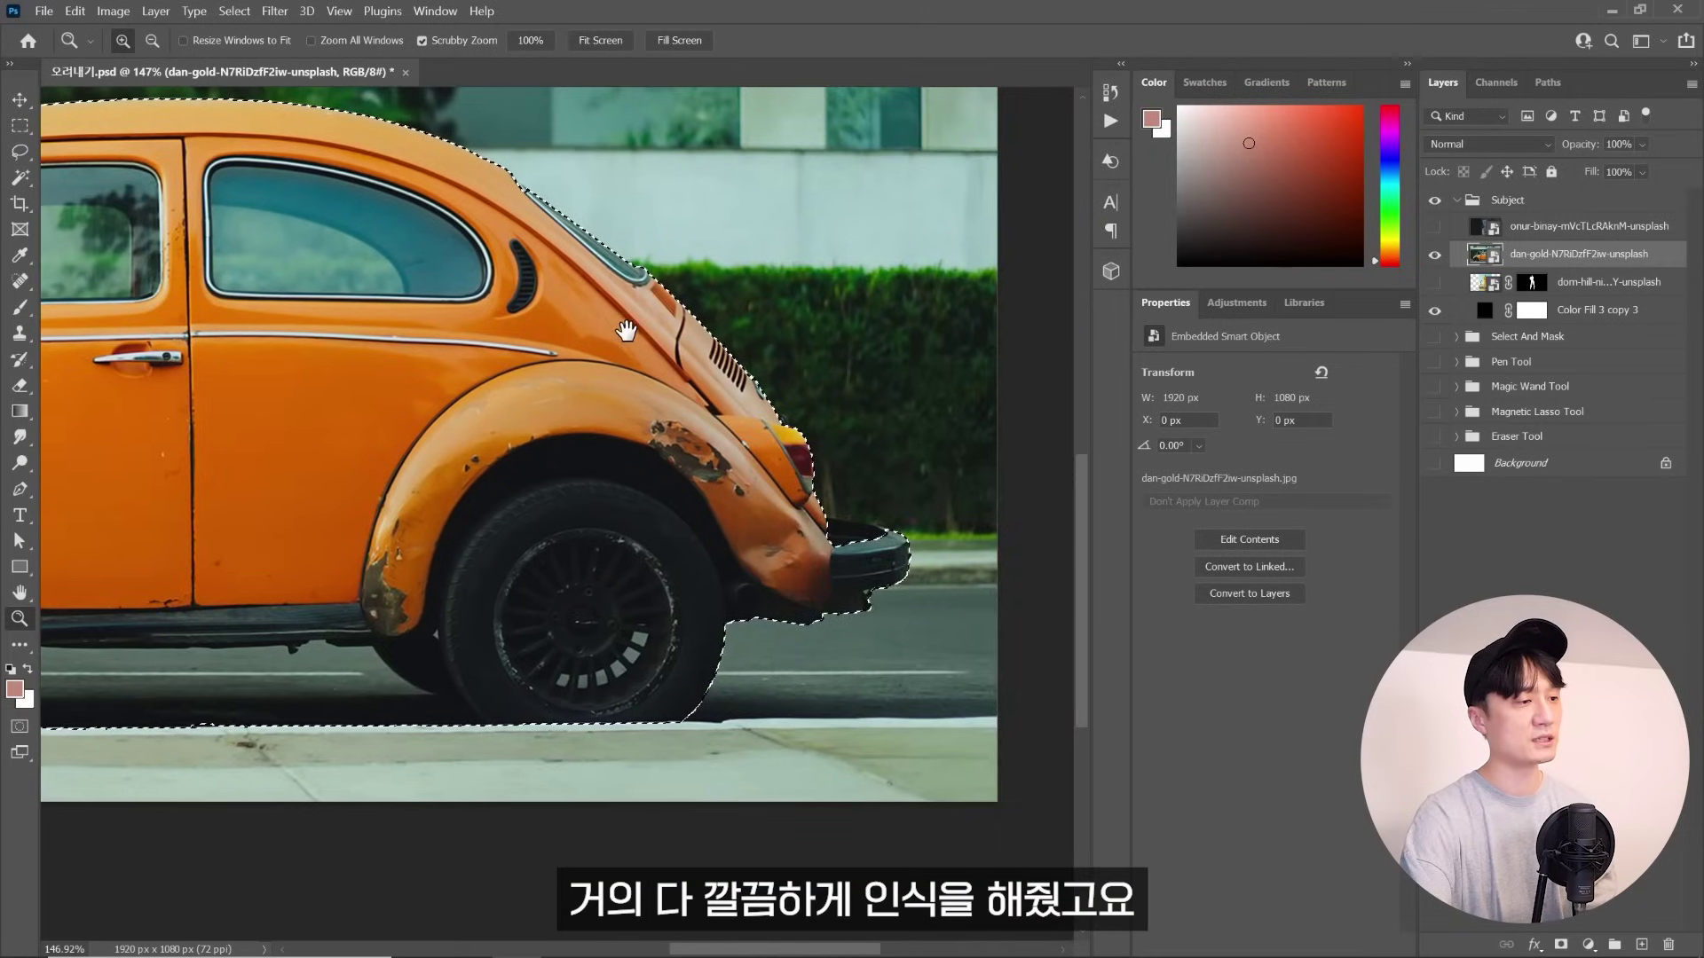
pyautogui.scroll(5, 715, 485)
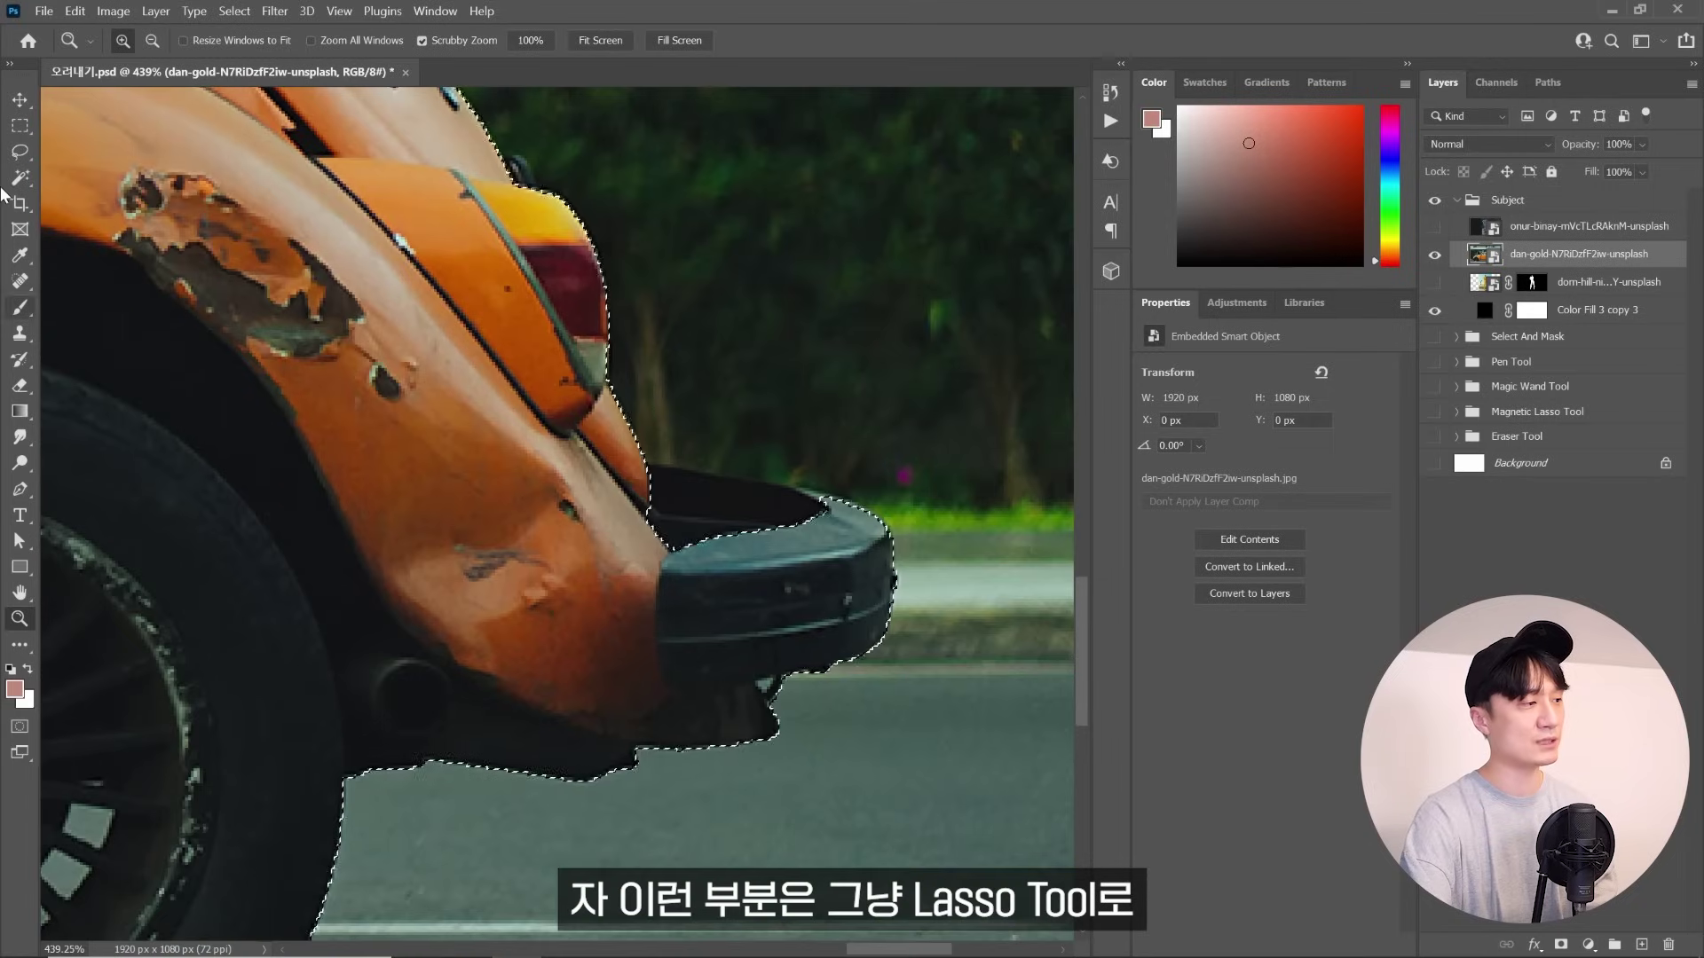
# Lasso-add the rear bumper and cut the road strip under the car out of the selection
pyautogui.click(20, 151)
pyautogui.moveTo(647, 464); pyautogui.dragTo(697, 477)
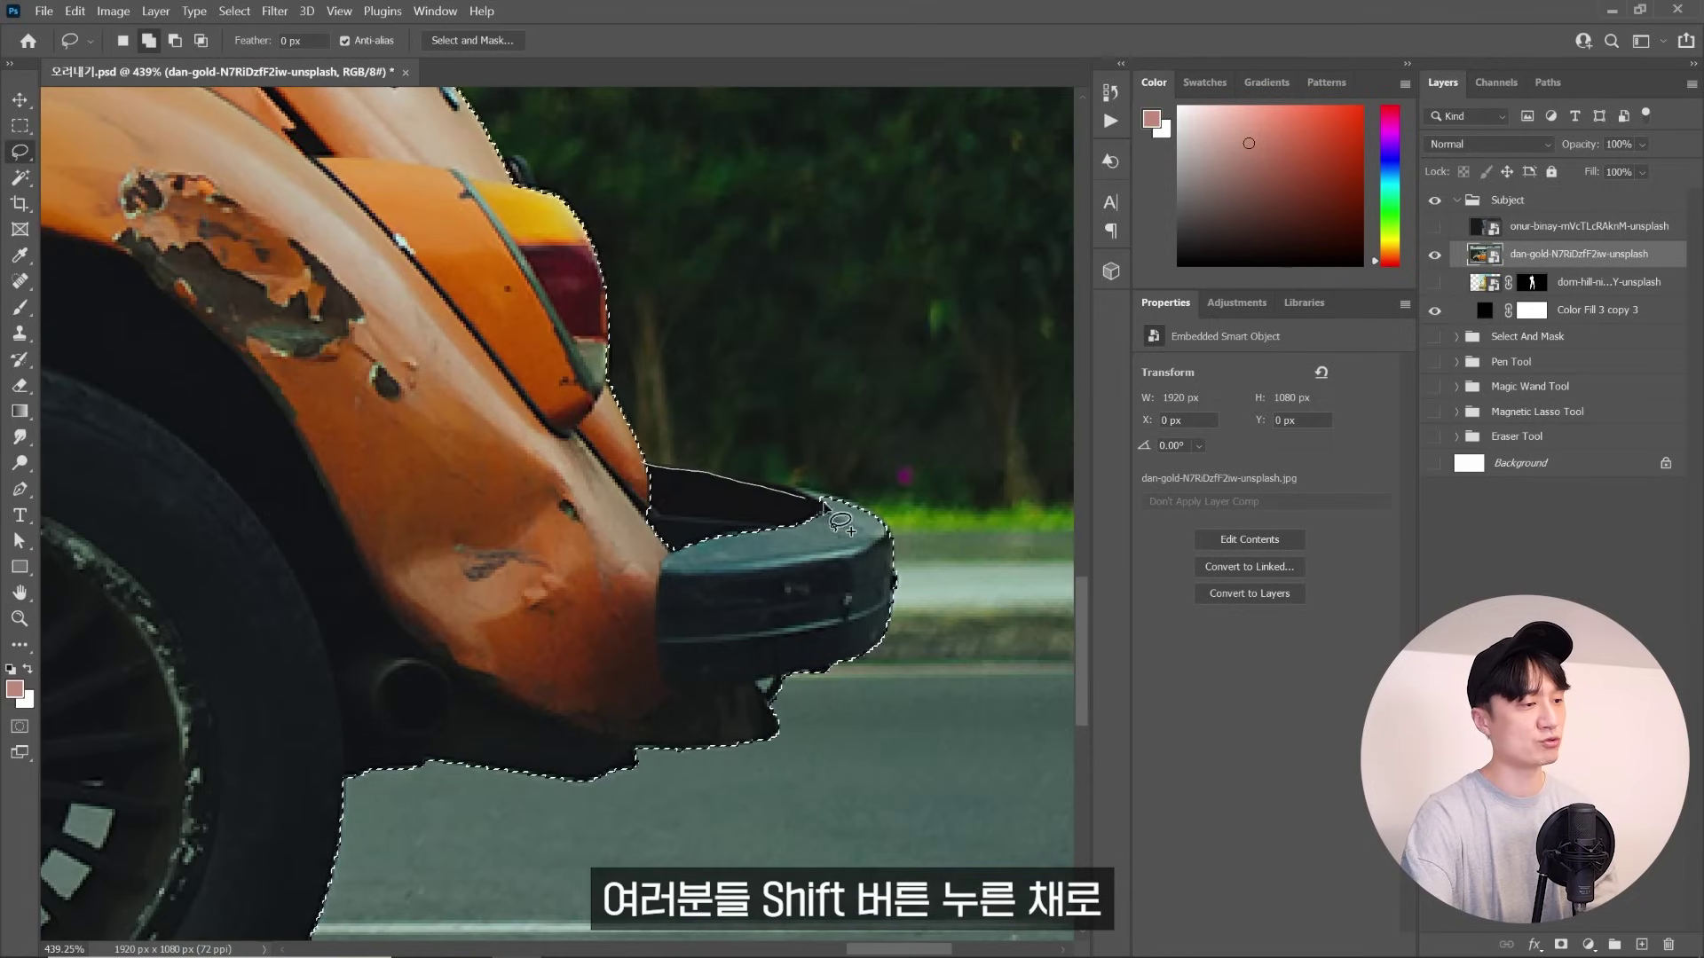
pyautogui.press('shift')
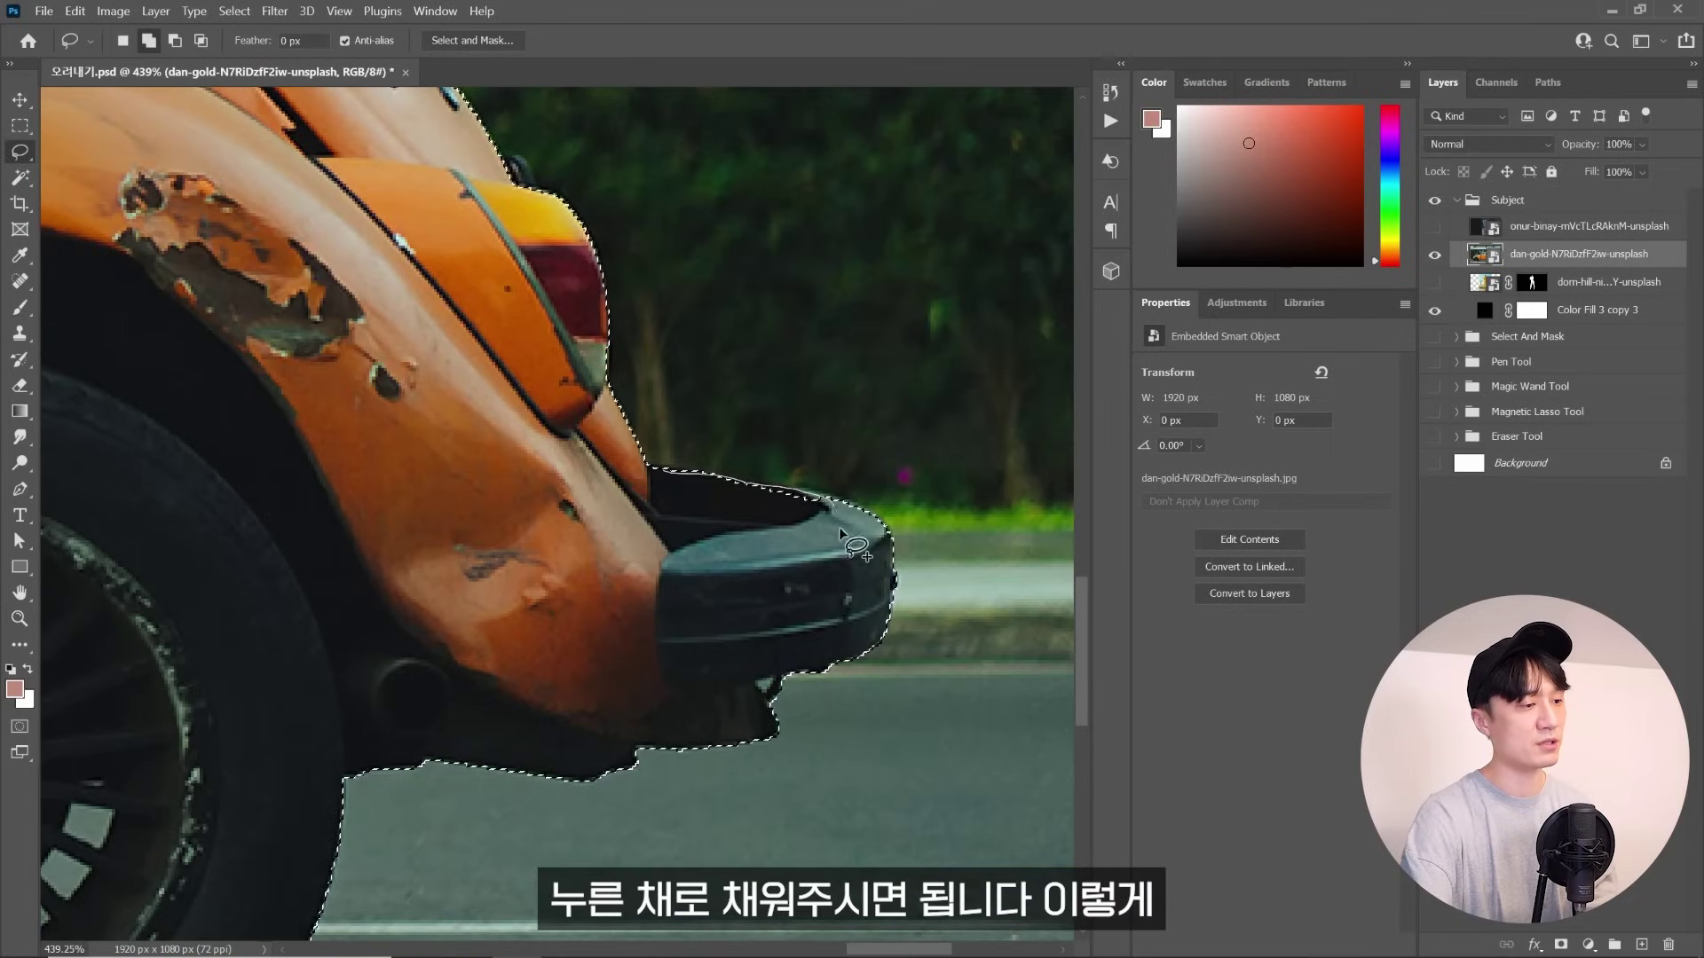
pyautogui.press('z')
pyautogui.scroll(-5, 495, 647)
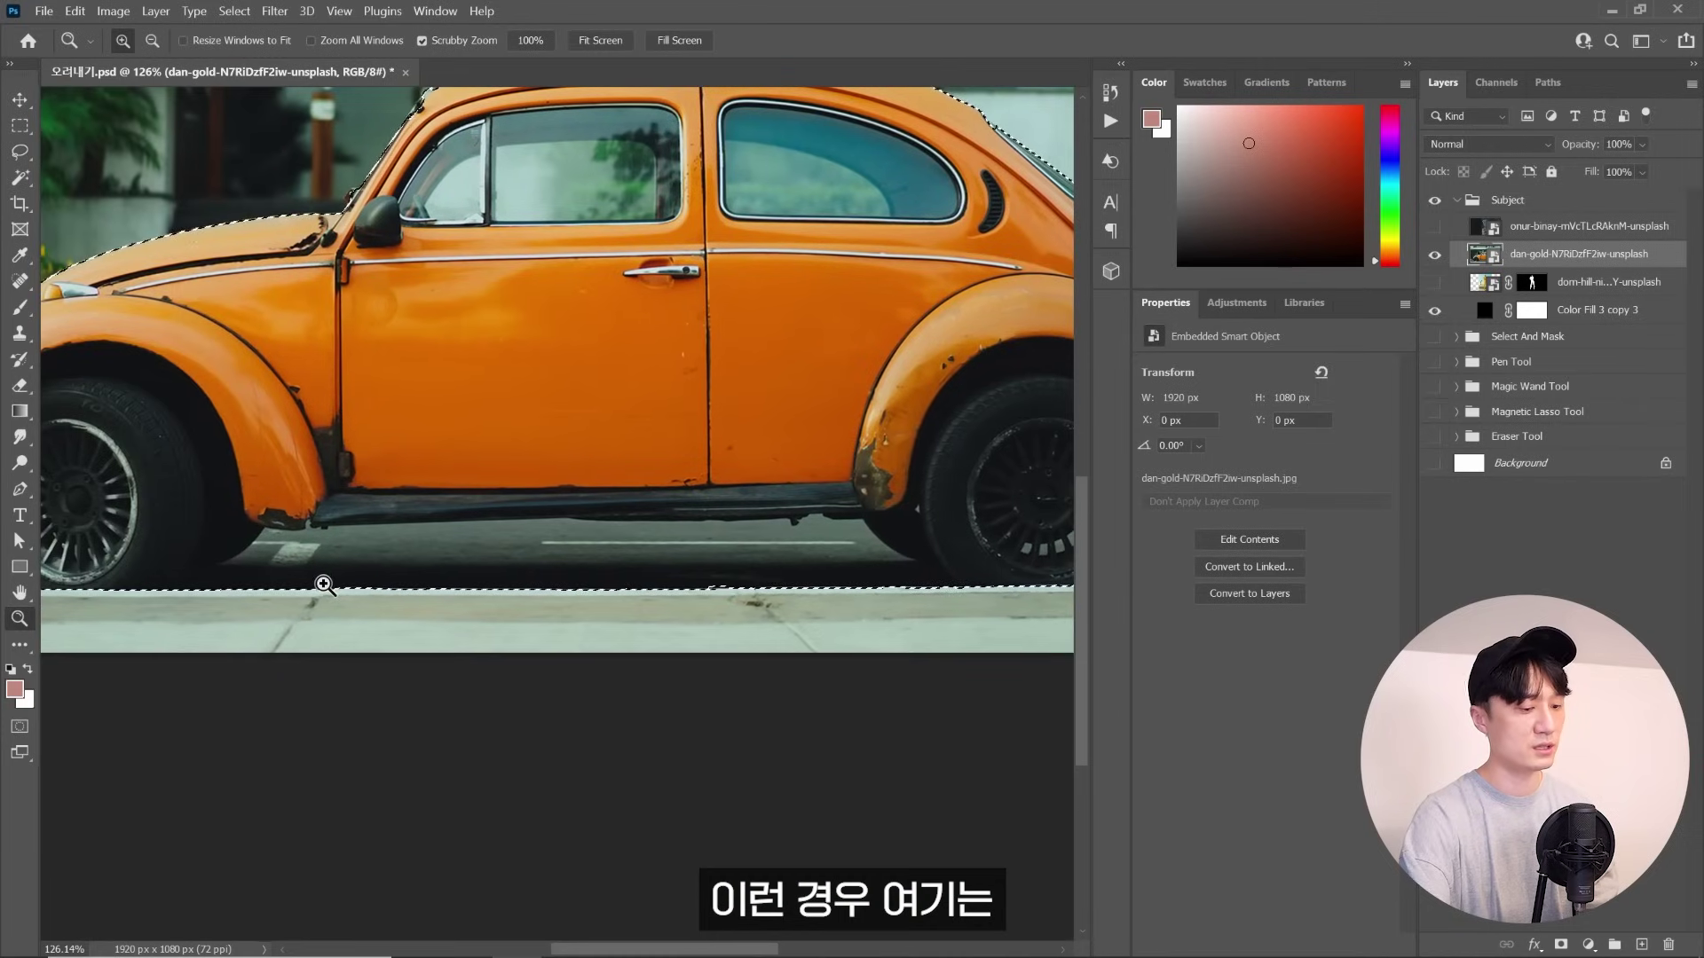
pyautogui.press('l')
pyautogui.moveTo(139, 600); pyautogui.dragTo(177, 589)
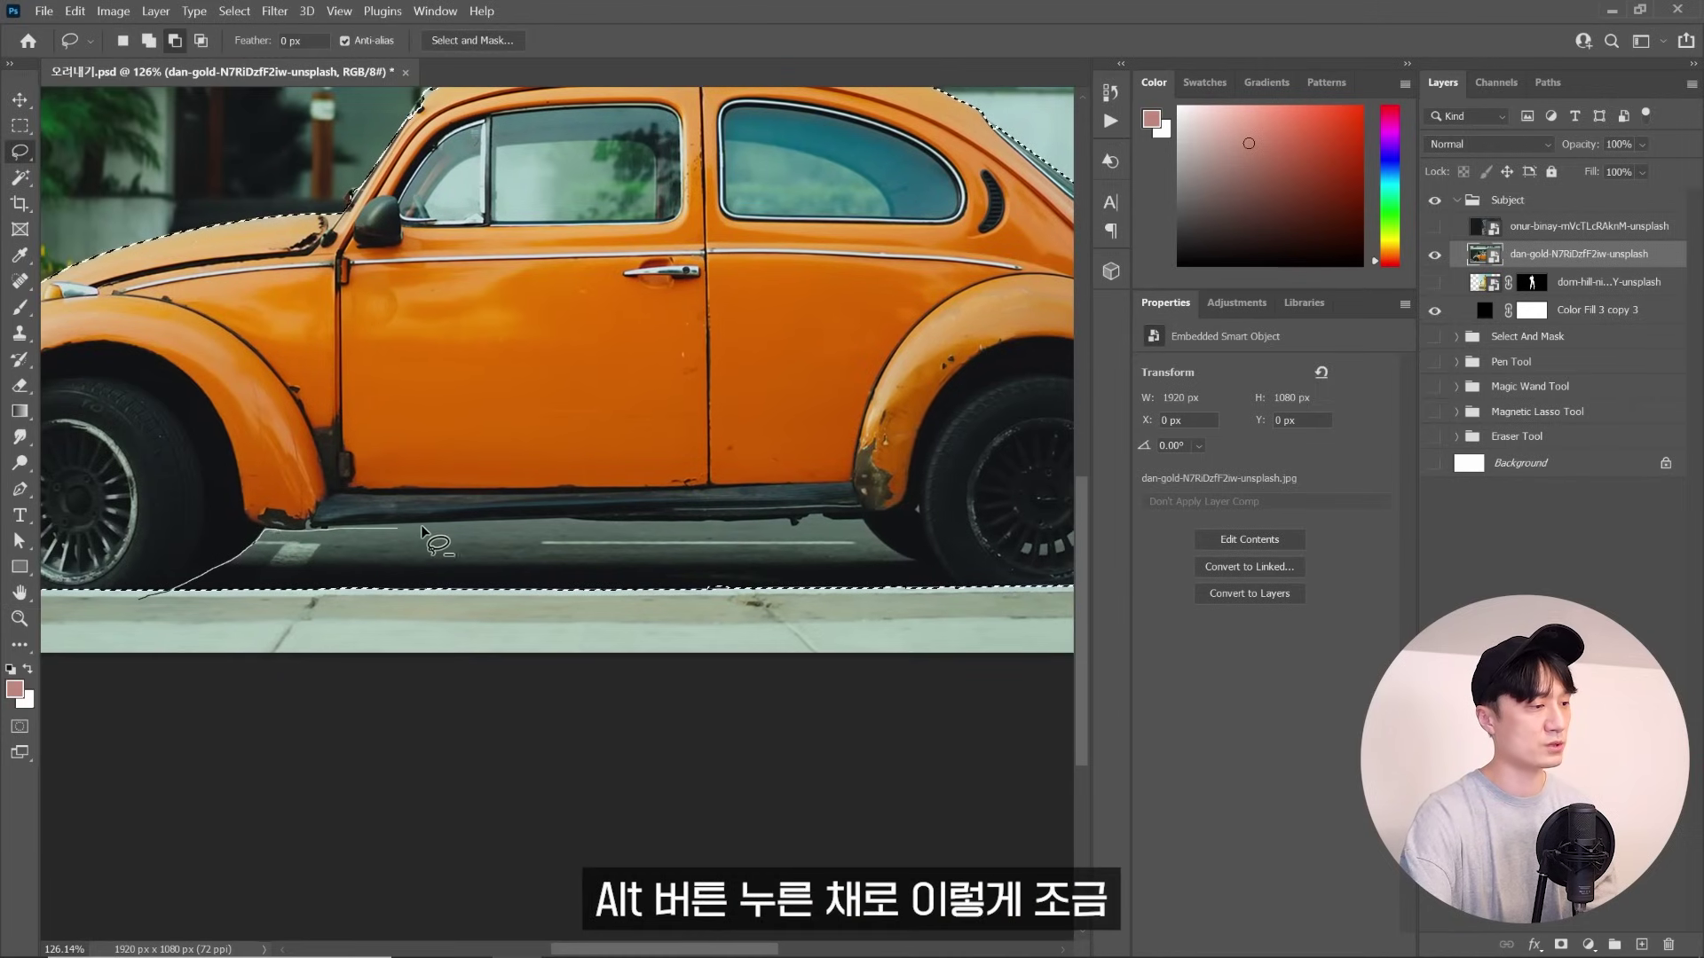
pyautogui.moveTo(575, 519)
pyautogui.mouseDown()
pyautogui.moveTo(854, 524)
pyautogui.moveTo(892, 556)
pyautogui.mouseUp()
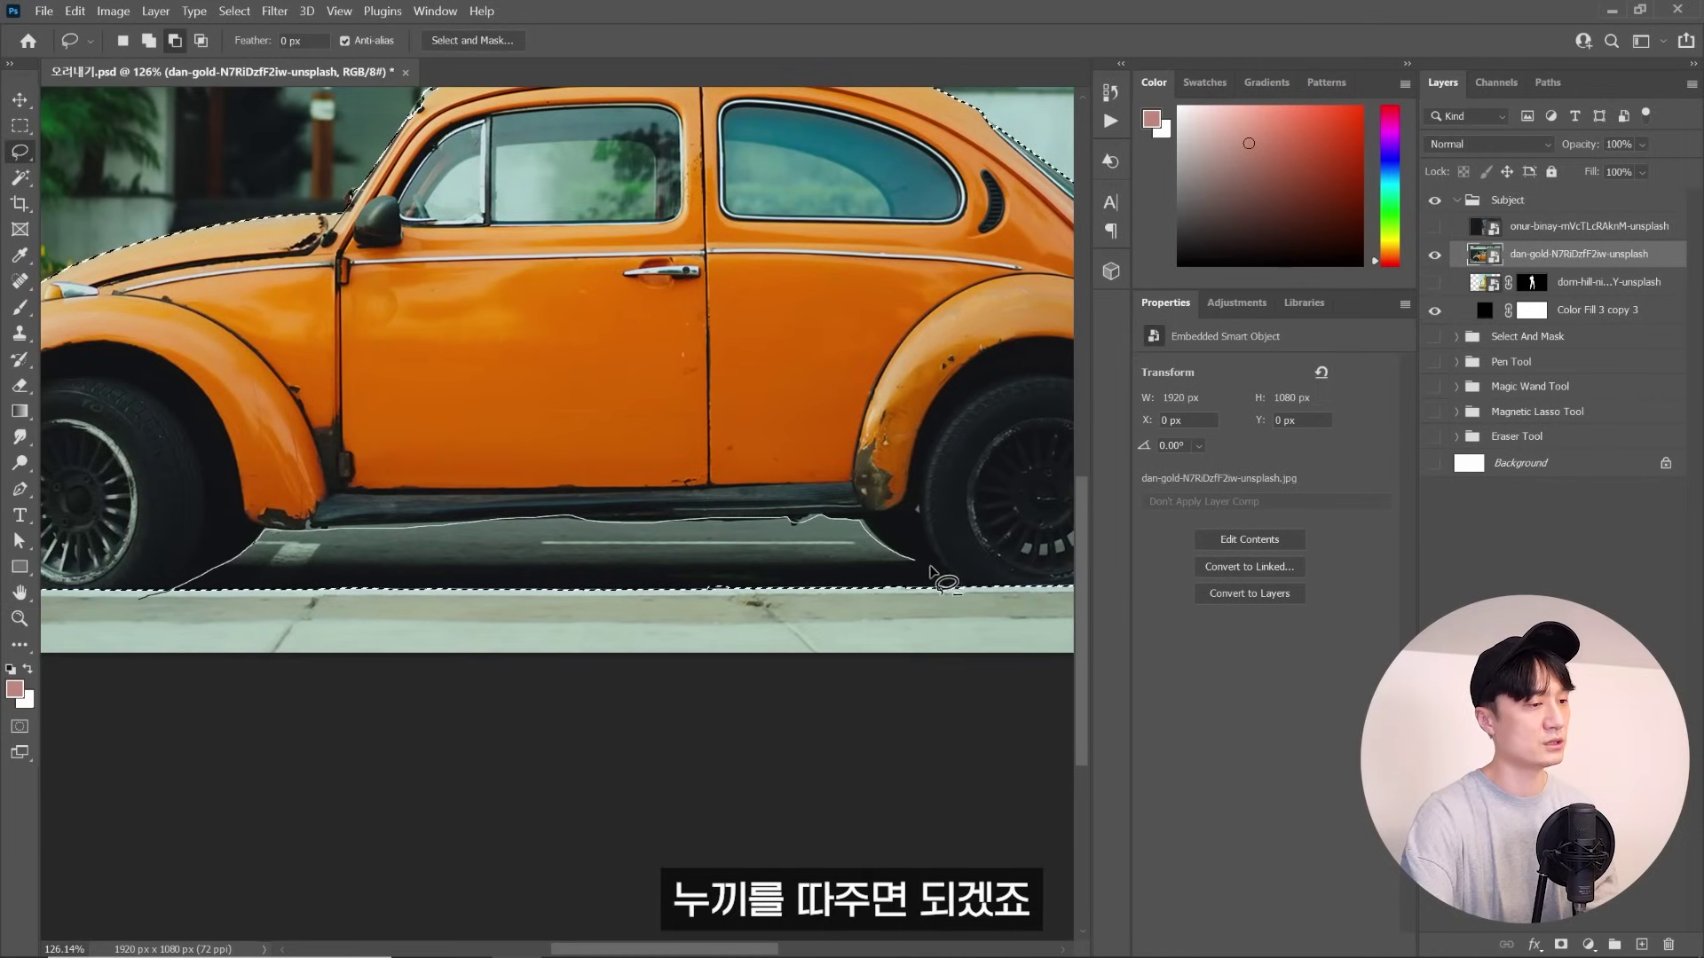
pyautogui.moveTo(991, 604); pyautogui.dragTo(991, 605)
pyautogui.scroll(-2, 509, 563)
pyautogui.press('z')
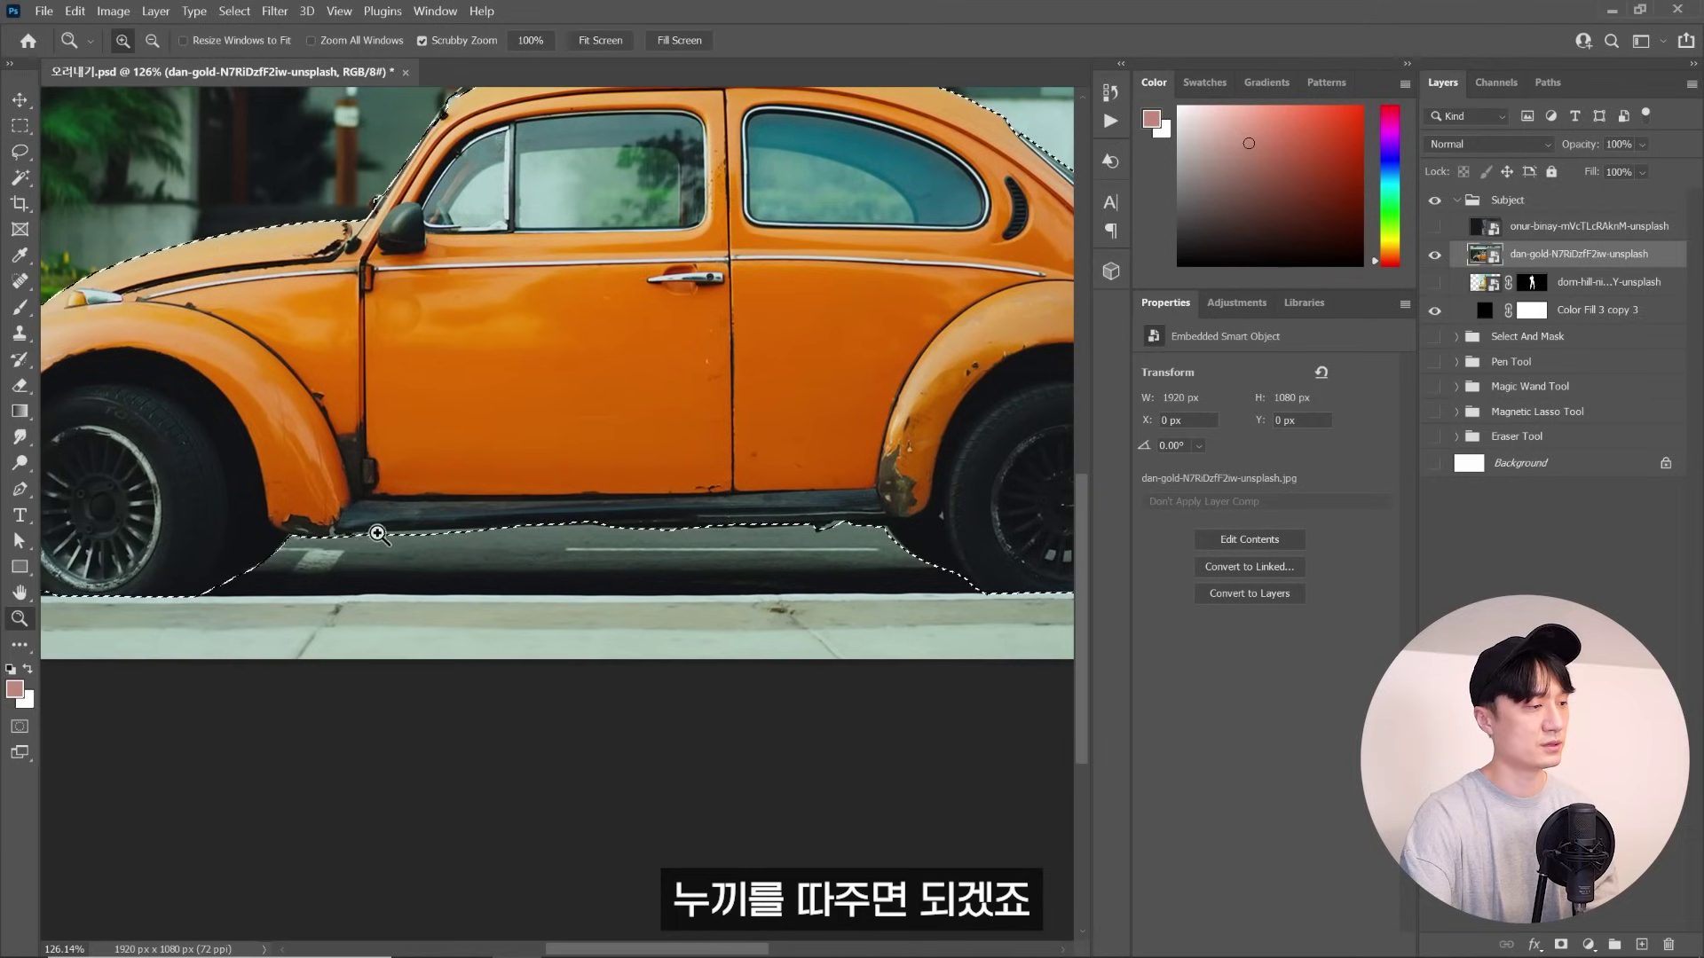
pyautogui.moveTo(695, 317); pyautogui.dragTo(695, 529)
# Mask out the car's background, make the backdrop Color Fill dark grey, and show the phone photo
pyautogui.click(1561, 944)
pyautogui.moveTo(913, 598)
pyautogui.mouseDown()
pyautogui.moveTo(855, 608)
pyautogui.moveTo(806, 545)
pyautogui.mouseUp()
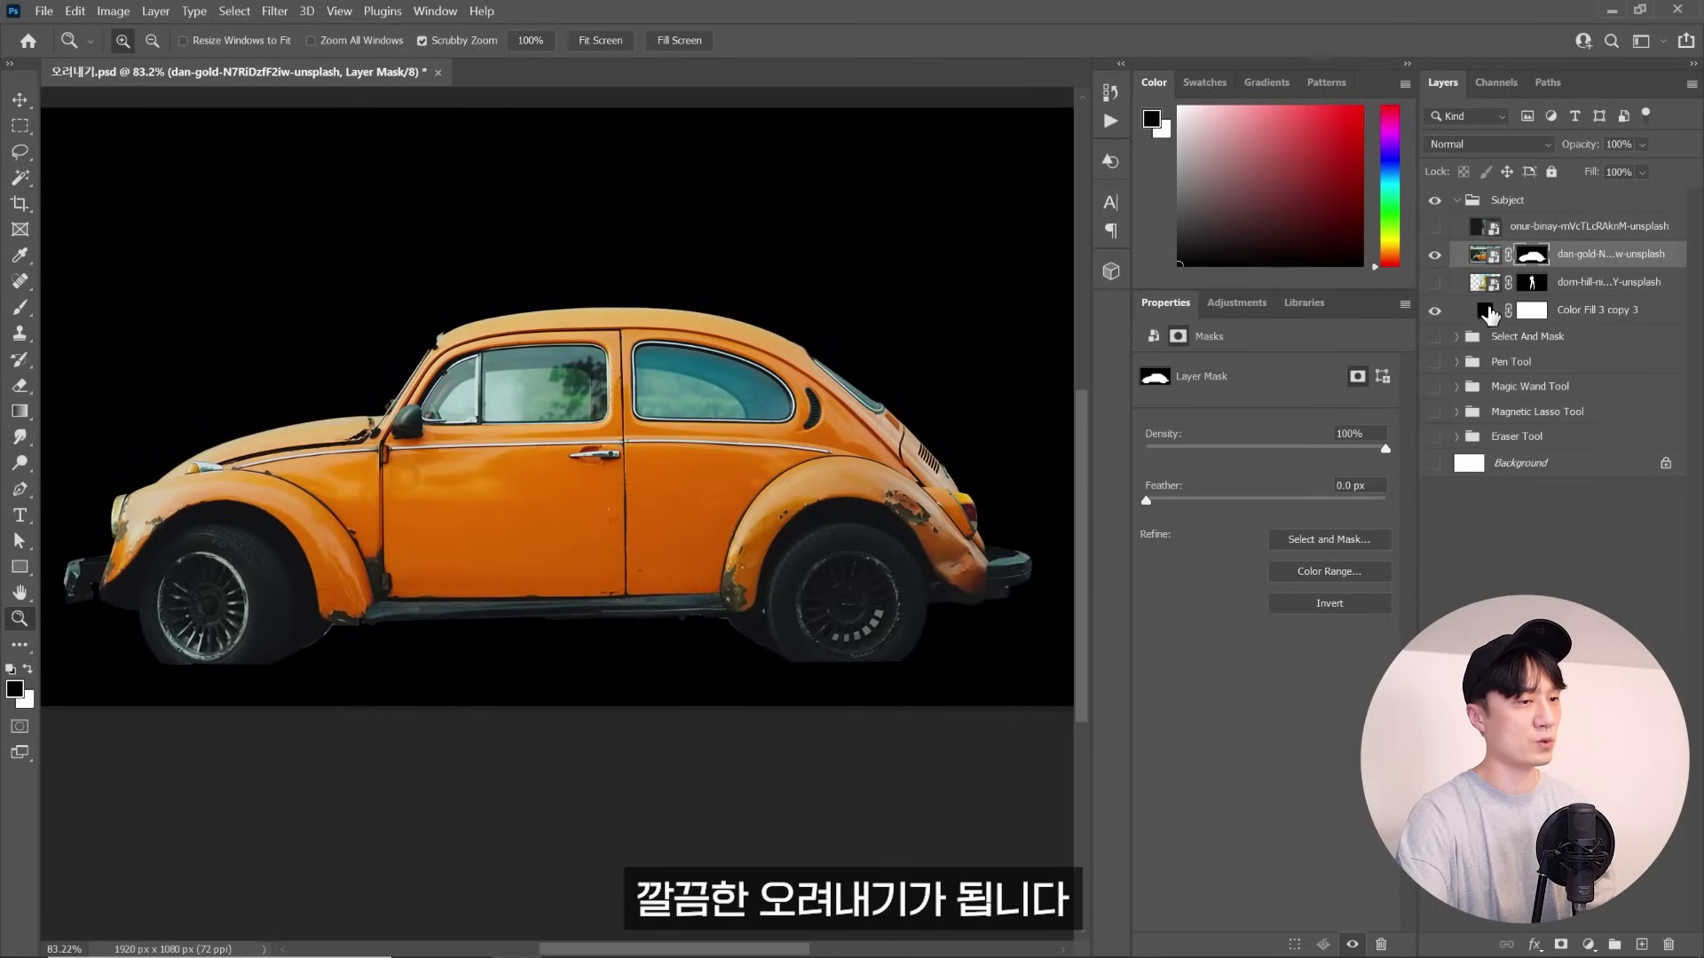
pyautogui.click(1489, 313)
pyautogui.doubleClick(1484, 310)
pyautogui.press('Return')
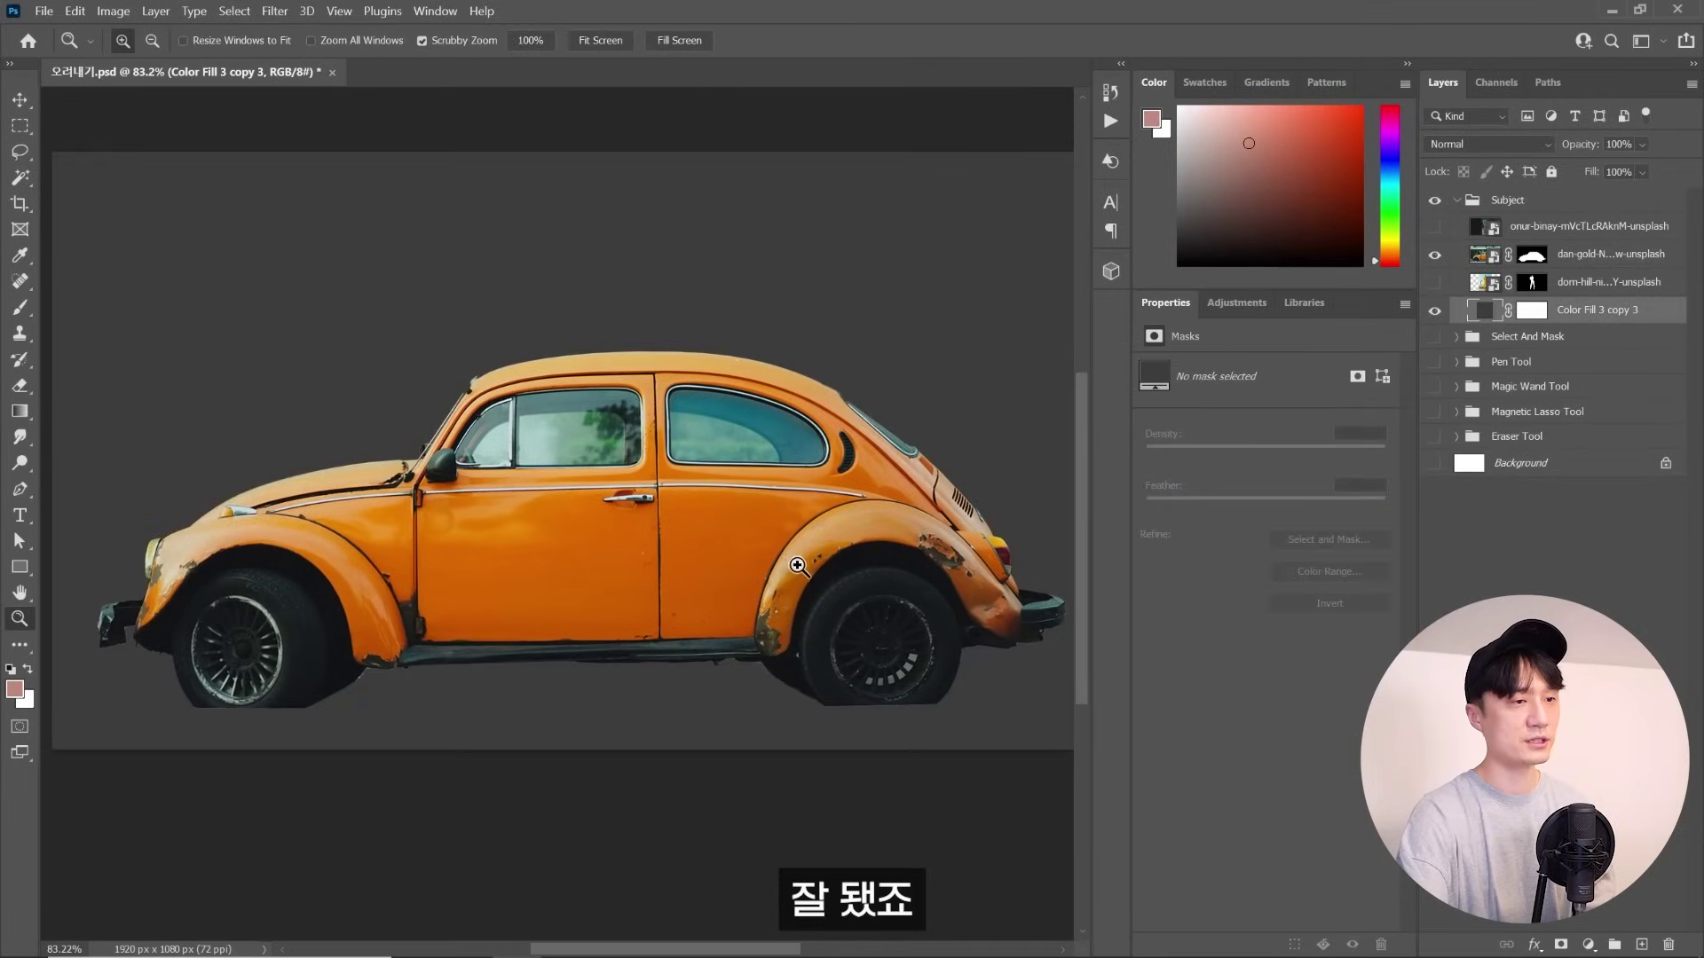
pyautogui.moveTo(1434, 255); pyautogui.dragTo(1434, 227)
# Auto-select the hand and phone on the phone photo layer with Select > Subject
pyautogui.click(1562, 227)
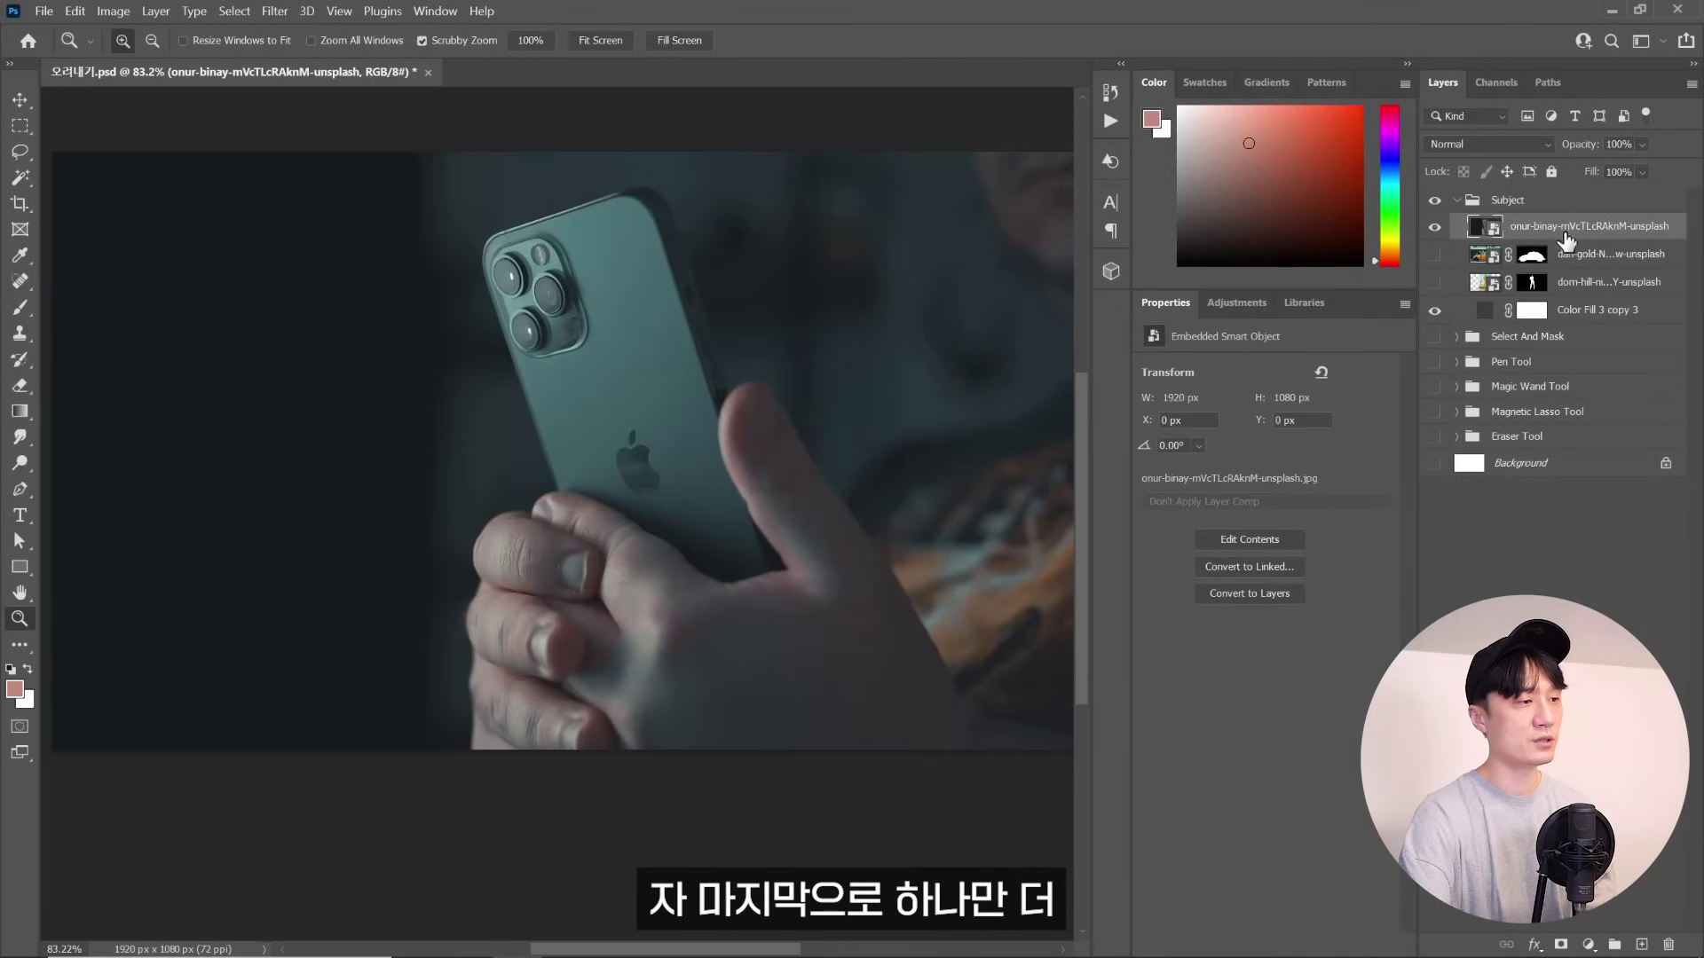
pyautogui.scroll(-3, 646, 364)
pyautogui.moveTo(646, 358); pyautogui.dragTo(540, 381)
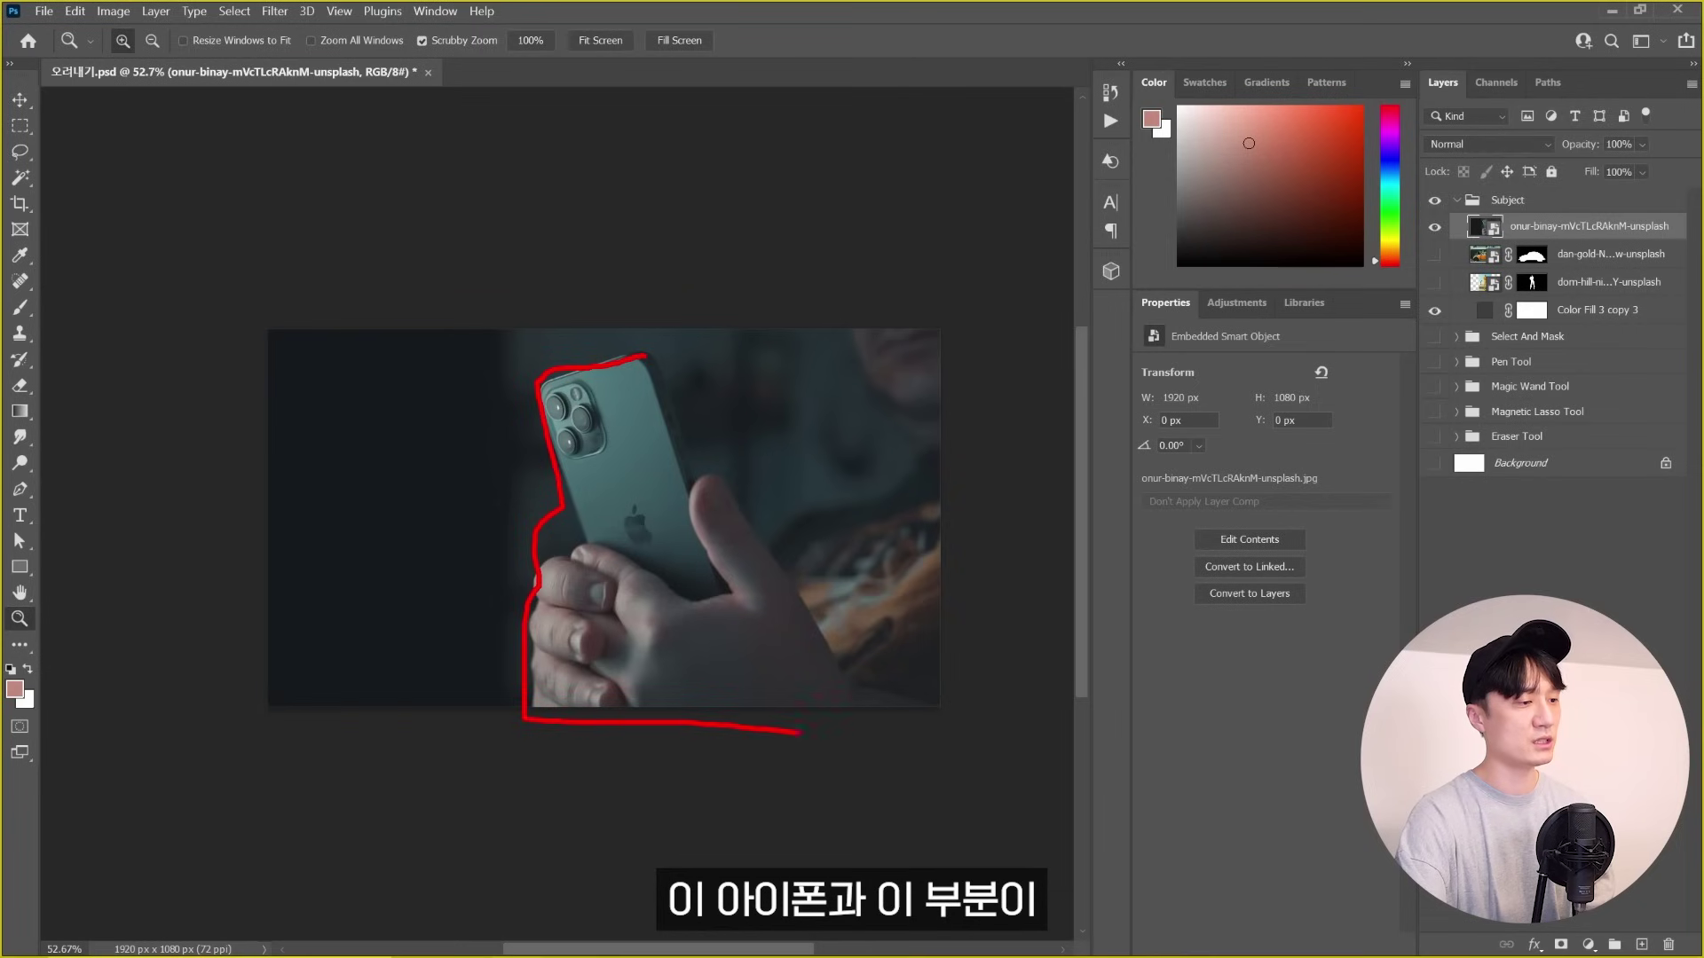
pyautogui.moveTo(799, 732); pyautogui.dragTo(842, 681)
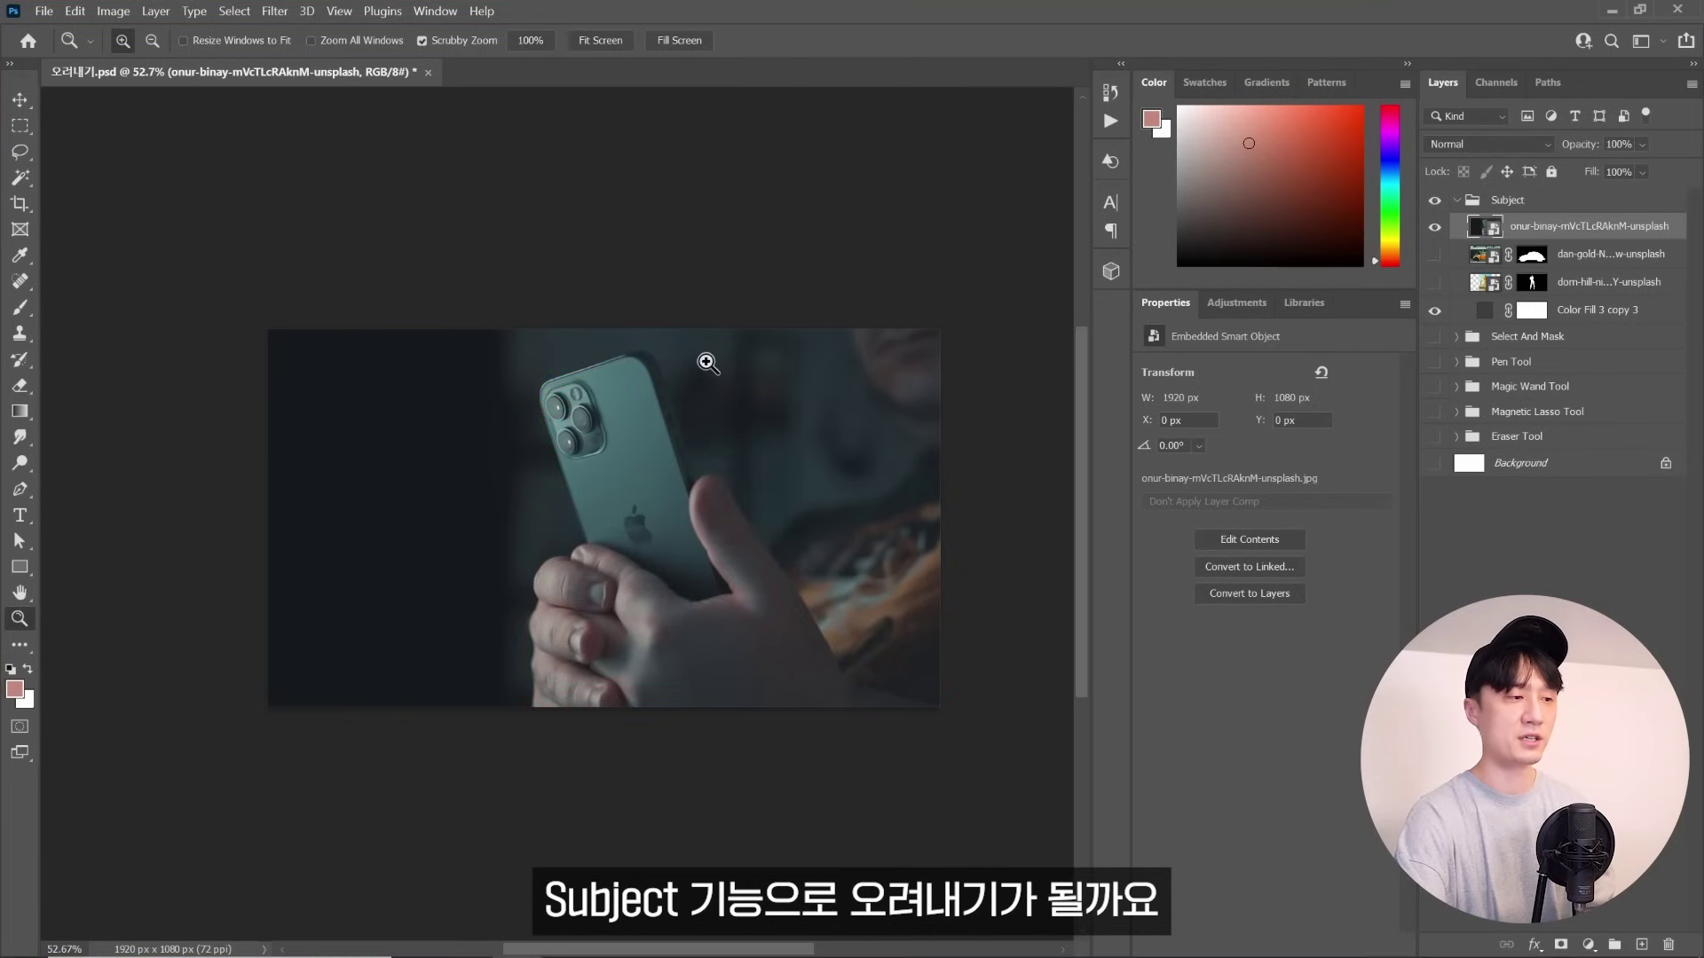
pyautogui.scroll(1, 669, 383)
pyautogui.scroll(2, 696, 407)
pyautogui.click(234, 10)
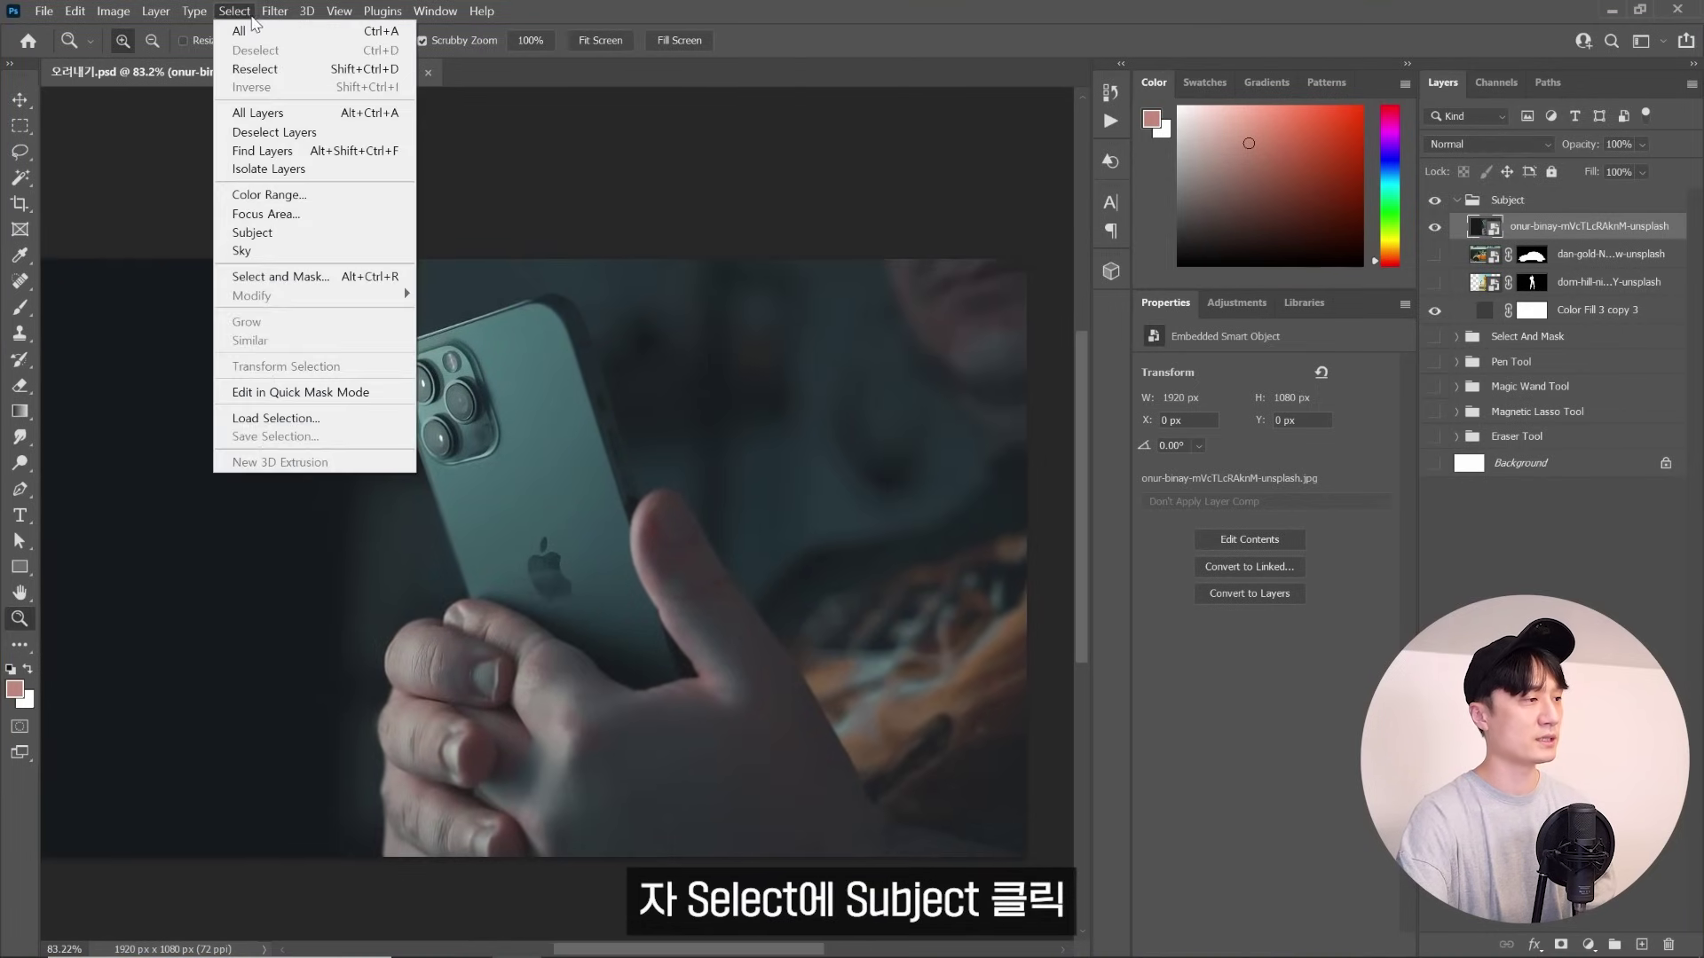
pyautogui.click(275, 232)
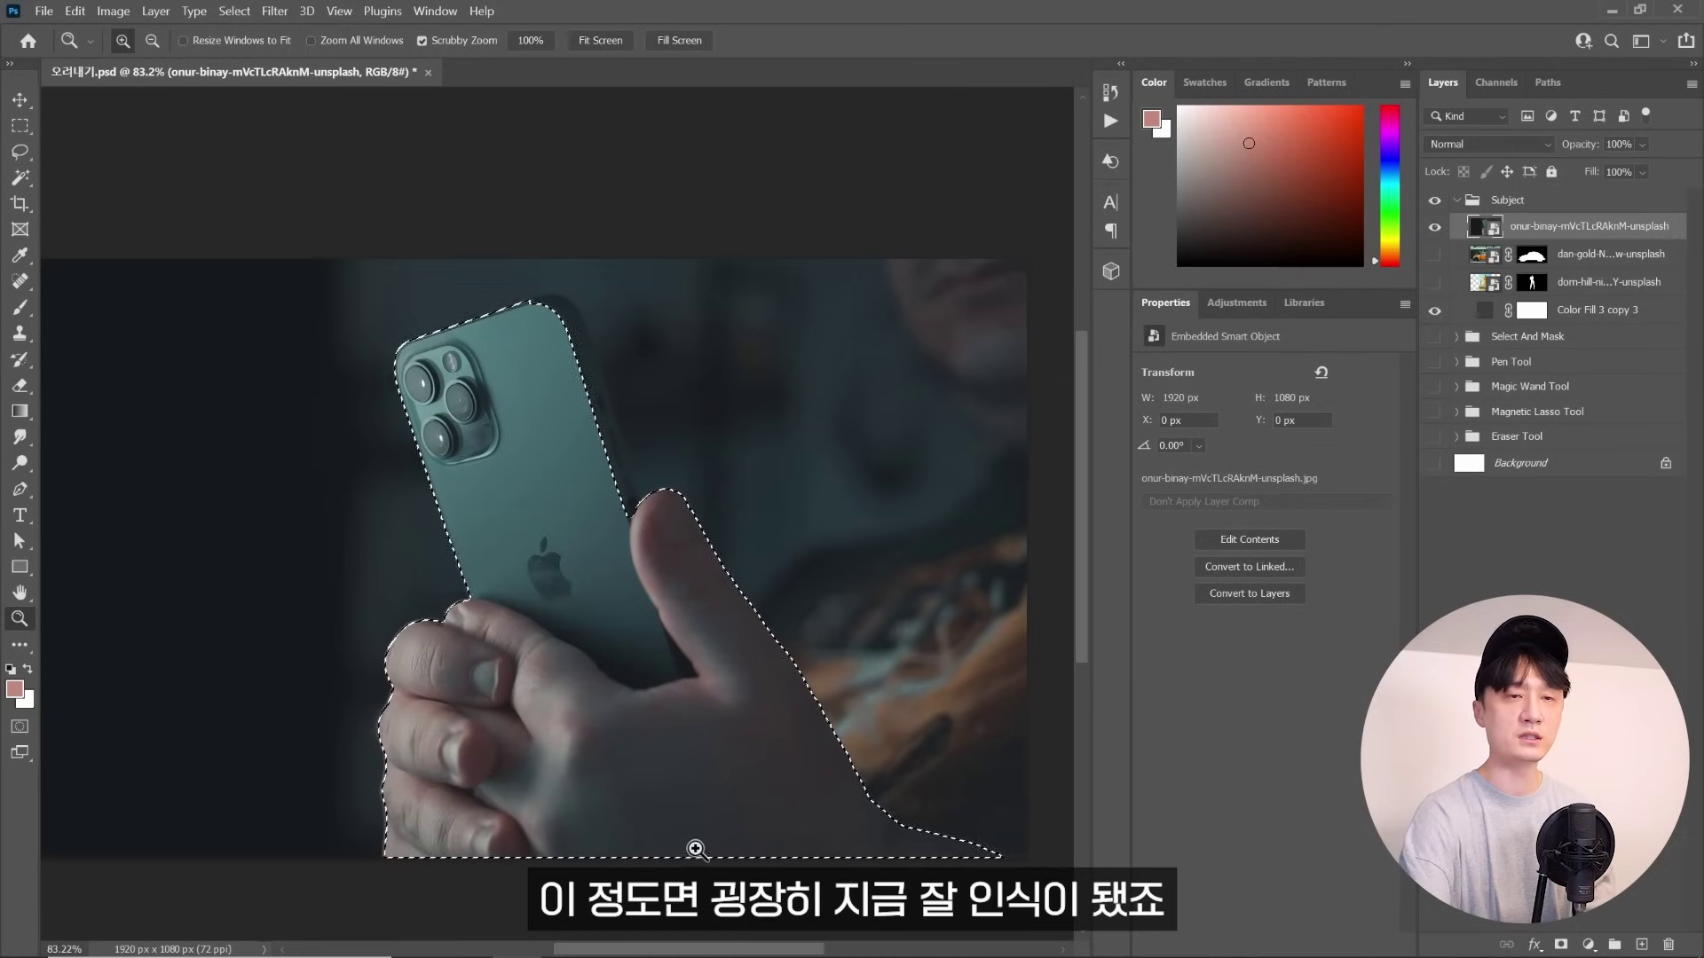
pyautogui.scroll(2, 590, 327)
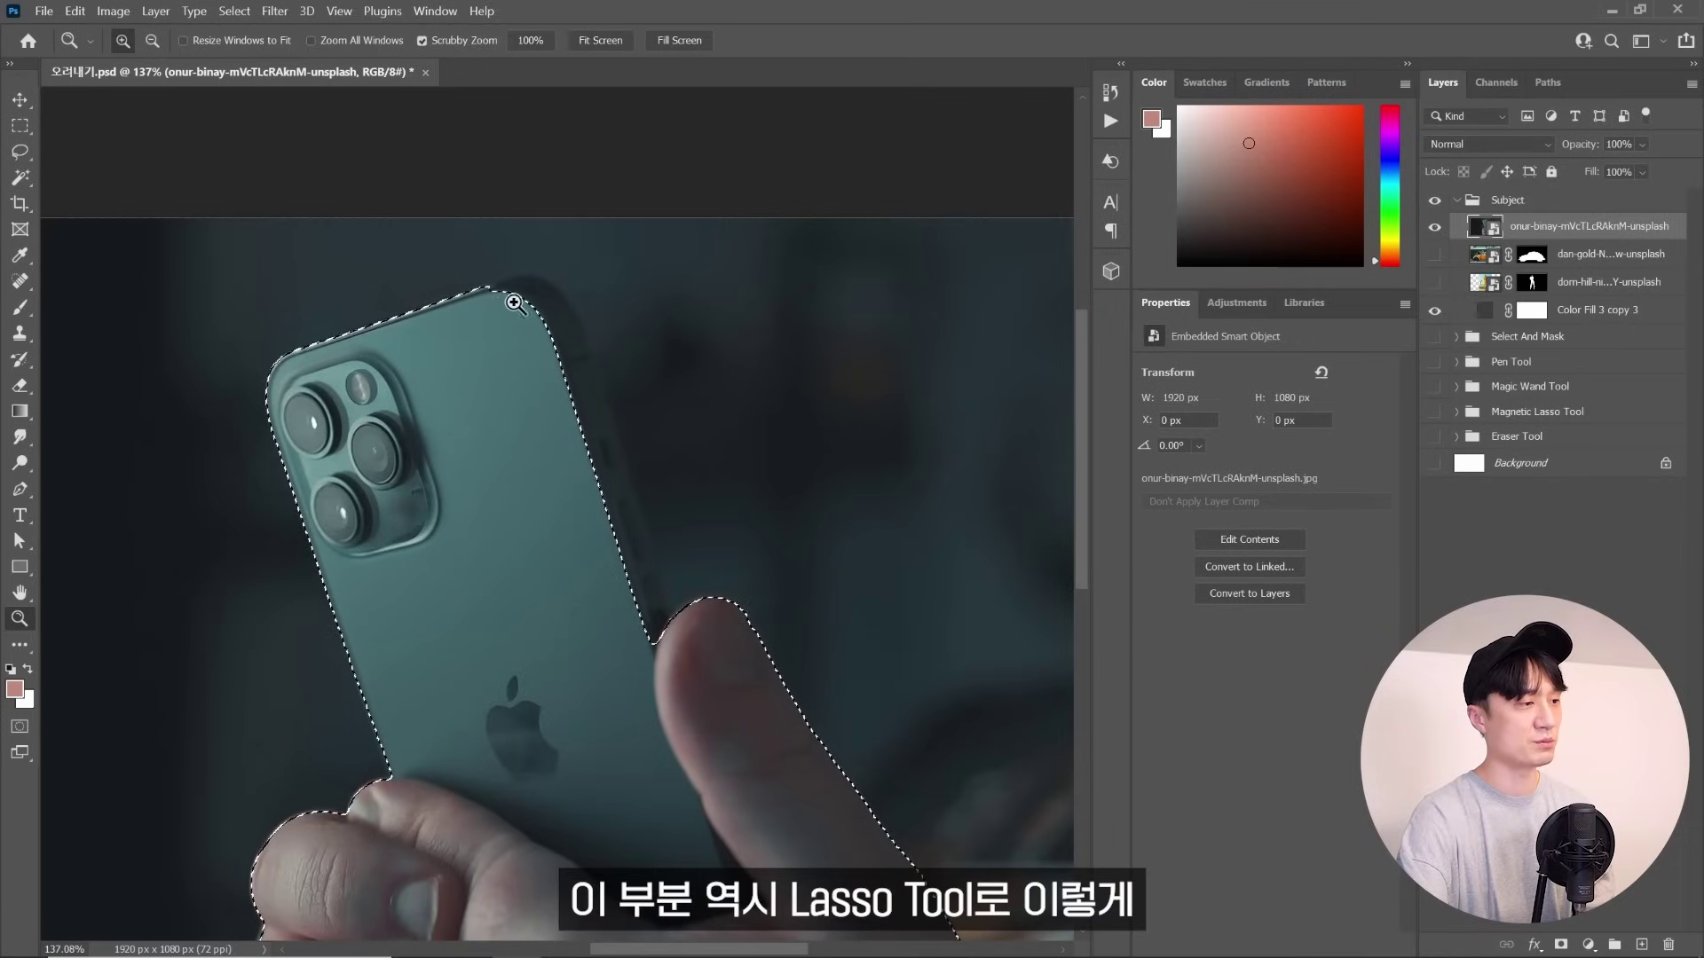
# Lasso-add the phone's missed top-right edge, mask the background, and adjust the backdrop fill colour
pyautogui.press('l')
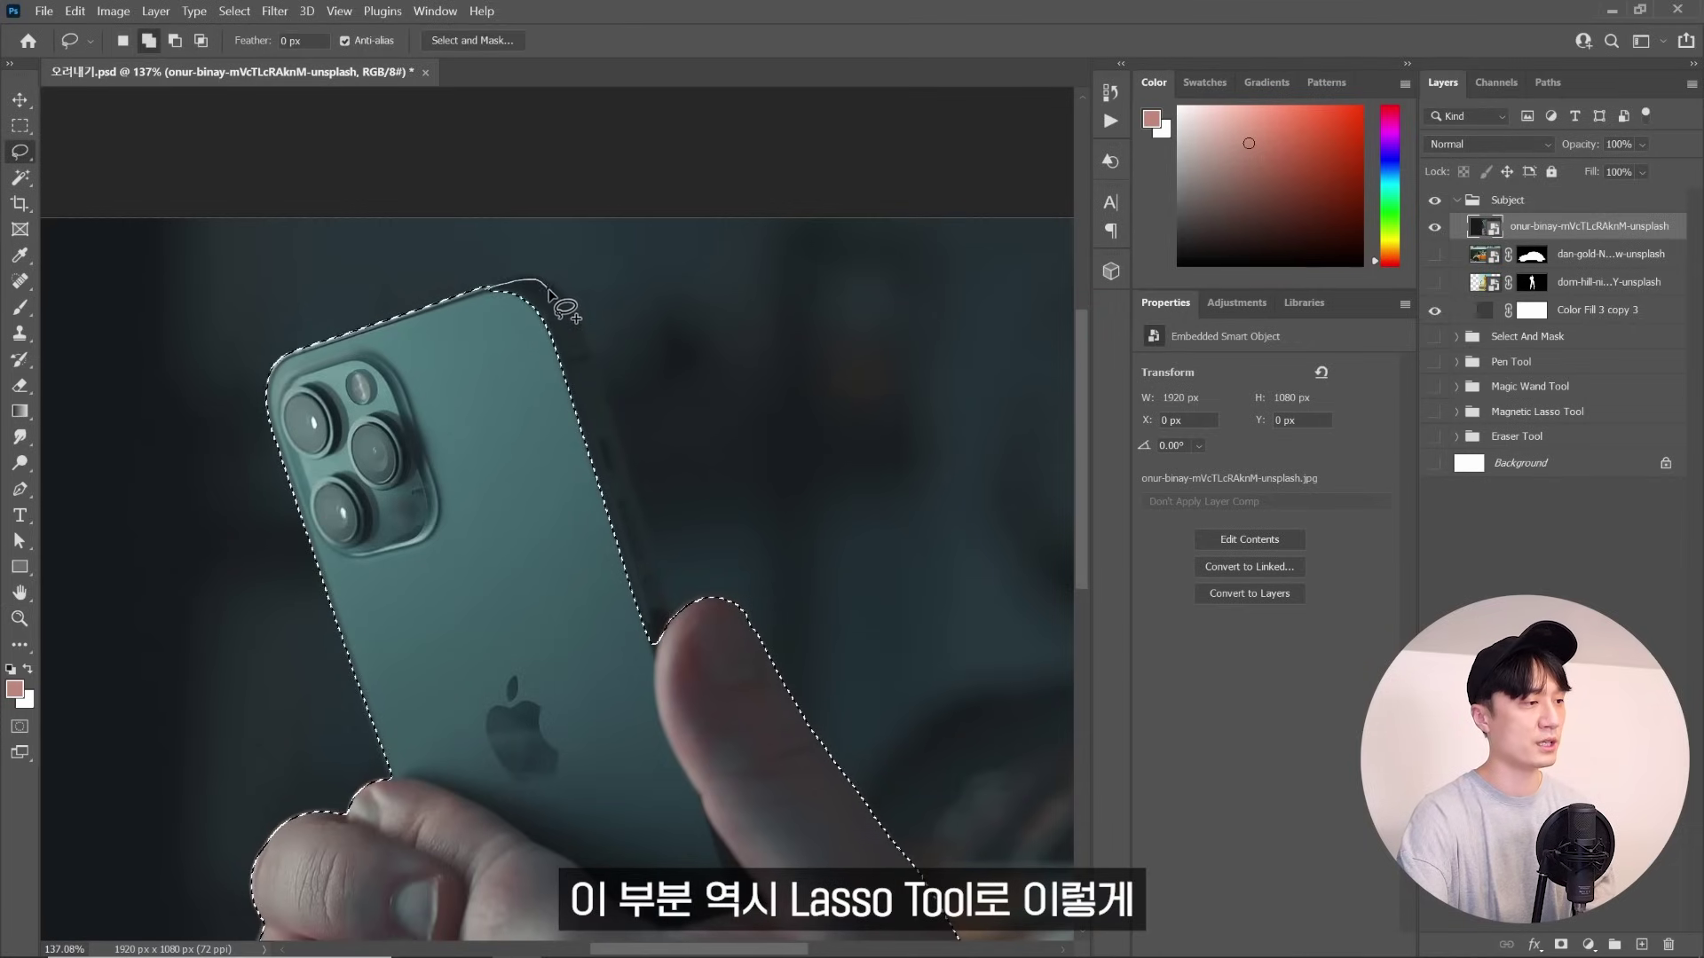
pyautogui.moveTo(588, 416)
pyautogui.mouseDown()
pyautogui.moveTo(657, 537)
pyautogui.moveTo(629, 467)
pyautogui.mouseUp()
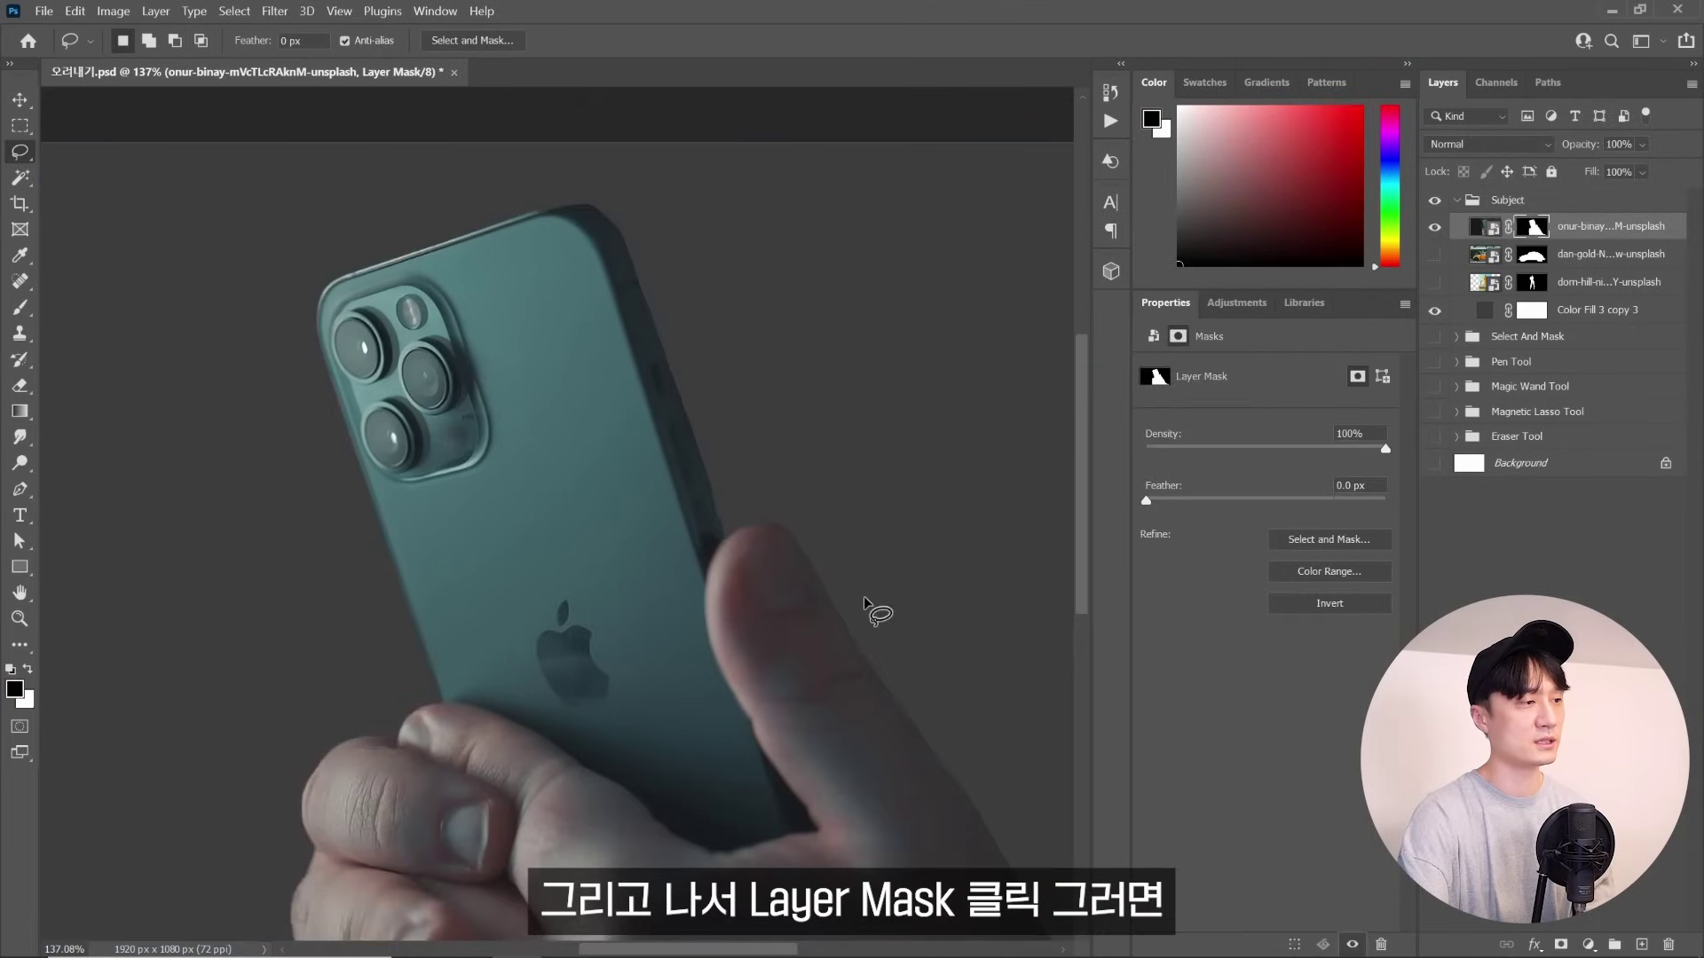
pyautogui.press('z')
pyautogui.moveTo(827, 534); pyautogui.dragTo(781, 544)
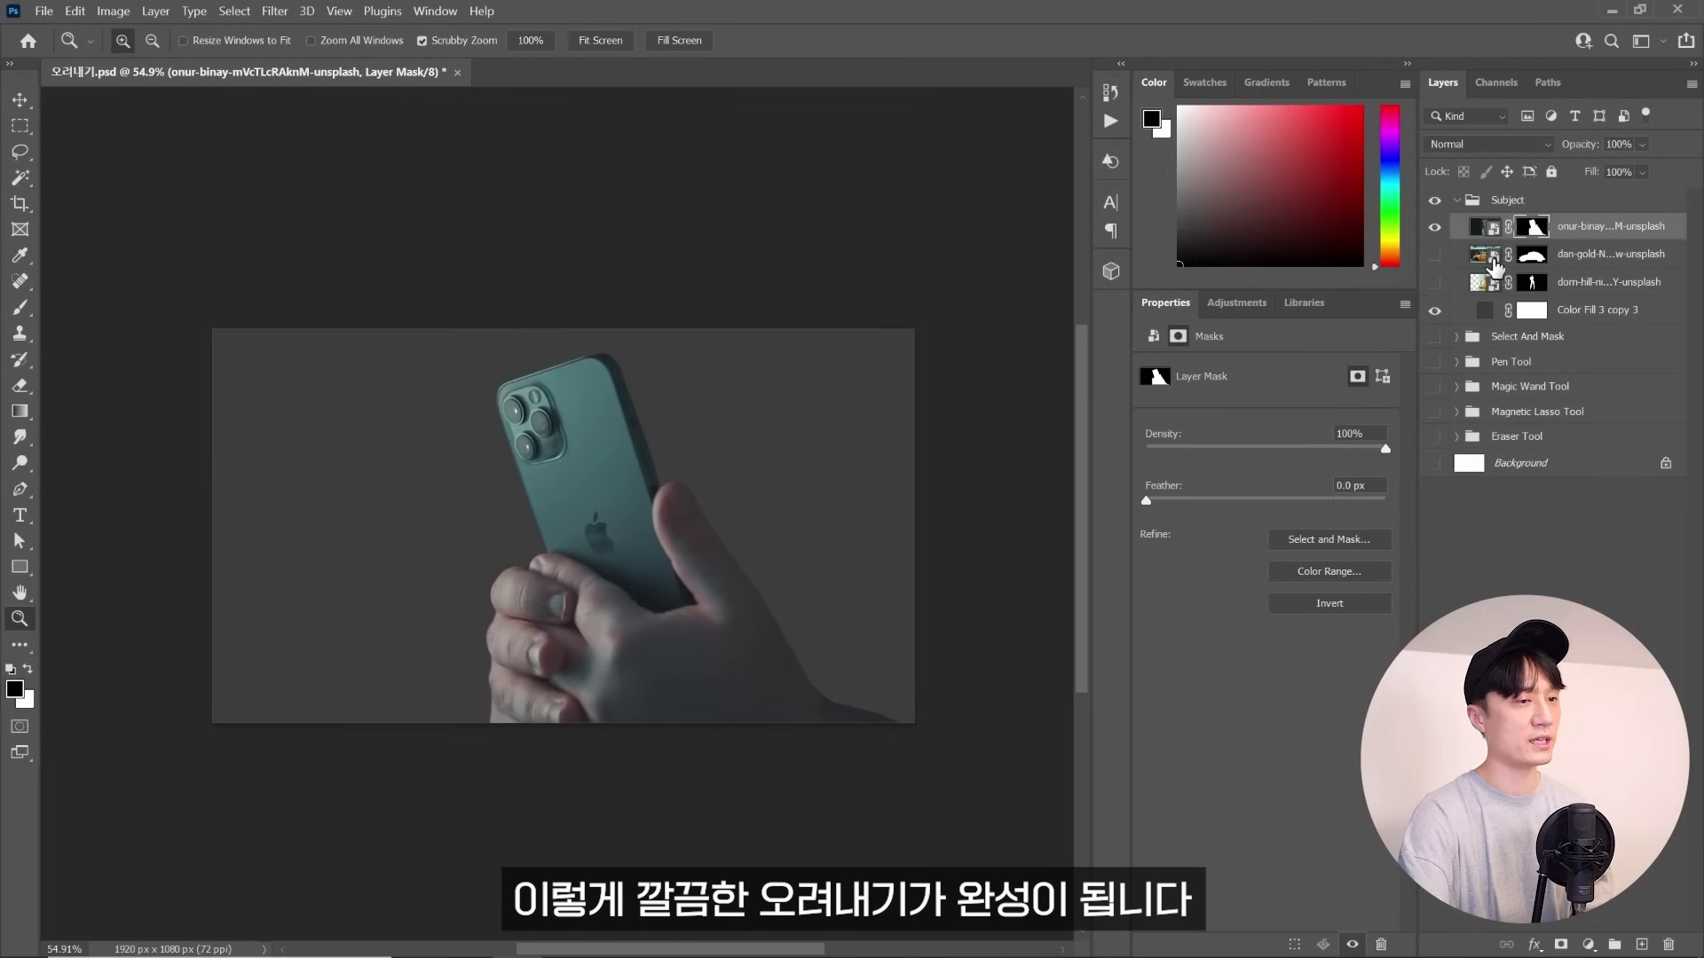
pyautogui.doubleClick(1485, 311)
pyautogui.click(1625, 476)
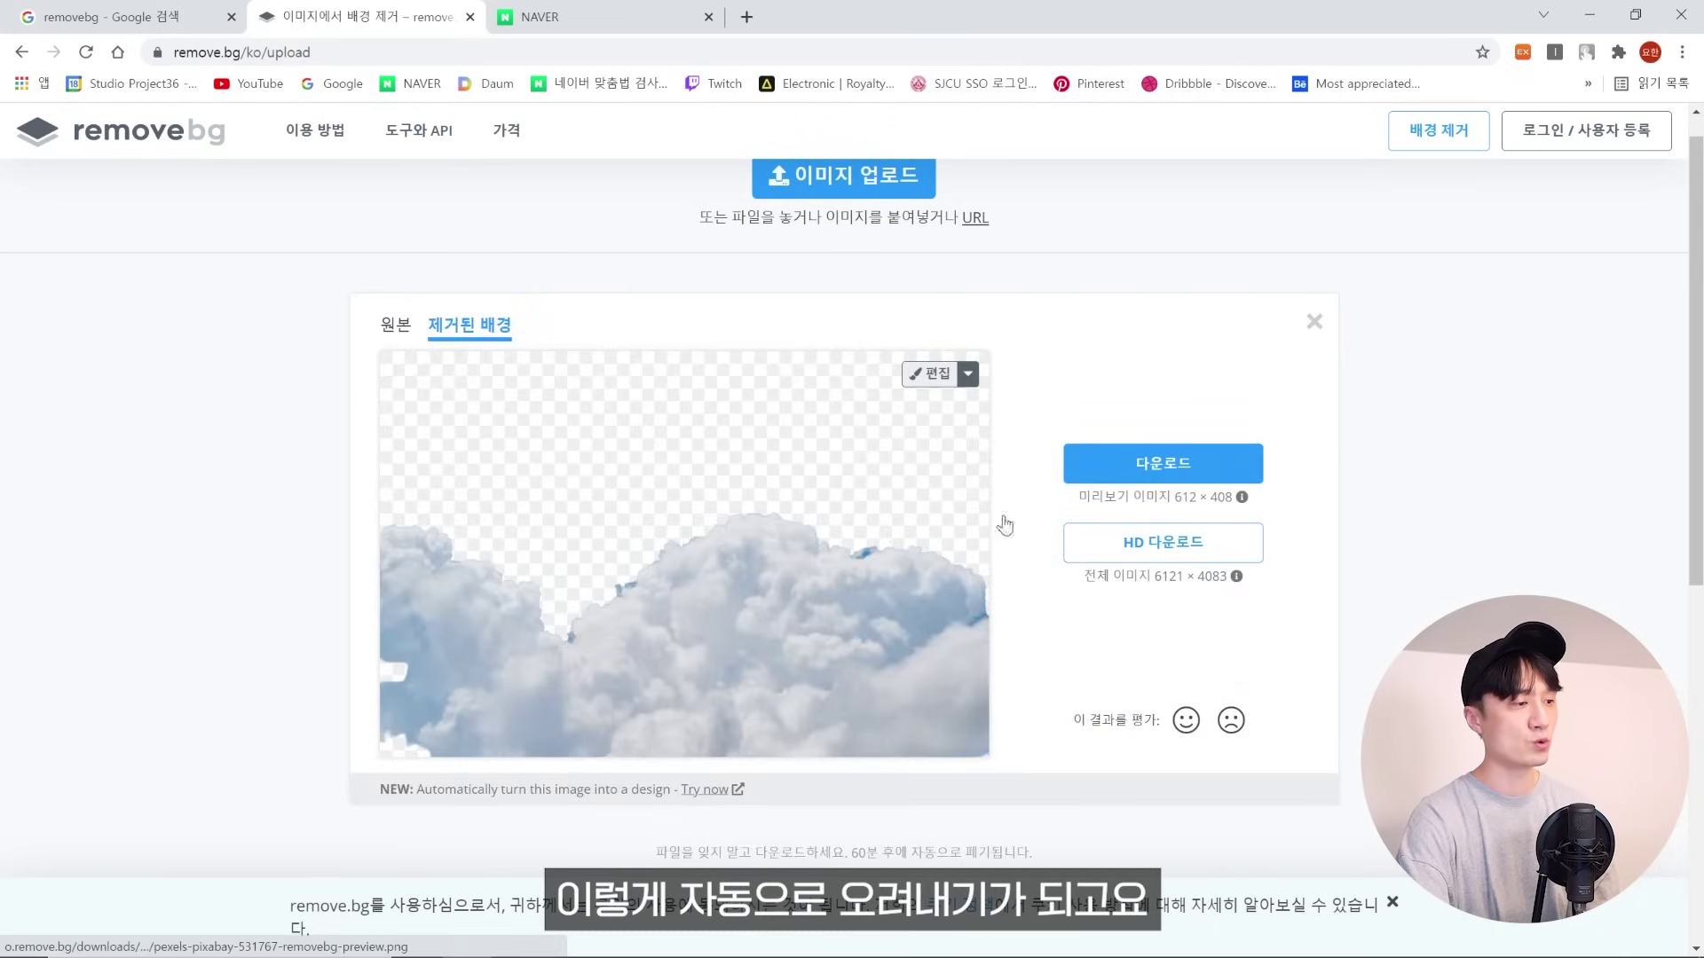
# Open the clouds cutout in remove.bg's editor
pyautogui.click(932, 374)
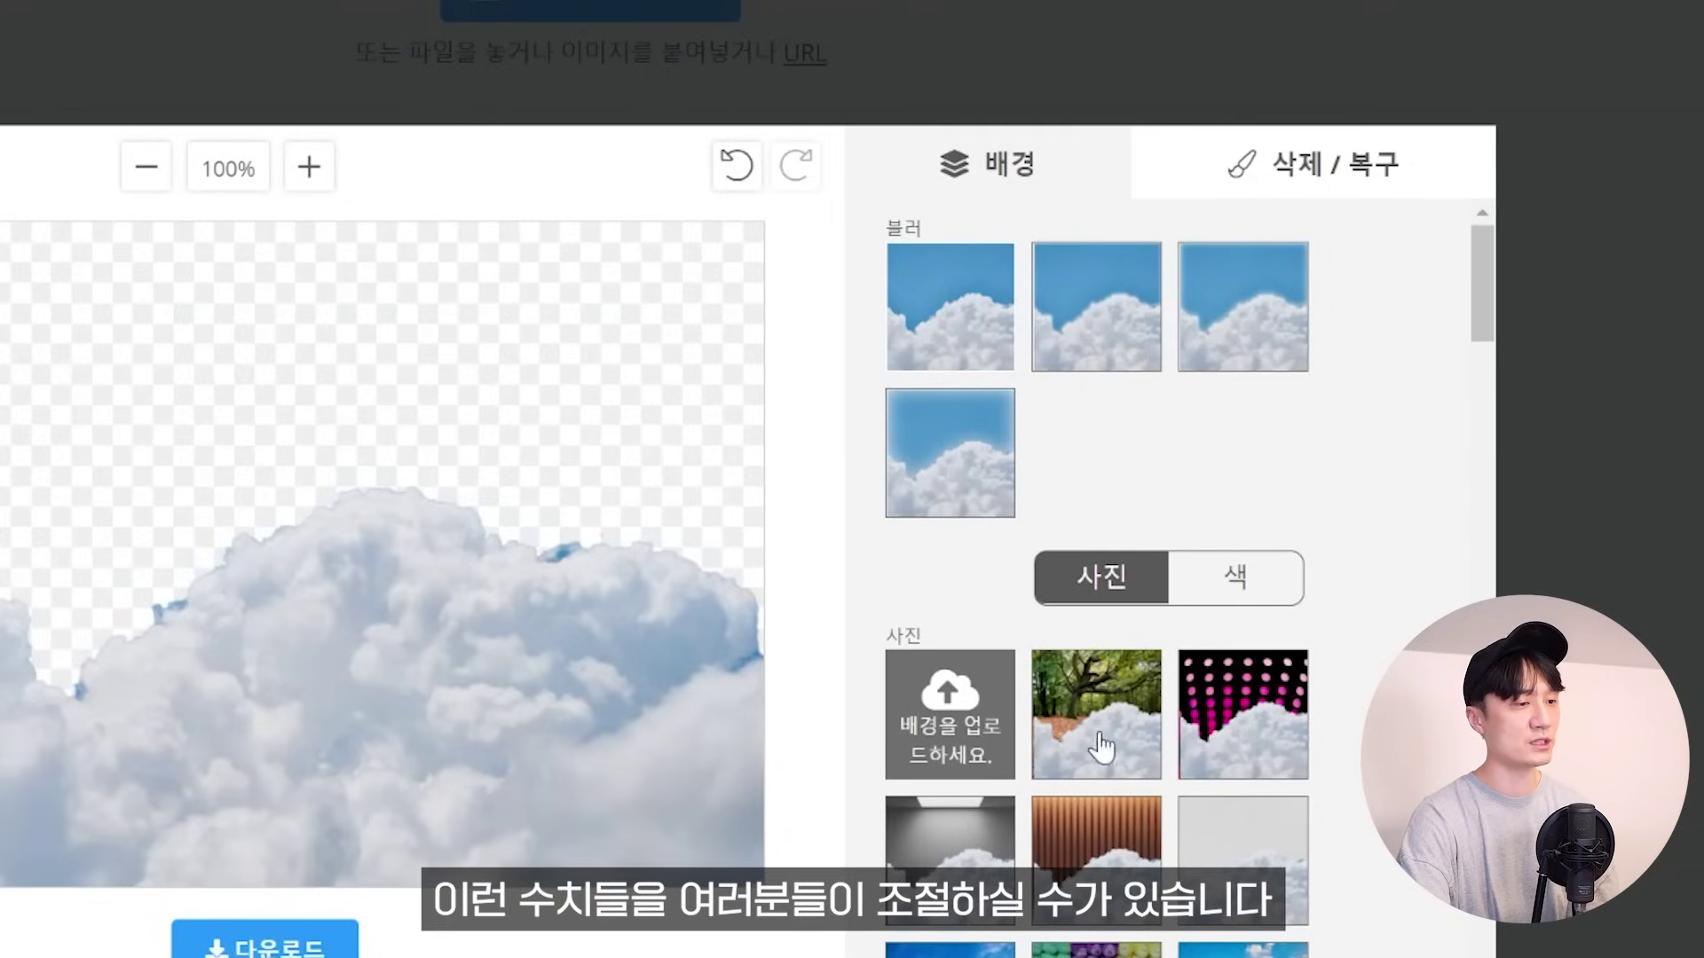
# Erase a patch of the clouds with the erase/restore tool, then undo it
pyautogui.click(1276, 294)
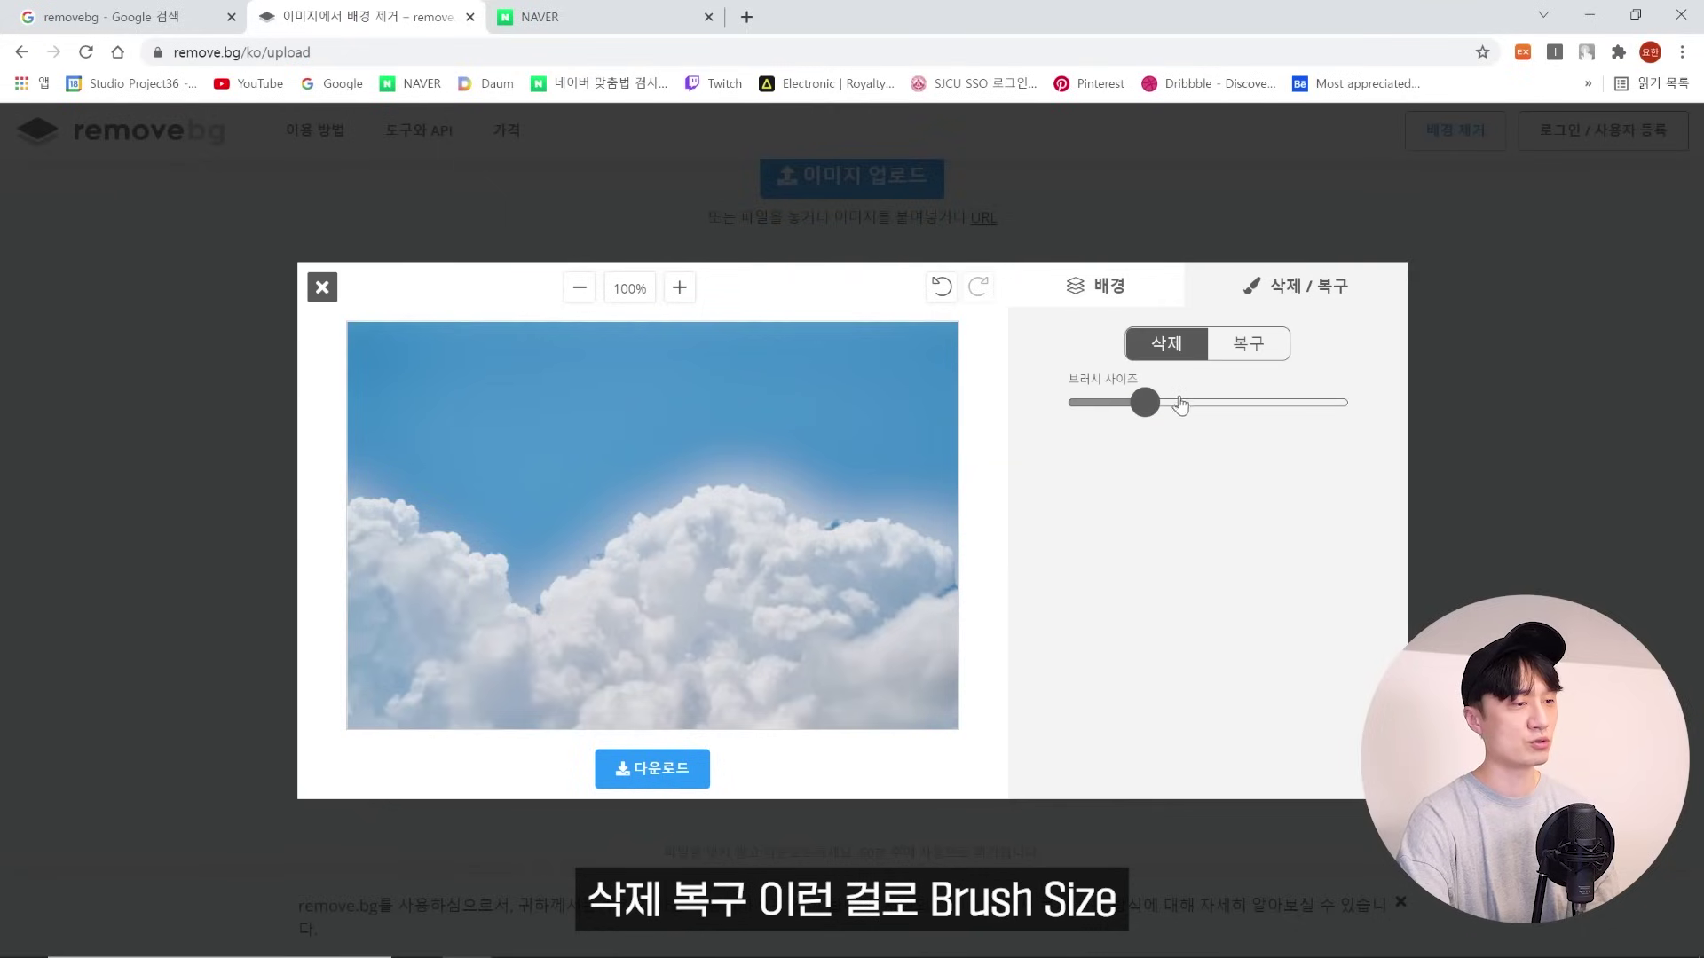
pyautogui.moveTo(774, 536); pyautogui.dragTo(856, 523)
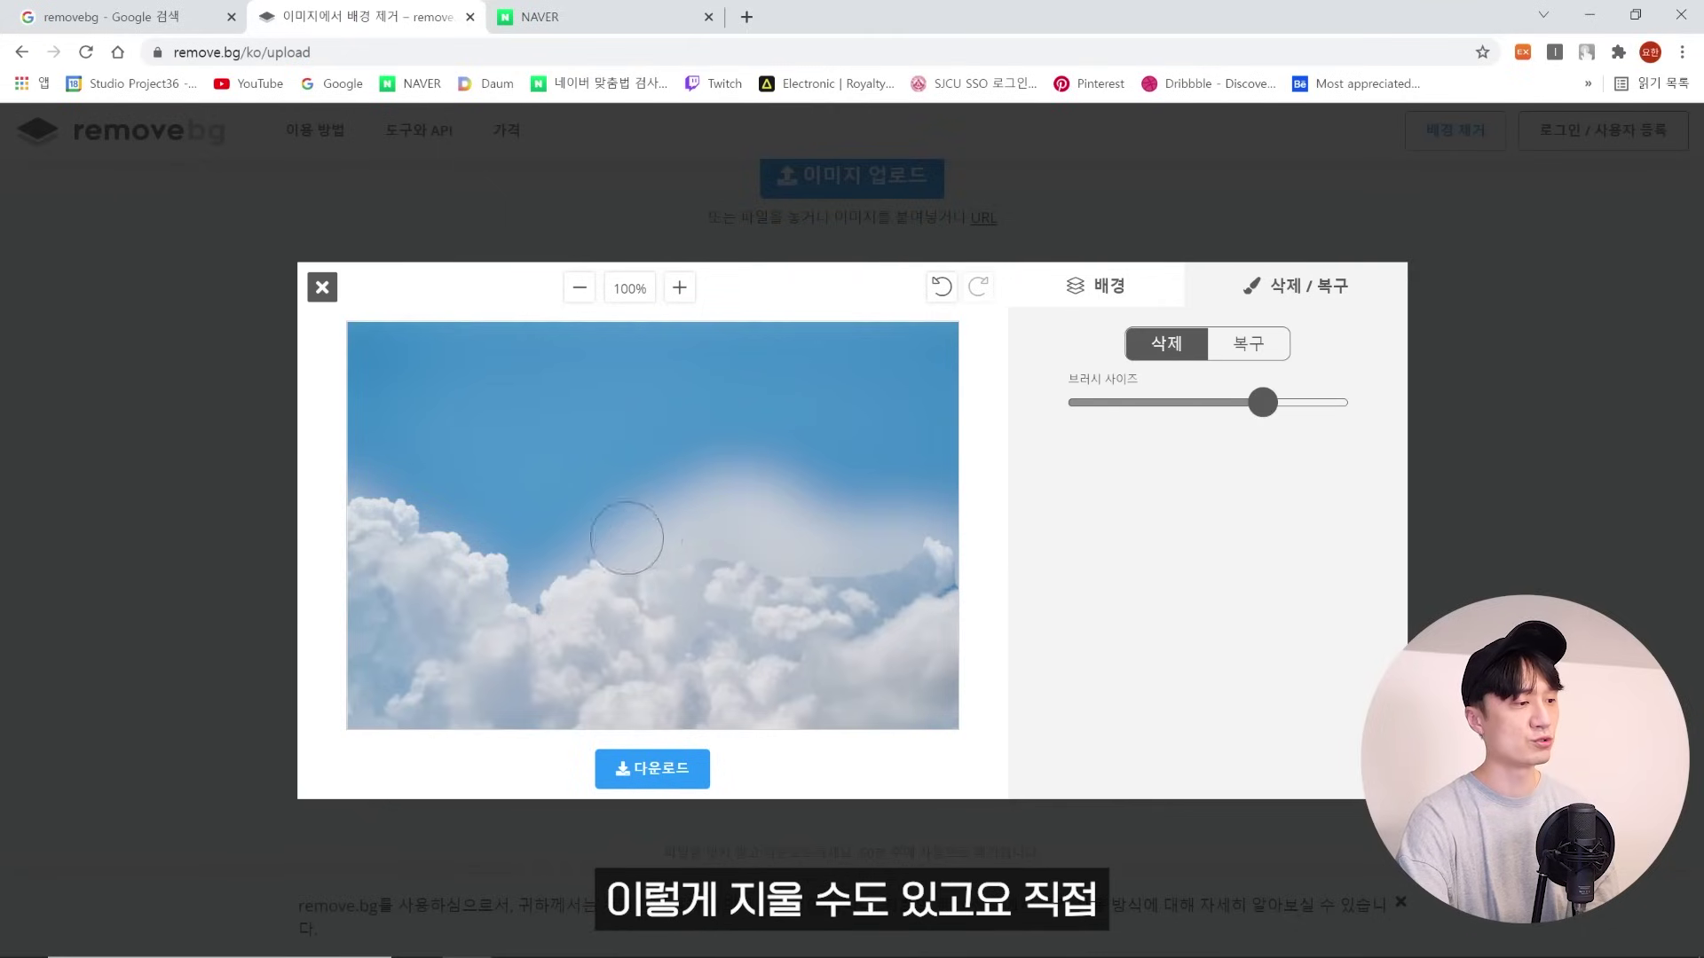
pyautogui.click(941, 288)
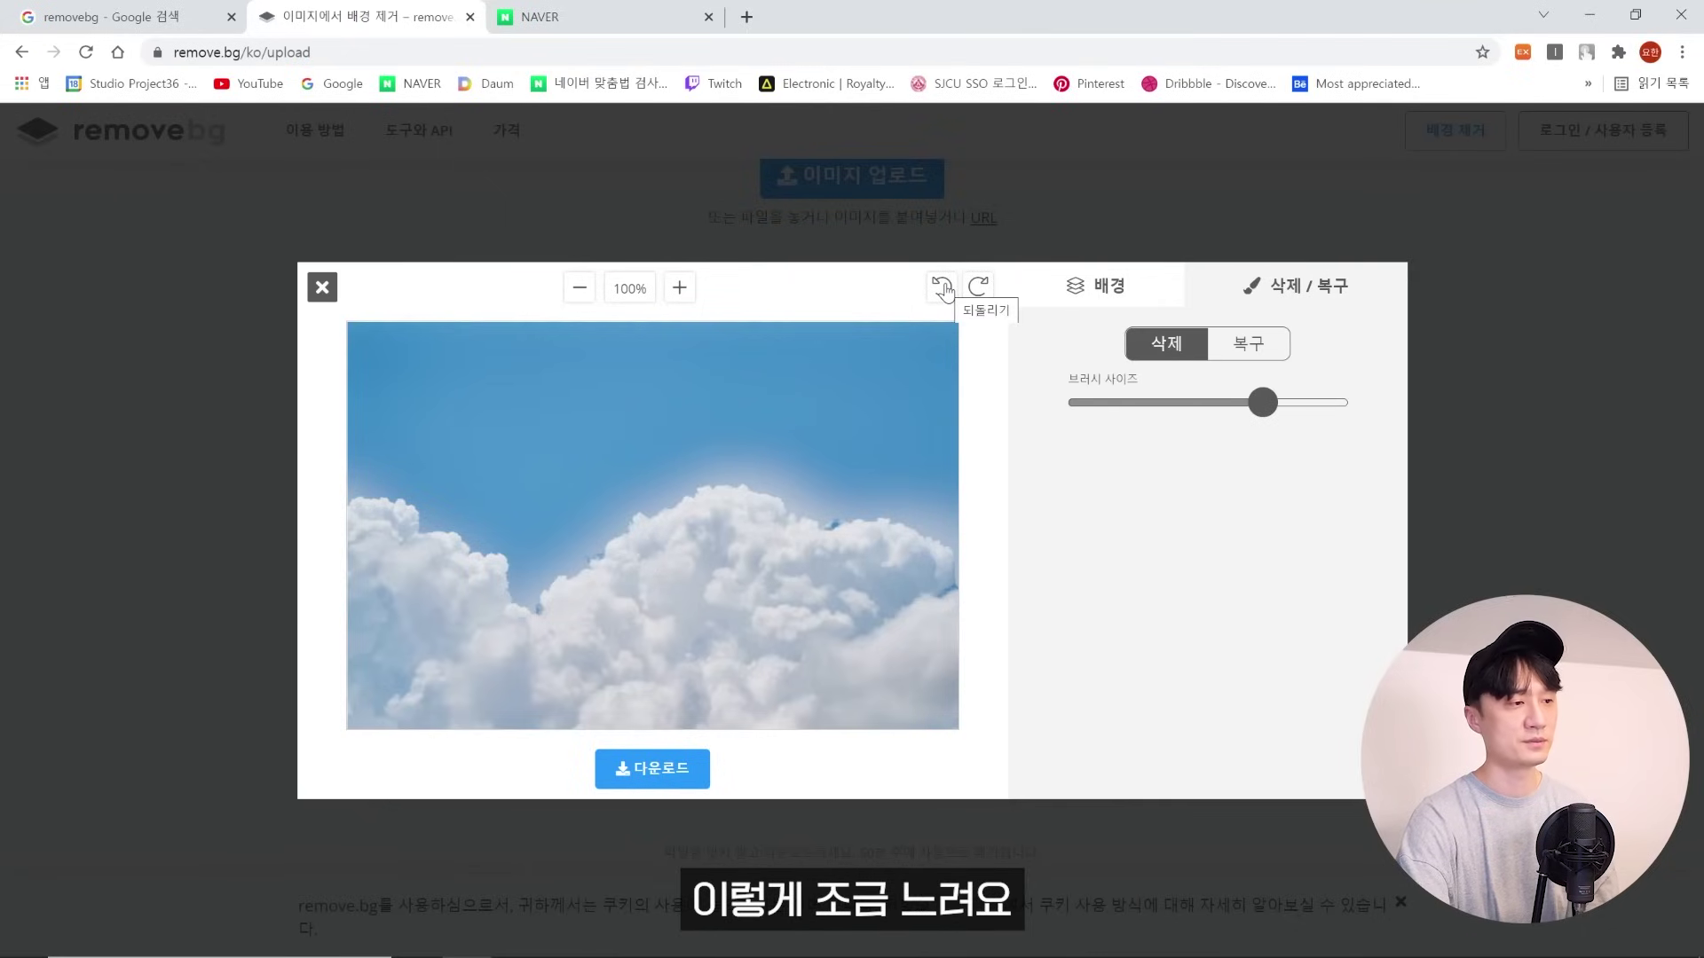
# Set a photo background, trying the pink dots before settling on the deep-blue sky
pyautogui.click(942, 288)
pyautogui.click(1247, 633)
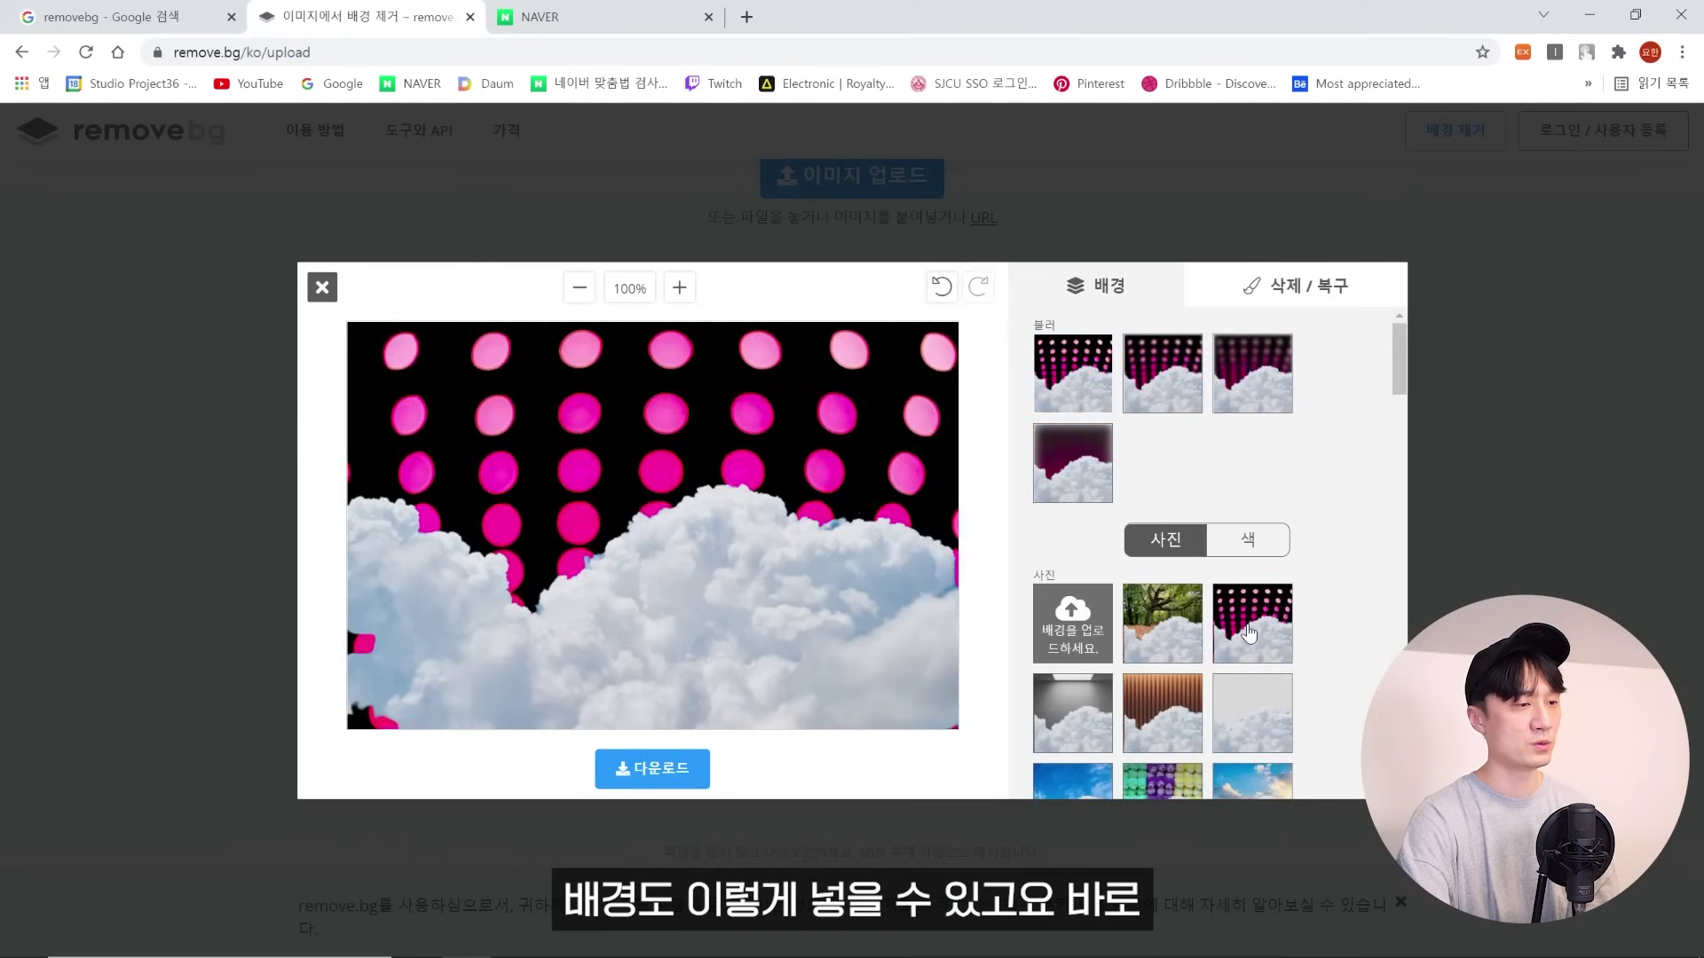
pyautogui.scroll(-3, 1154, 622)
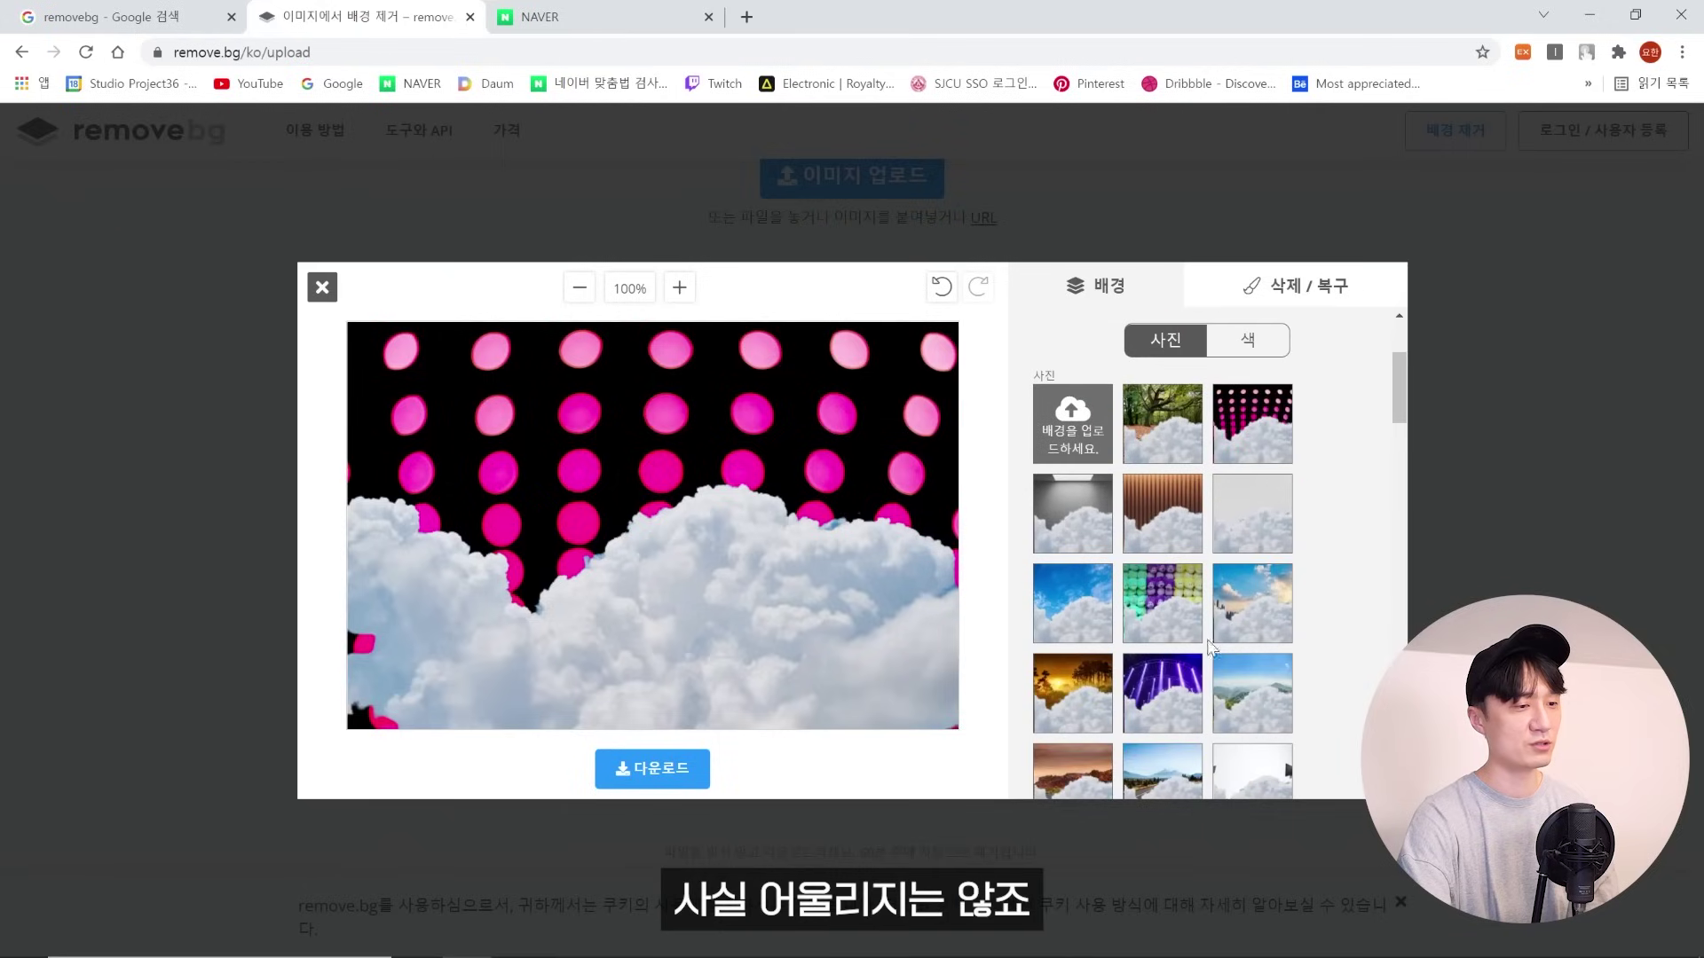
pyautogui.click(1087, 609)
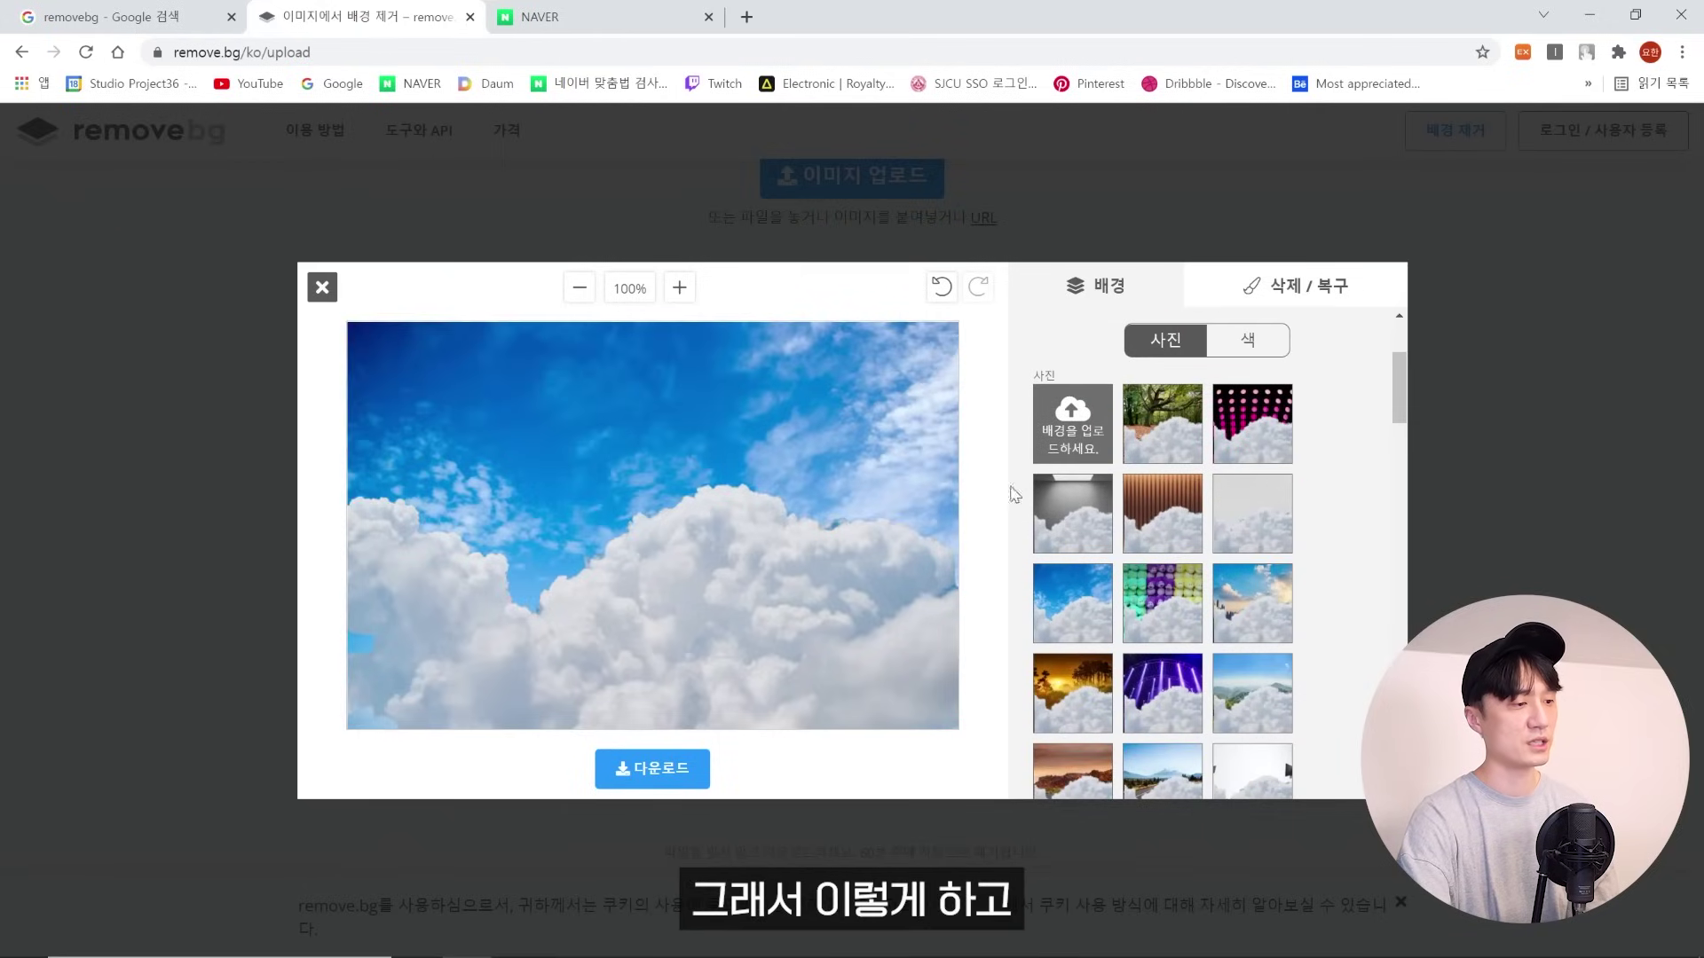
# Download the edited clouds image, then close the download popup and the editor
pyautogui.click(669, 768)
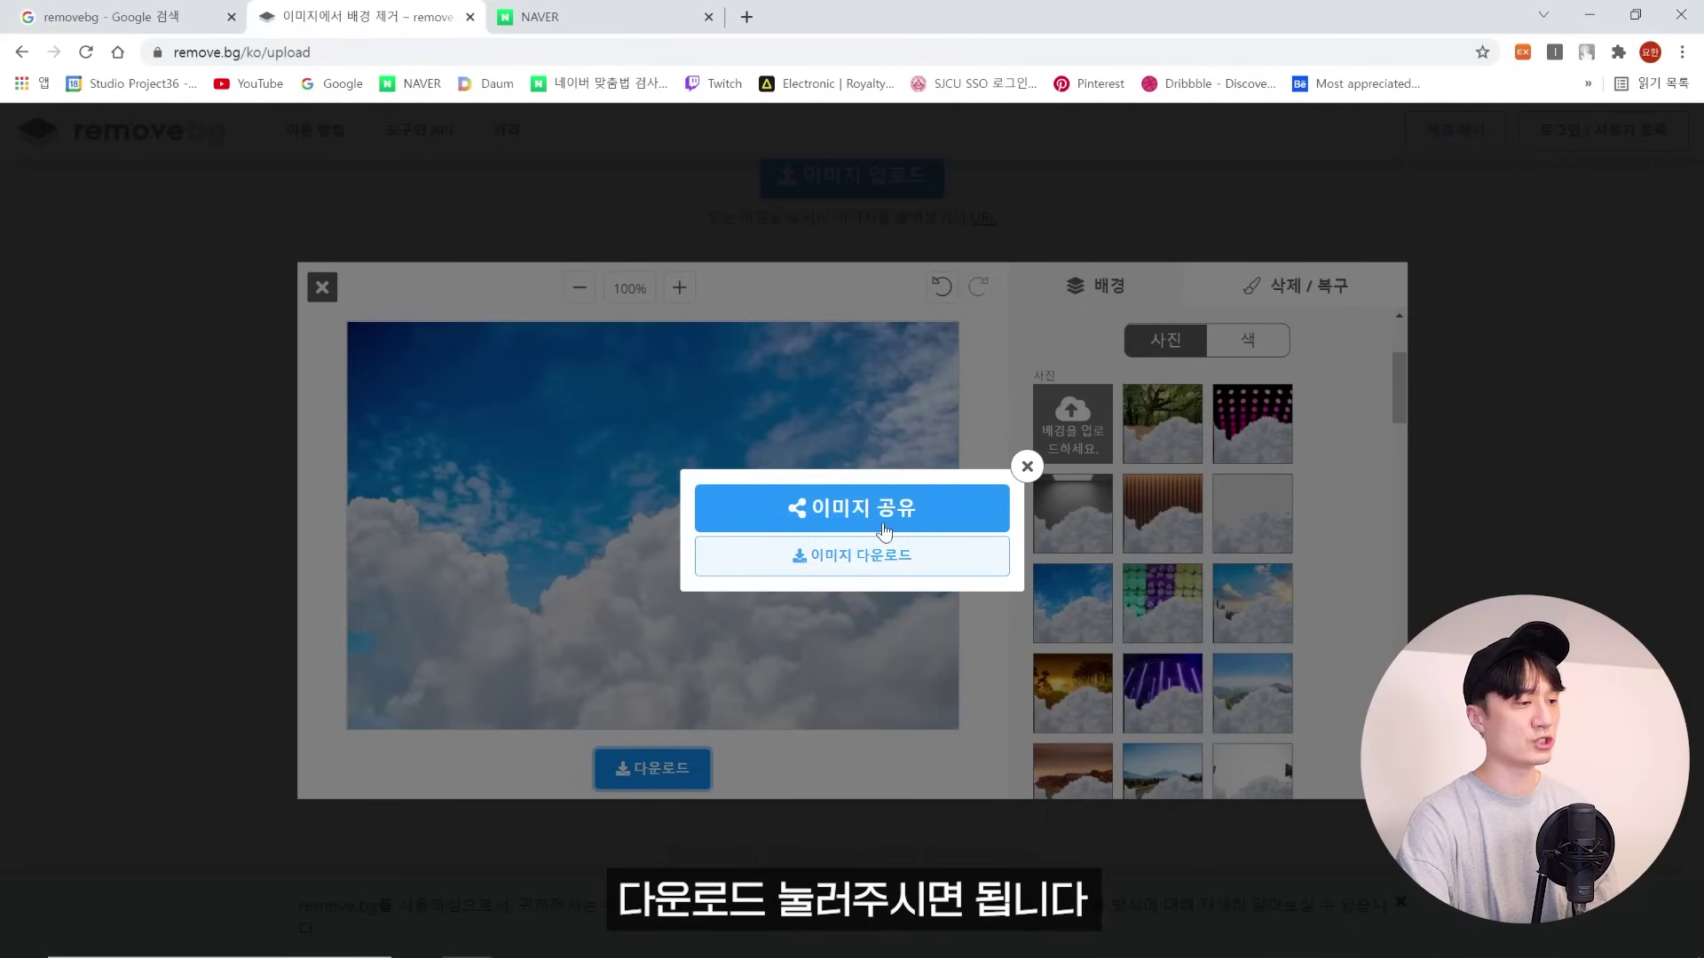
pyautogui.click(875, 560)
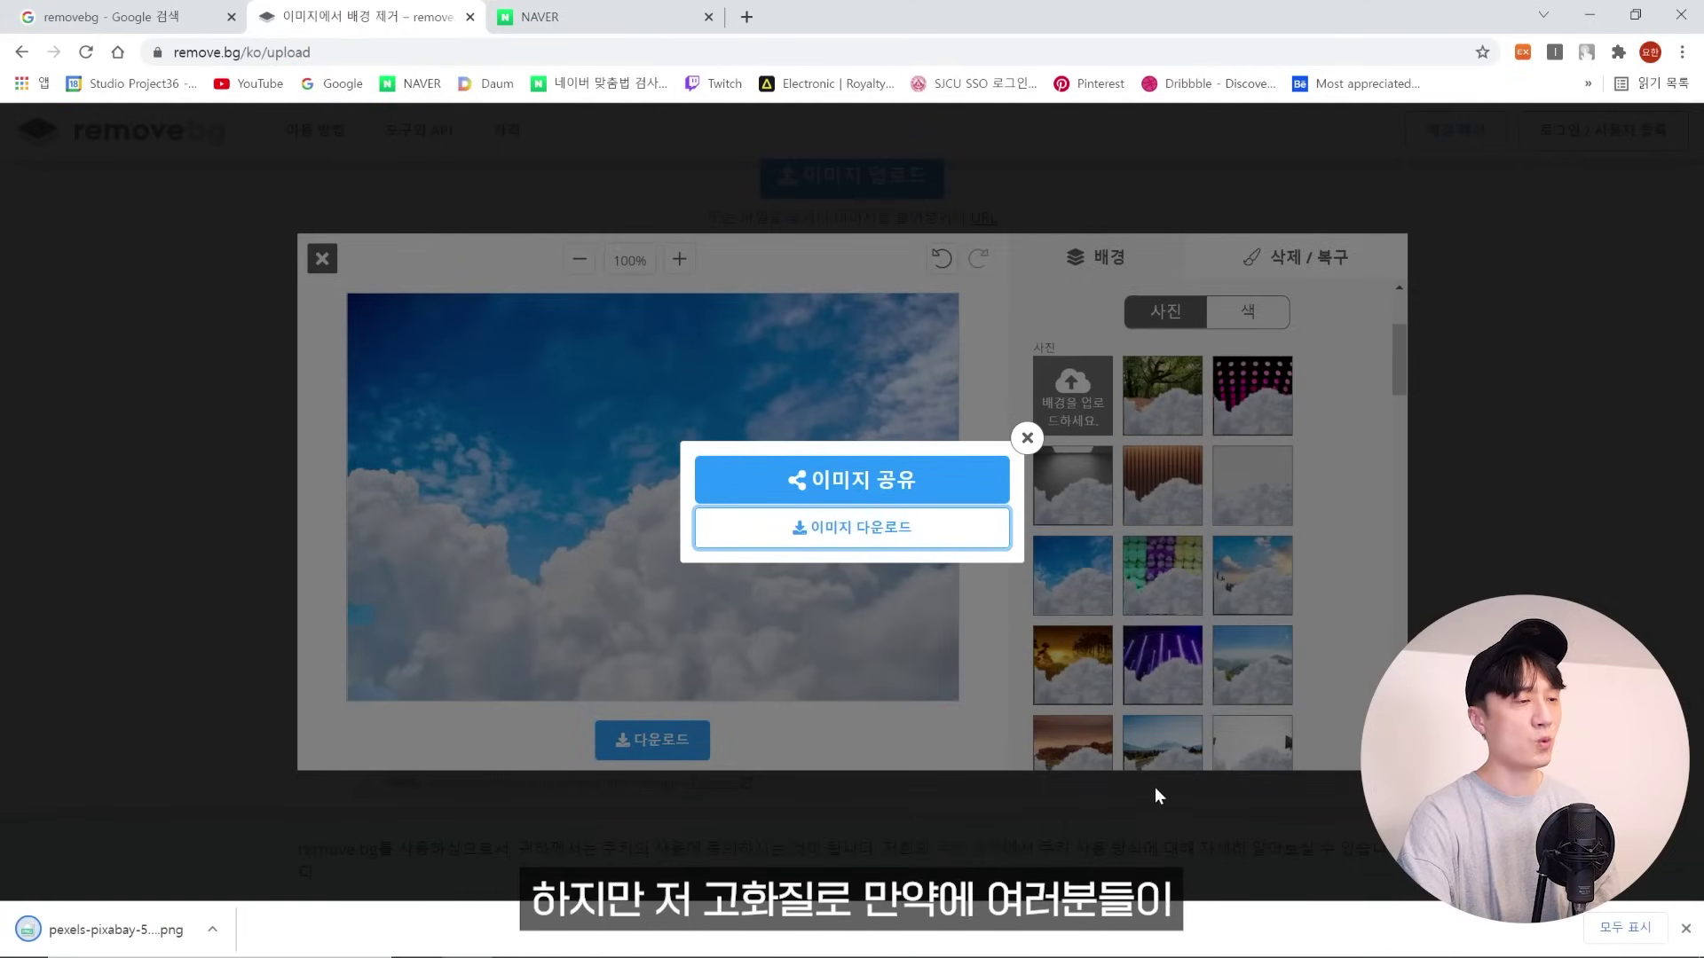
pyautogui.click(1021, 442)
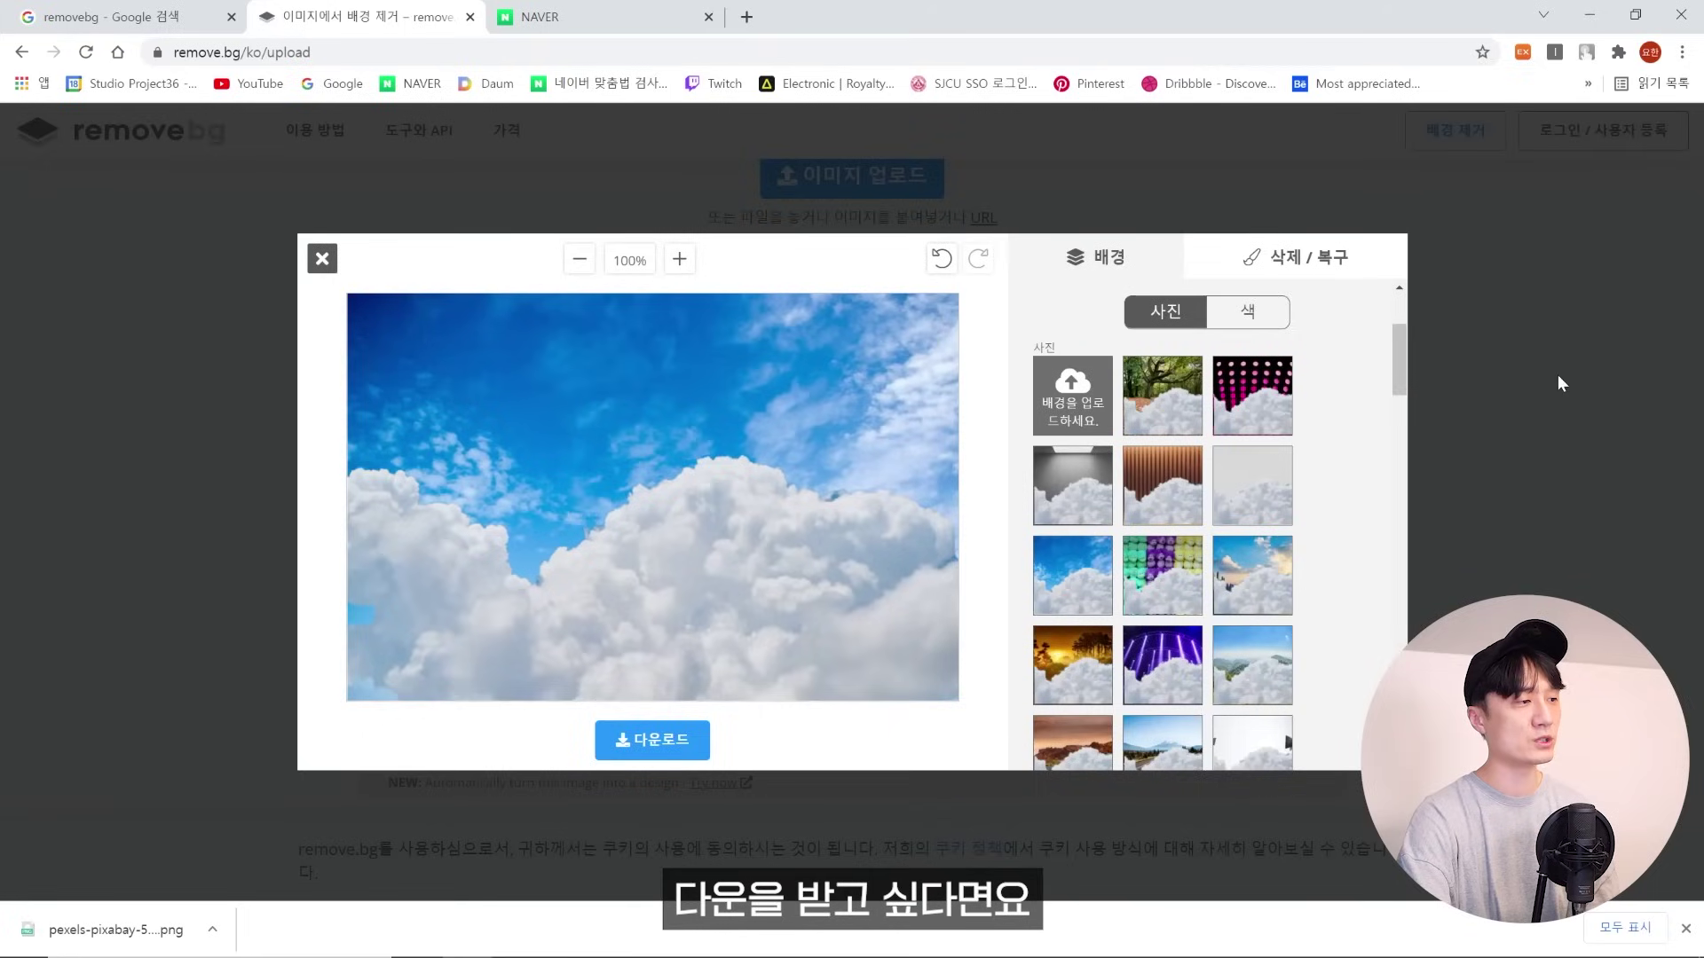
pyautogui.click(325, 266)
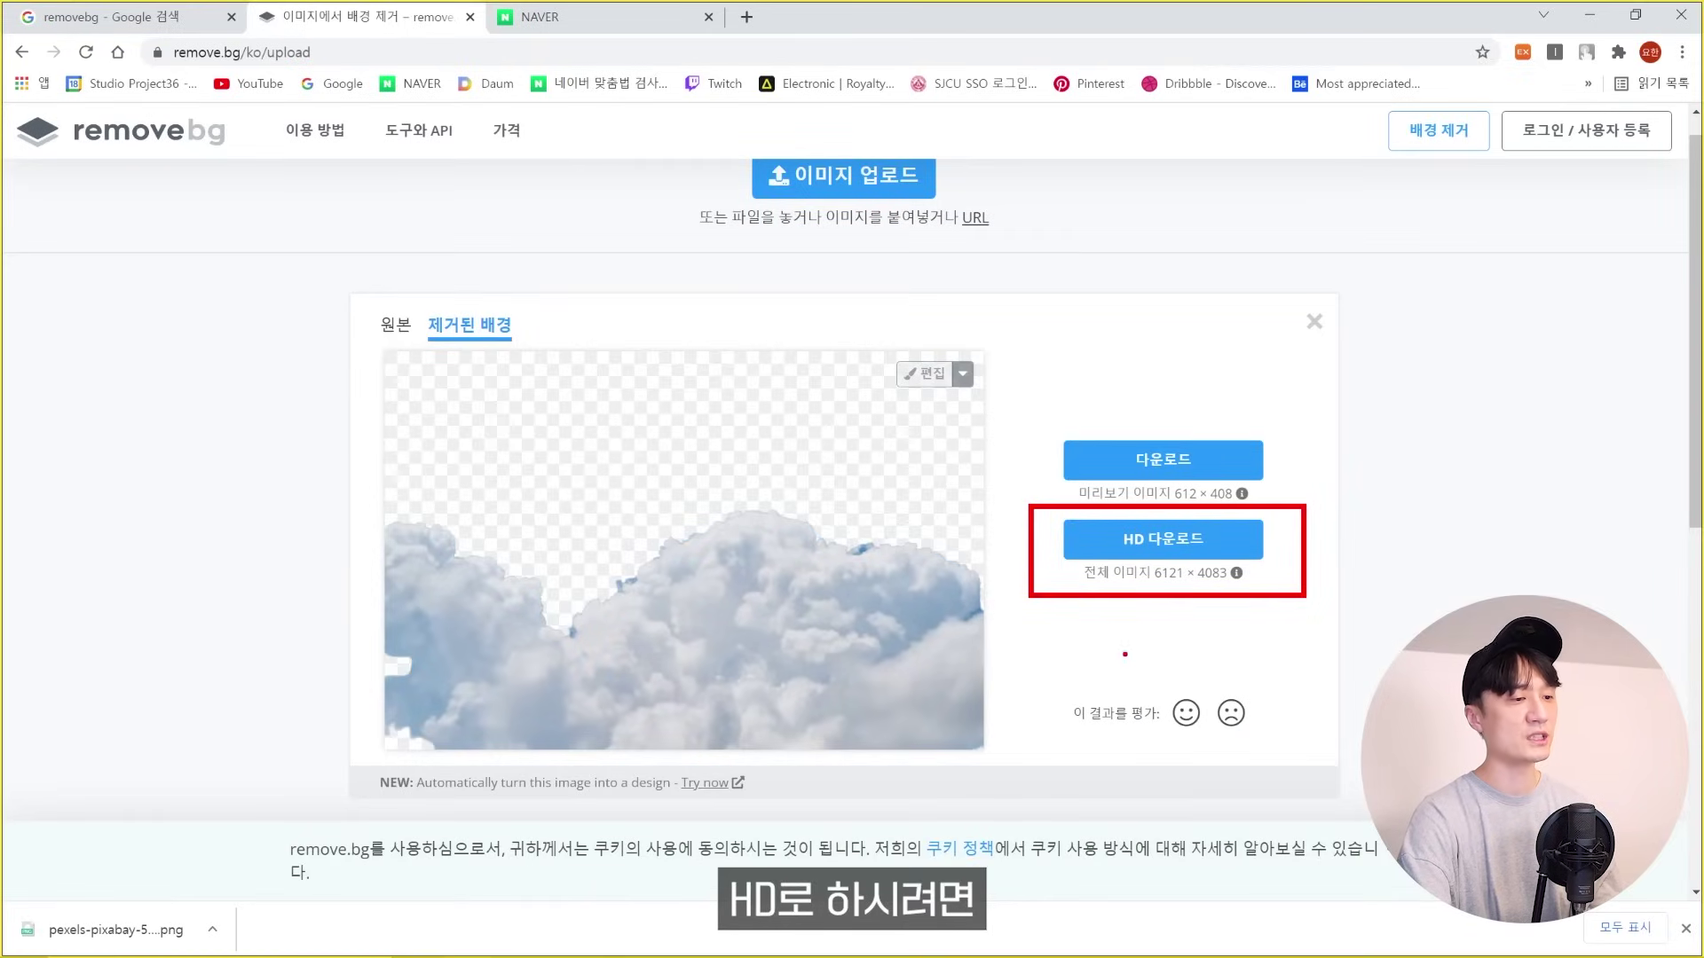